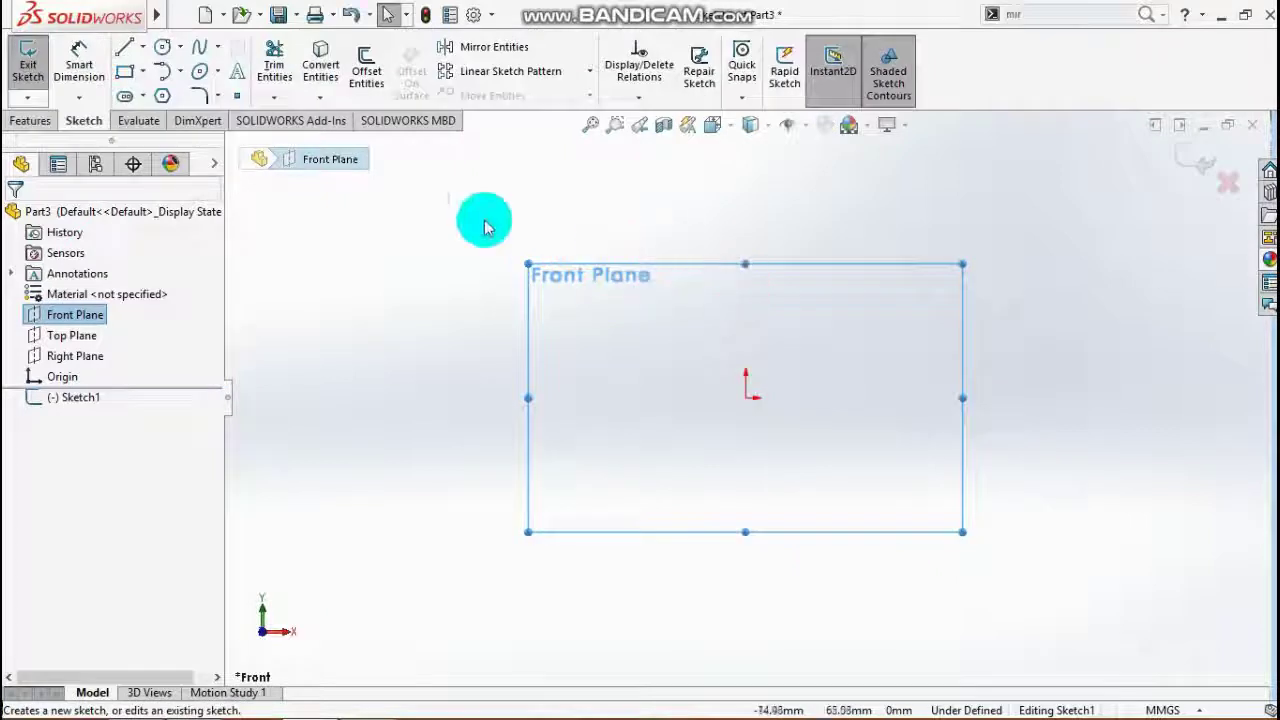
Sketch a six-sided polygon centred on the origin, with an inscribed circle 14 mm in diameter
left_click(162, 95)
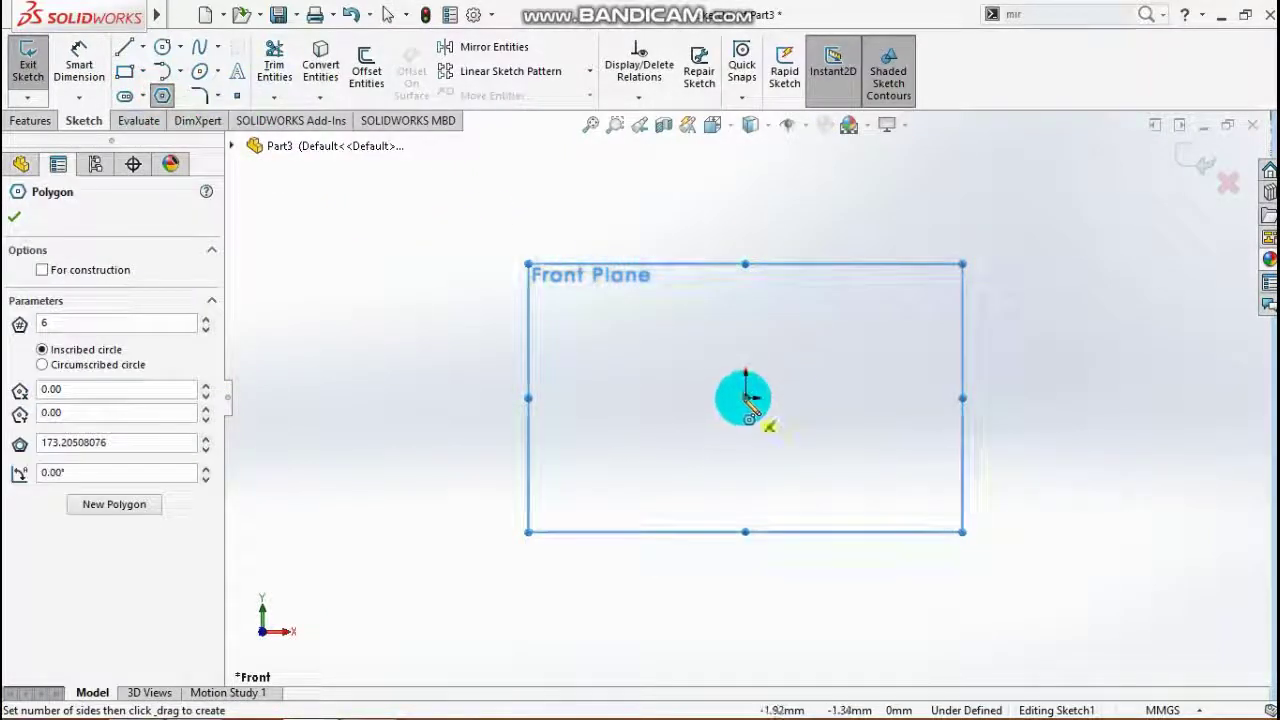
left_click(745, 398)
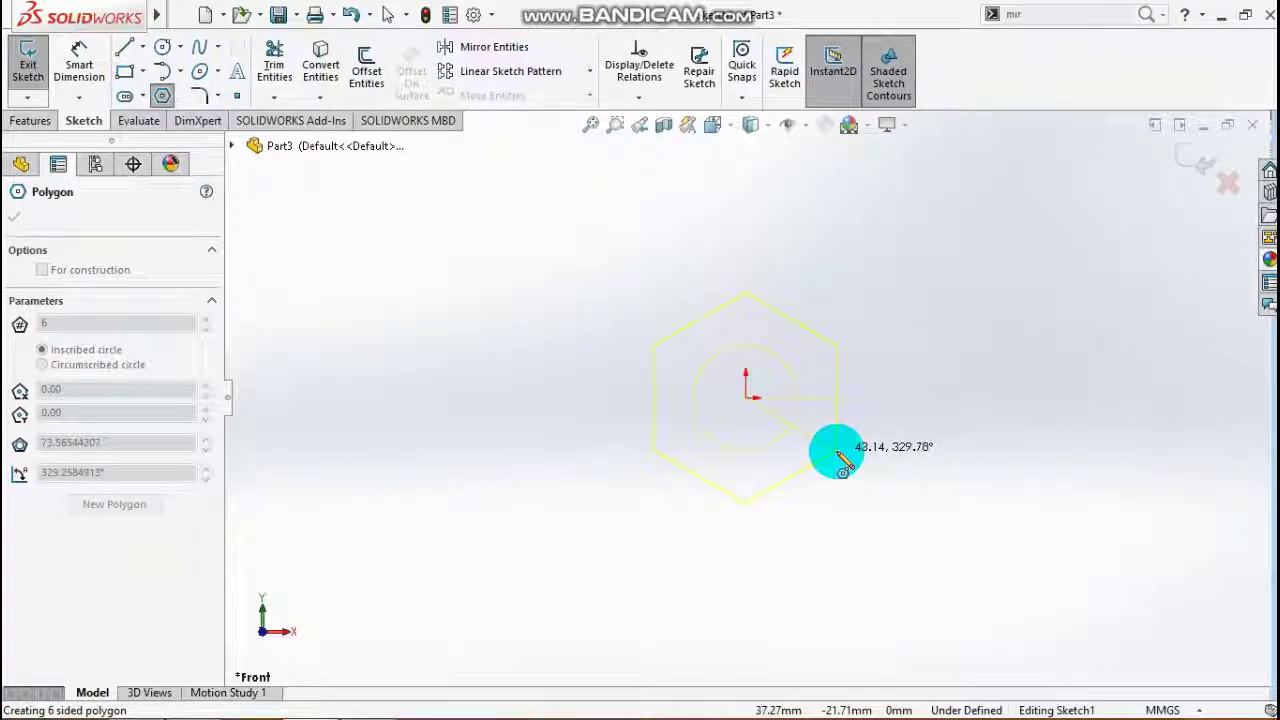
left_click(840, 457)
double_click(78, 441)
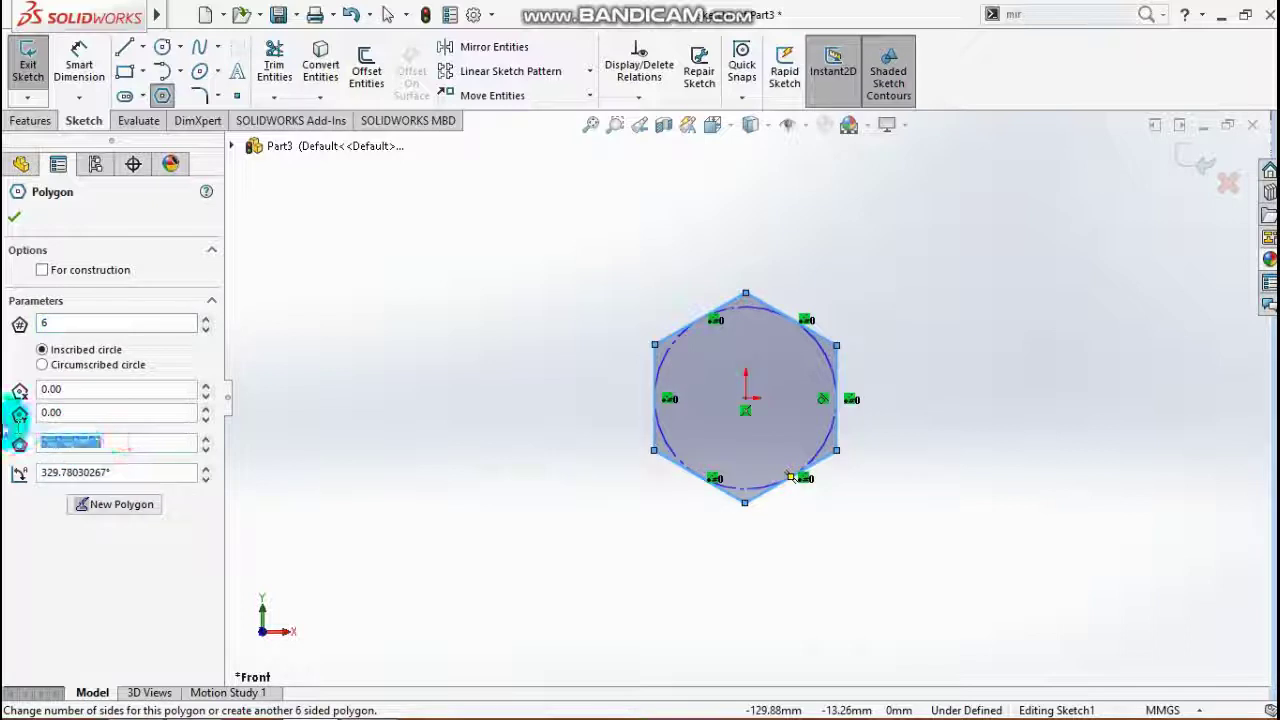
type("14")
key("Return")
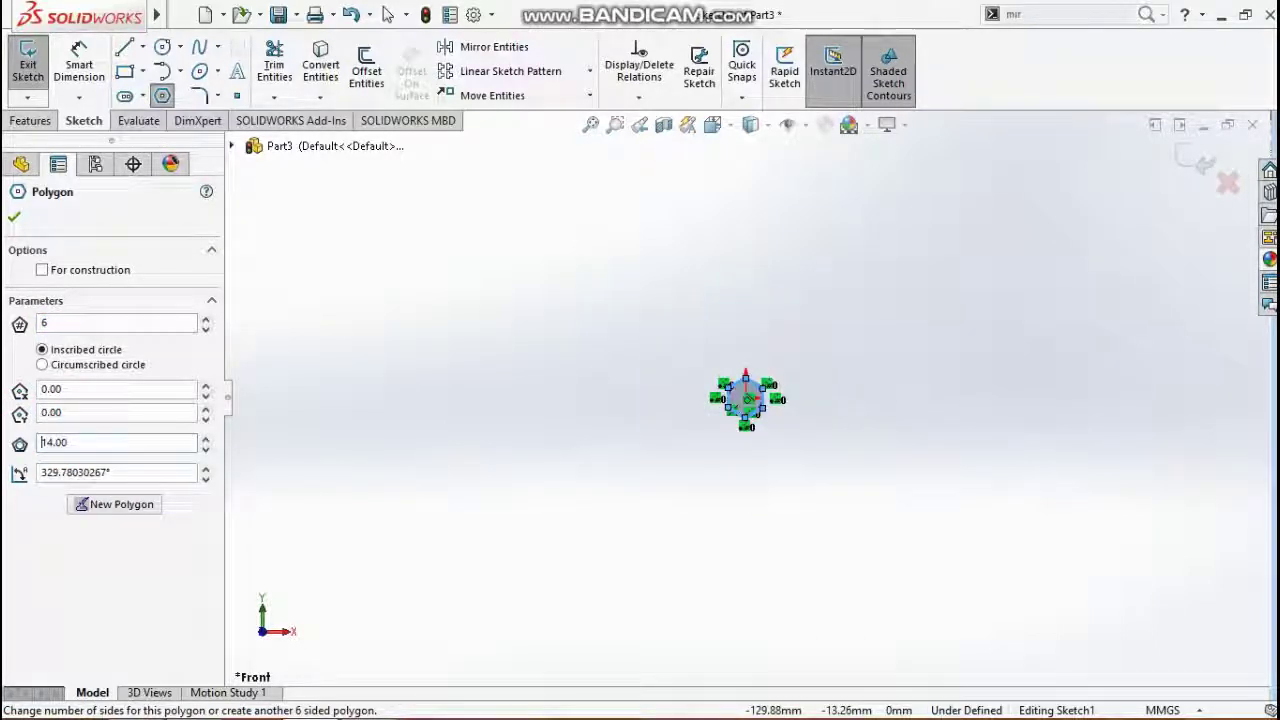
left_click(14, 226)
key("f")
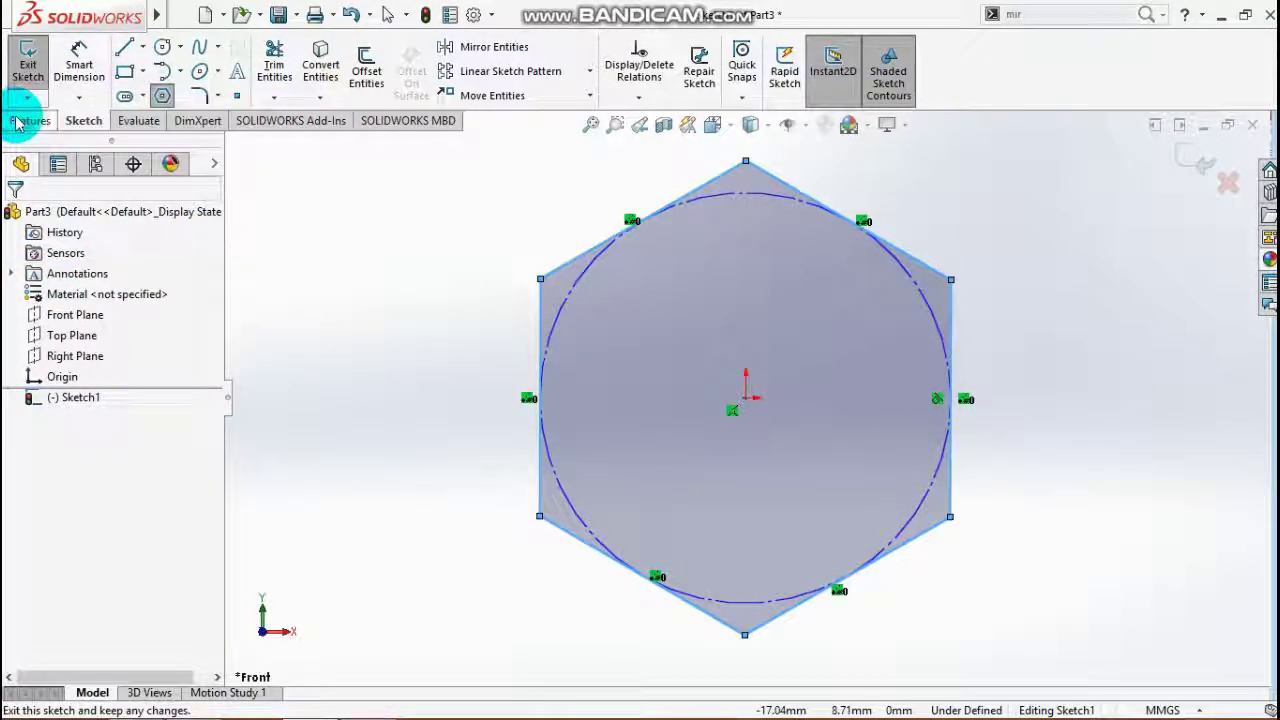
Close the hexagon sketch and extrude it as a blind boss 5 mm deep in the reversed direction
left_click(29, 66)
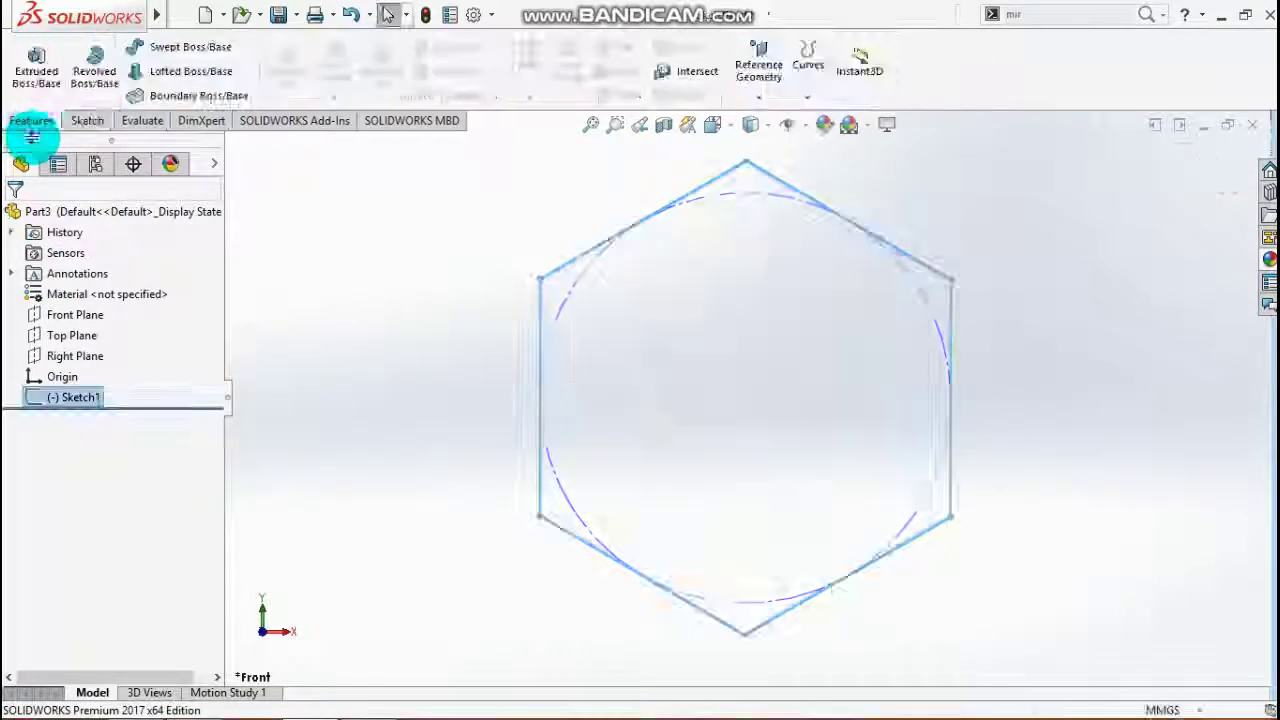
left_click(35, 63)
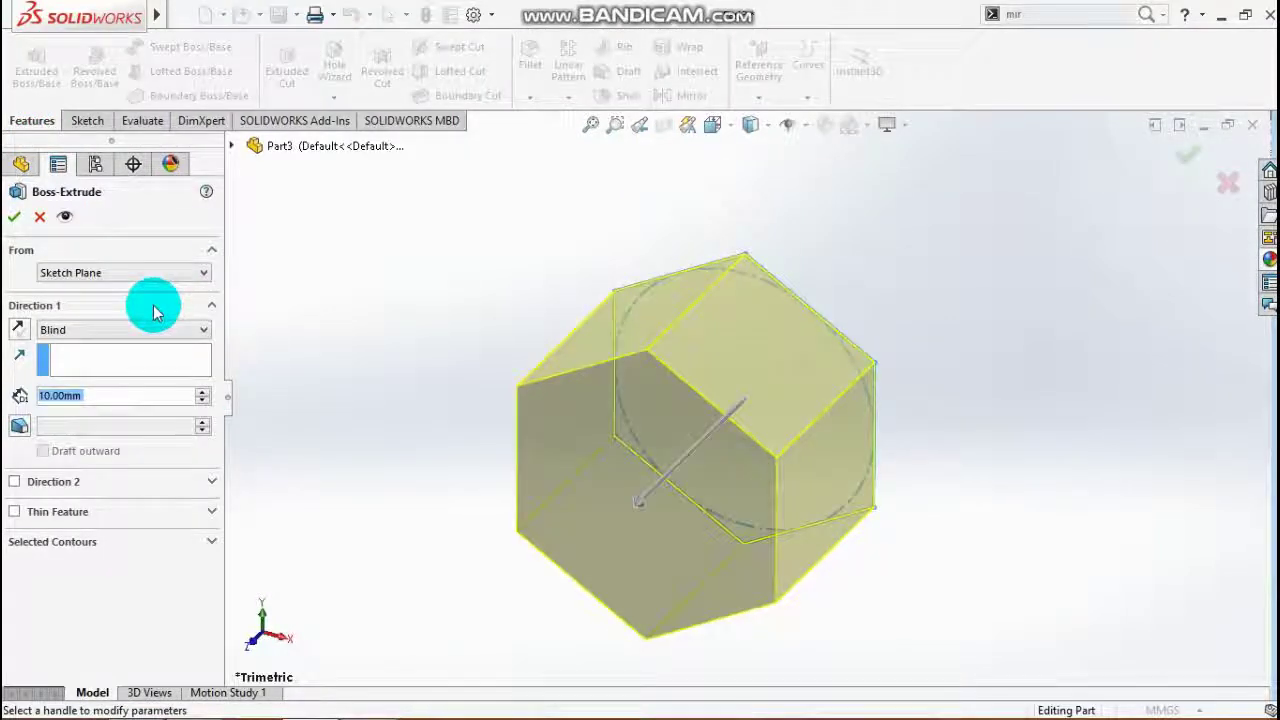
type("5")
key("Return")
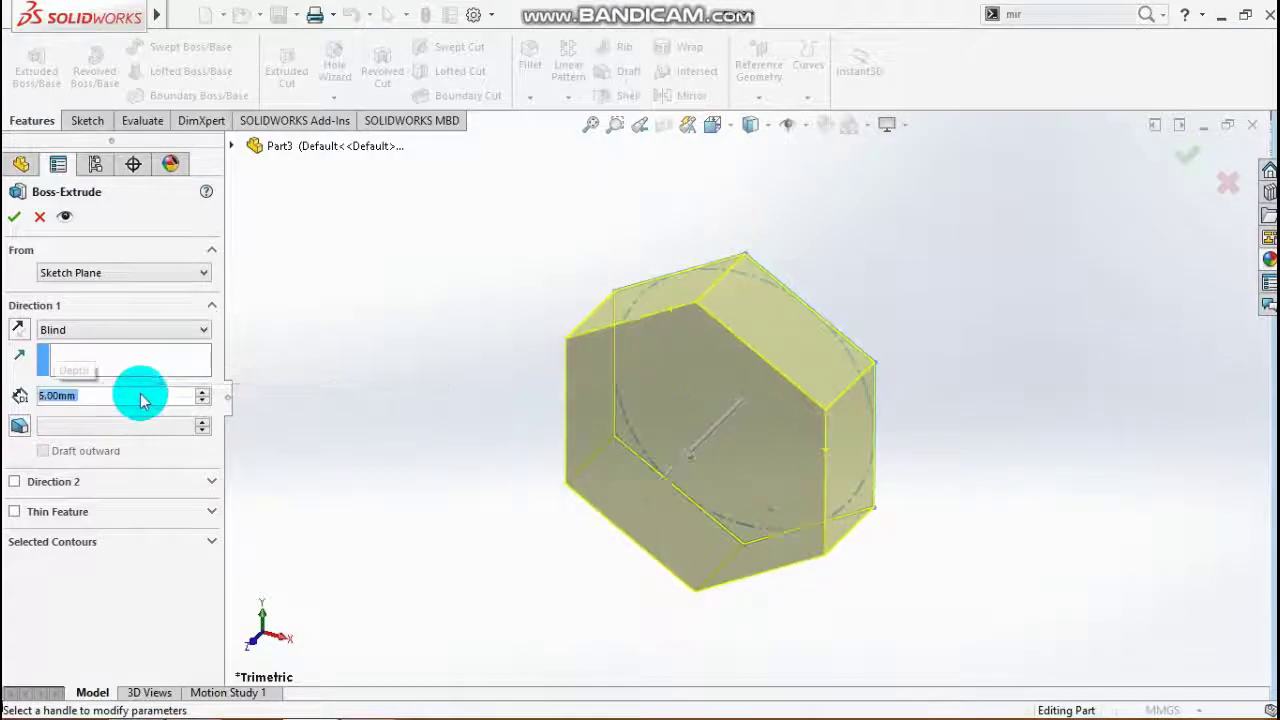
left_click(19, 329)
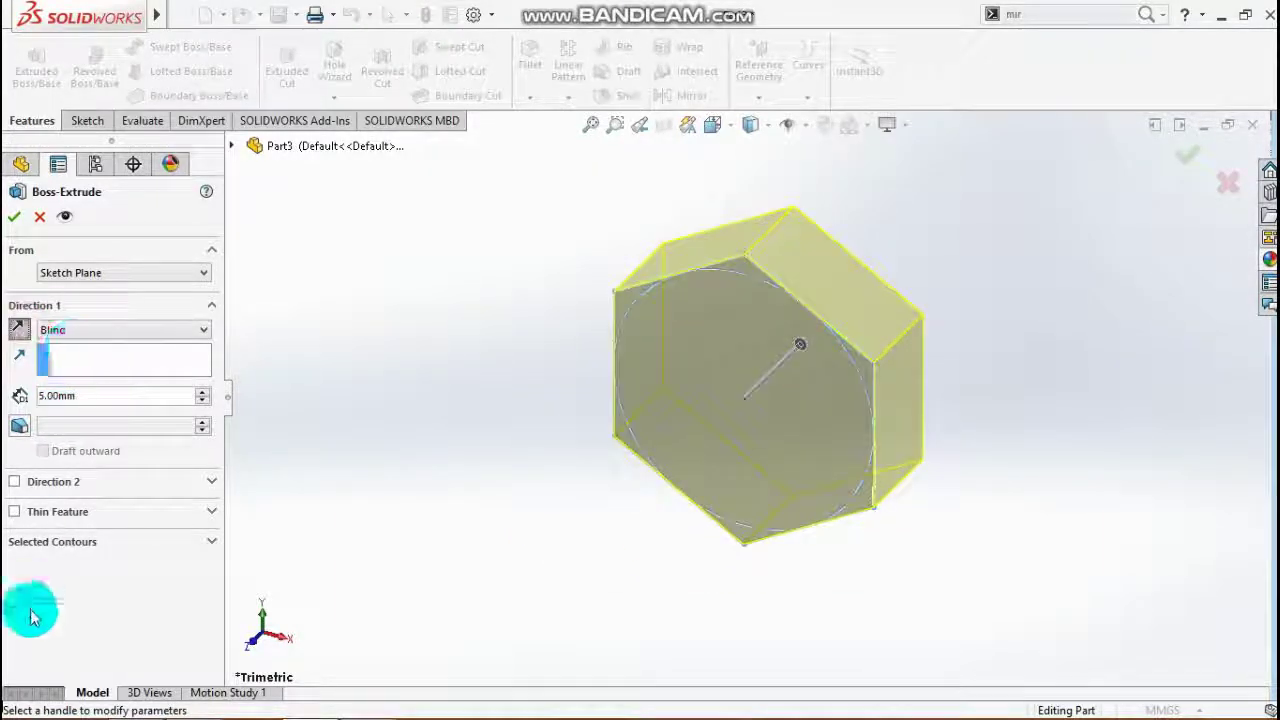
left_click(20, 216)
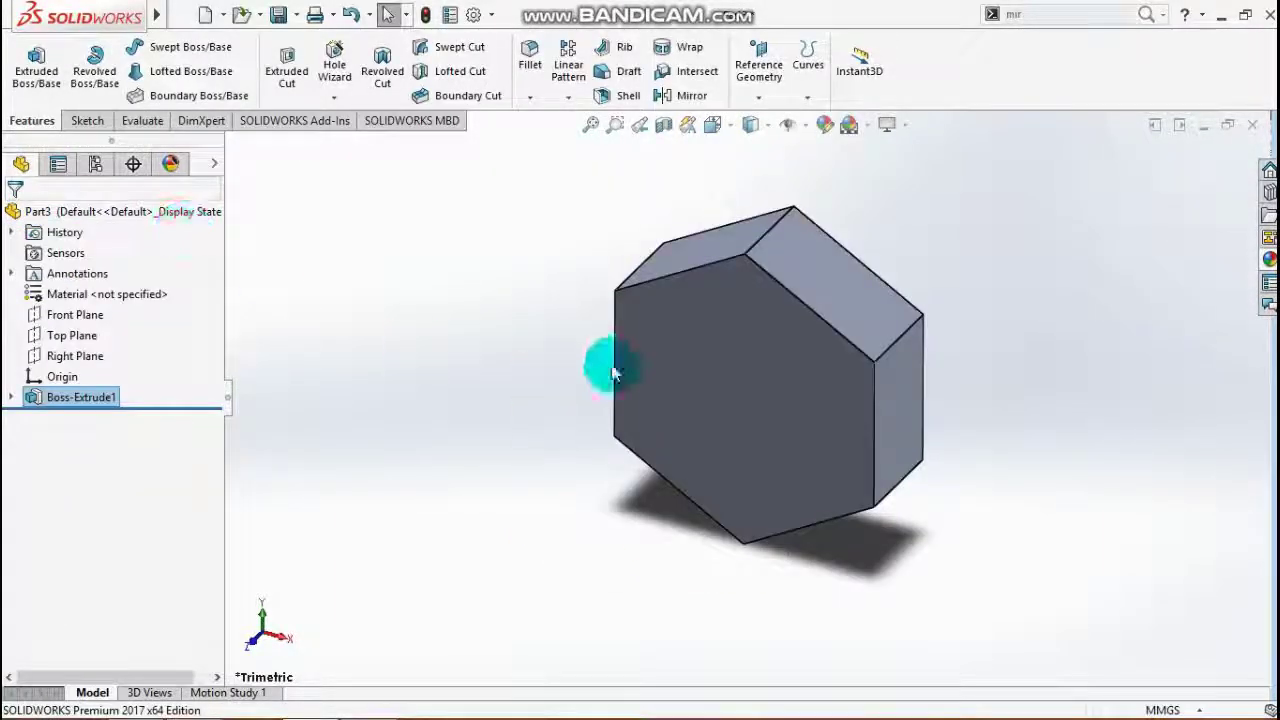
Start a sketch on the hexagonal block's front face and draw a circle centred on the origin
left_click(735, 400)
left_click(820, 338)
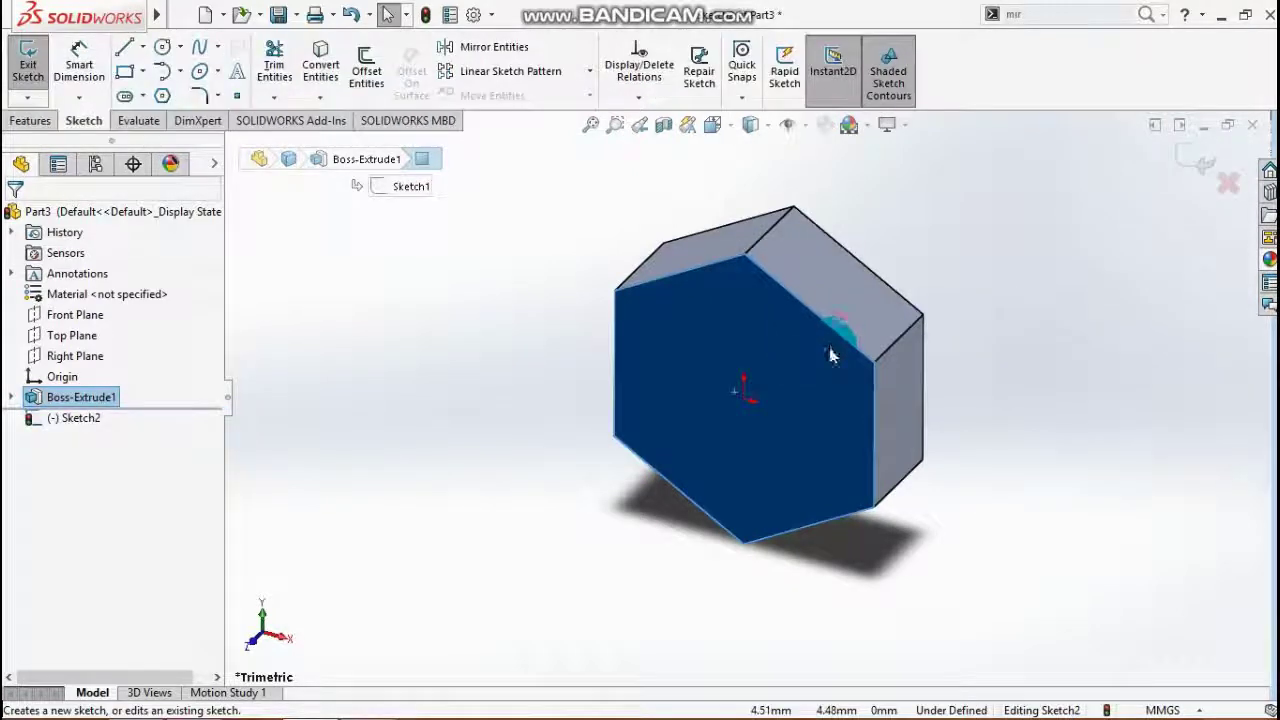
key("space")
left_click(600, 316)
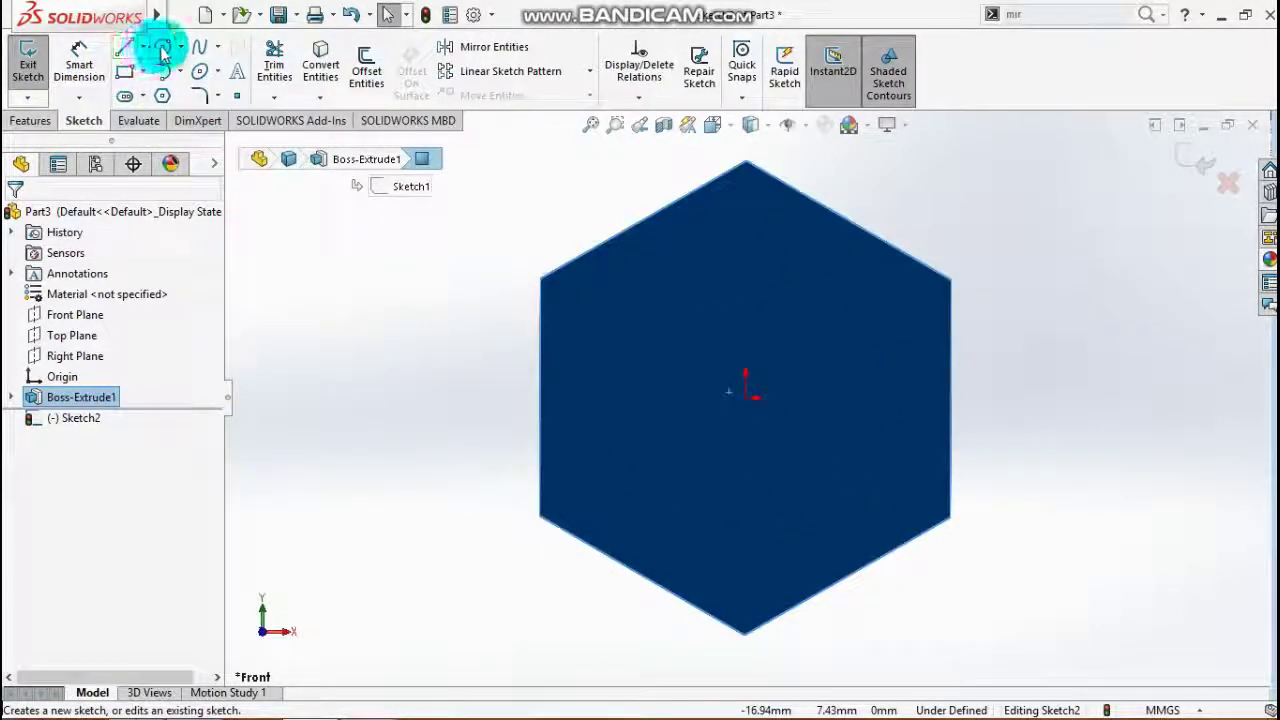
left_click(745, 398)
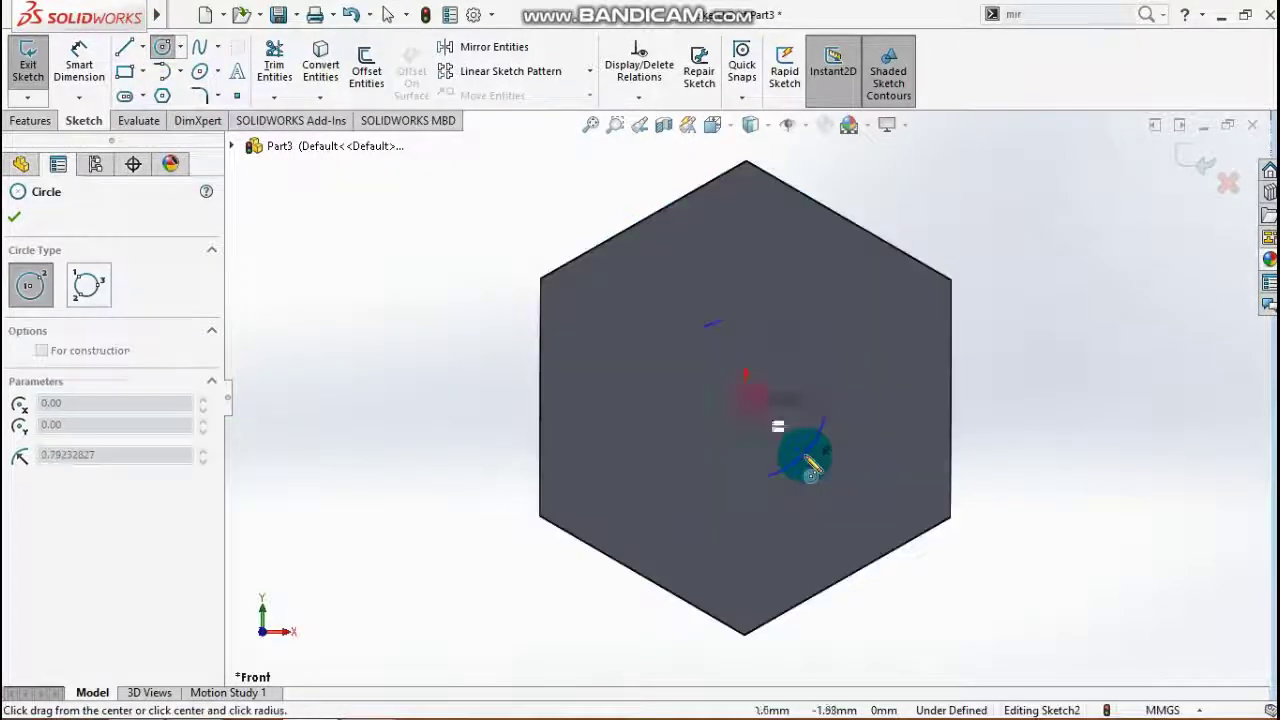
left_click(820, 462)
key("Escape")
Make the circle tangent to the hexagon's upper-right edge and close the sketch
left_click(786, 333)
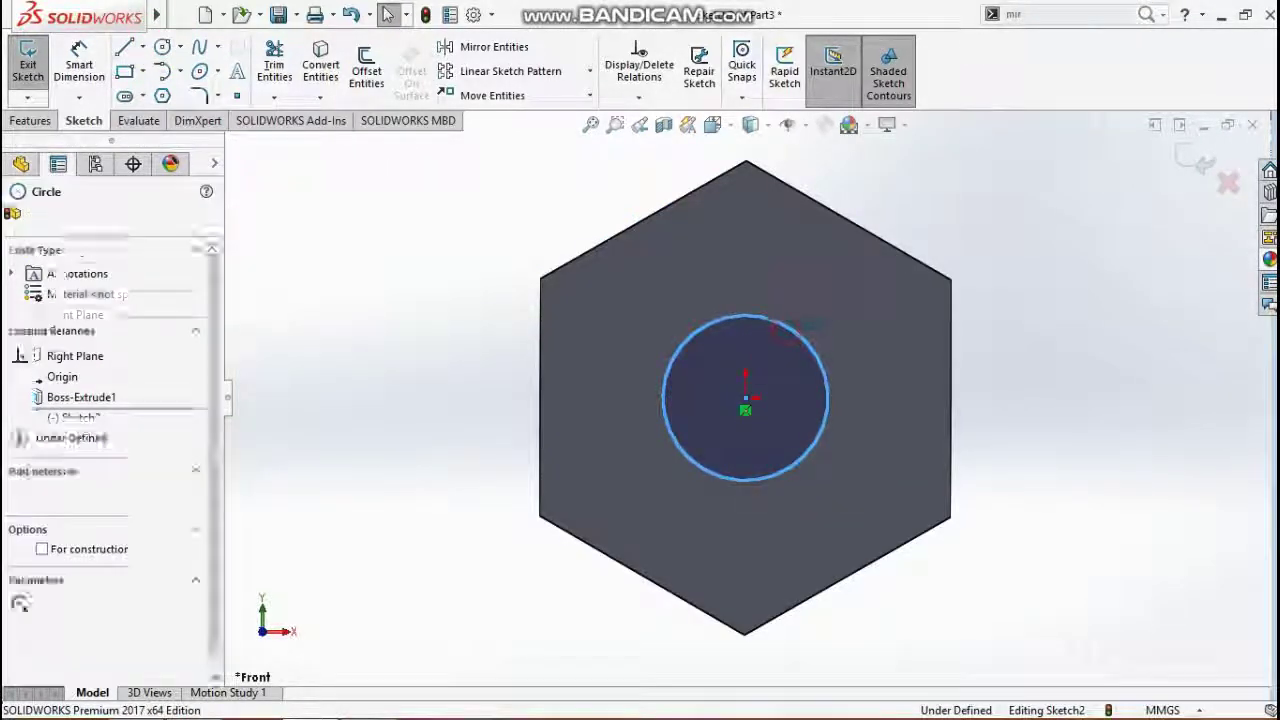
left_click(811, 203, "ctrl")
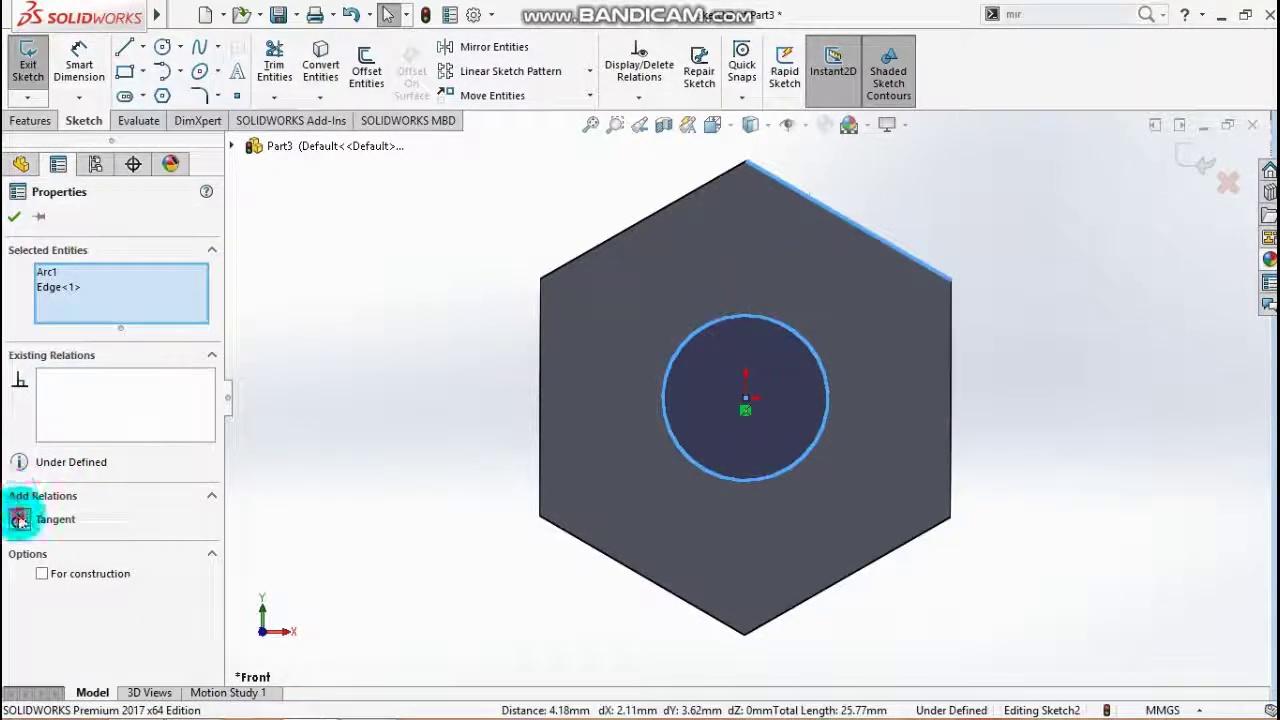
left_click(19, 519)
left_click(27, 205)
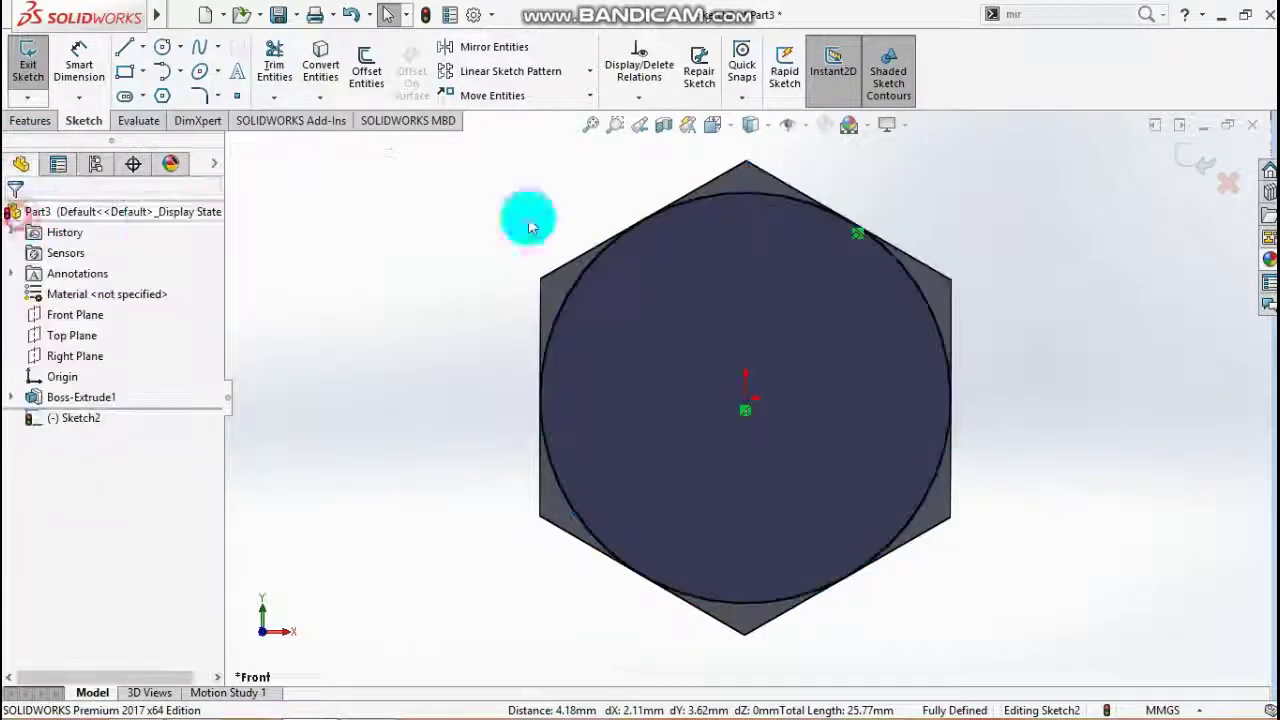
left_click(1194, 166)
Cut-extrude the circle 5 mm deep with the side to cut flipped and a 60-degree draft to chamfer the hexagon's corners
left_click(30, 120)
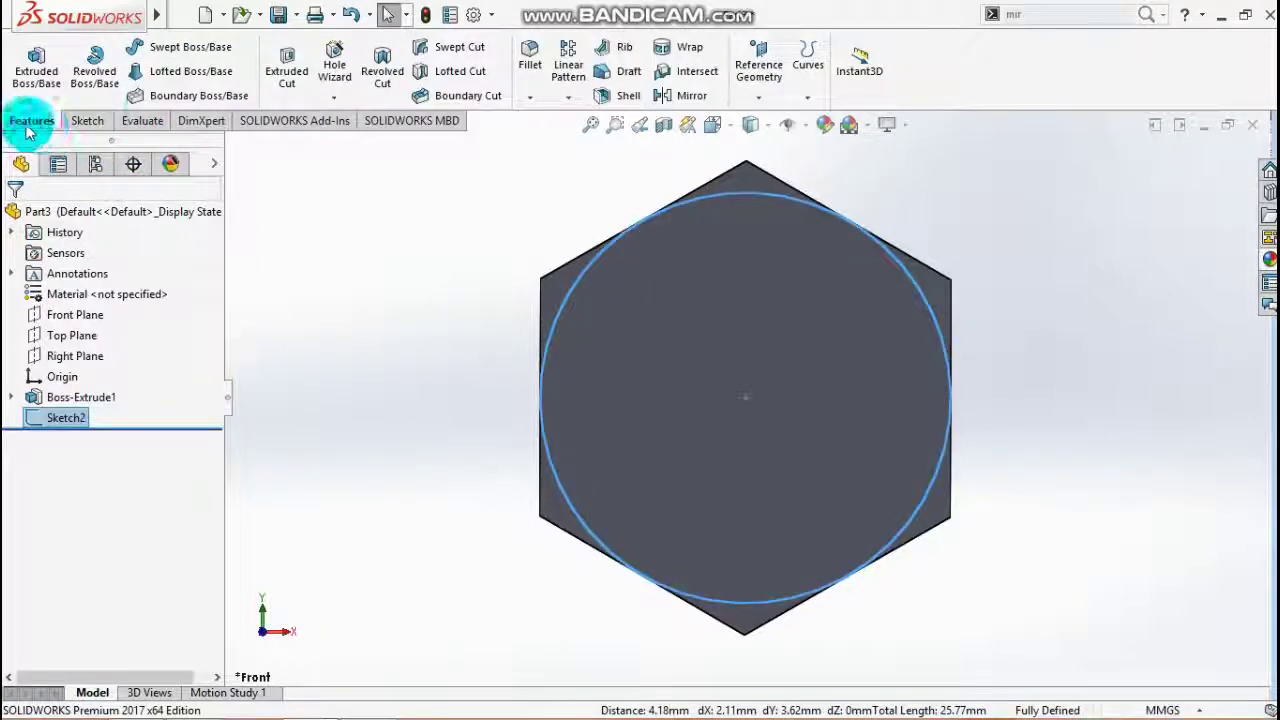
left_click(286, 65)
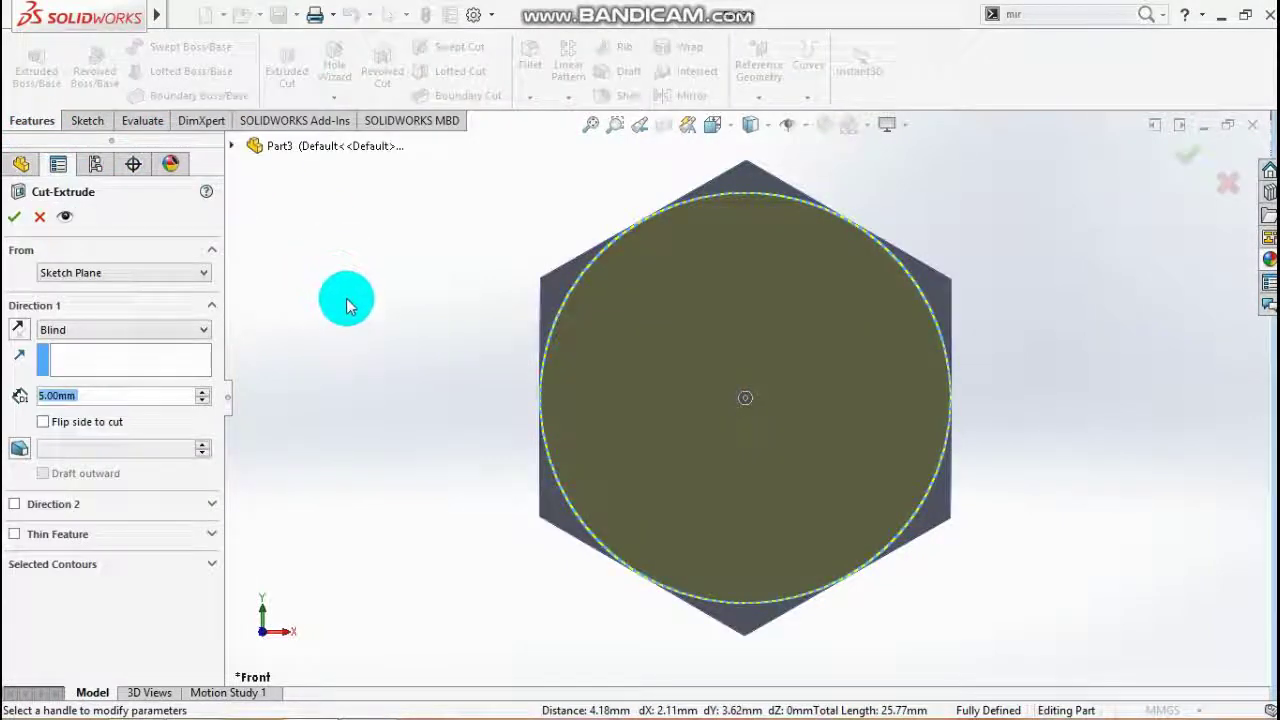
left_click(42, 422)
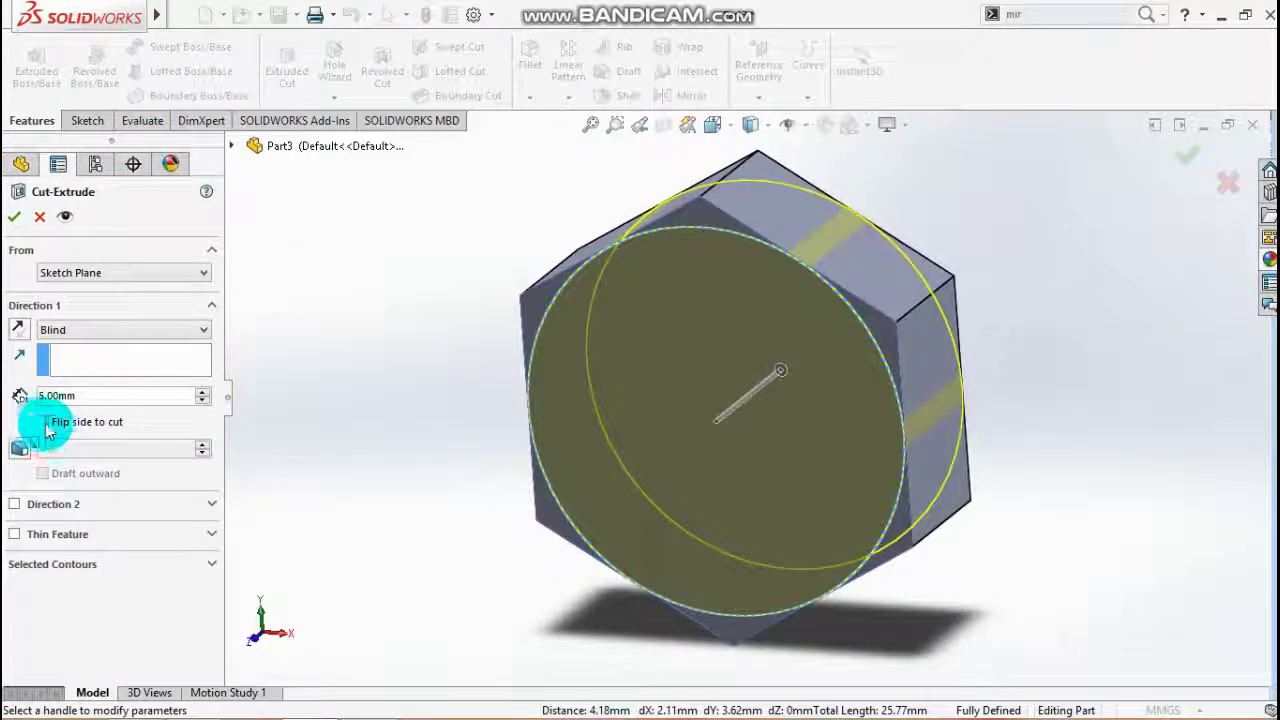
left_click(20, 448)
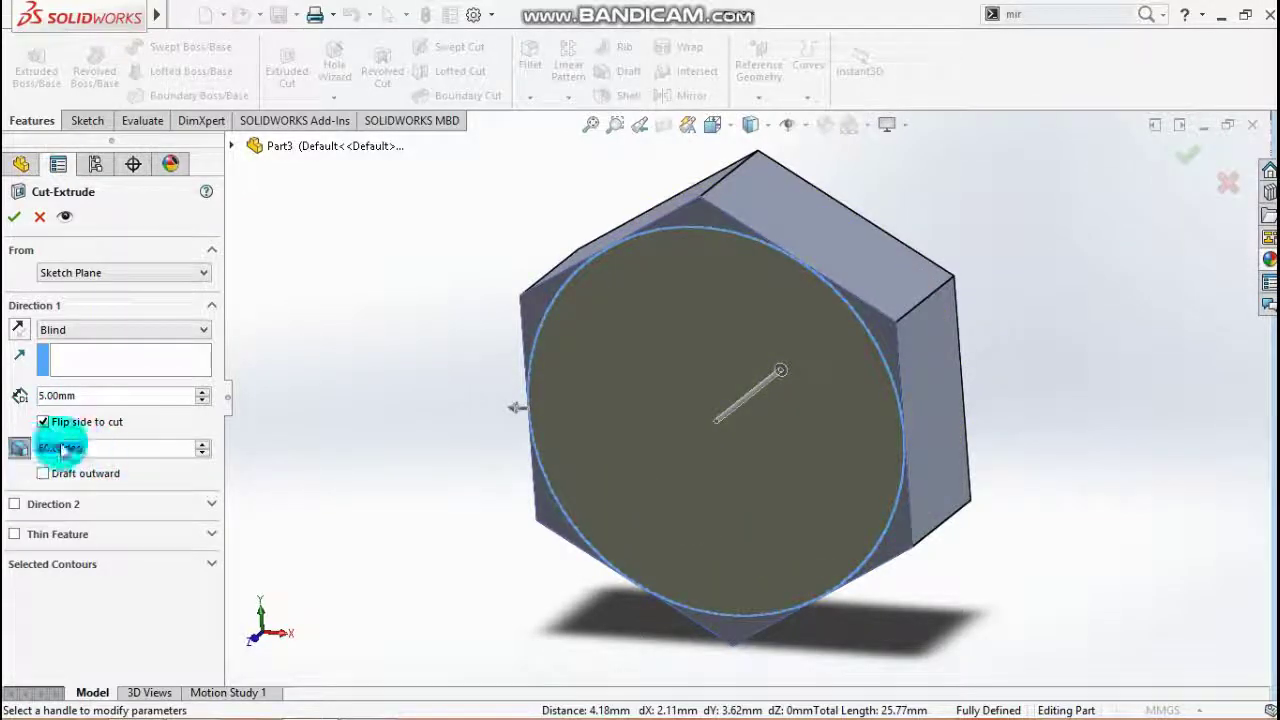
left_click(14, 218)
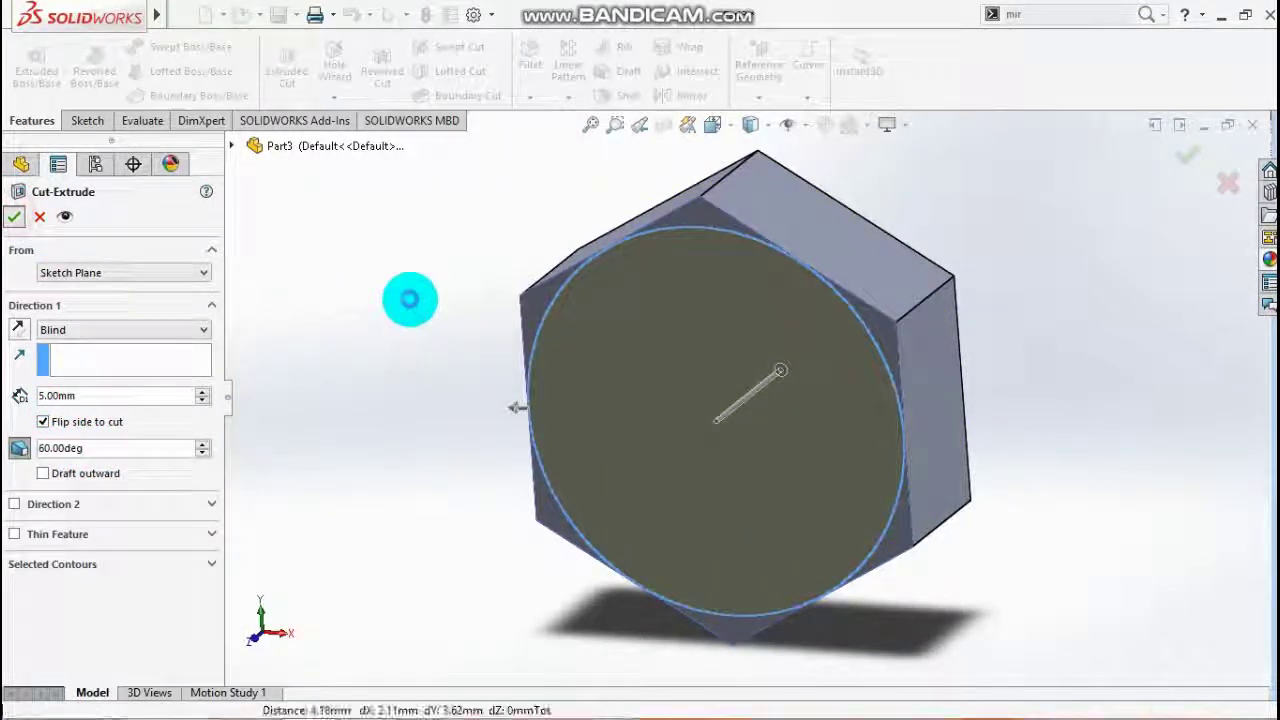
Start a sketch on the head's flat back face and draw a circle of about 2.04 mm radius centred on the origin
mouse_move(1110, 428)
middle_mouse_down()
mouse_move(1123, 423)
mouse_move(1080, 437)
mouse_move(1094, 420)
middle_mouse_up()
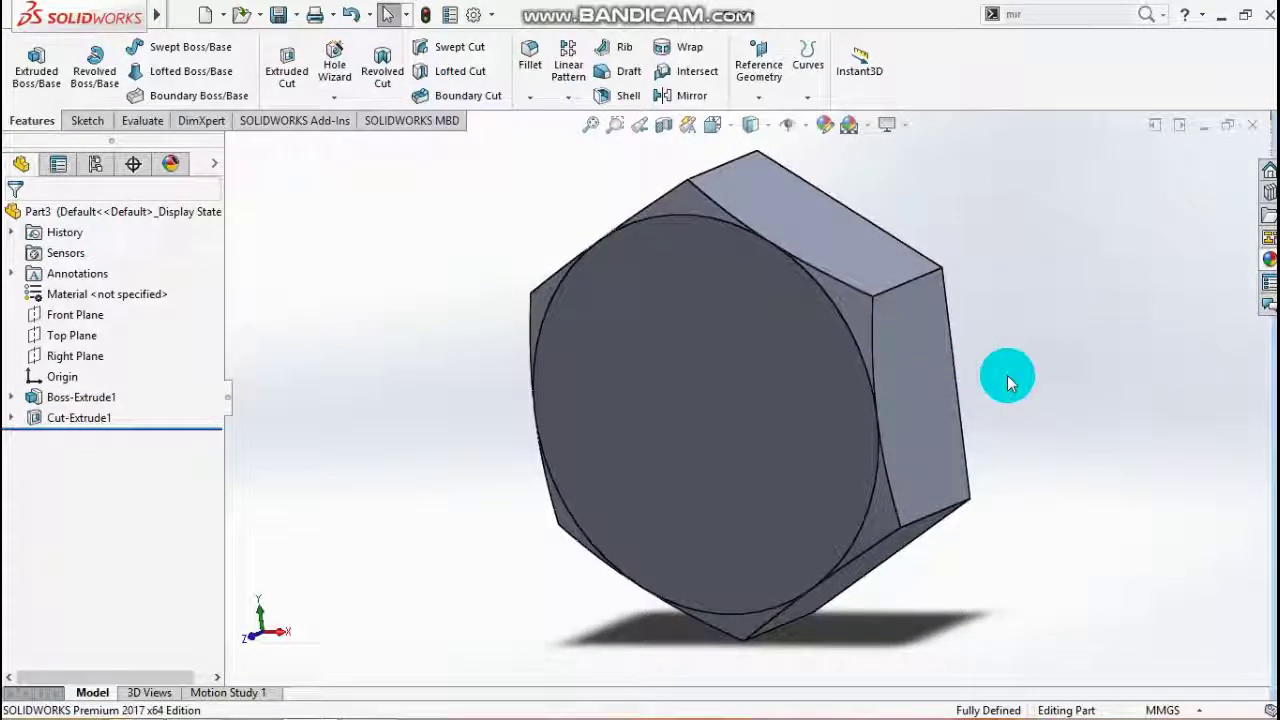
key("ctrl+7")
mouse_move(1007, 391)
middle_mouse_down()
mouse_move(972, 449)
mouse_move(809, 380)
middle_mouse_up()
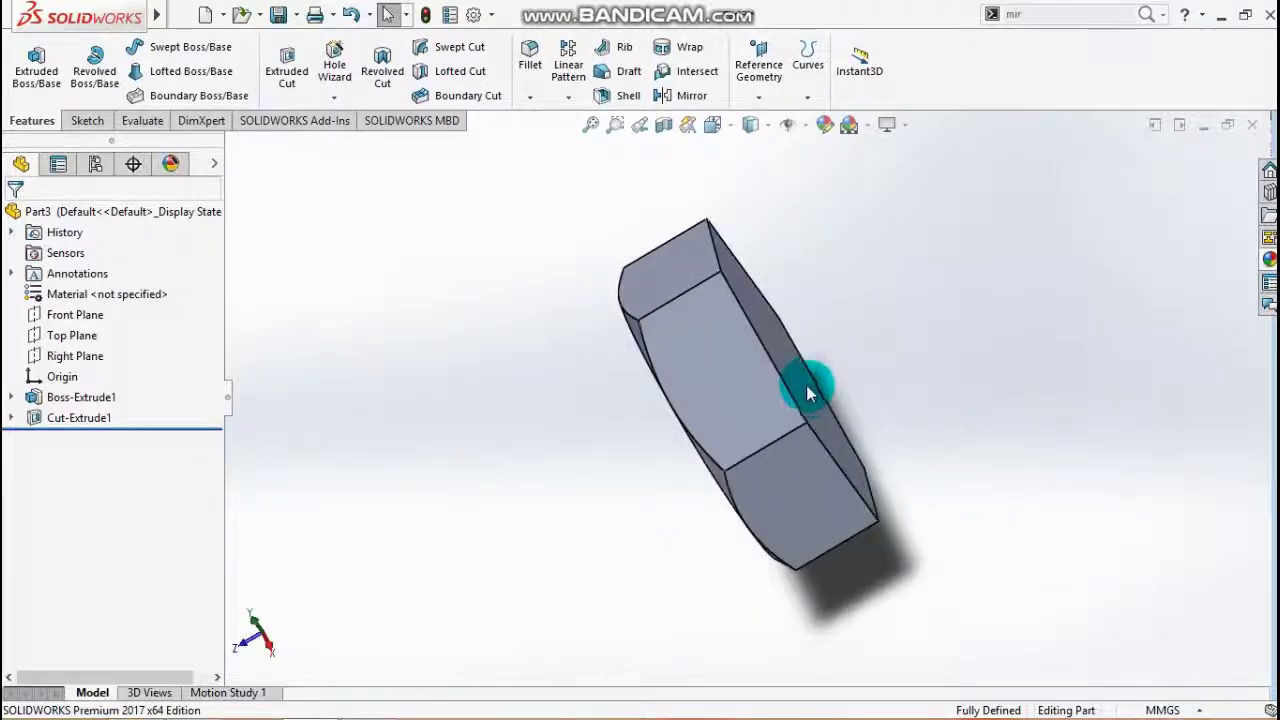
left_click(805, 380)
left_click(885, 330)
key("space")
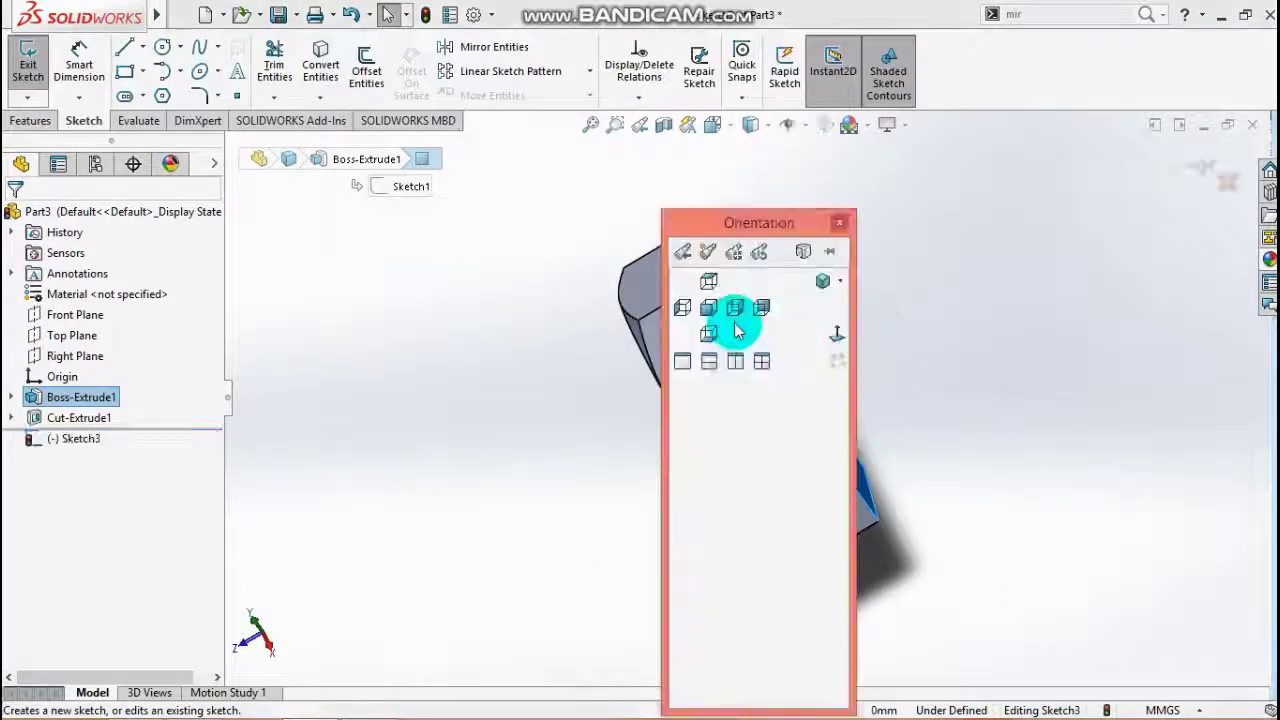
left_click(762, 309)
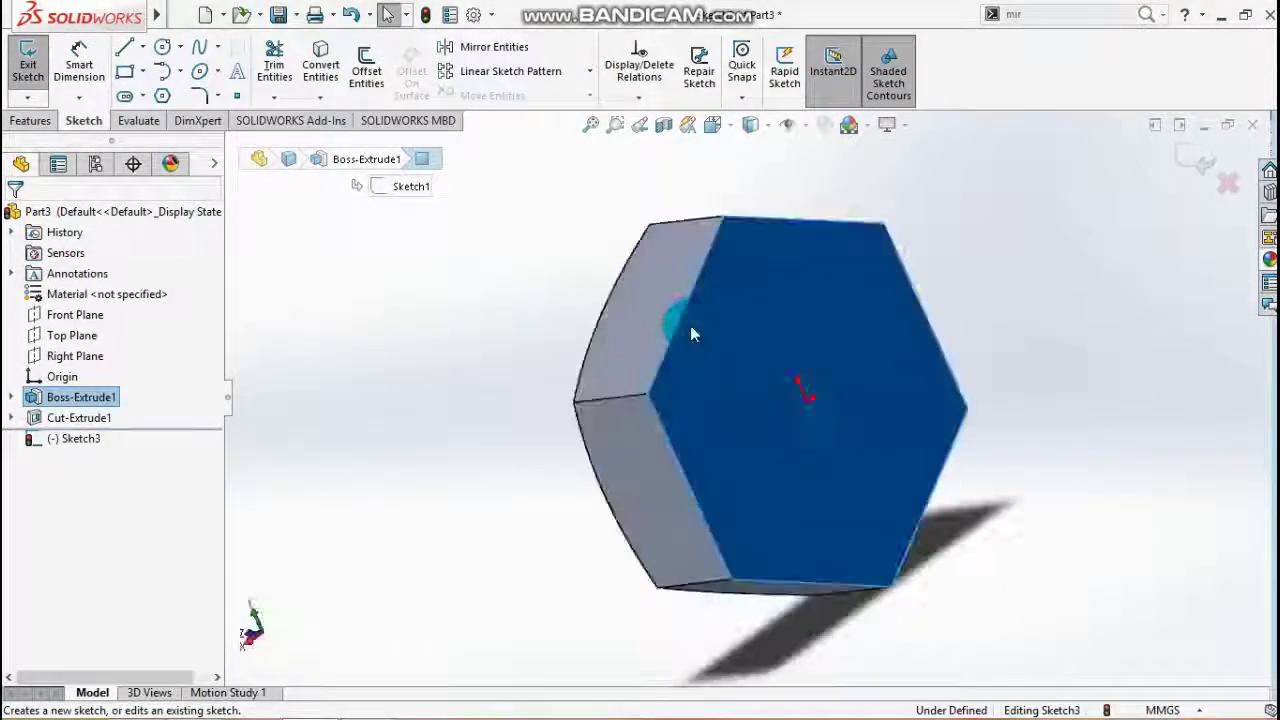
left_click(160, 50)
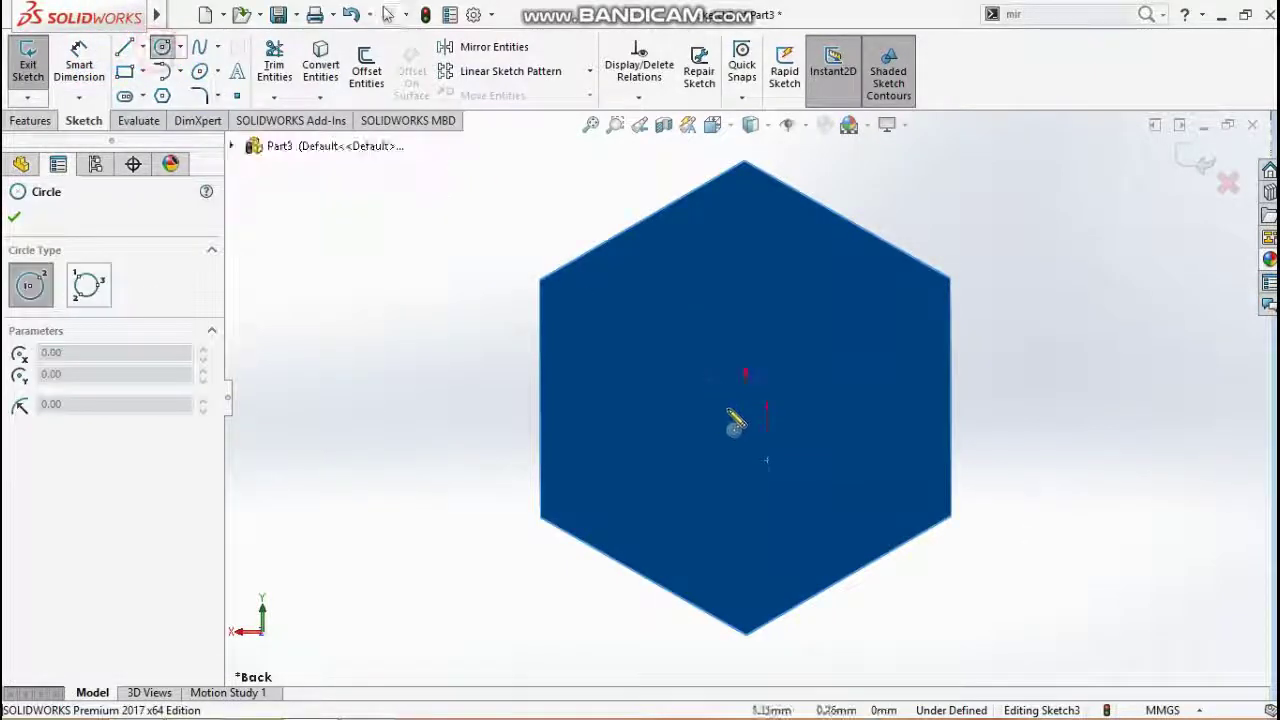
left_click(745, 398)
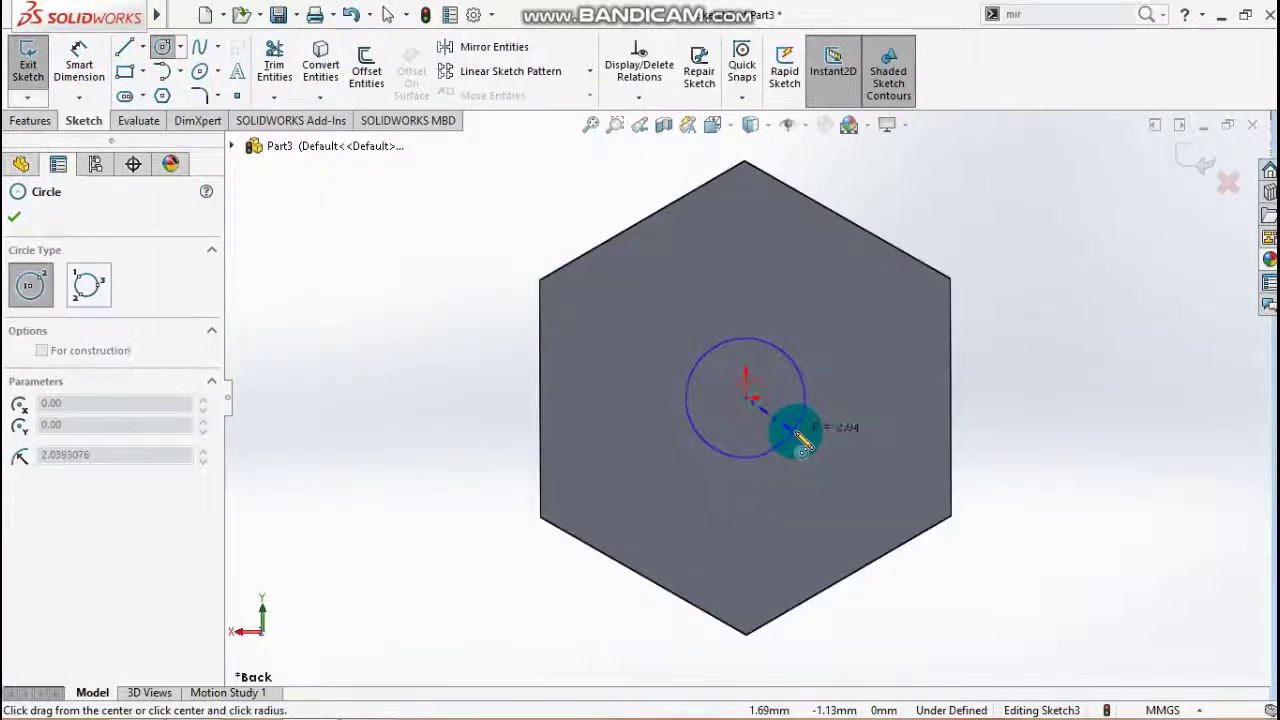
left_click(794, 429)
Dimension the circle's diameter as 8 mm and close the sketch
left_click(88, 68)
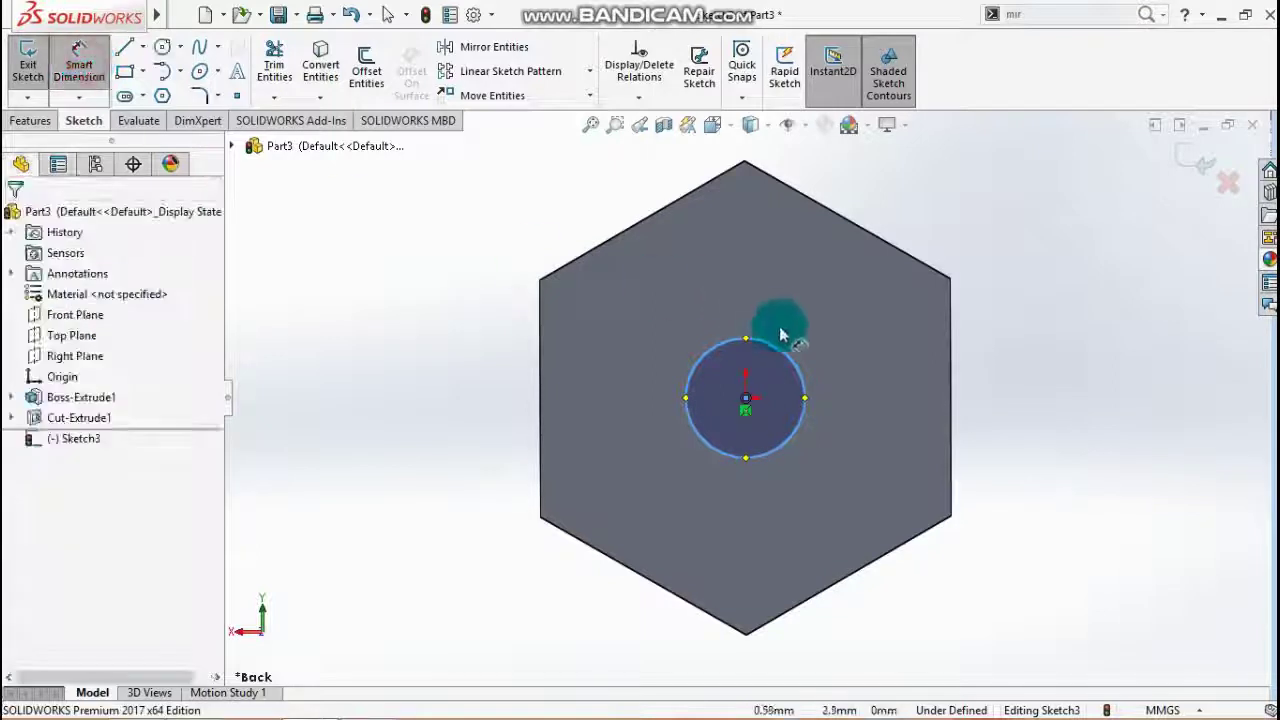
left_click(783, 350)
left_click(845, 330)
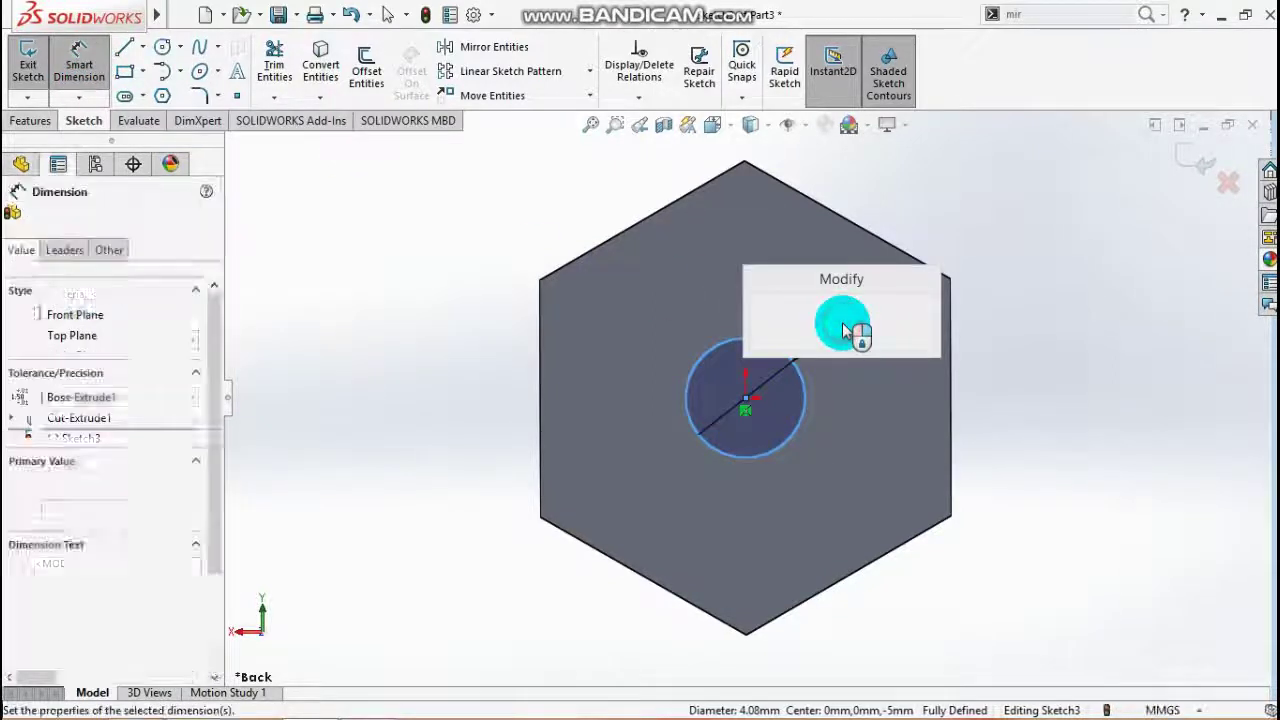
type("8")
key("Return")
left_click(1178, 150)
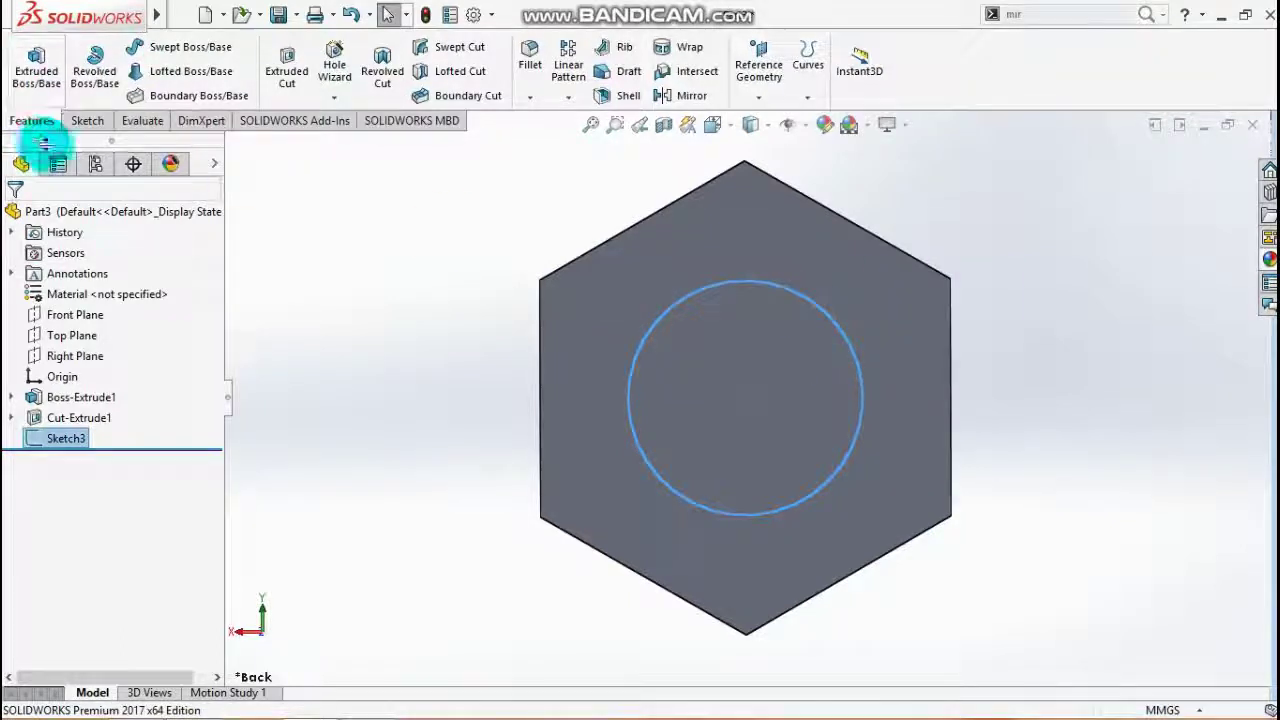
Extrude the 8 mm circle 30 mm outward from the back face as a blind boss merged with the head
middle_click_drag(451, 337, 545, 385)
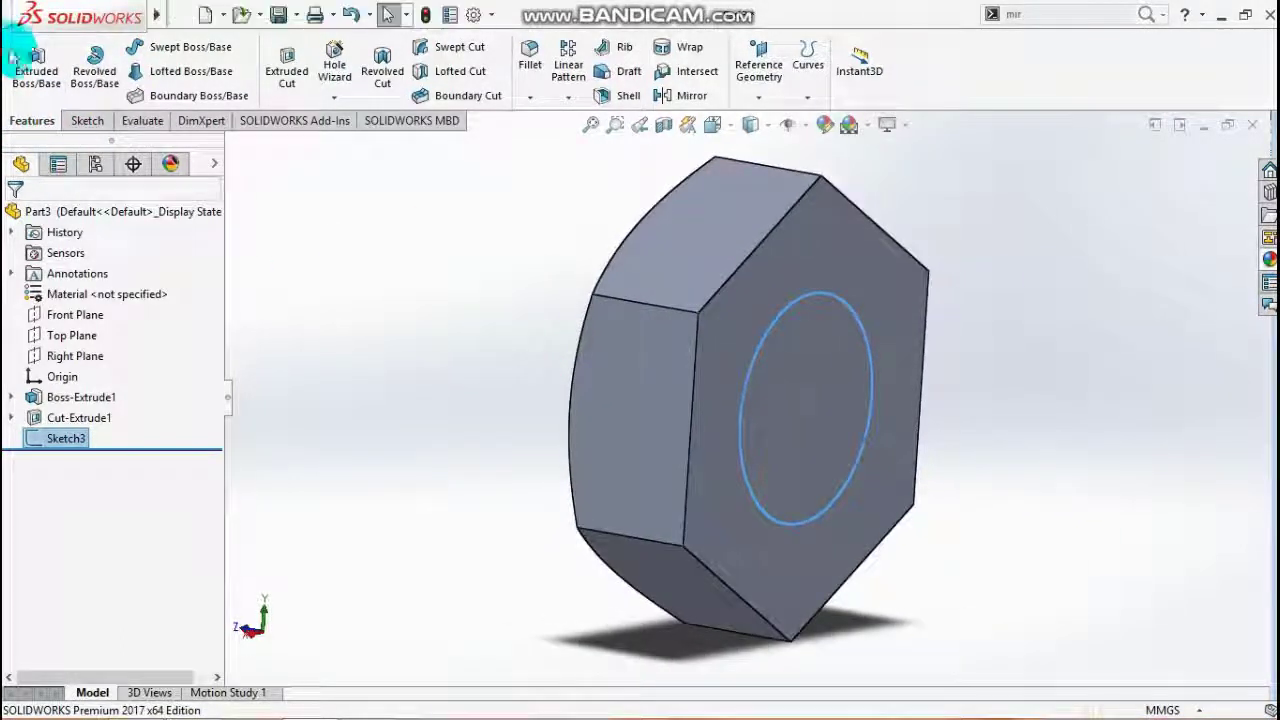
left_click(20, 60)
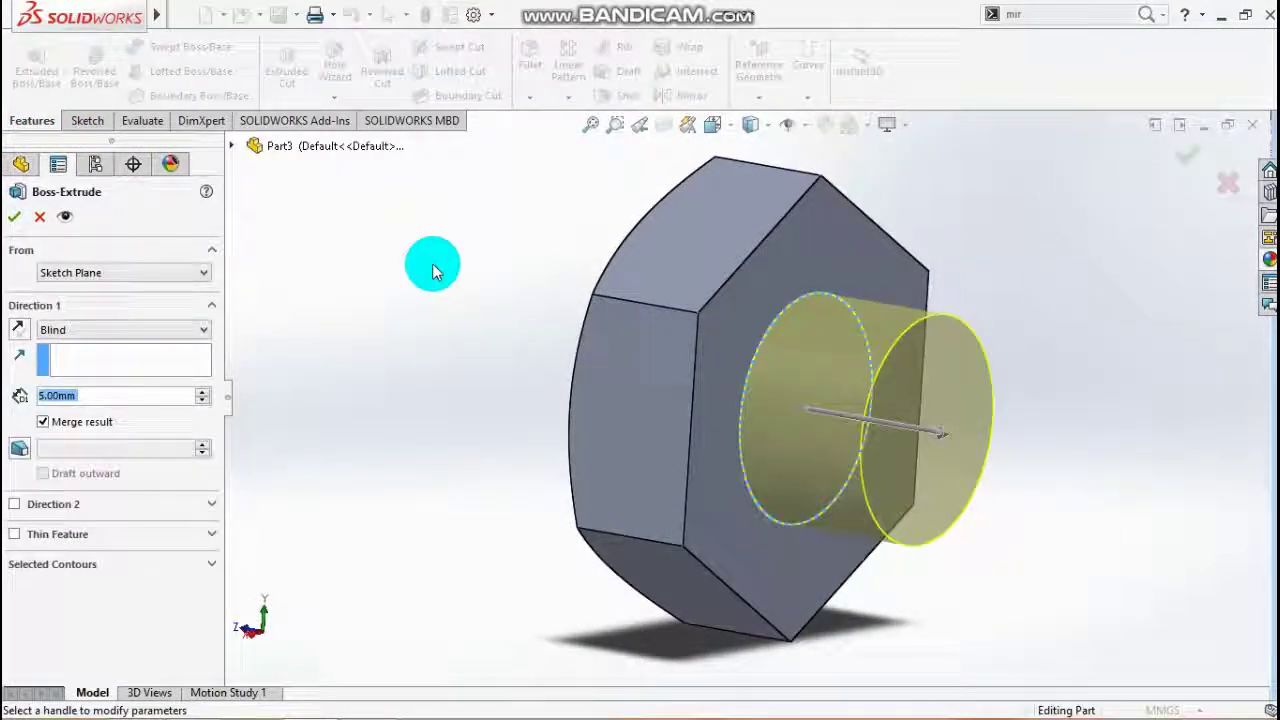
type("30")
key("Return")
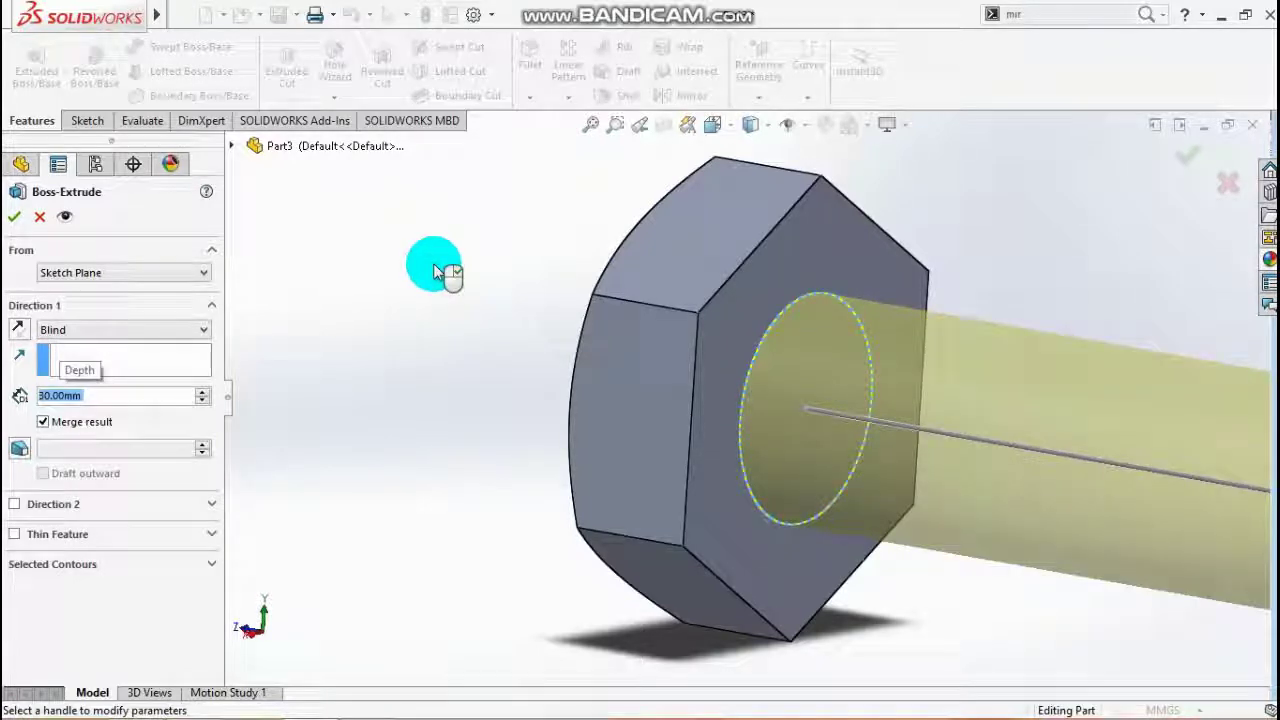
left_click(13, 217)
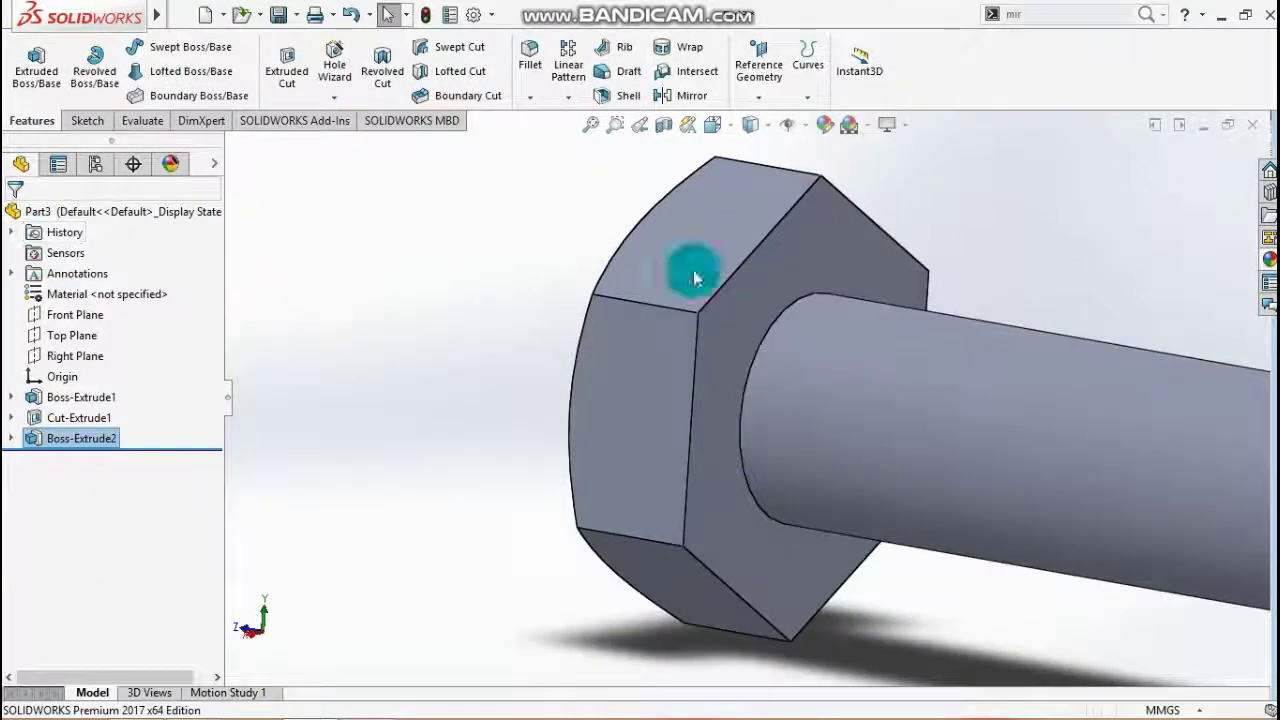
scroll(978, 288, "up", 3)
scroll(791, 452, "down", 3)
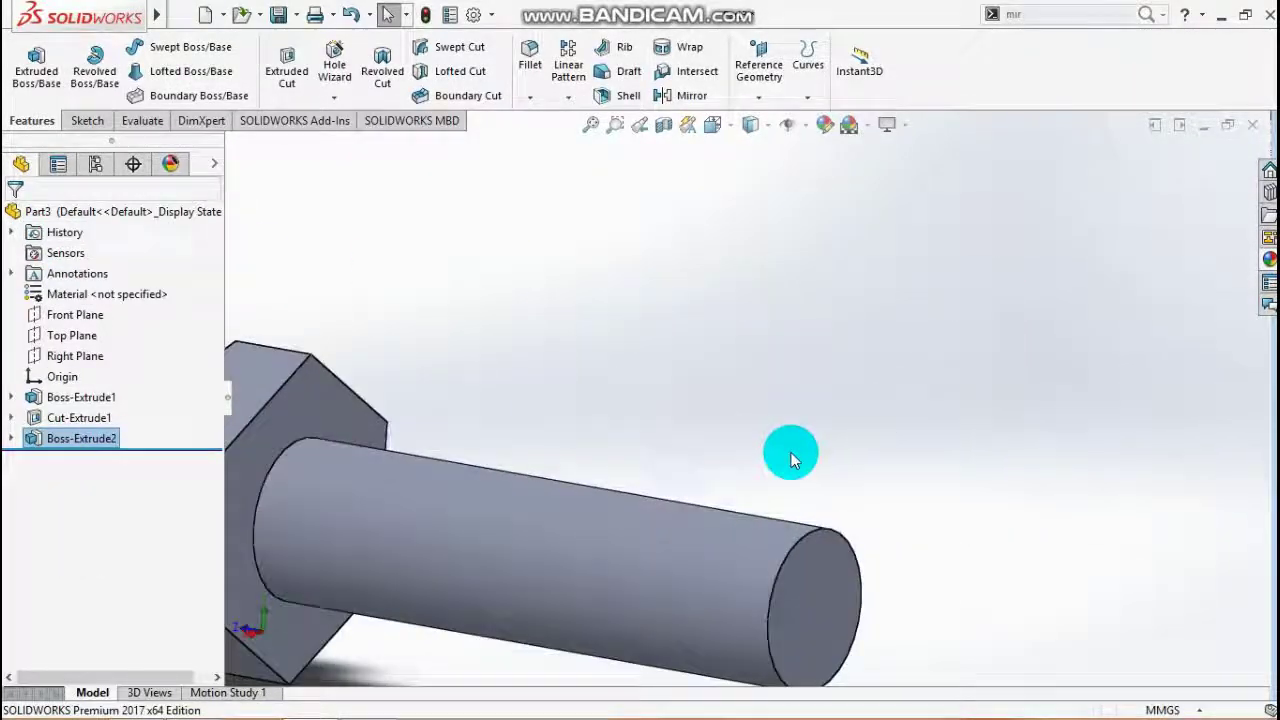
Chamfer the circular edge at the shank's free end with a 1 mm distance and 45-degree angle
left_click(530, 97)
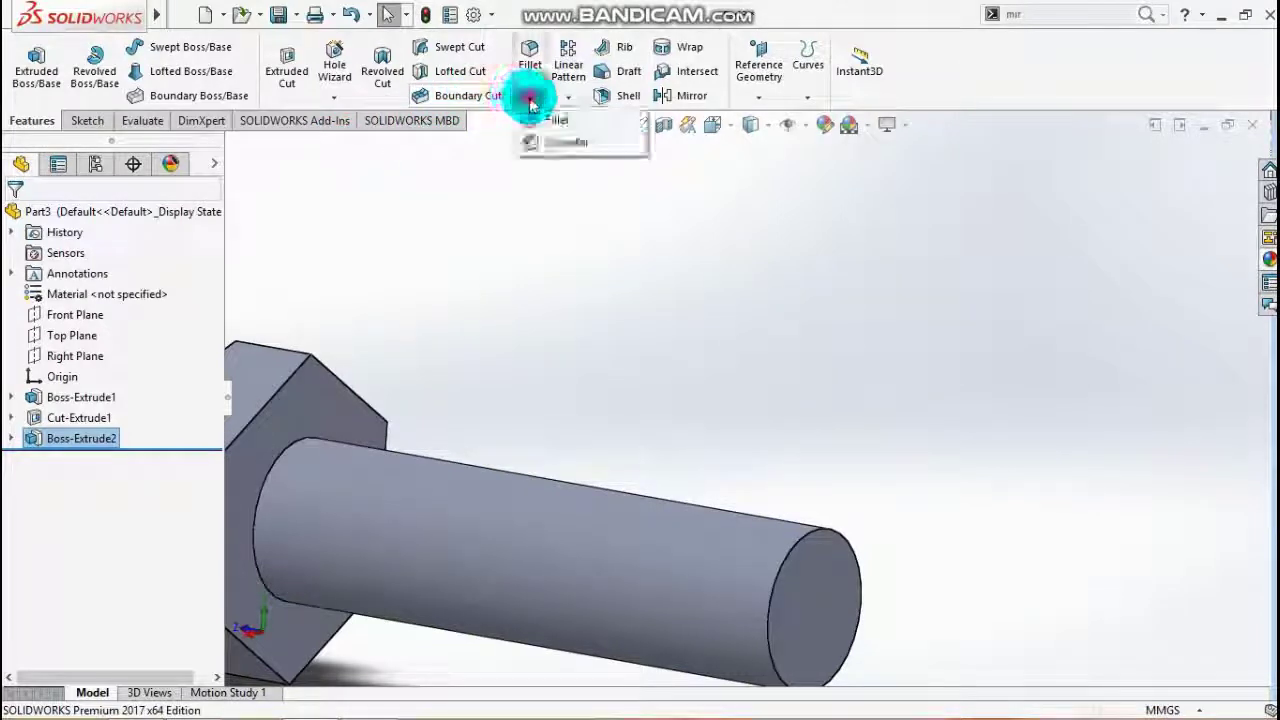
left_click(570, 146)
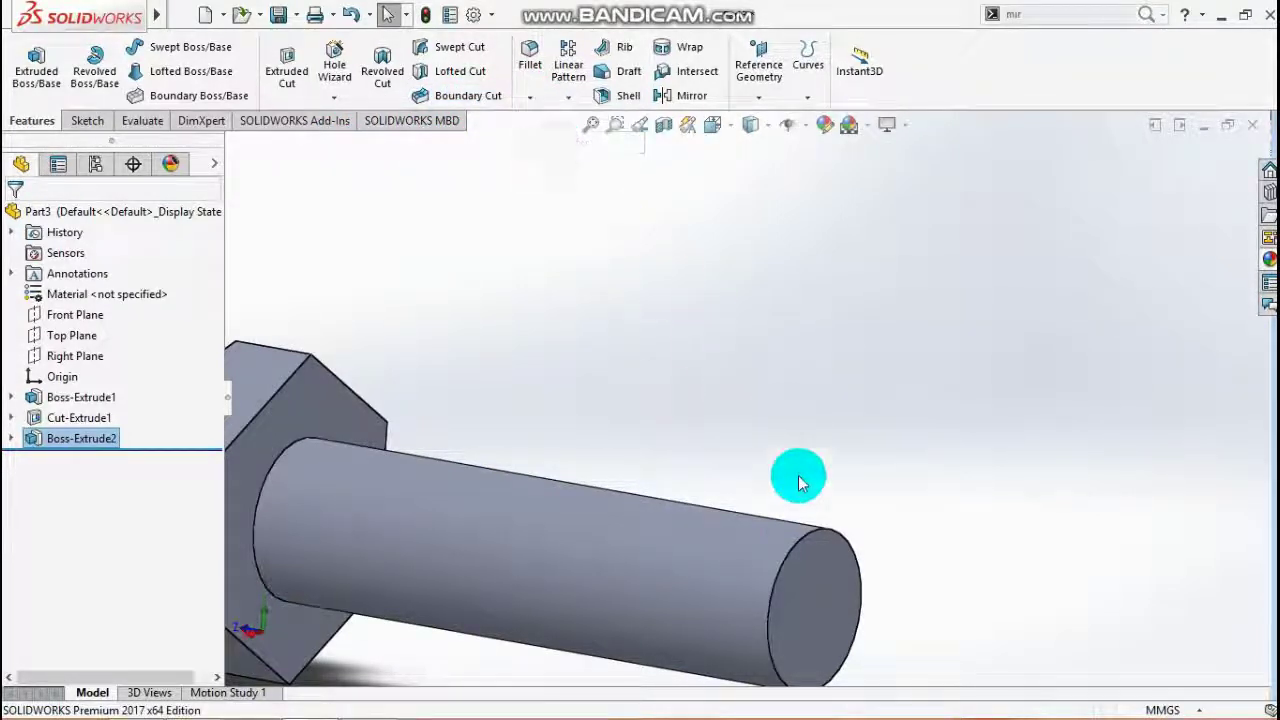
left_click(785, 567)
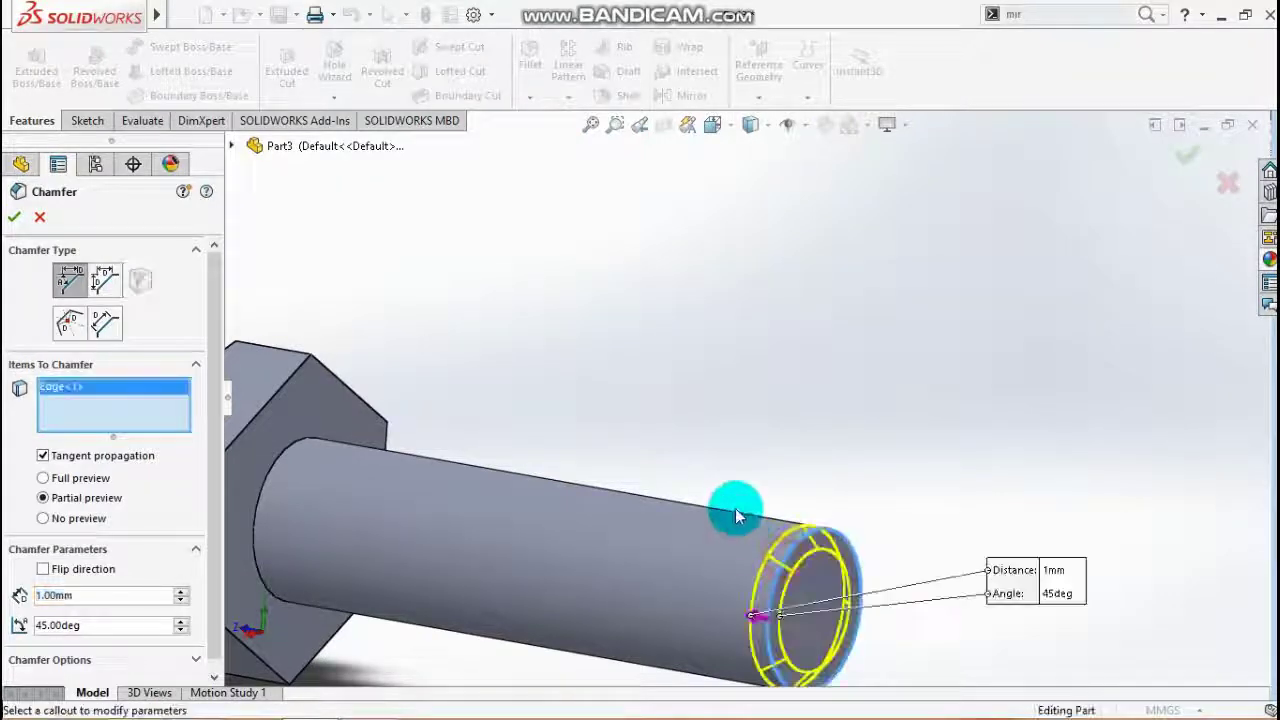
left_click(88, 598)
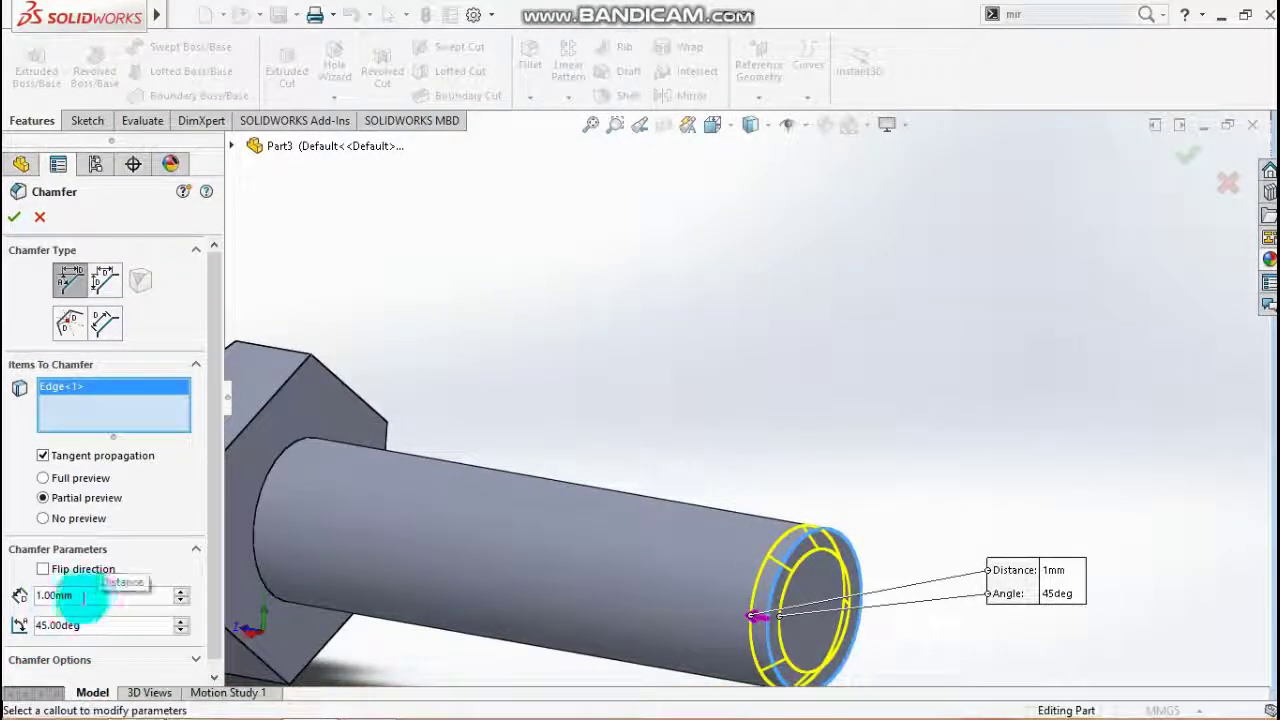
left_click(14, 222)
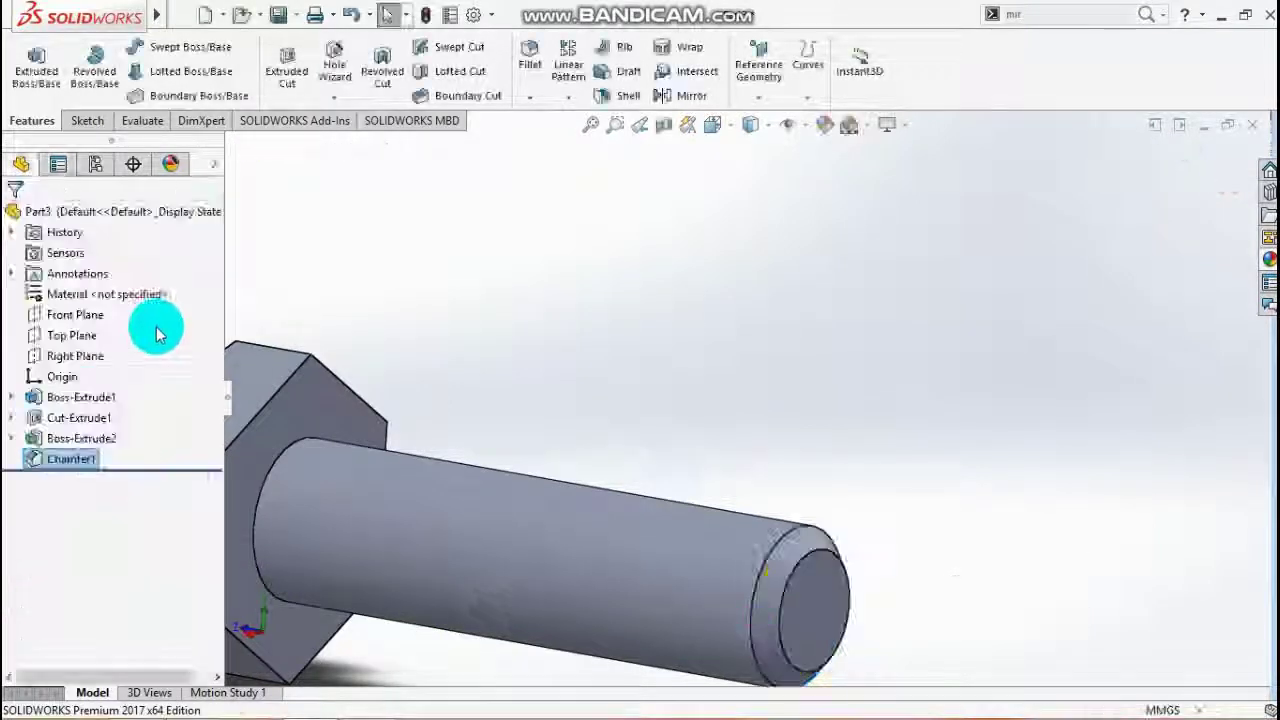
middle_click(314, 298)
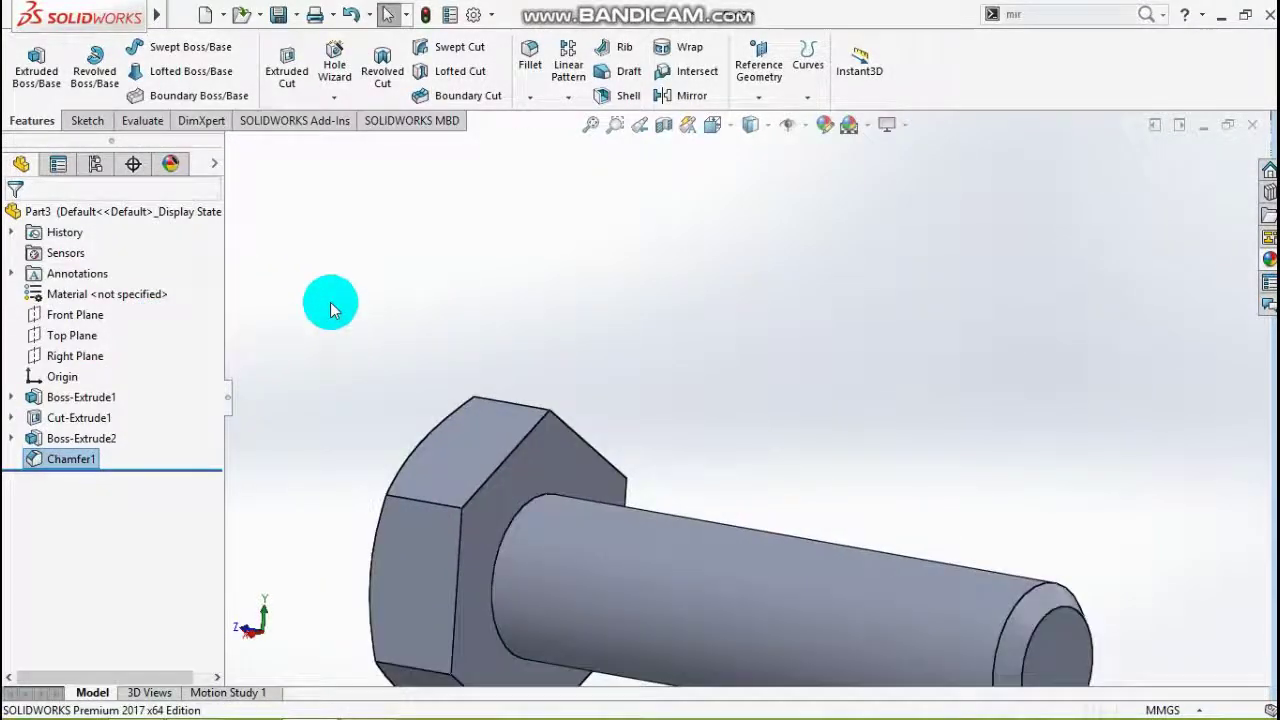
Start a sketch on the shank's chamfered end face and convert the face's edge into a sketch circle
left_click(1013, 632)
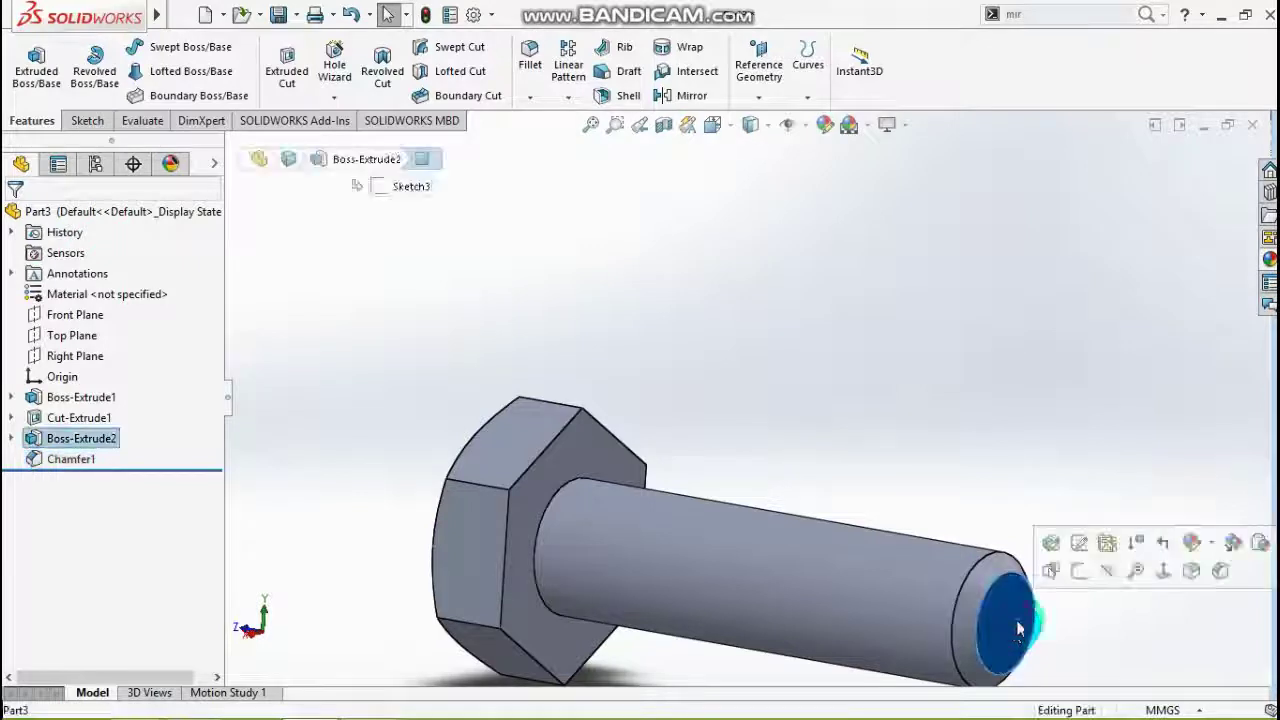
left_click(1077, 571)
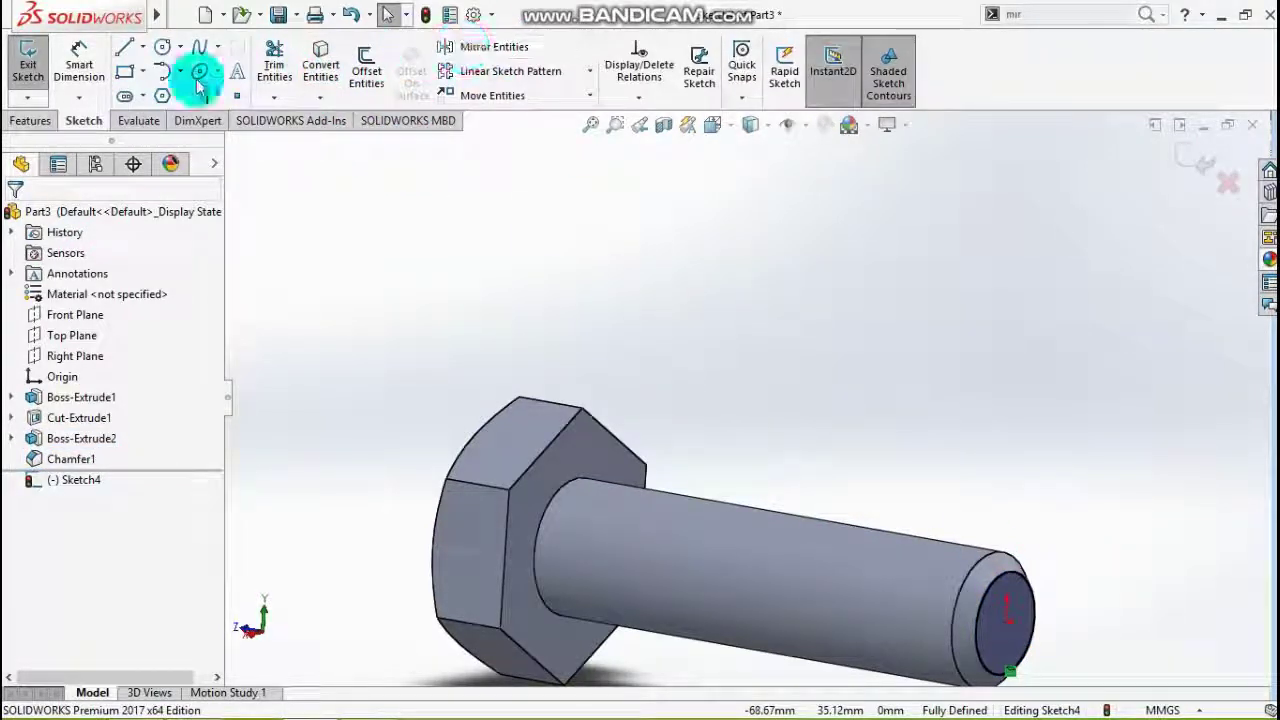
left_click(32, 120)
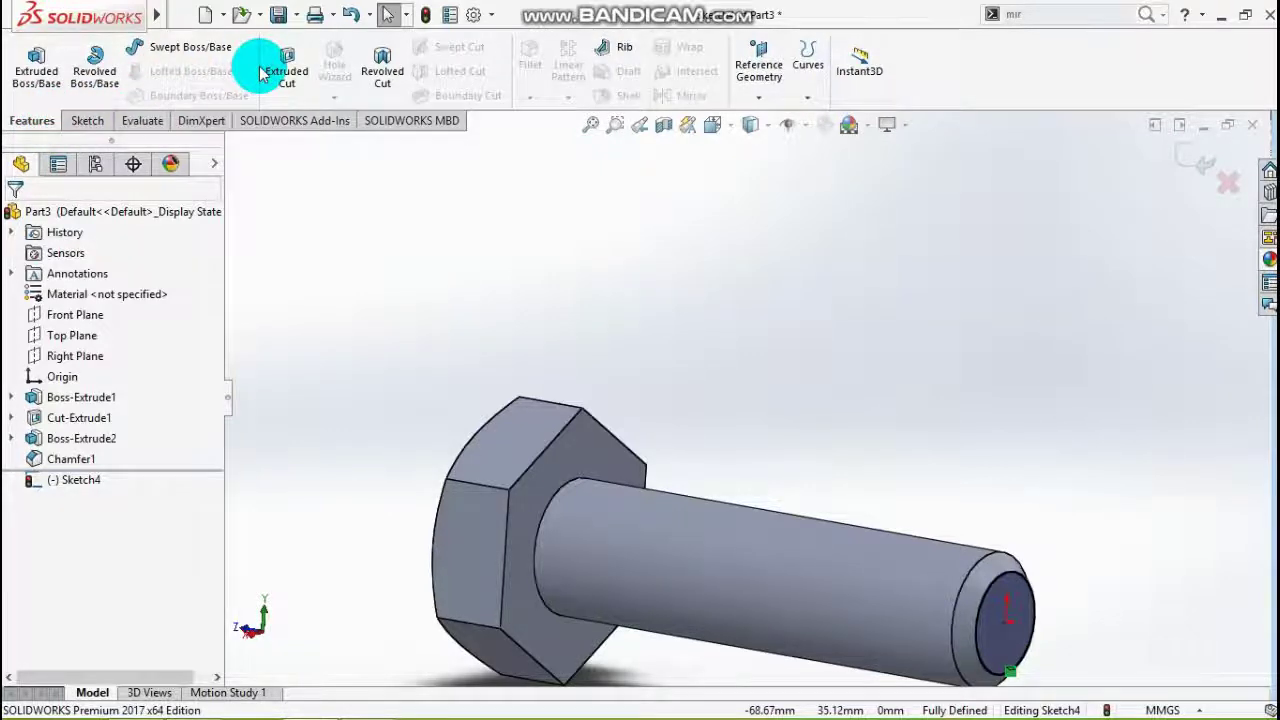
left_click(87, 120)
left_click(32, 120)
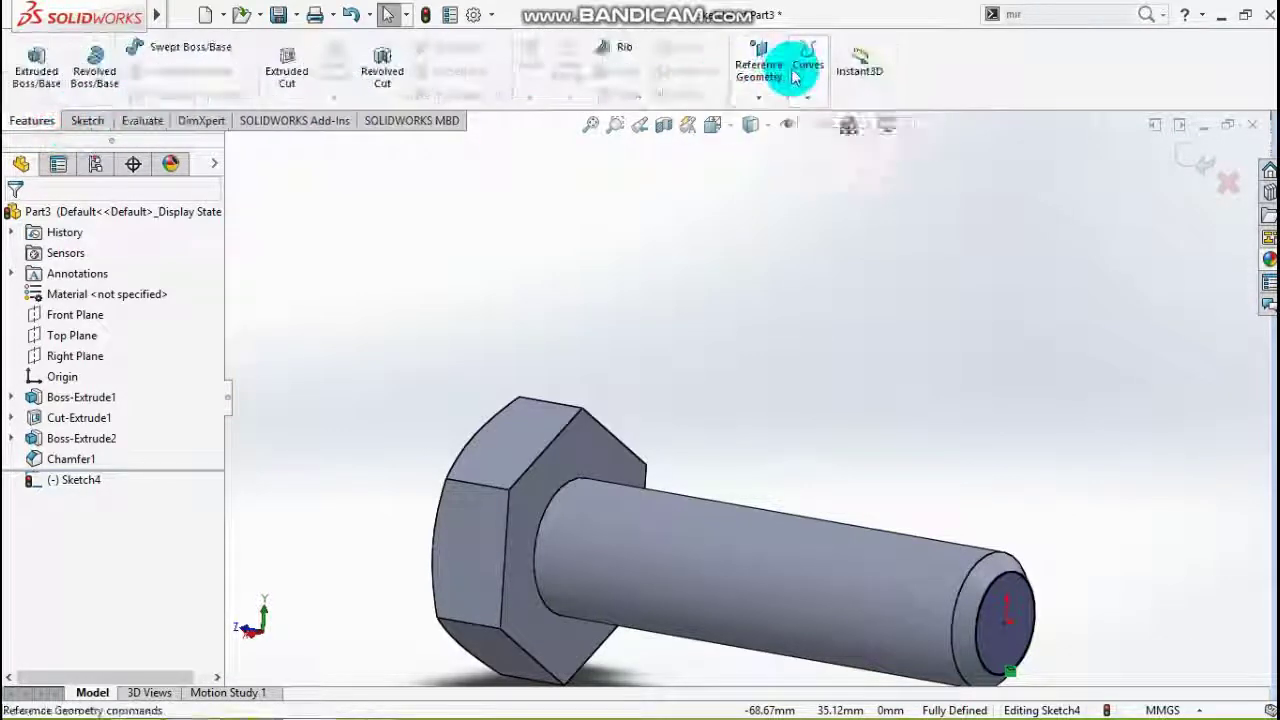
left_click(807, 97)
left_click(840, 143)
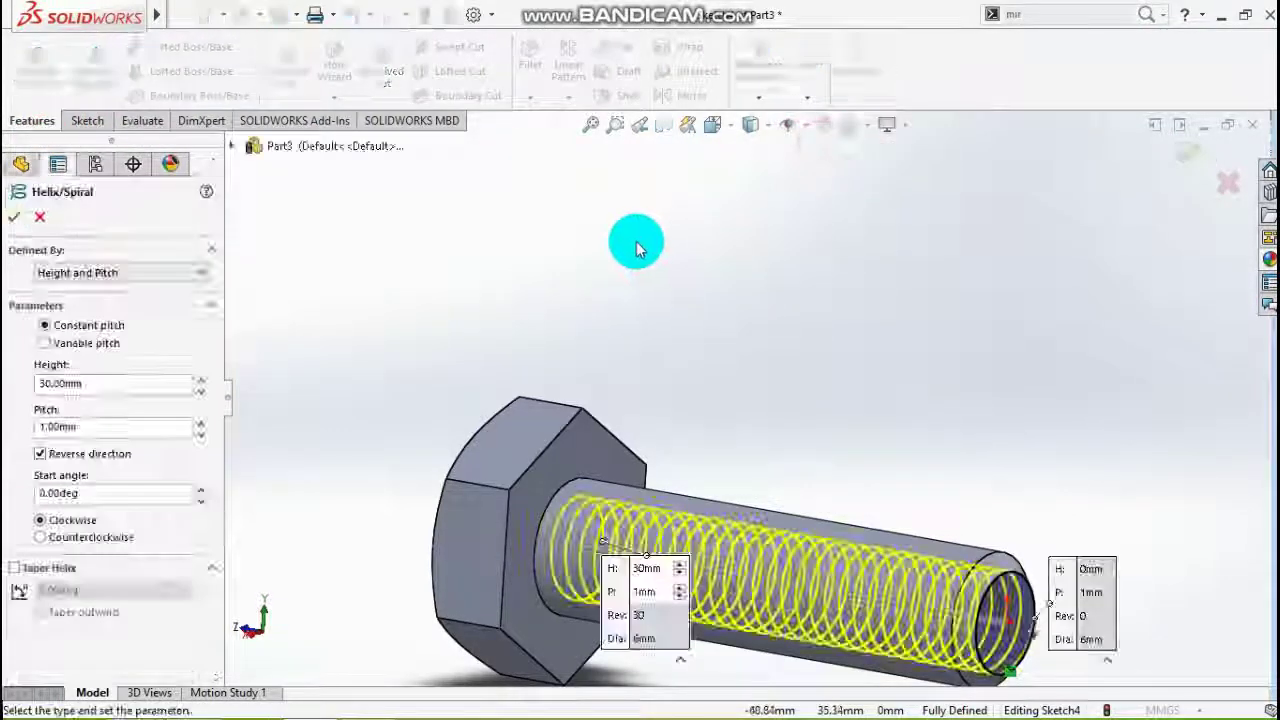
middle_click_drag(983, 440, 966, 537)
key("Escape")
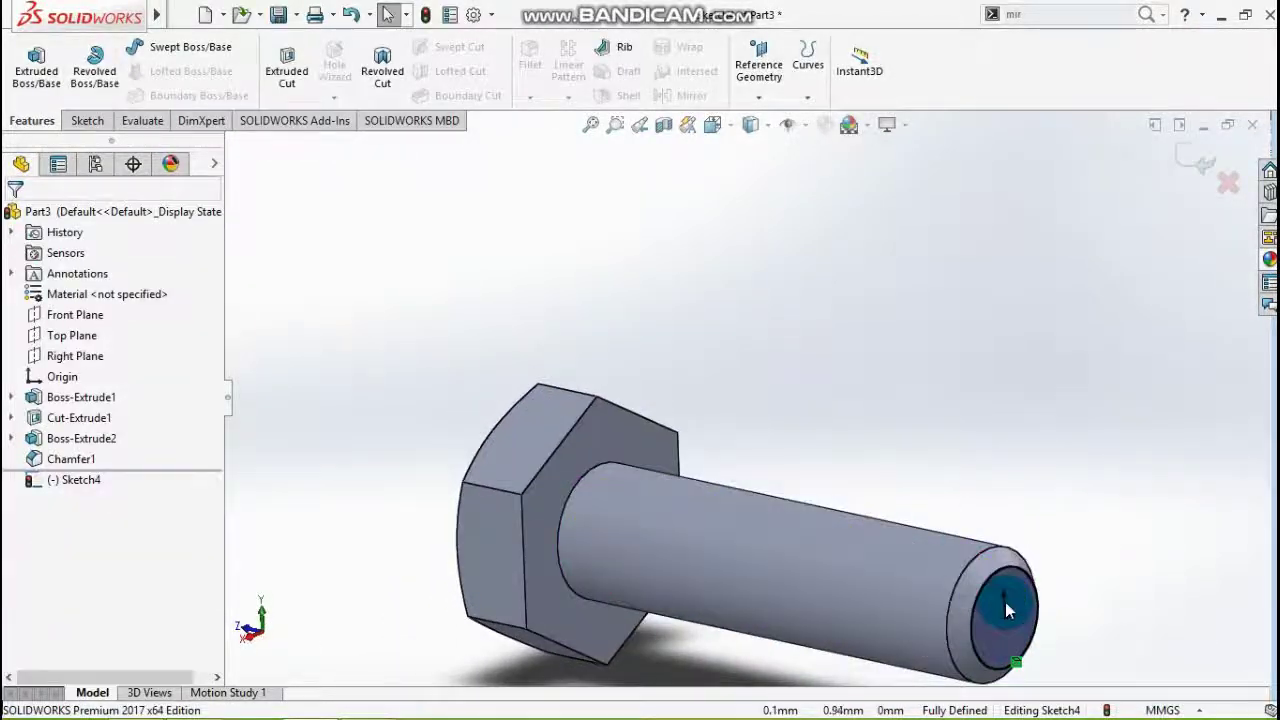
Undo the end-face sketch and the chamfer on the shank's free end
scroll(1007, 611, "down", 2)
scroll(951, 565, "down", 1)
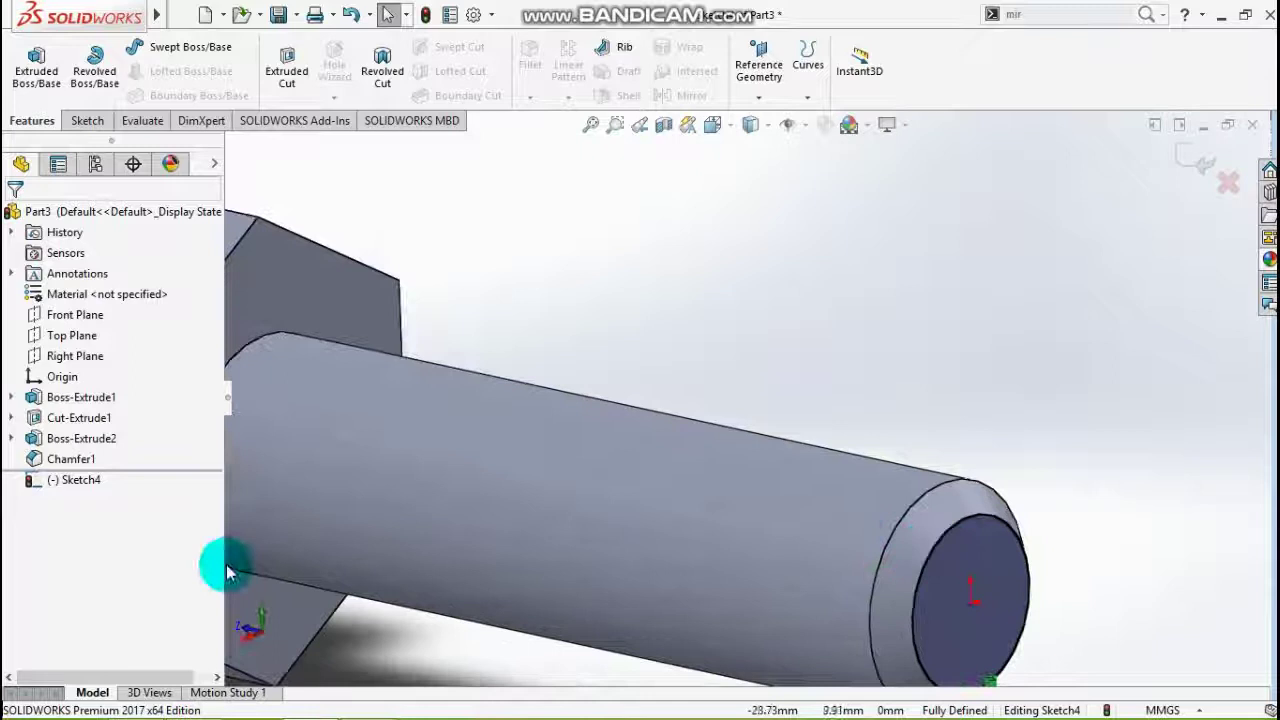
right_click(72, 480)
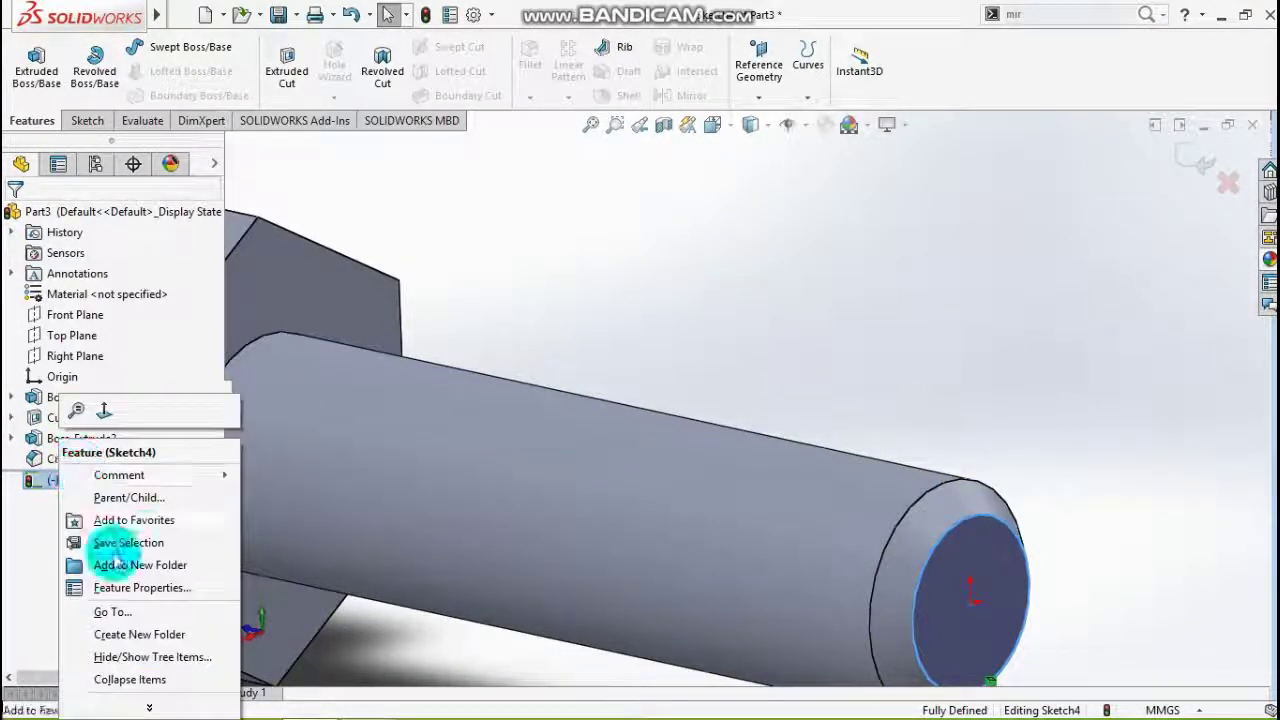
left_click(676, 274)
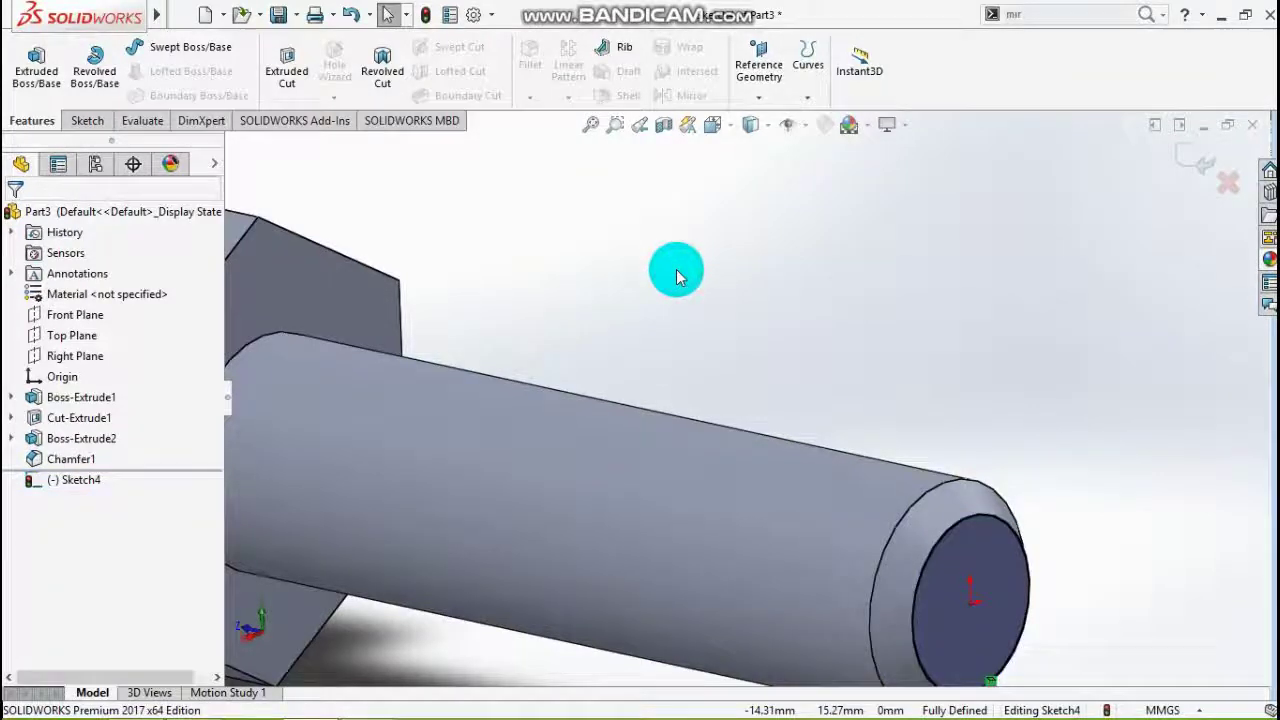
key("ctrl+z")
Start a sketch on the shank's unchamfered end face and convert its circular edge into a sketch circle
left_click(826, 524)
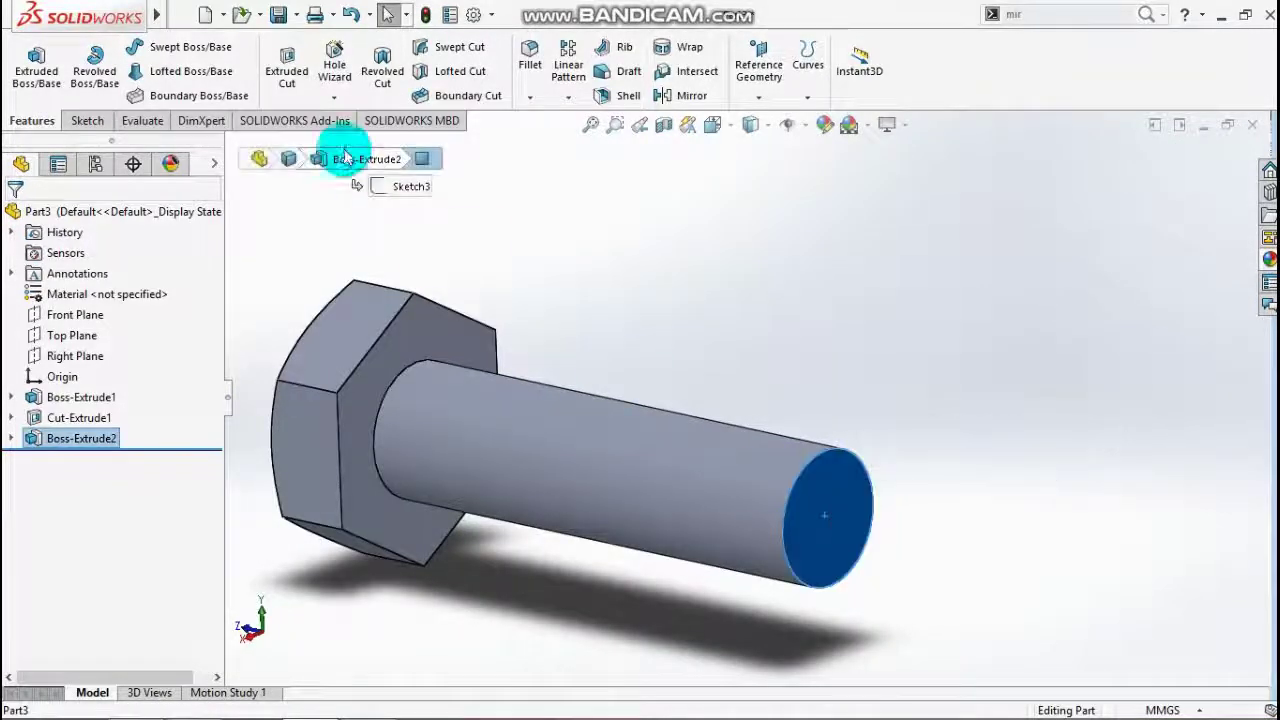
left_click(86, 120)
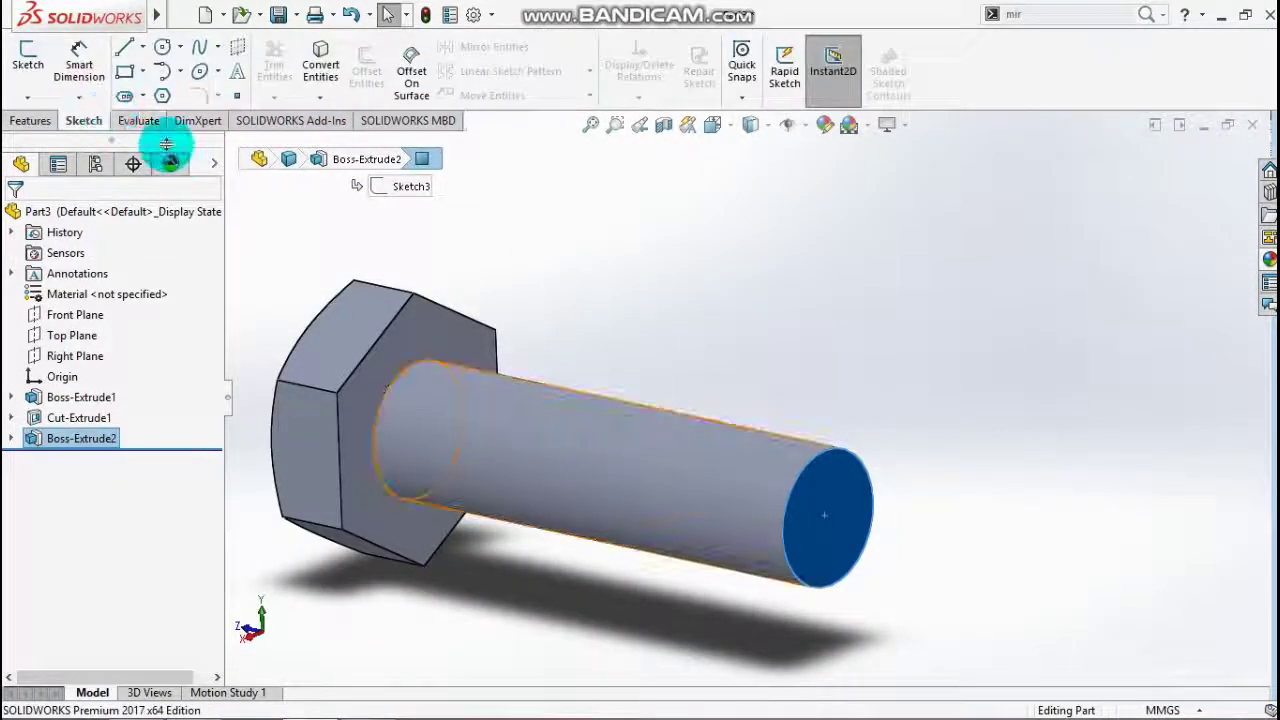
left_click(30, 120)
left_click(84, 120)
left_click(28, 60)
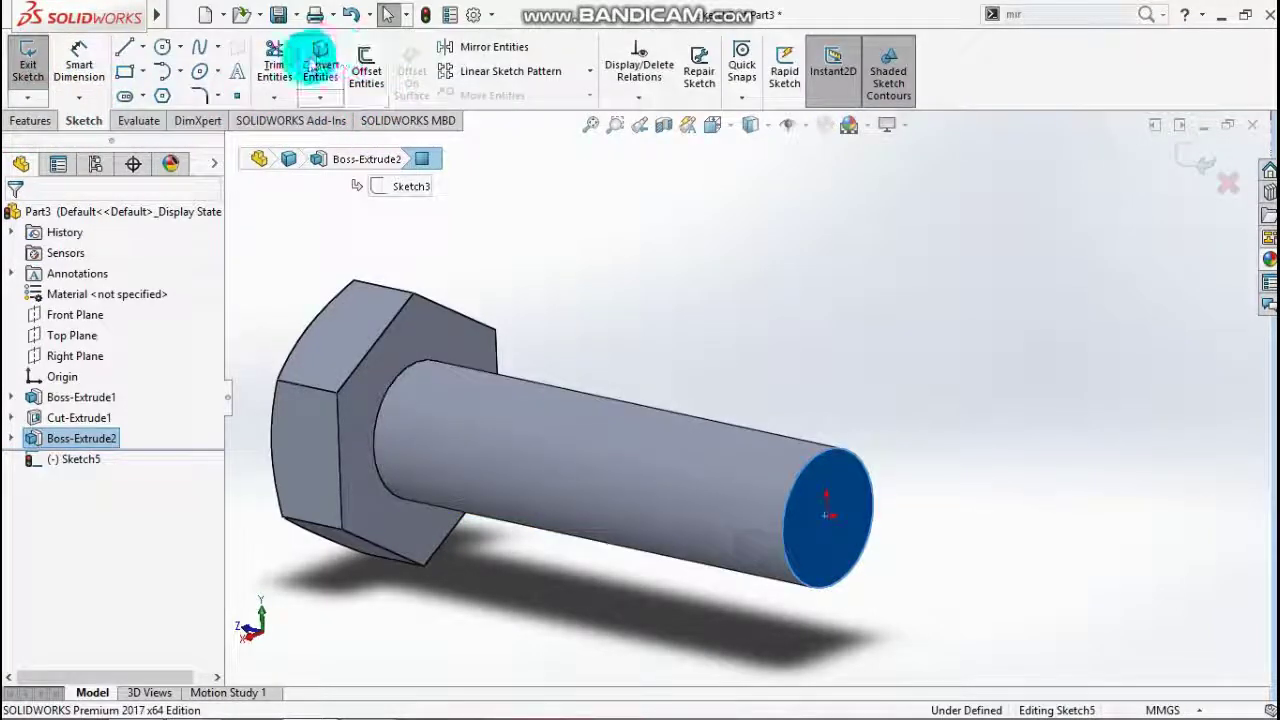
left_click(320, 62)
Create a clockwise helix from the circle by height and pitch: 30 mm height, 1 mm constant pitch, reversed direction and 0-degree start angle
left_click(30, 120)
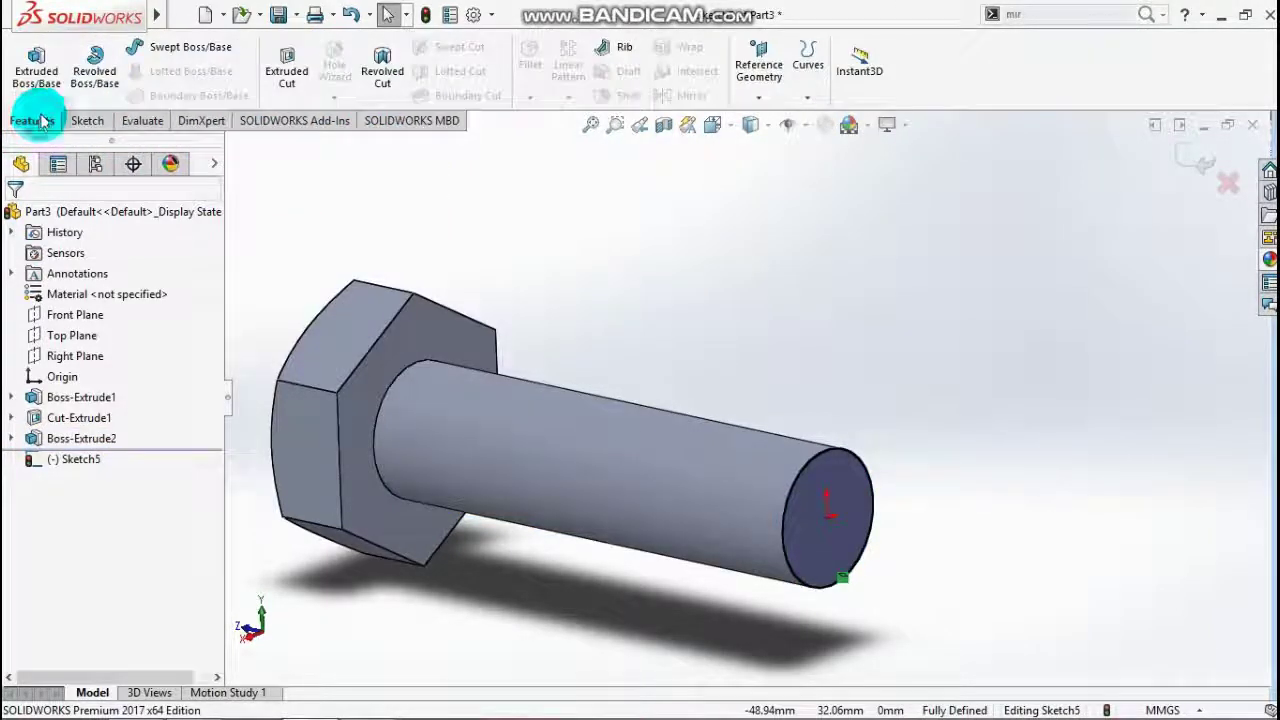
left_click(808, 62)
left_click(835, 144)
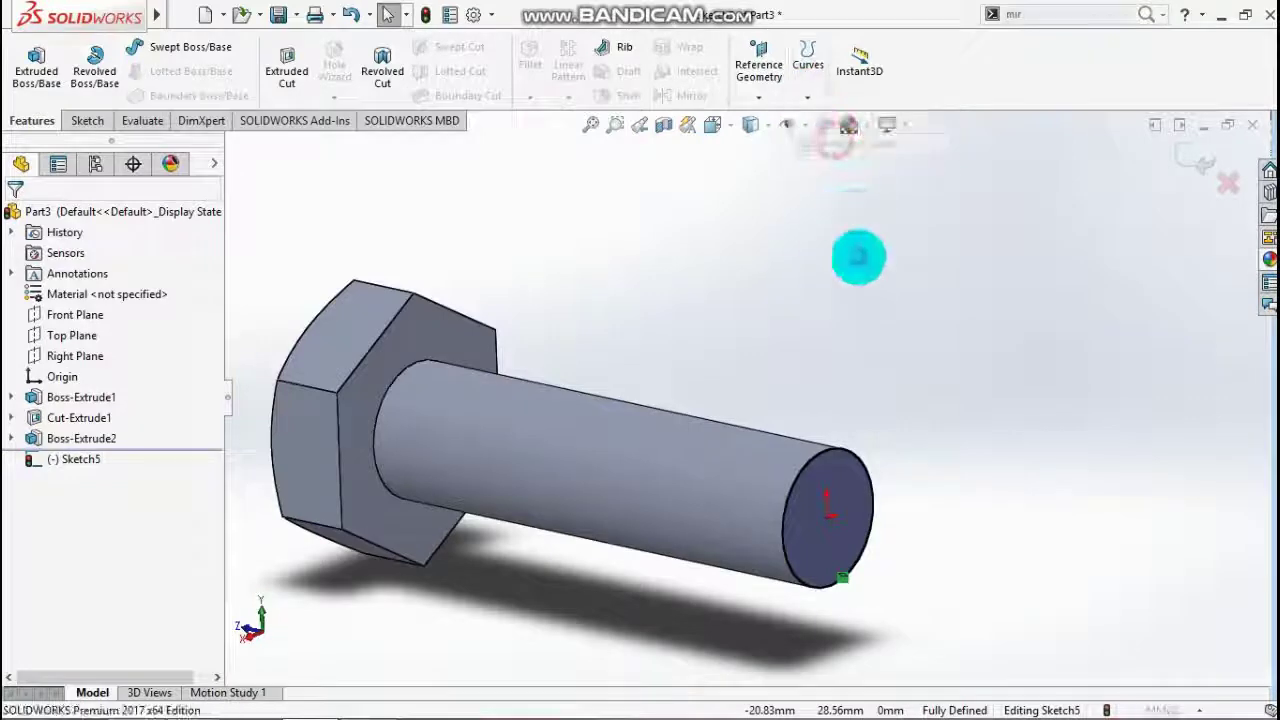
middle_click_drag(1023, 500, 1040, 462)
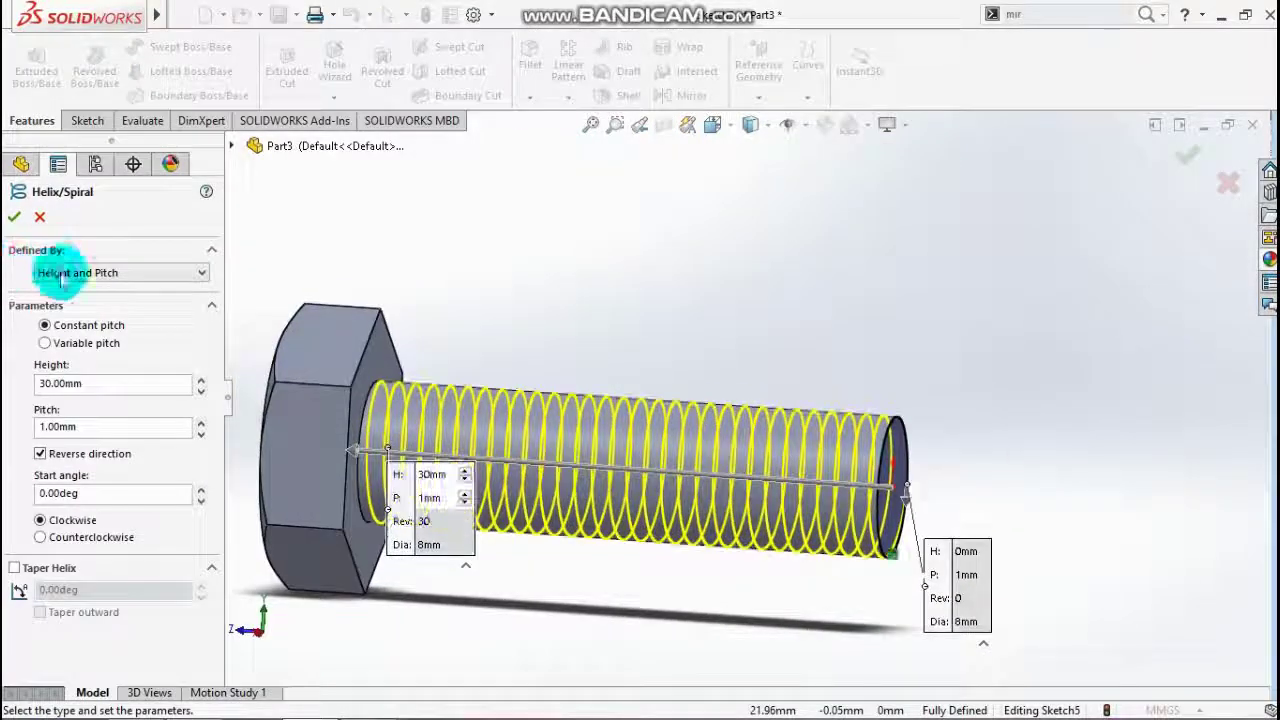
left_click(105, 272)
left_click(120, 314)
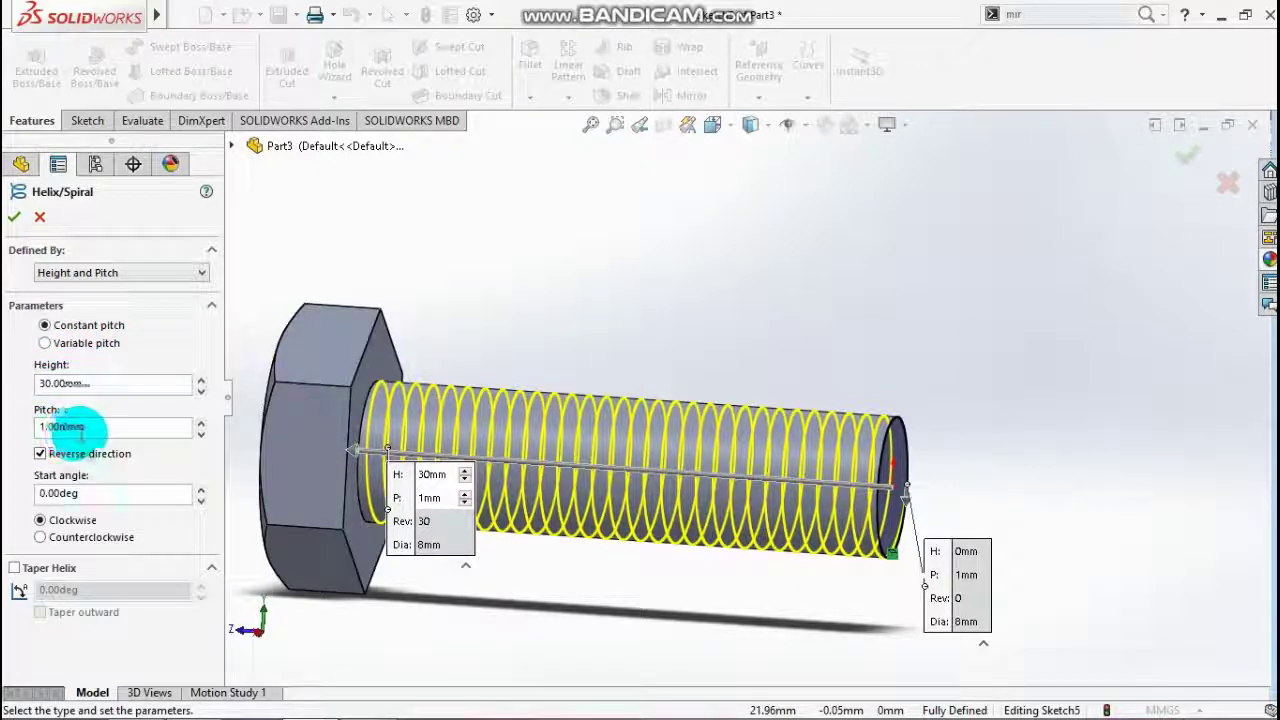
left_click(70, 520)
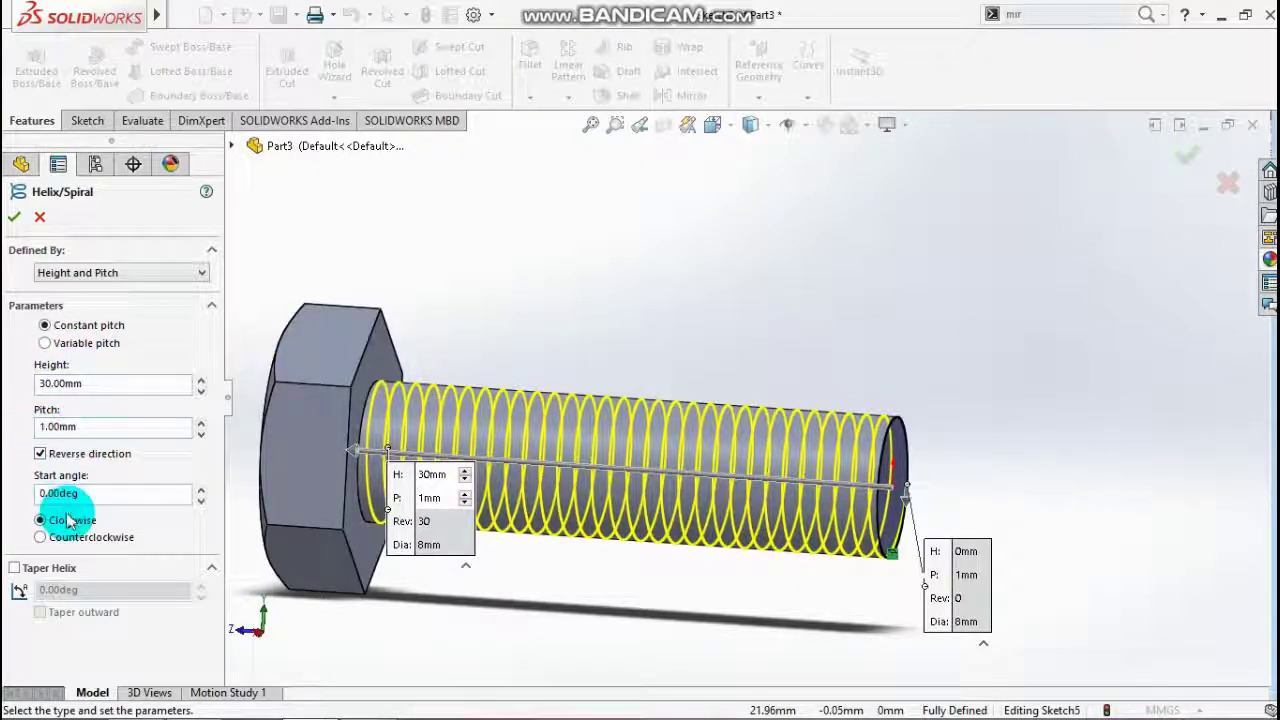
left_click(18, 218)
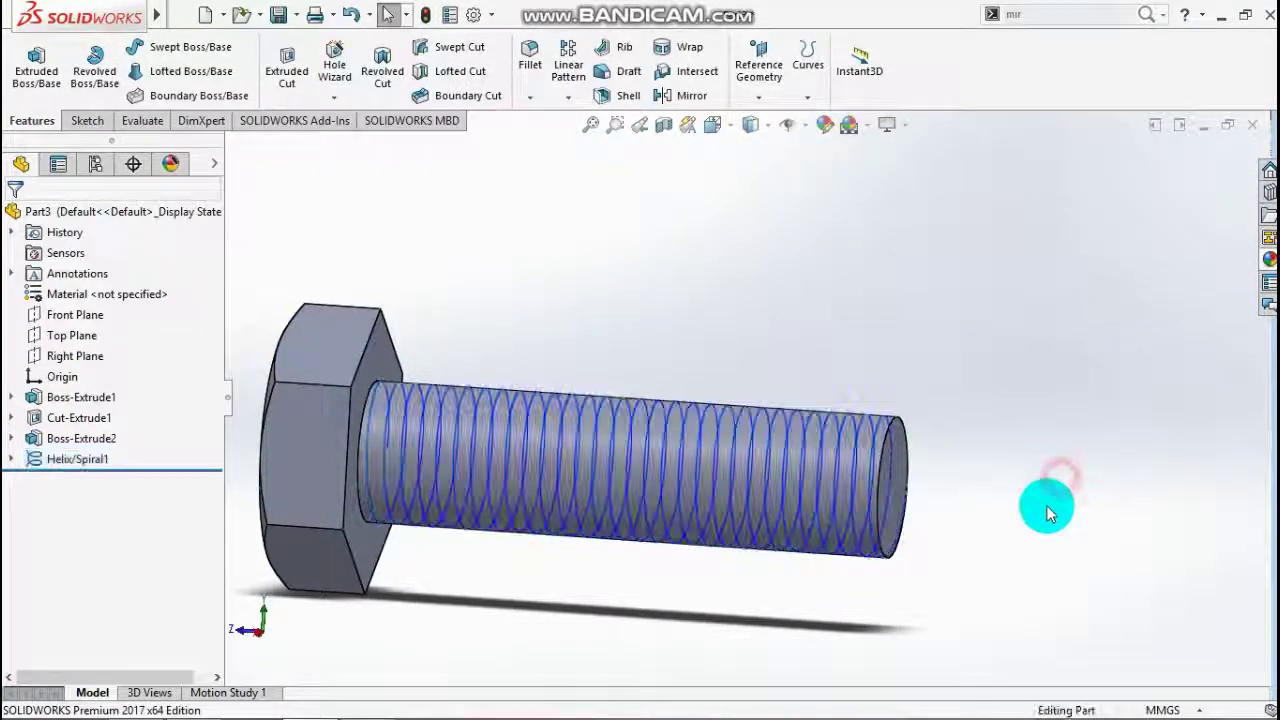
Chamfer the shank's free end edge 1 mm at 45 degrees with the helix already in place
scroll(860, 495, "down", 5)
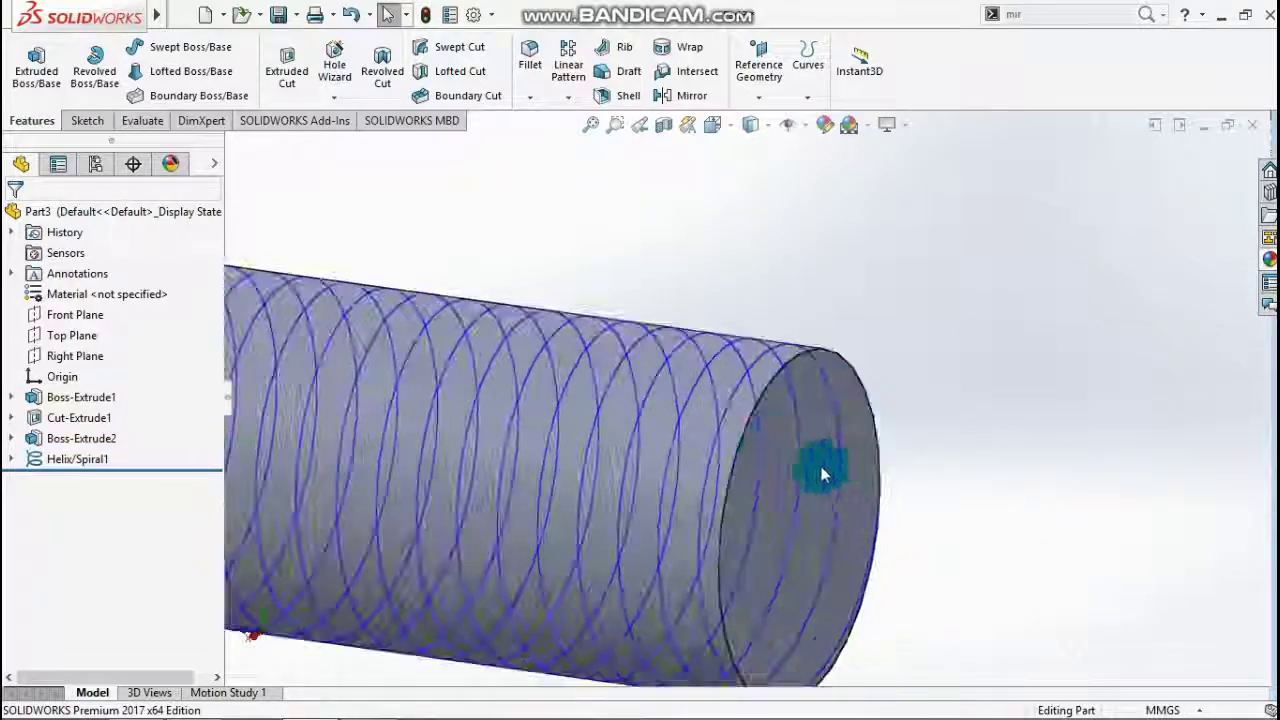
left_click(769, 392)
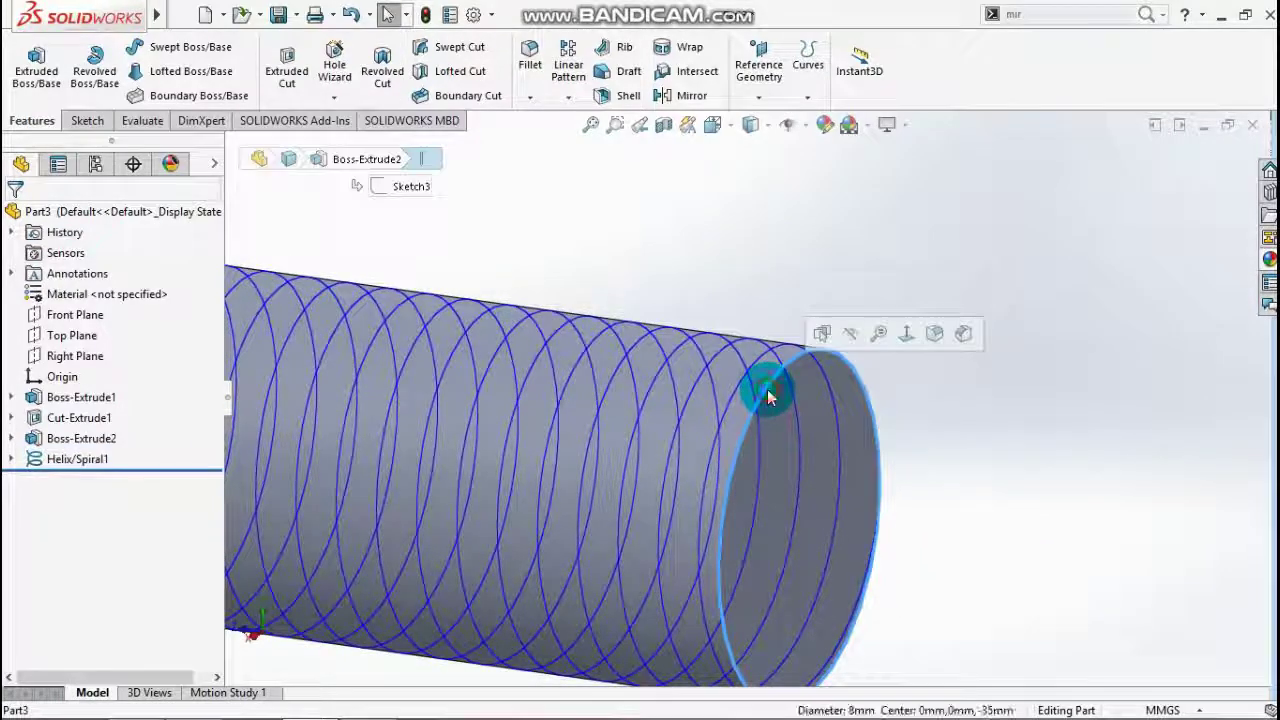
left_click(1062, 343)
middle_click_drag(1042, 362, 847, 258)
left_click(530, 97)
left_click(560, 150)
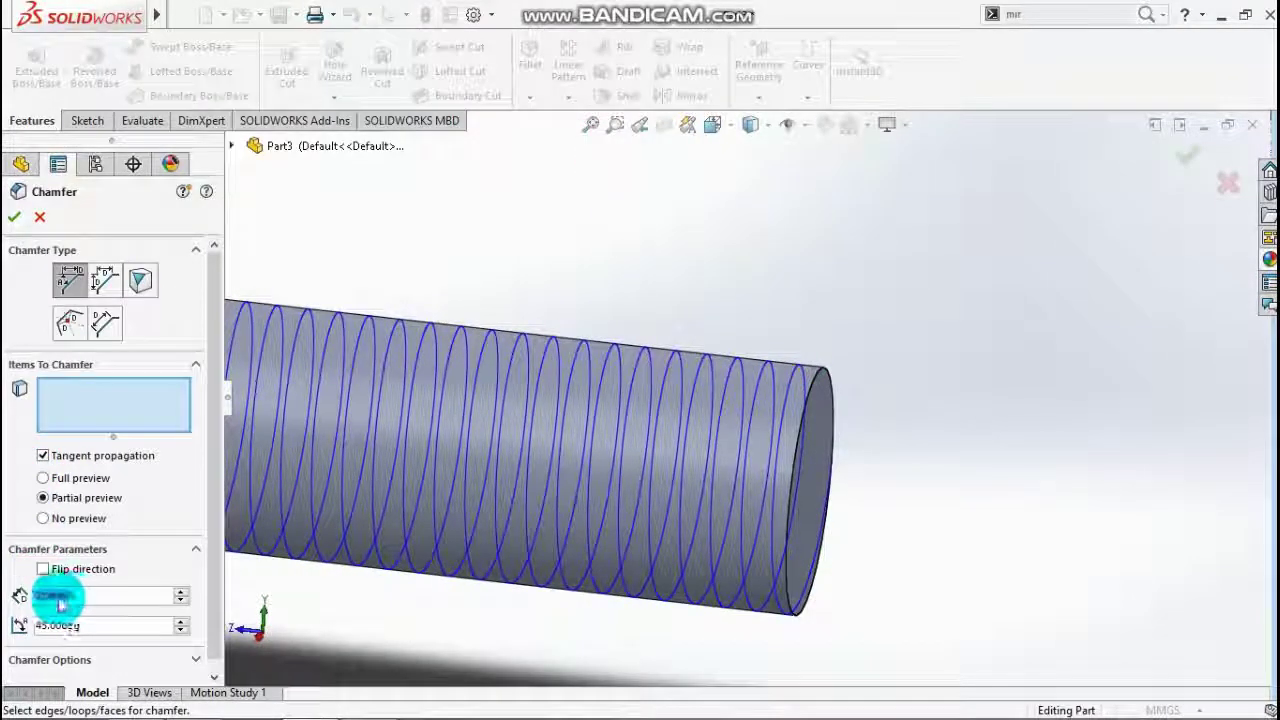
left_click(793, 455)
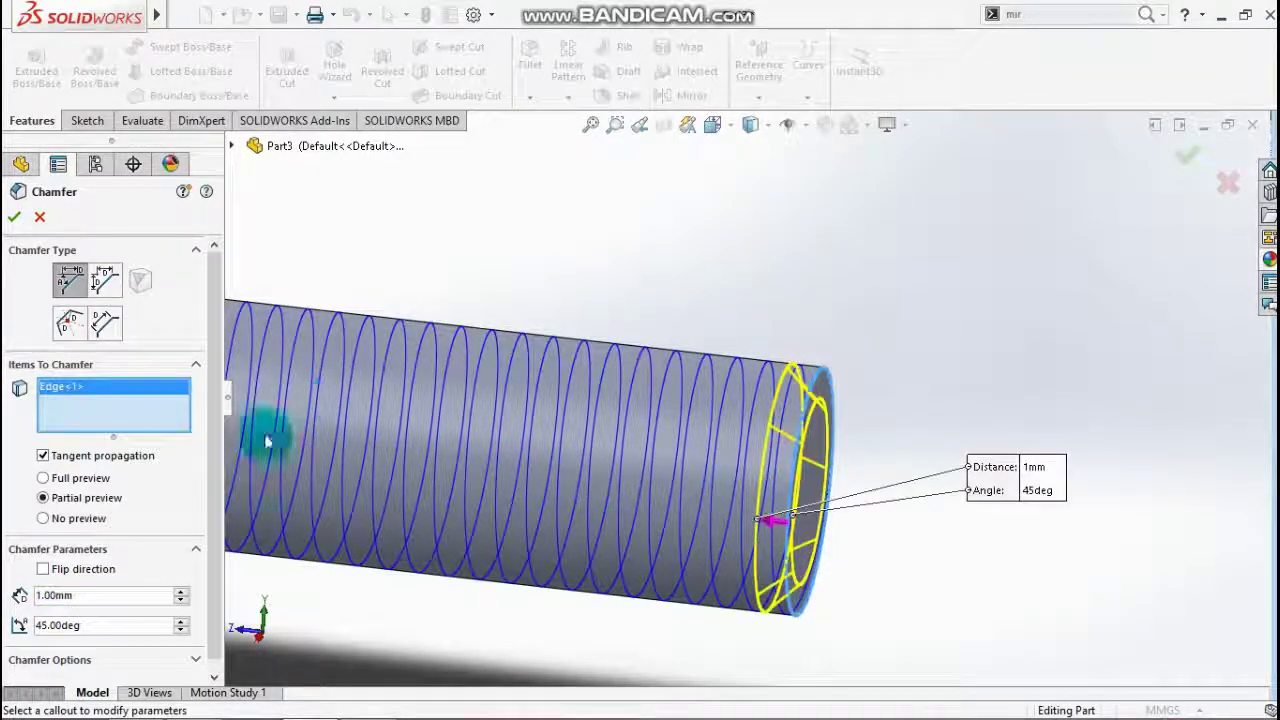
left_click(12, 219)
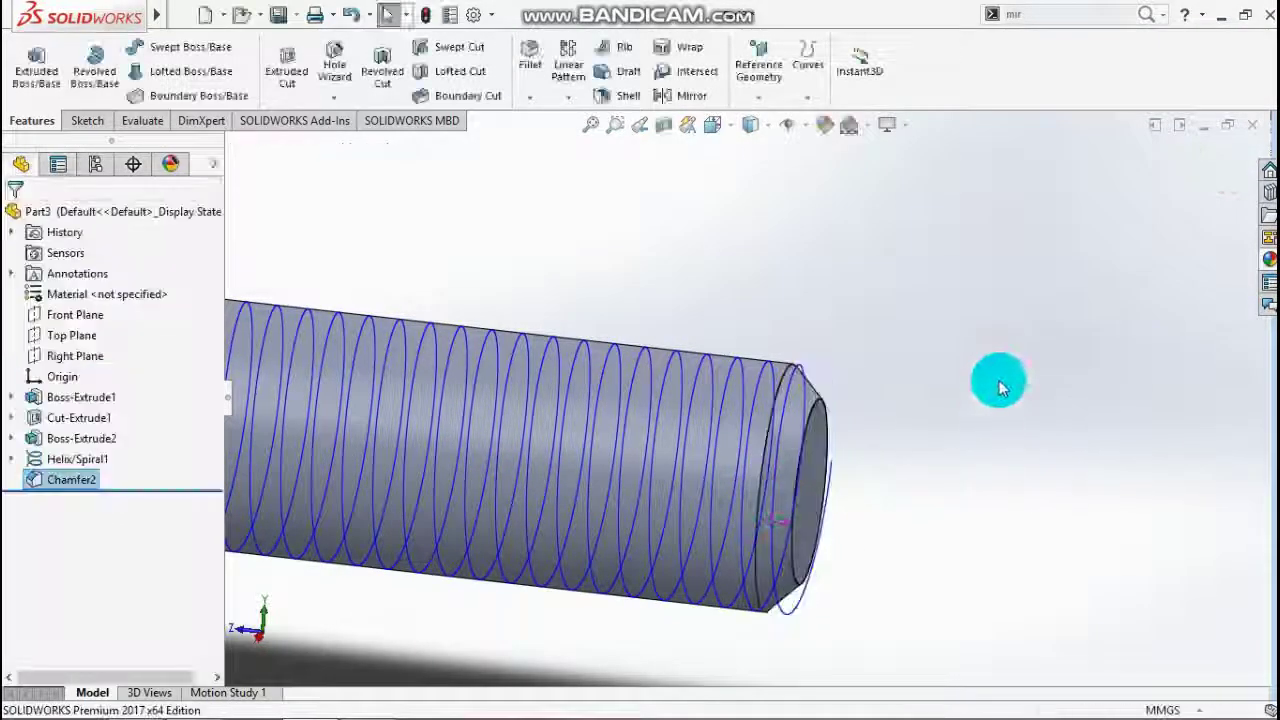
Start a sketch on the Top Plane and view it from the top, close to the shank's chamfered tip
middle_click_drag(969, 446, 886, 443)
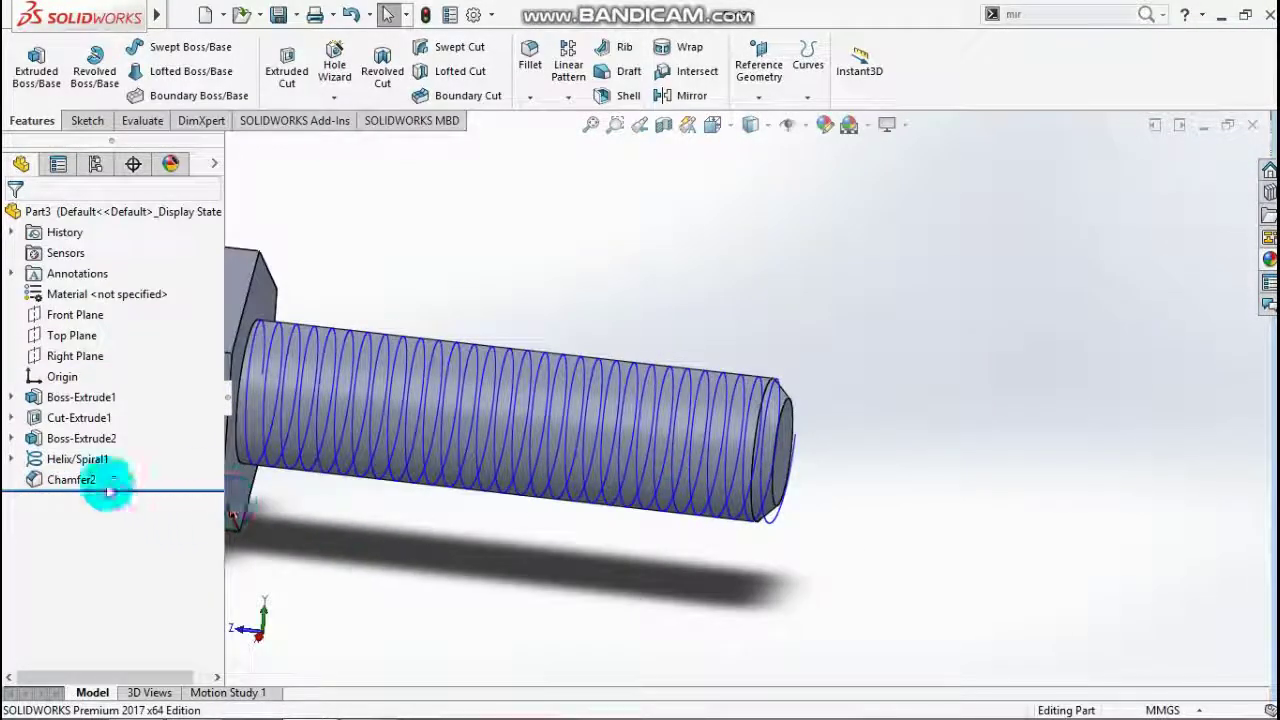
left_click(64, 336)
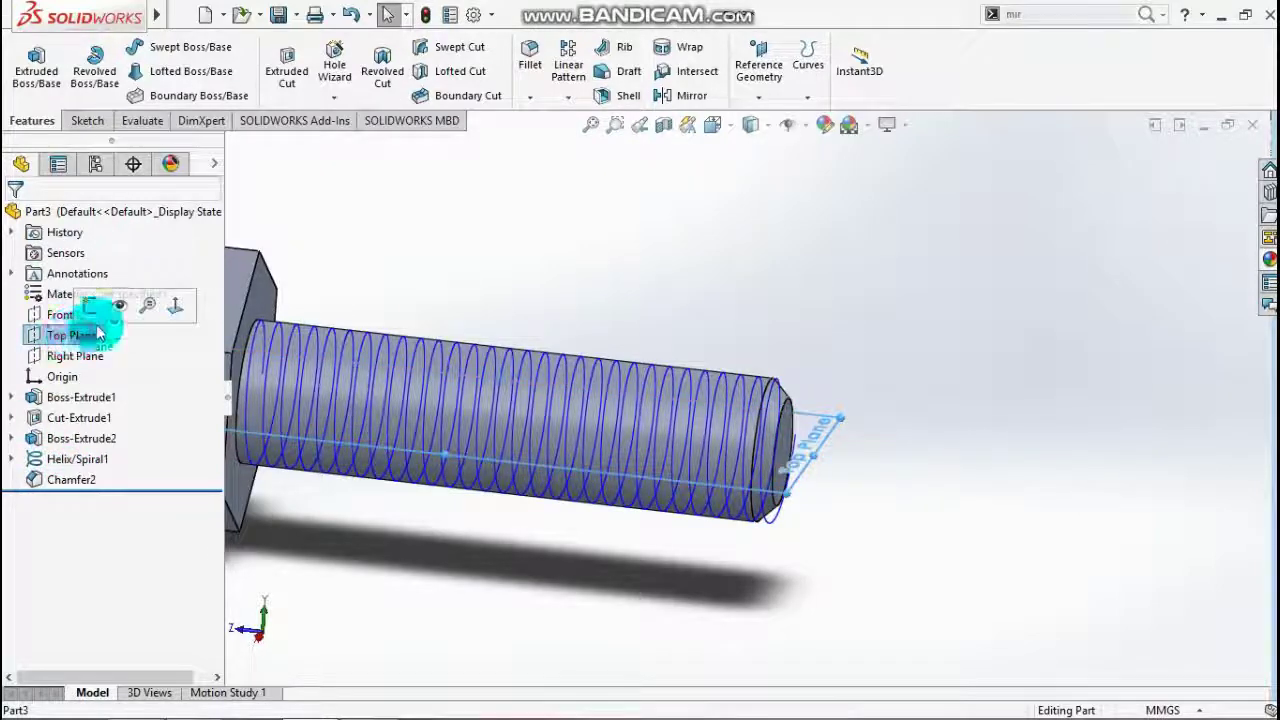
left_click(95, 302)
key("space")
left_click(136, 300)
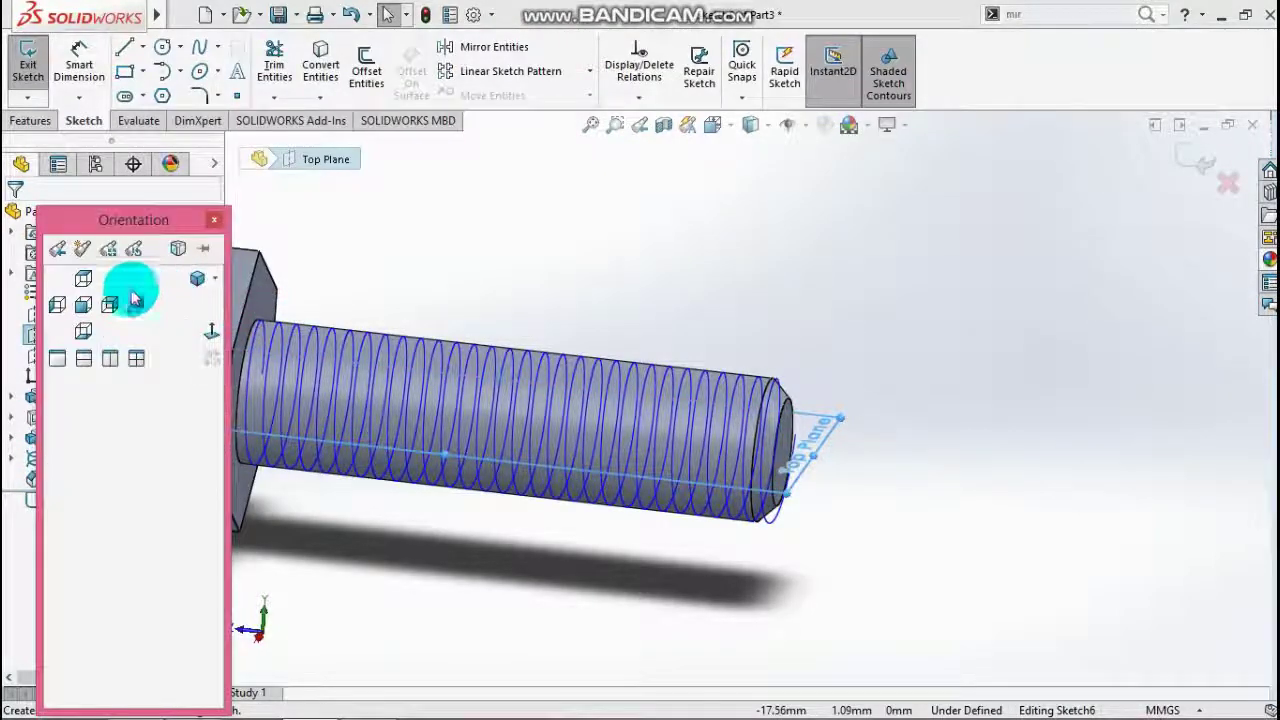
left_click(84, 281)
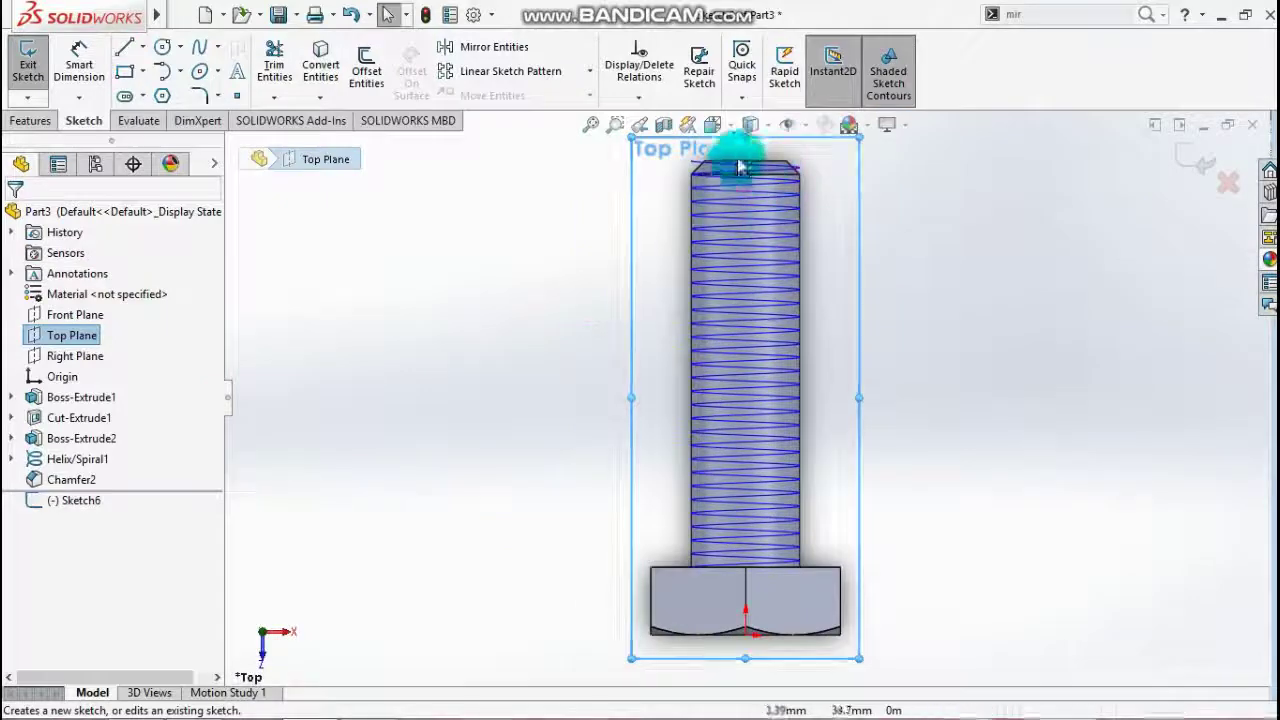
scroll(670, 168, "up", 3)
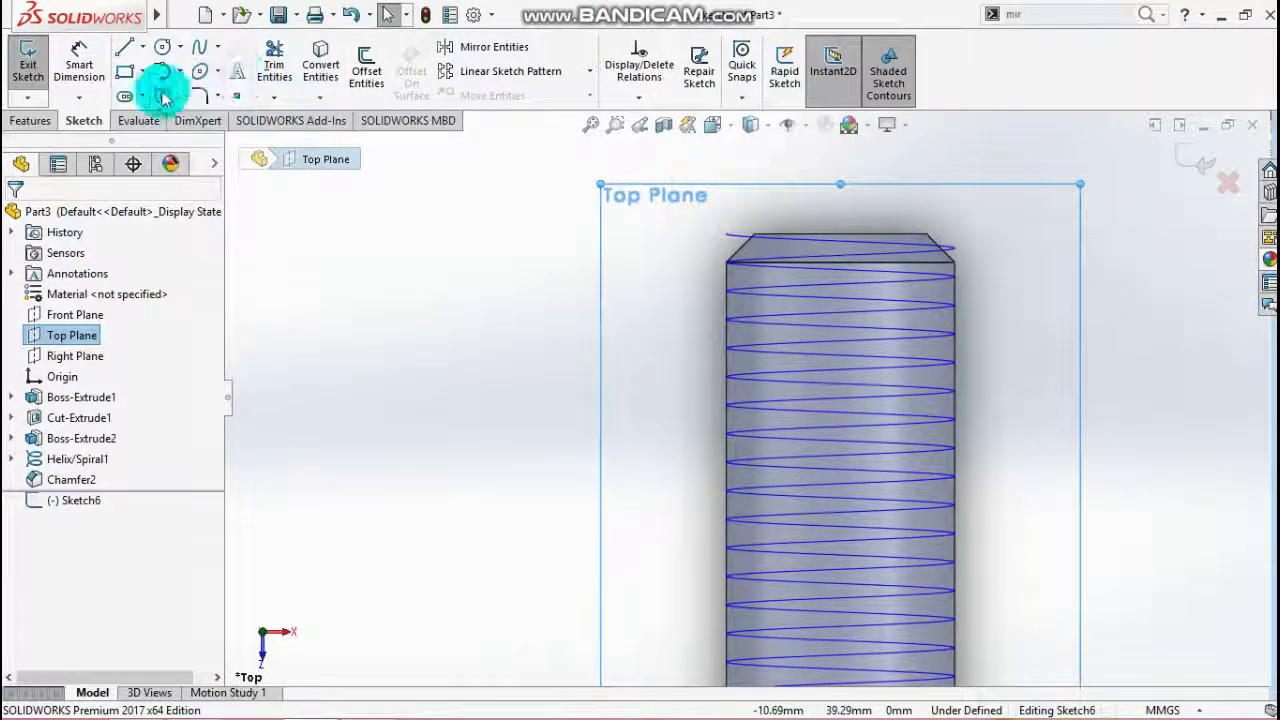
Sketch a horizontal construction line about 3.15 mm long, level with the shank's end face and off to its left
left_click(123, 48)
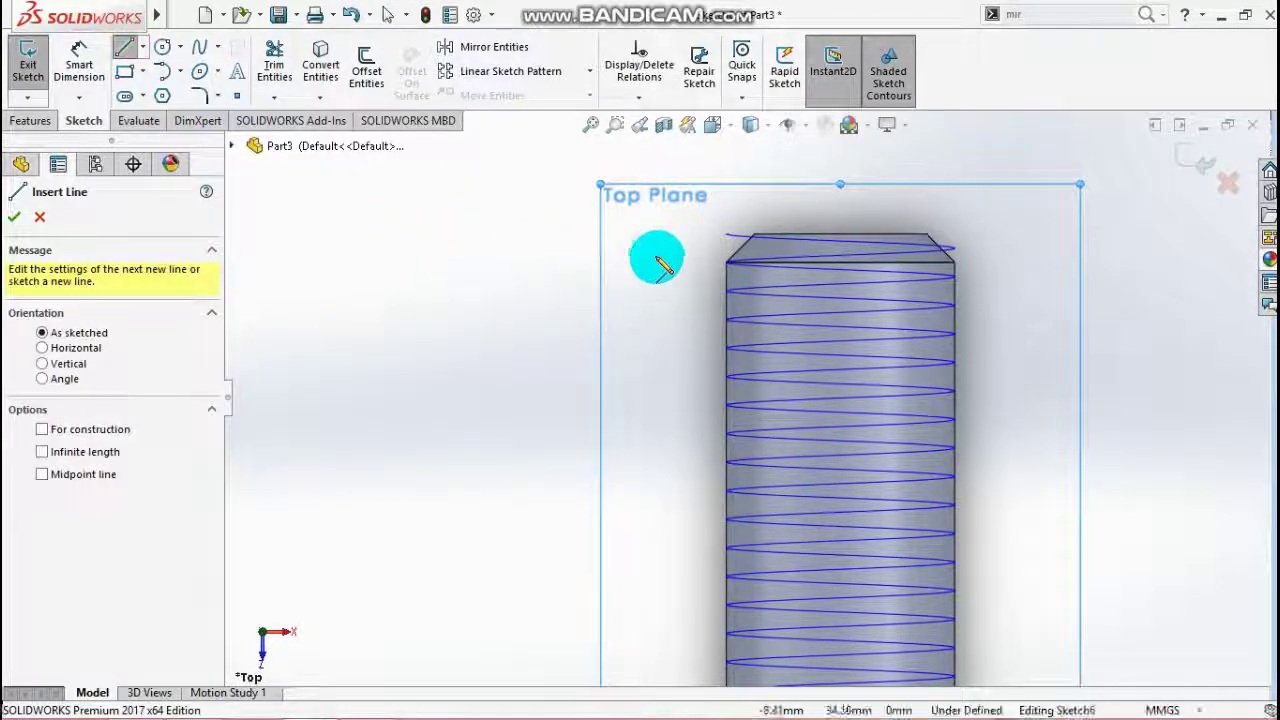
left_click(572, 234)
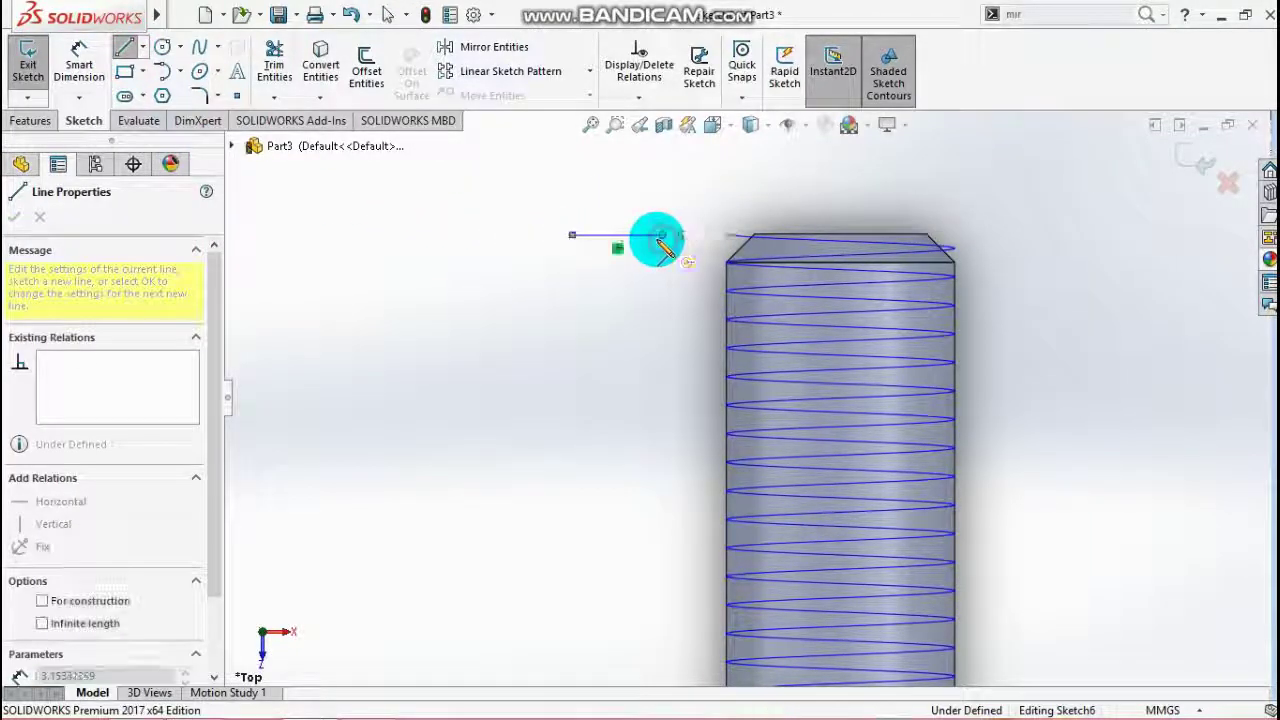
left_click(662, 234)
key("Escape")
left_click(643, 234)
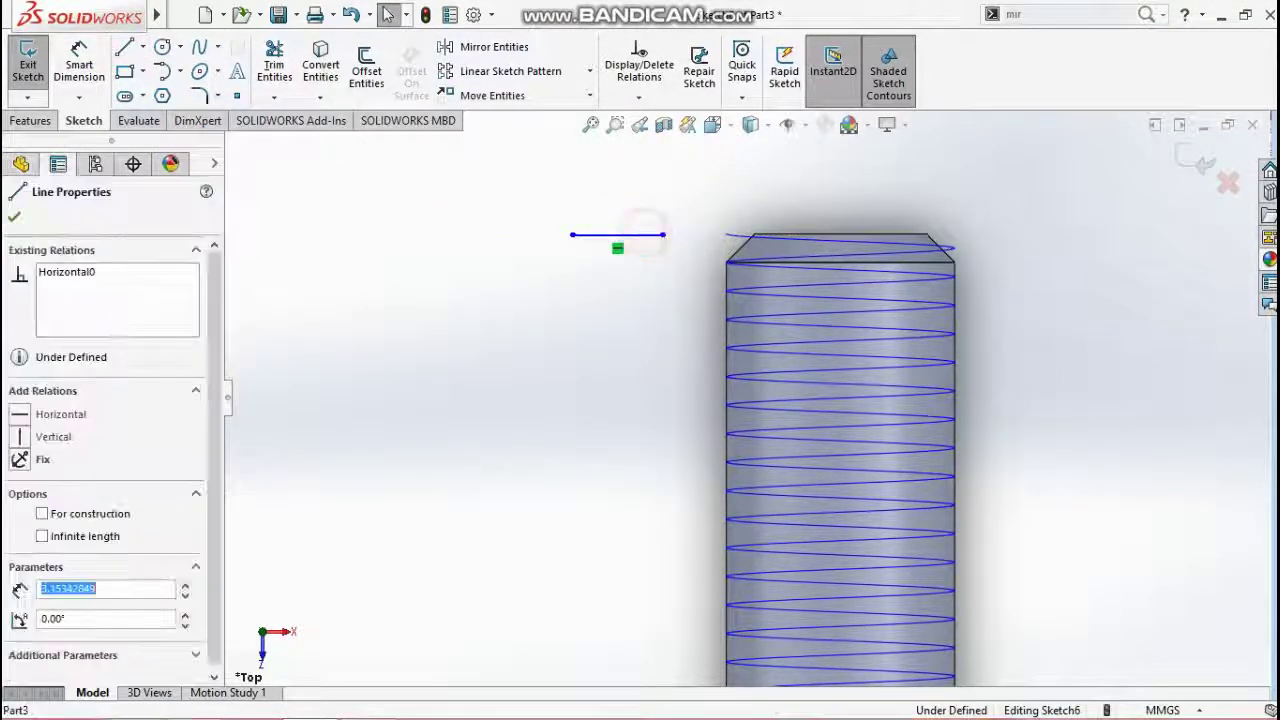
left_click(571, 334)
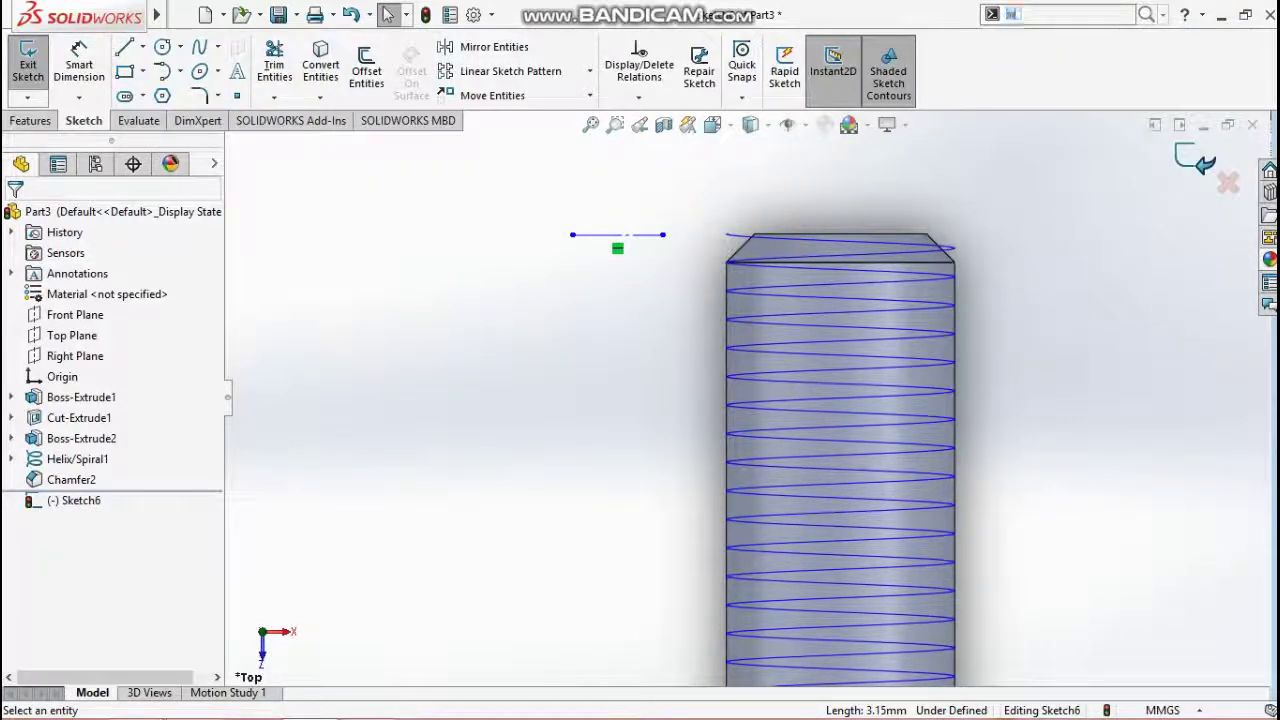
Find the Dynamic Mirror Entities command with the search "mir" and set the horizontal construction line as its mirror axis
type("m")
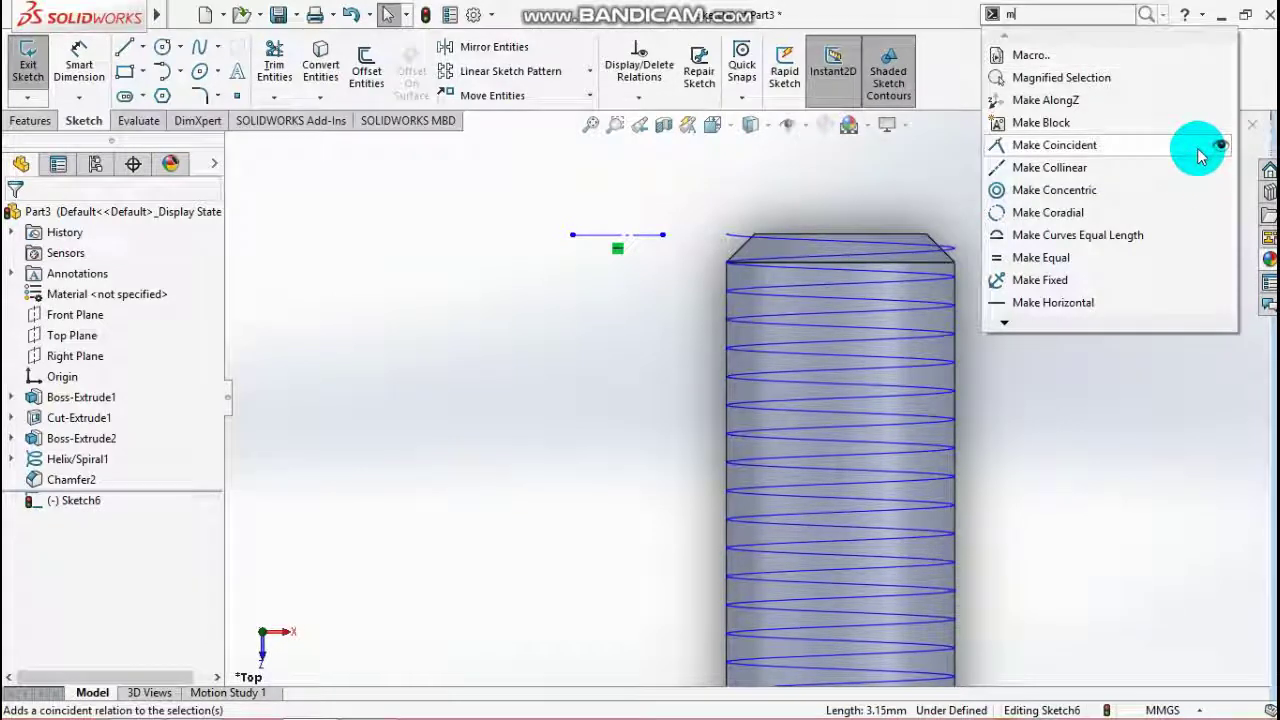
left_click(1043, 16)
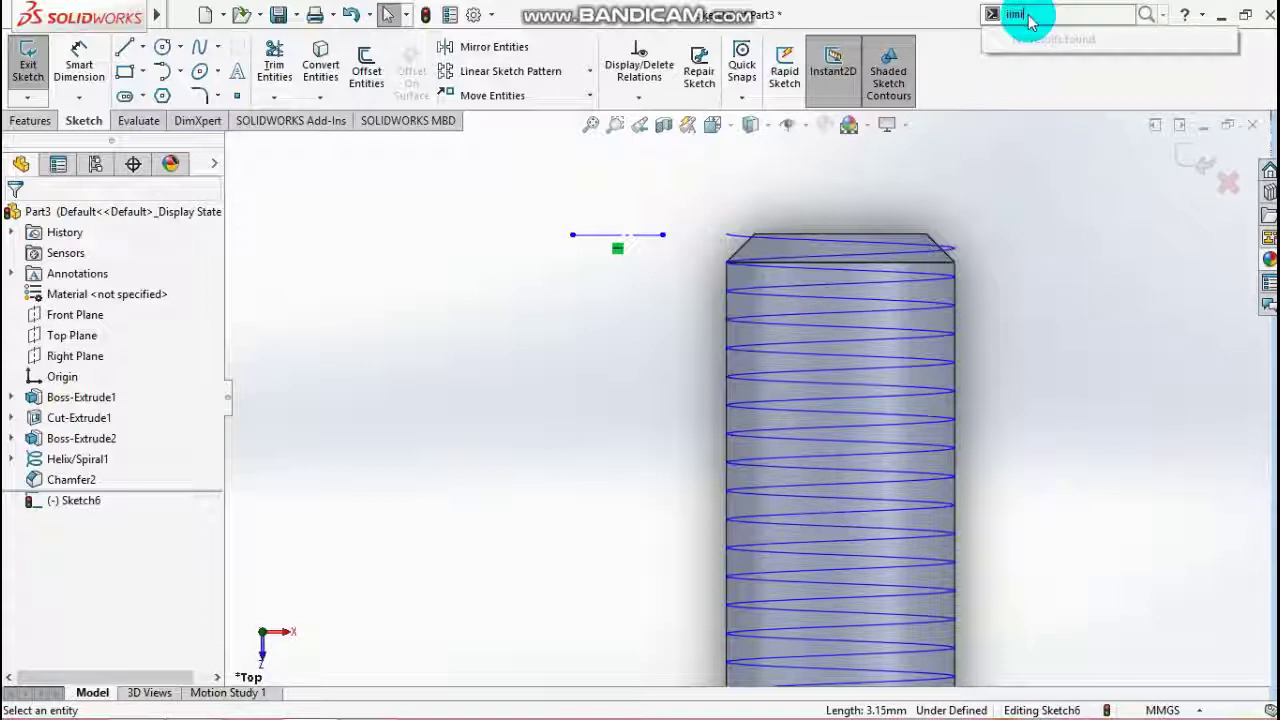
type("m")
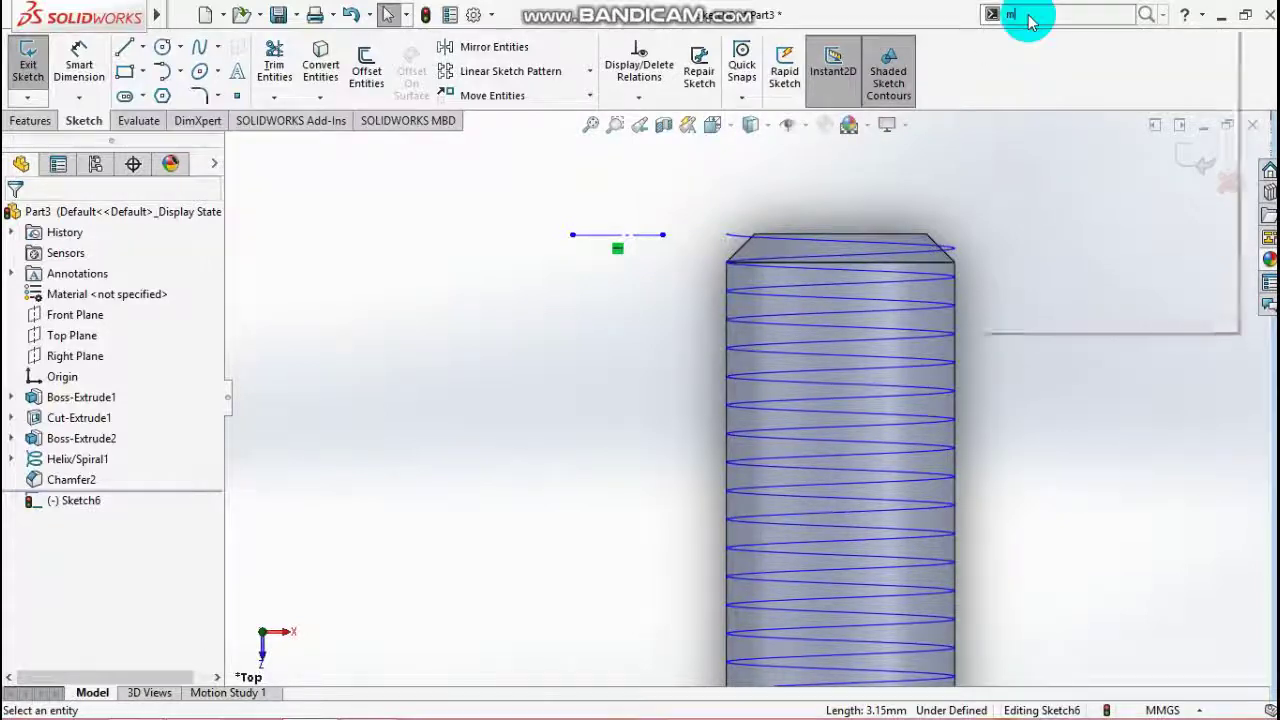
type("i")
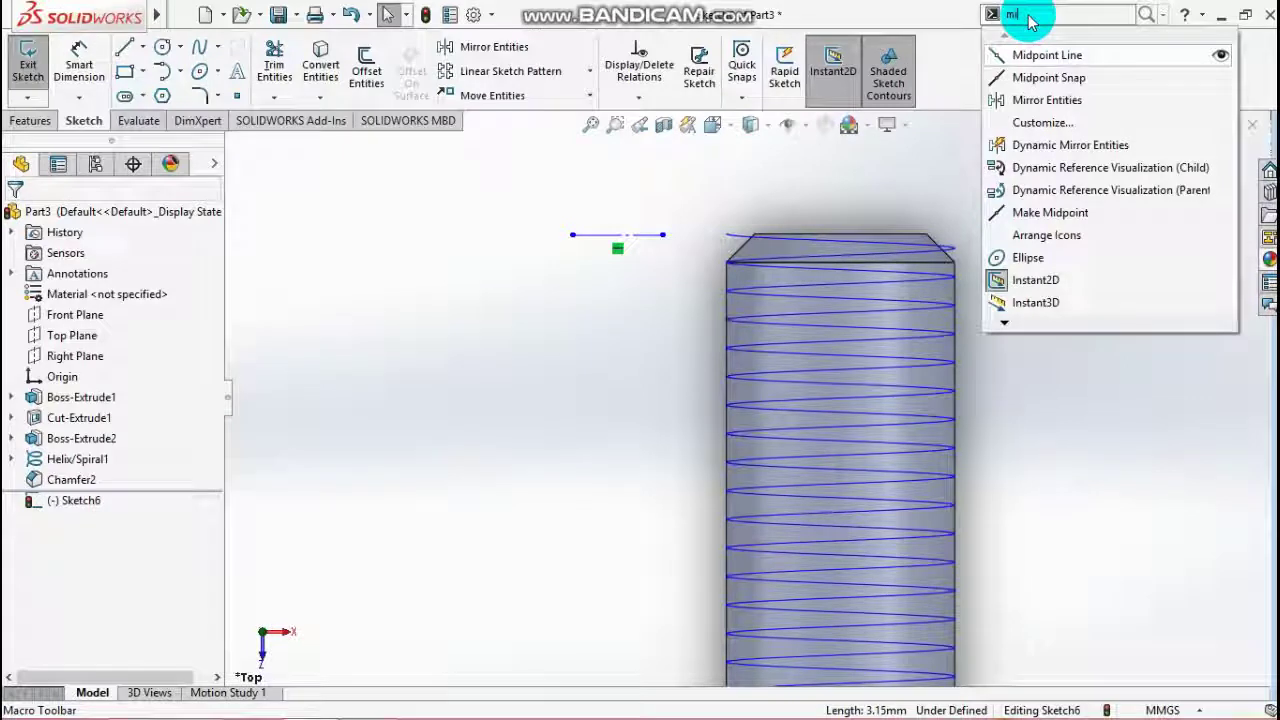
type("r")
left_click(1049, 66)
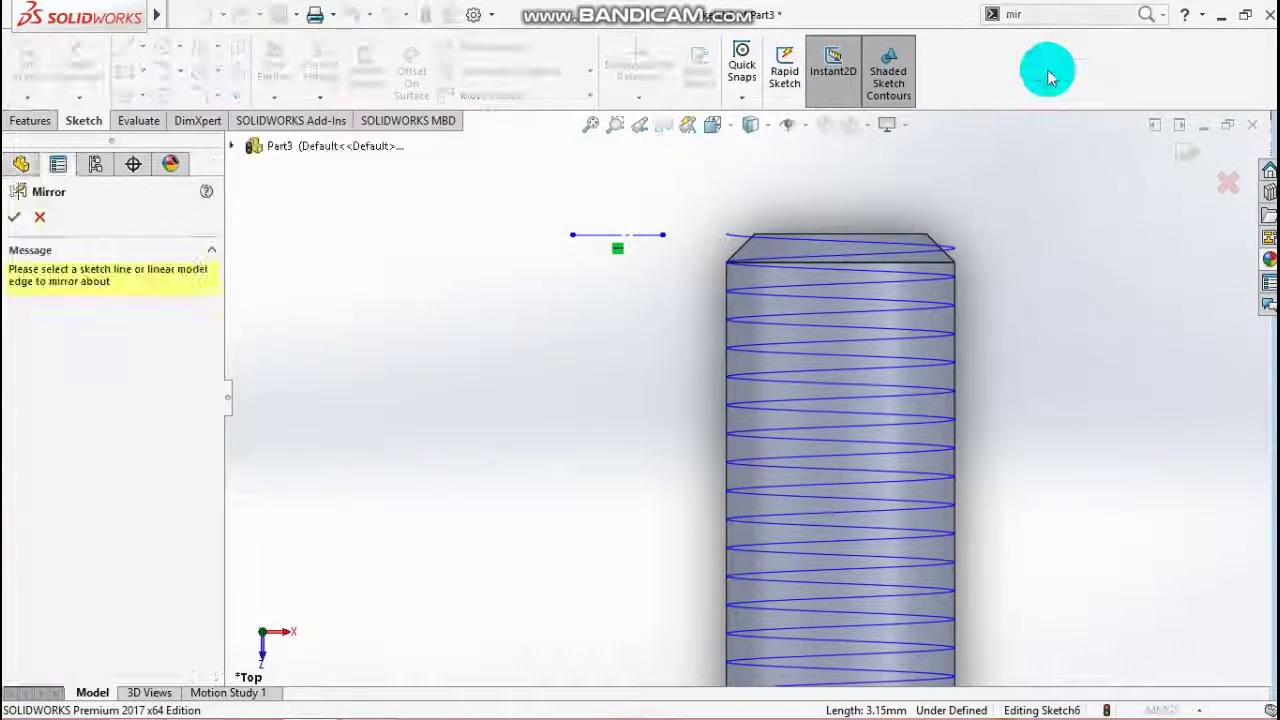
left_click(604, 242)
Sketch a mirrored vertical line about 4.9 mm long in total through the construction line's end farther from the shank
left_click(157, 72)
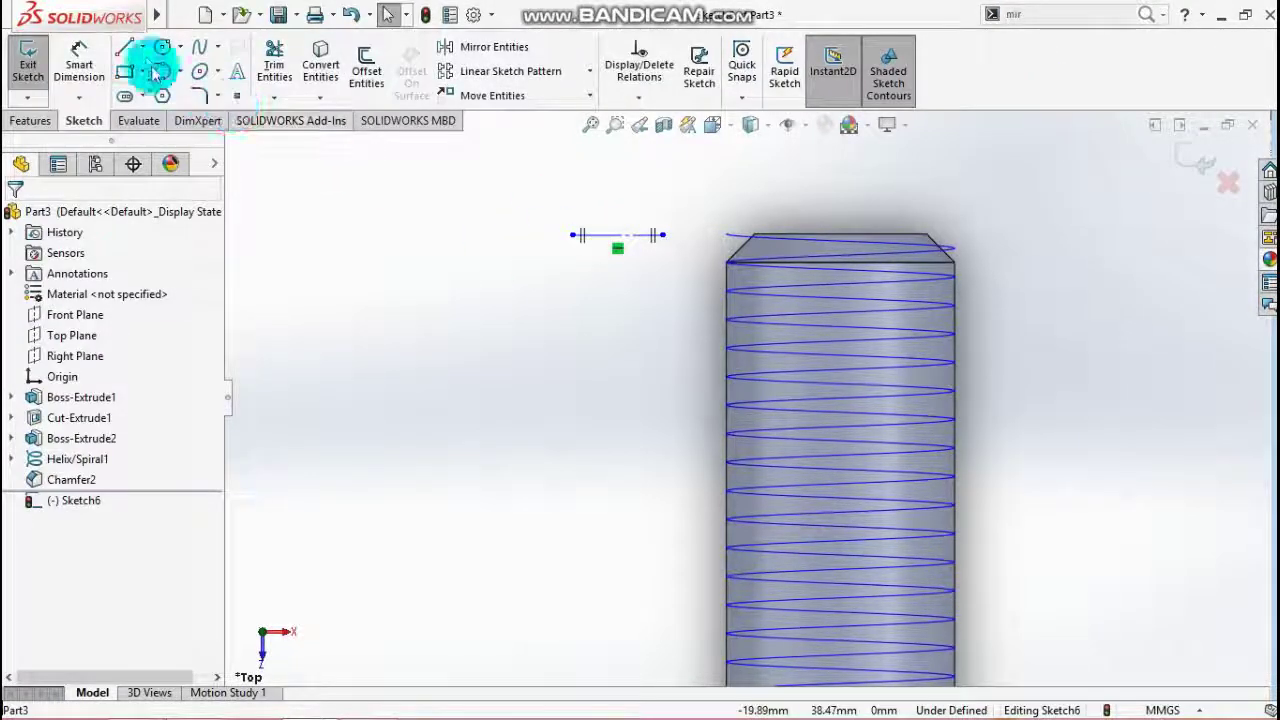
left_click(127, 48)
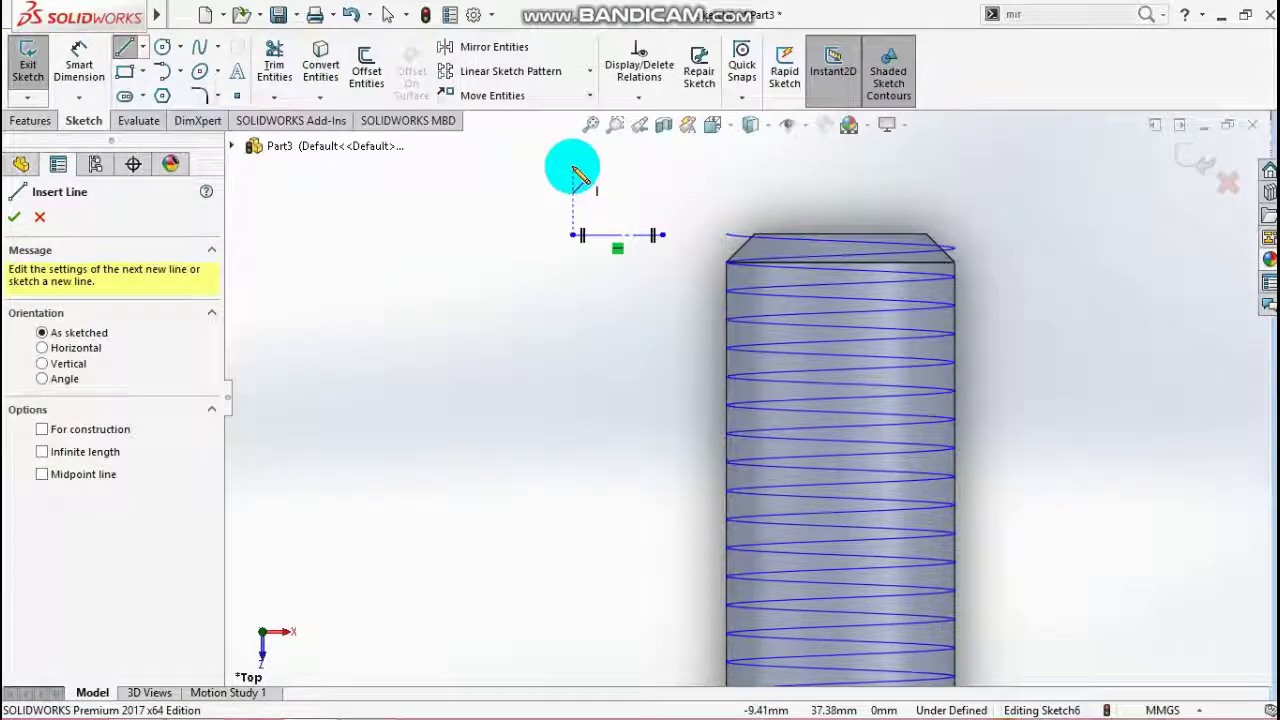
left_click(573, 168)
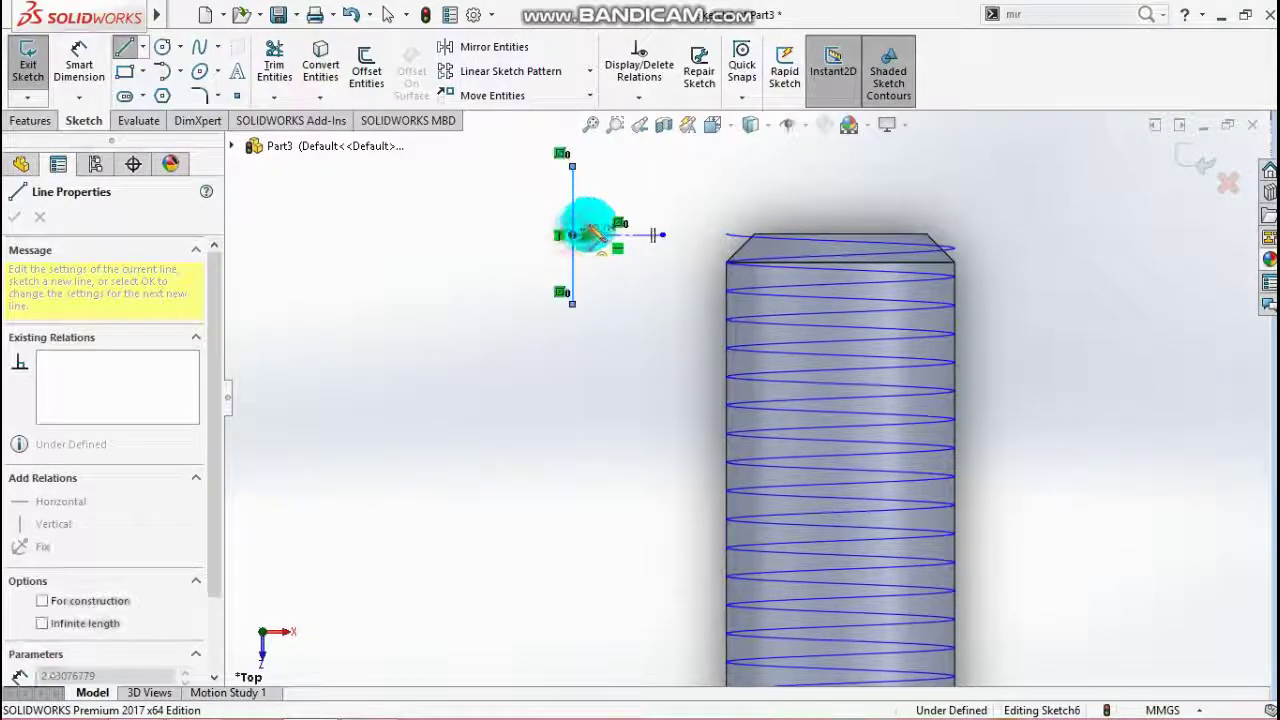
key("Escape")
left_click(268, 58)
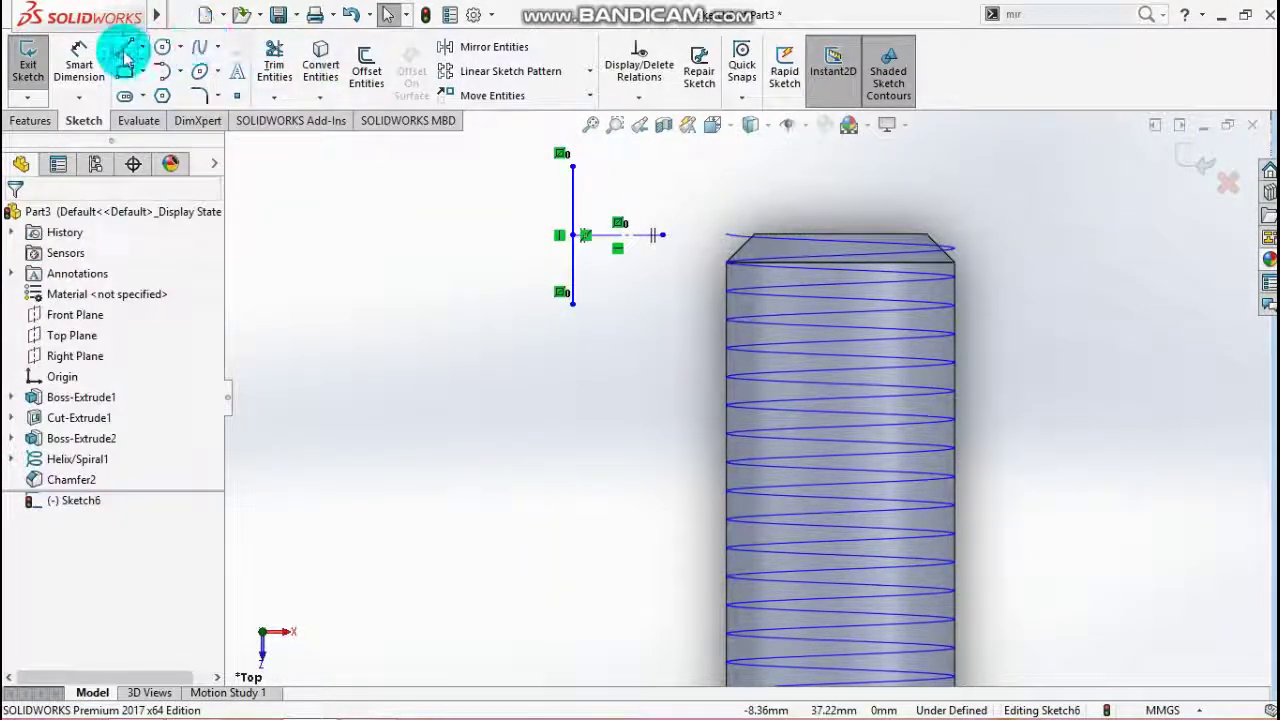
Close the mirrored trapezoid with an inward-sloping side about 3.24 mm long and a shorter vertical side at the construction line's shank-side end
left_click(124, 47)
left_click(572, 166)
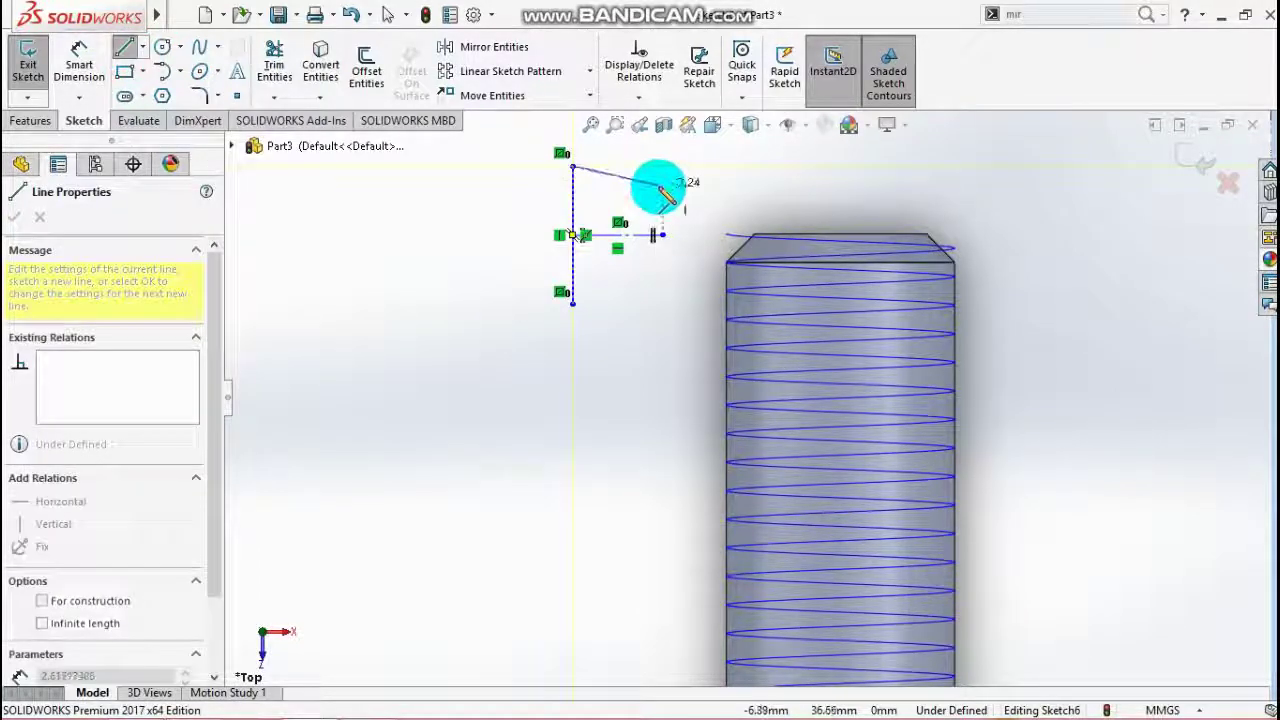
left_click(662, 186)
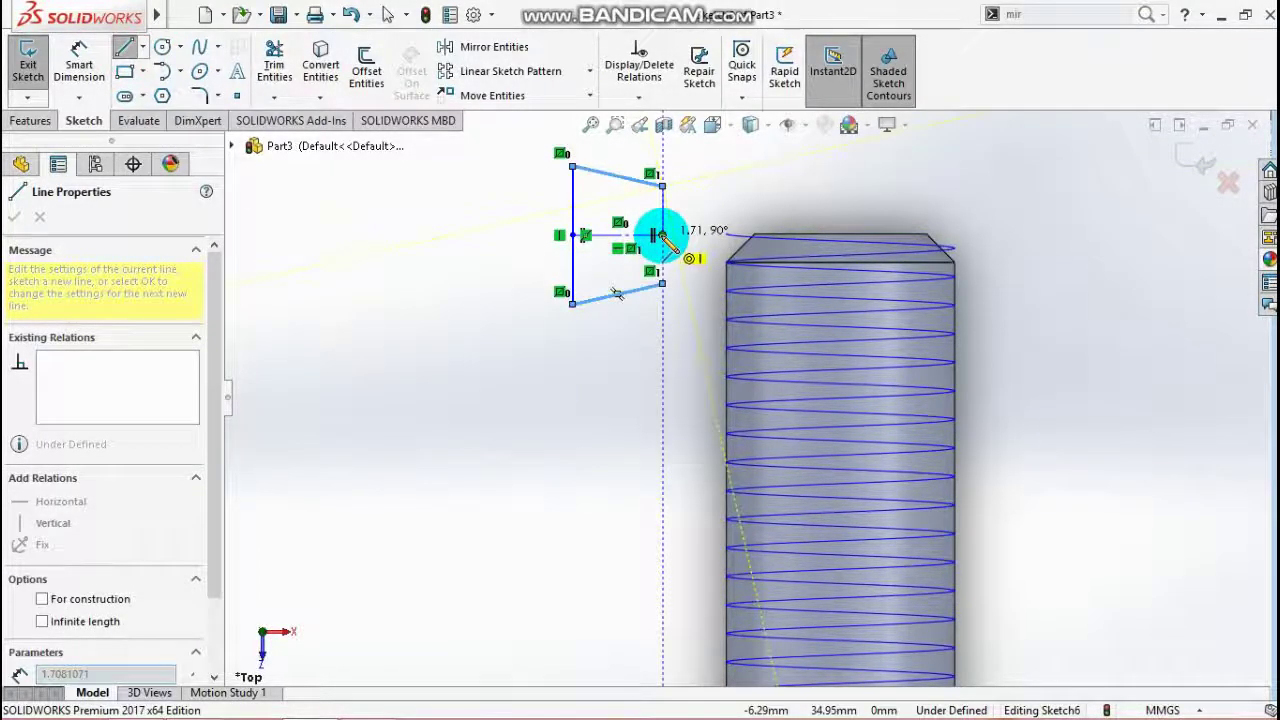
left_click(662, 236)
key("Escape")
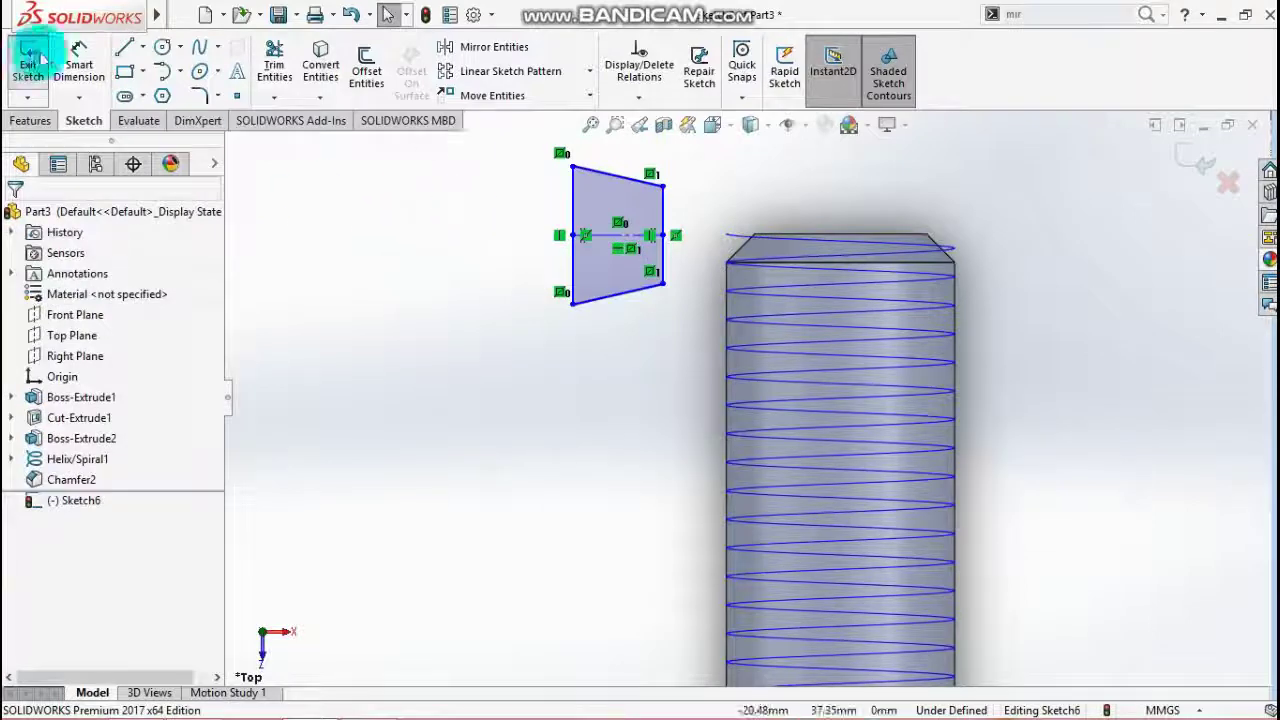
Dimension the trapezoid's horizontal construction line to 1 mm
left_click(79, 62)
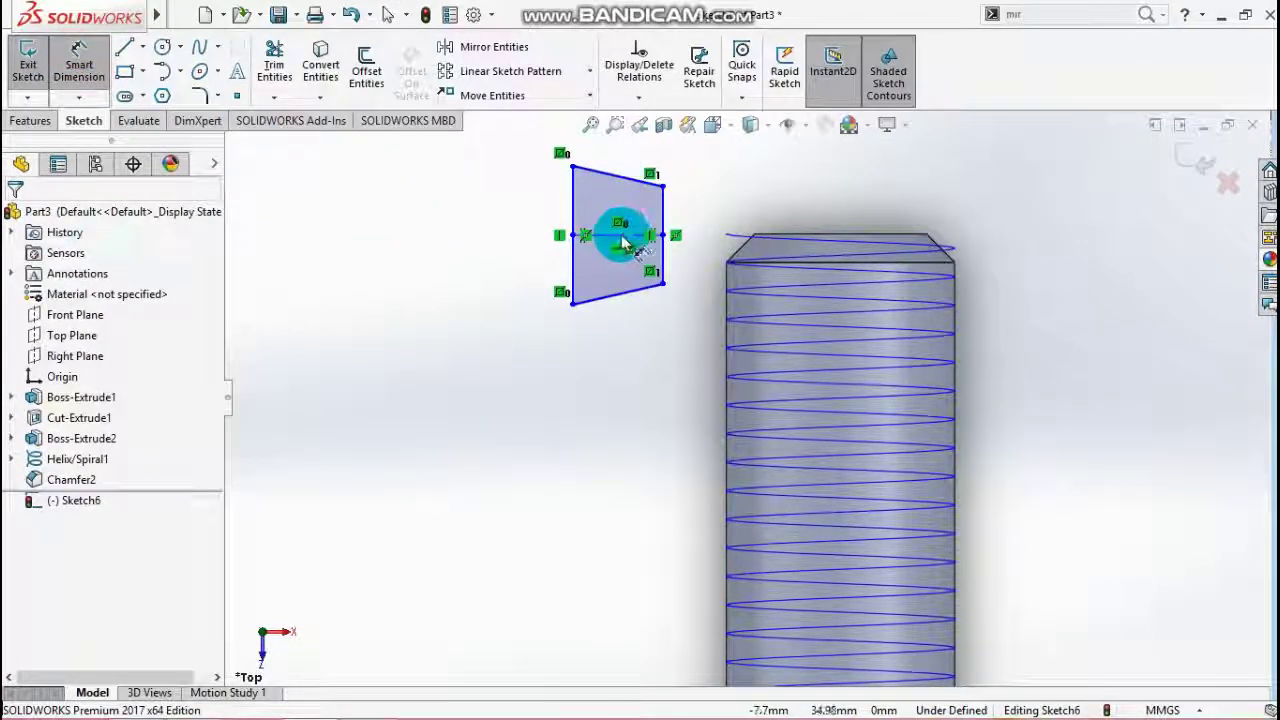
left_click(622, 243)
left_click(620, 381)
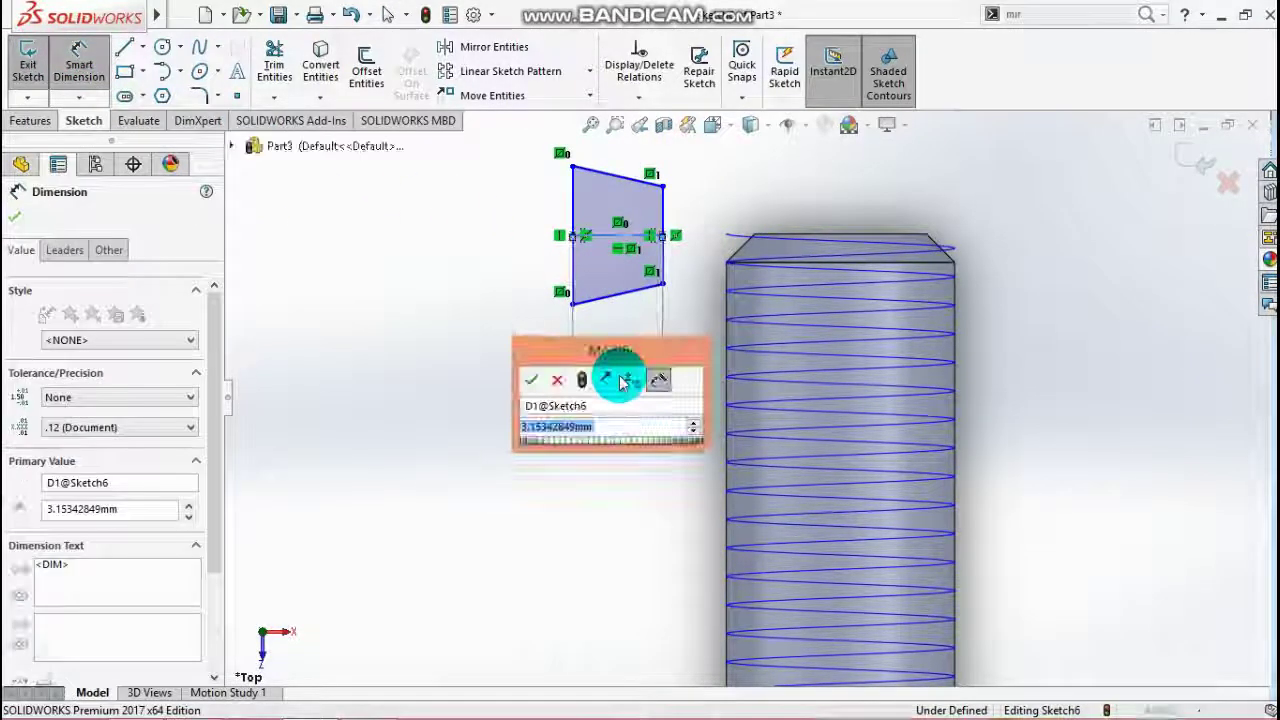
type("1")
key("Return")
Dimension the angle between the trapezoid's two sloped sides to 30 degrees
scroll(600, 240, "down", 2)
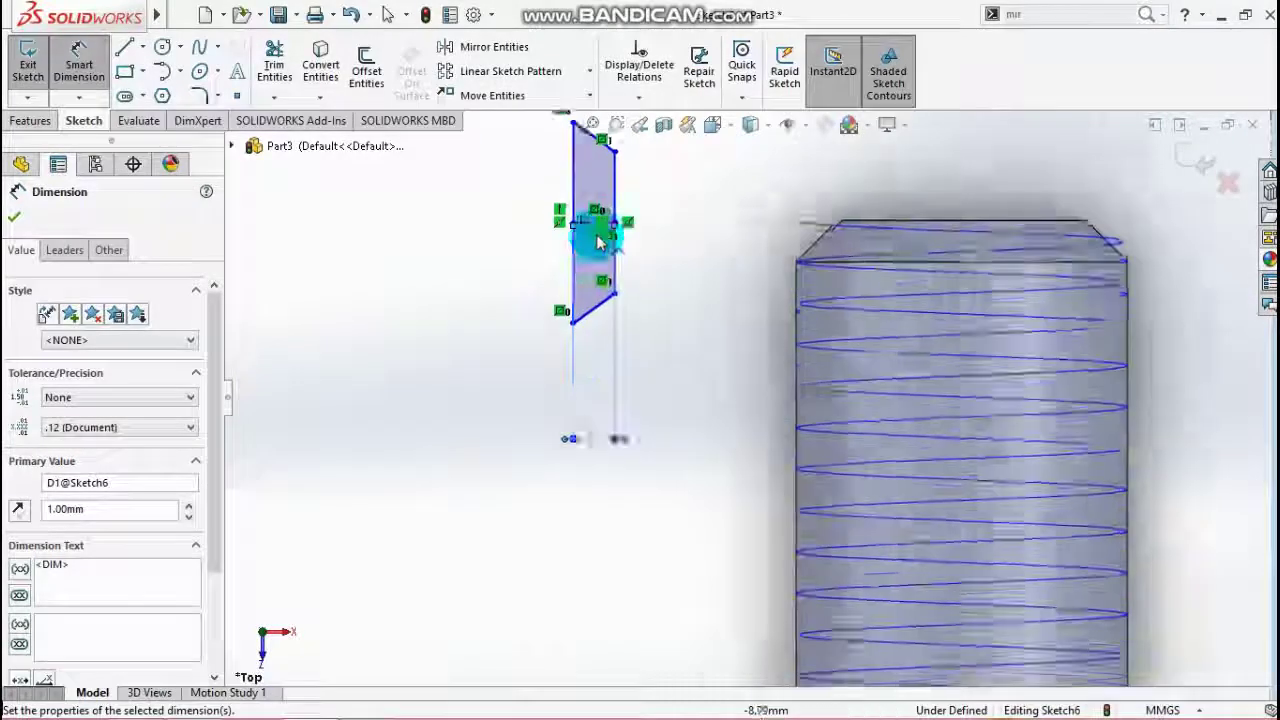
scroll(598, 242, "down", 1)
scroll(630, 190, "up", 2)
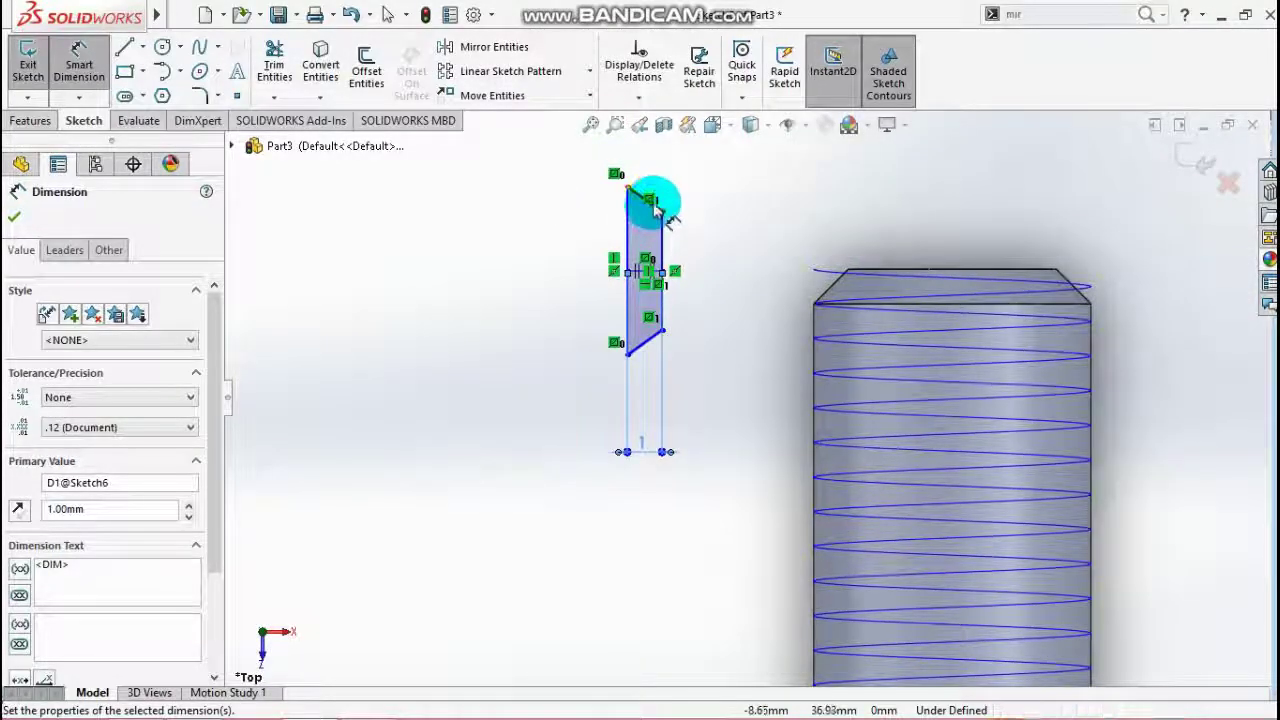
left_click(652, 202)
left_click(648, 350)
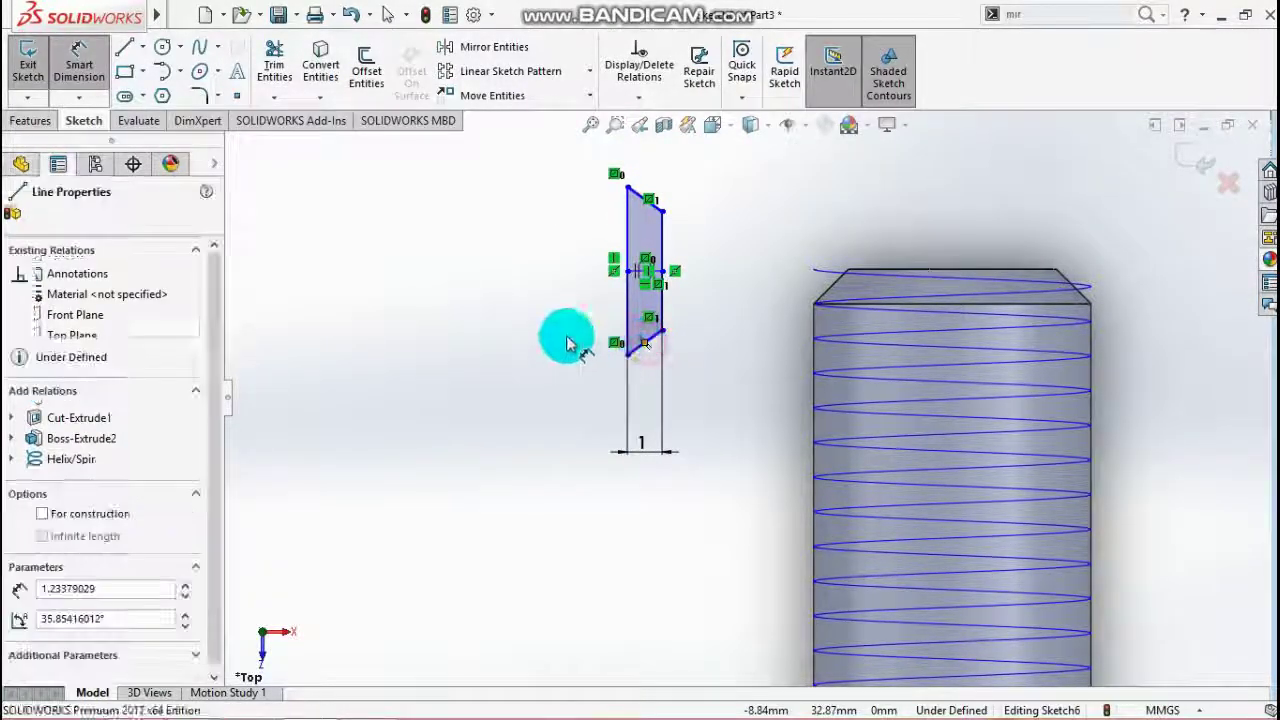
left_click(655, 325)
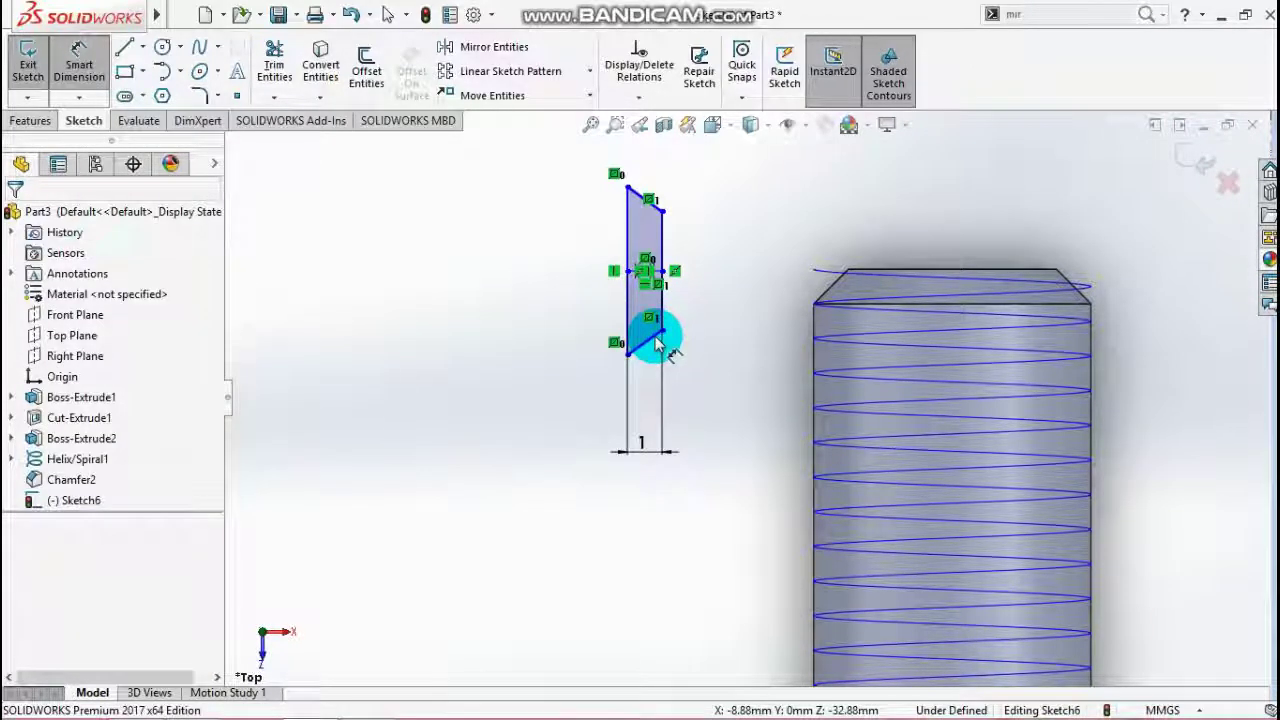
left_click(657, 230)
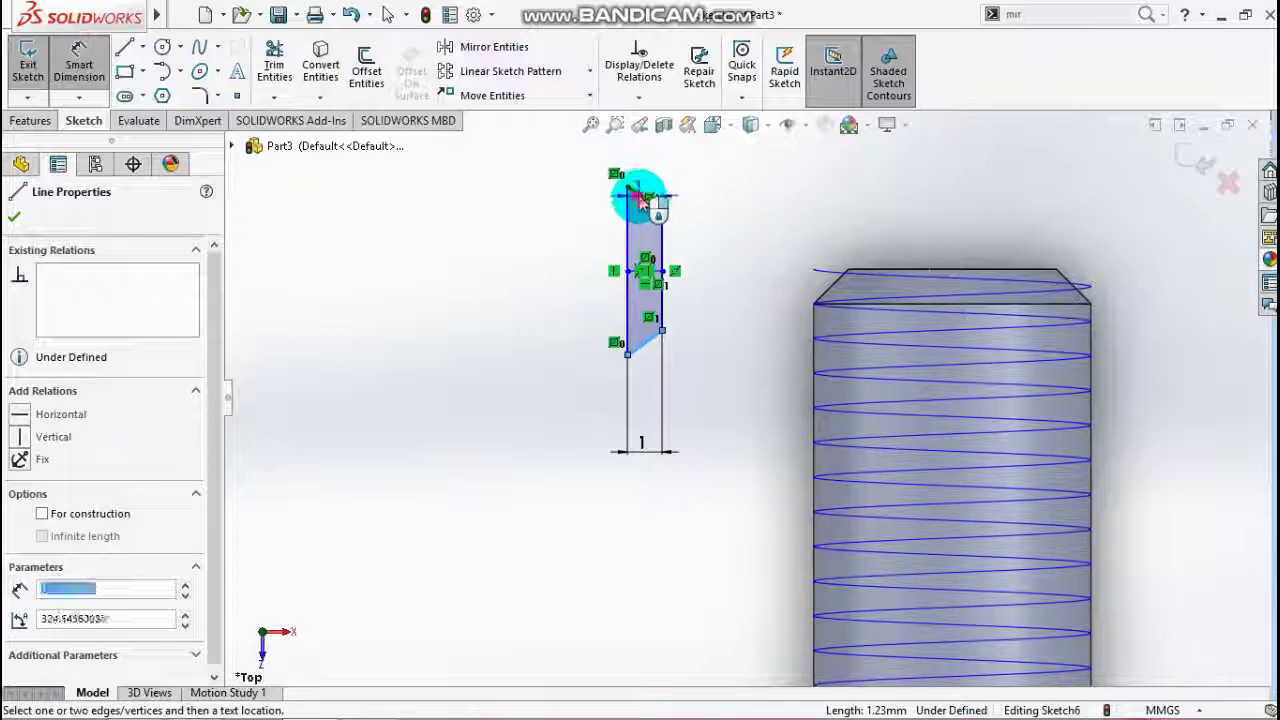
left_click(528, 279)
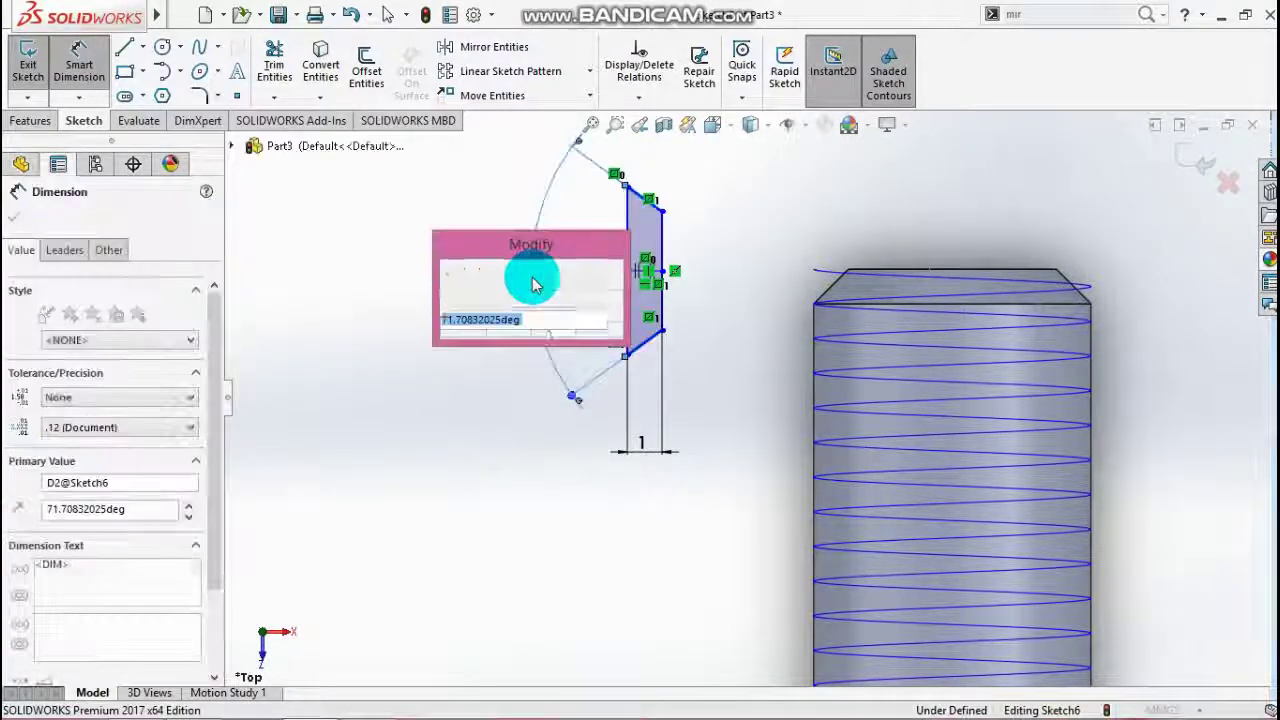
type("30")
key("Return")
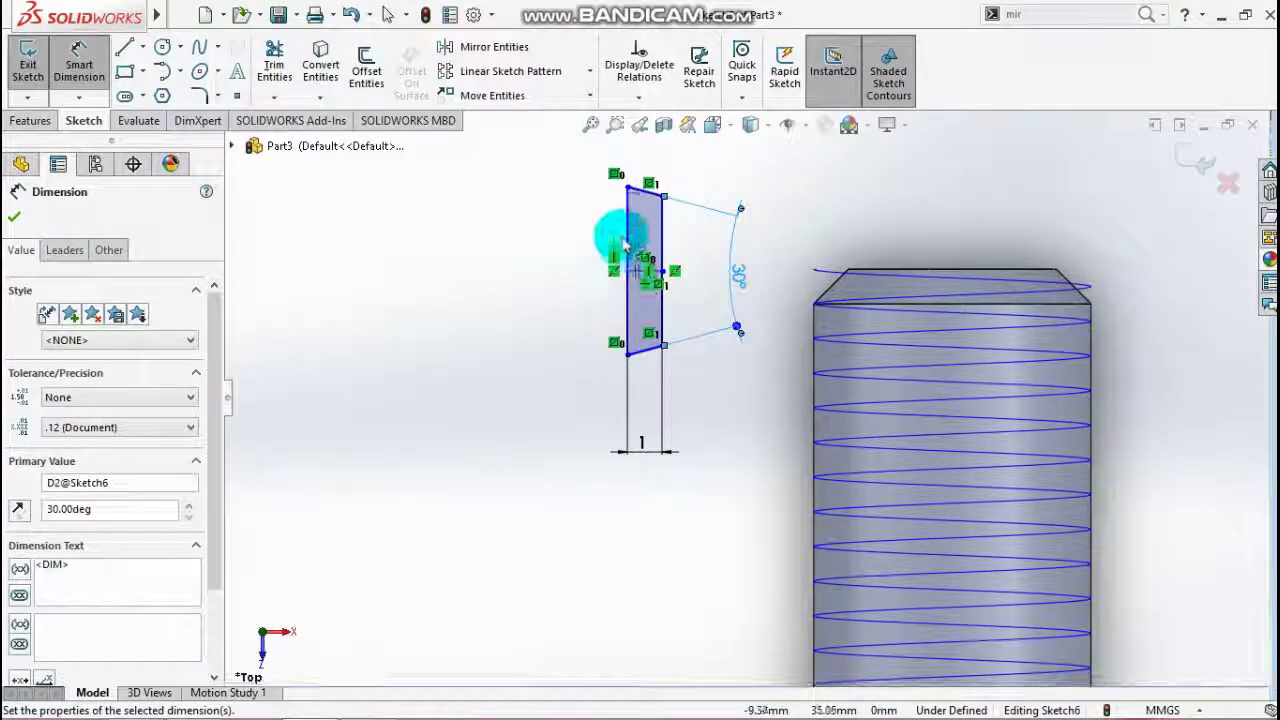
Dimension the trapezoid's outer vertical side, the one farther from the shank, to 0.9 mm
left_click(625, 230)
left_click(556, 275)
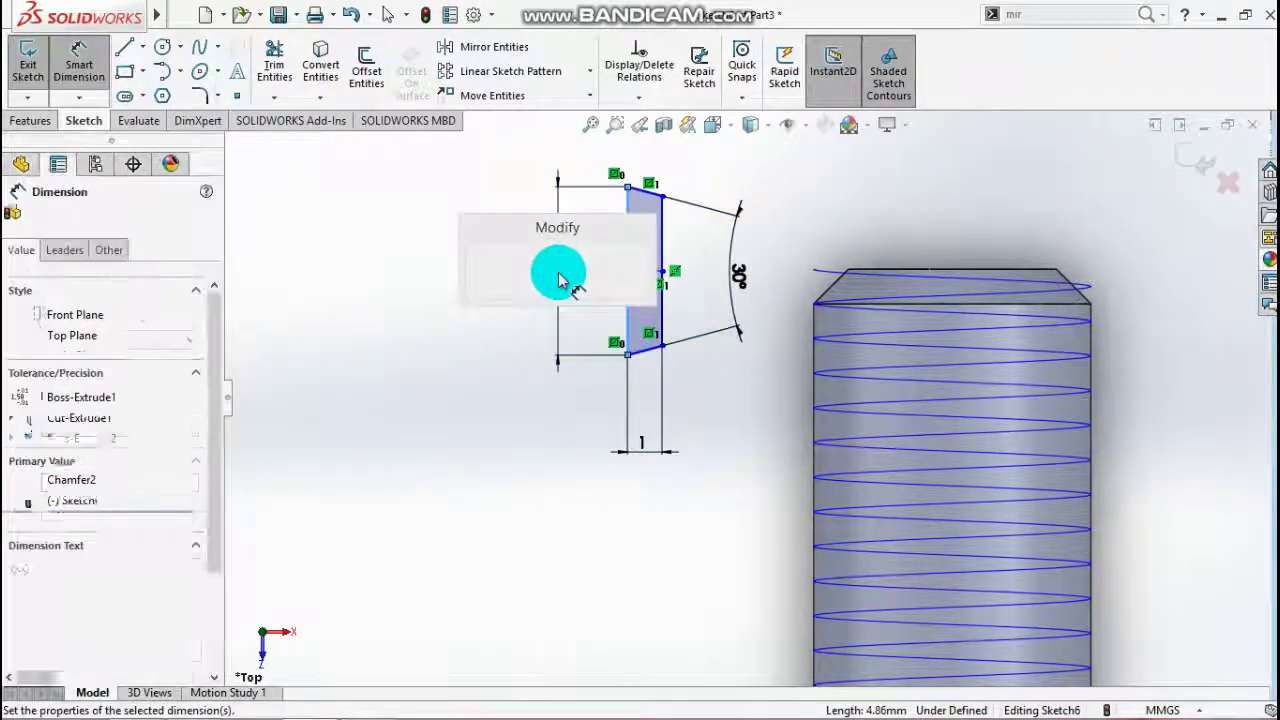
type("0.9")
key("Return")
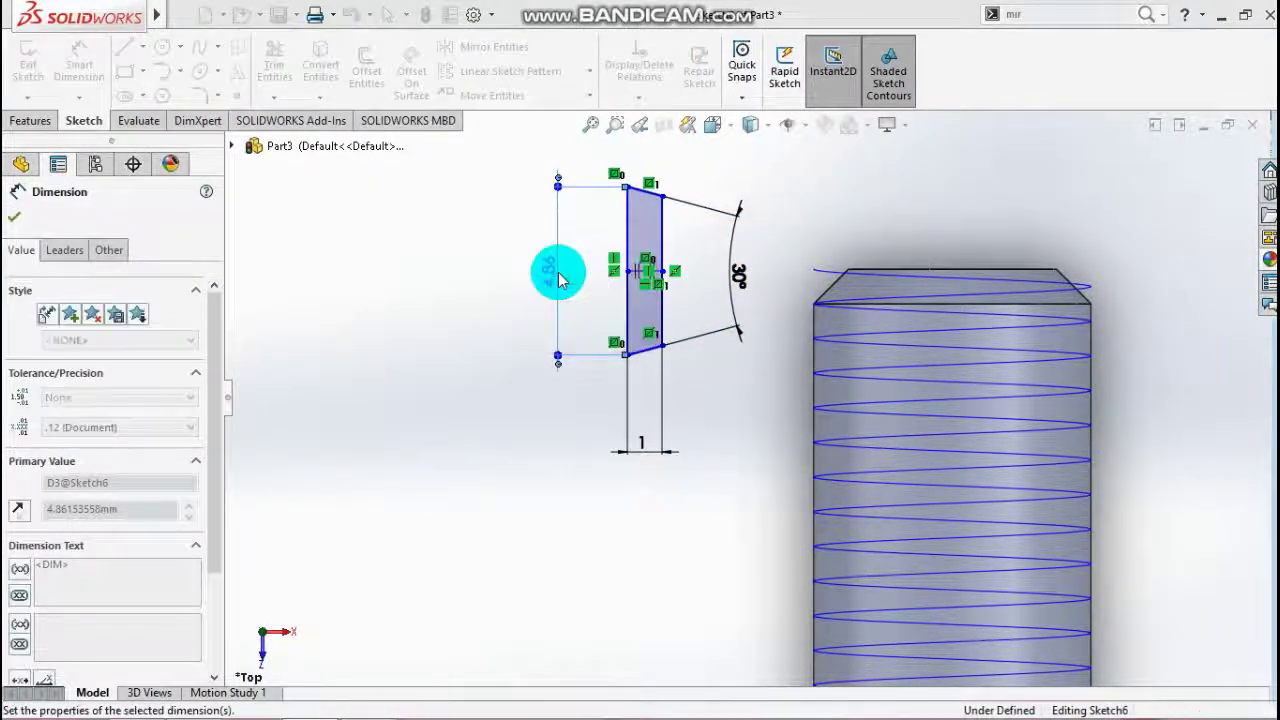
scroll(657, 386, "down", 3)
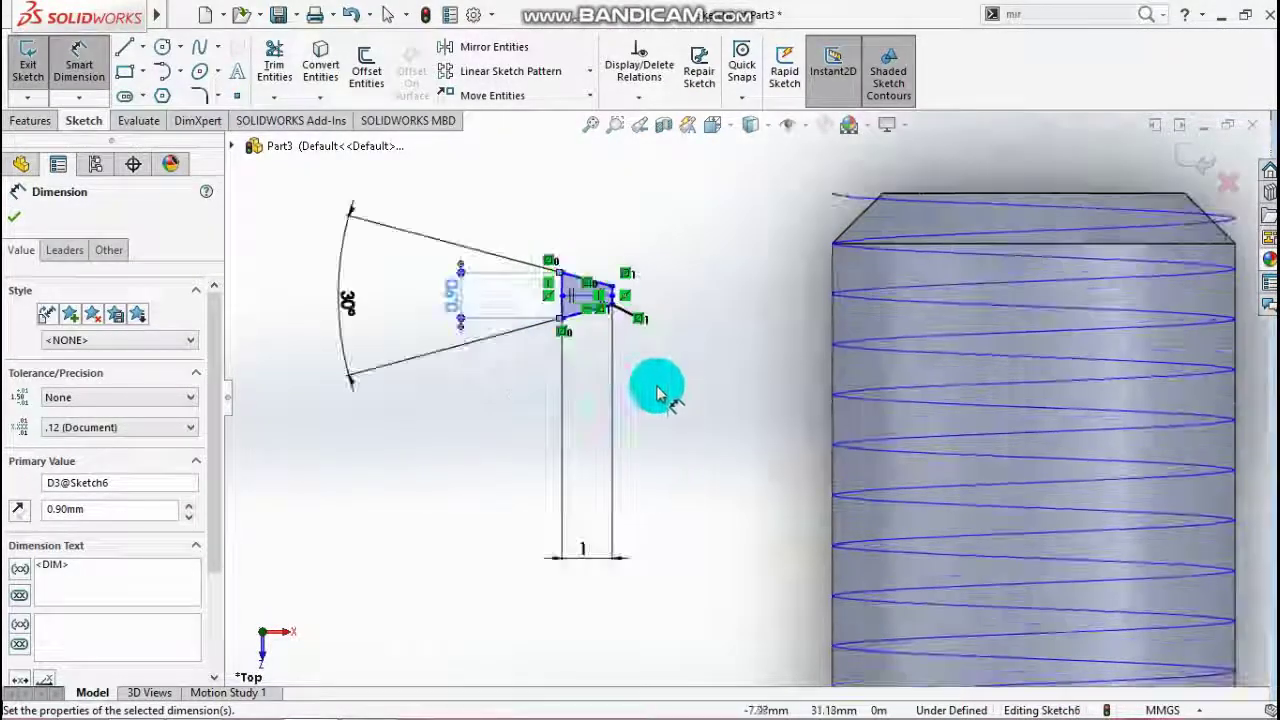
scroll(643, 290, "up", 3)
key("Escape")
Add a Pierce relation between the midpoint of the trapezoid's outer vertical side and the helix, and exit the sketch
scroll(645, 343, "down", 1)
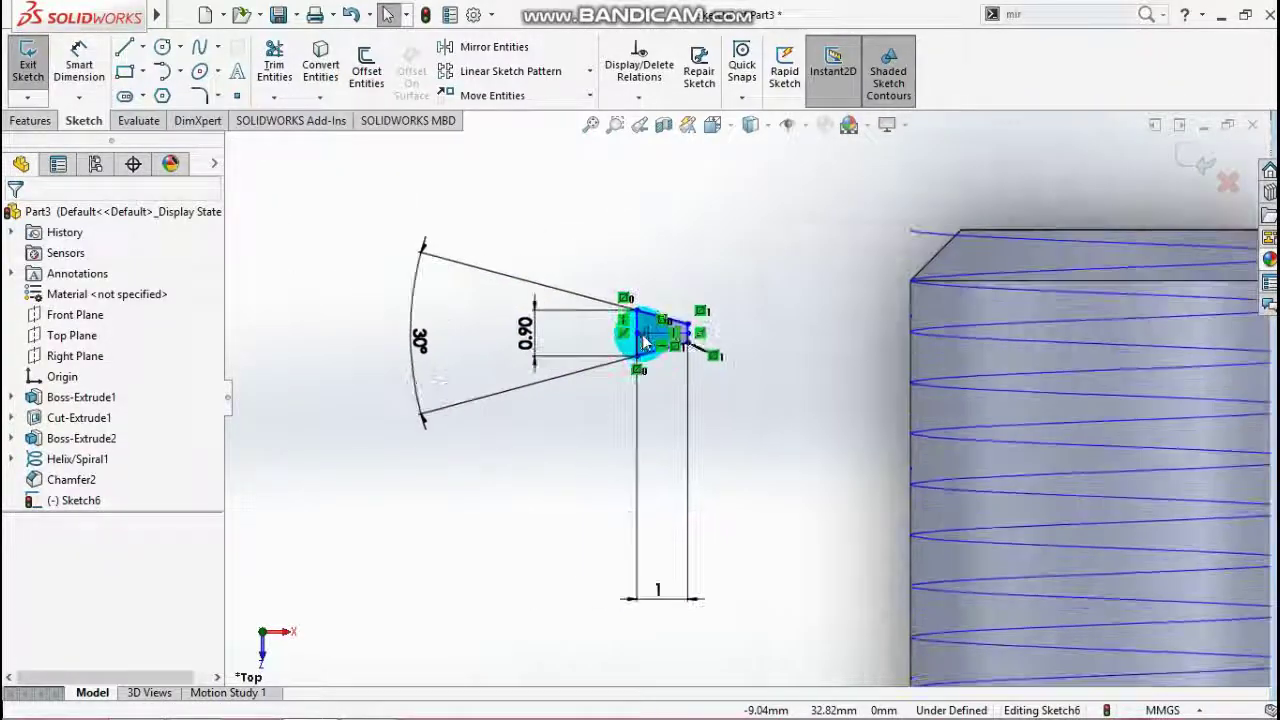
left_click(643, 343)
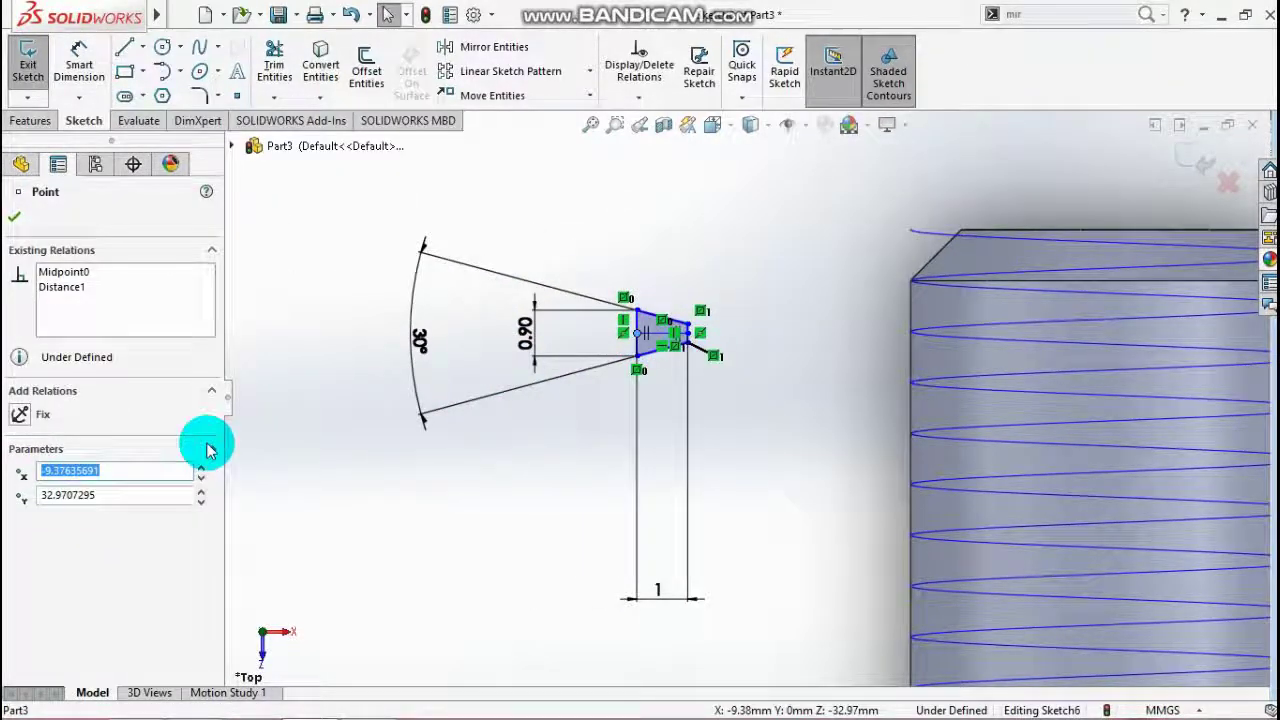
left_click(1020, 248, "ctrl")
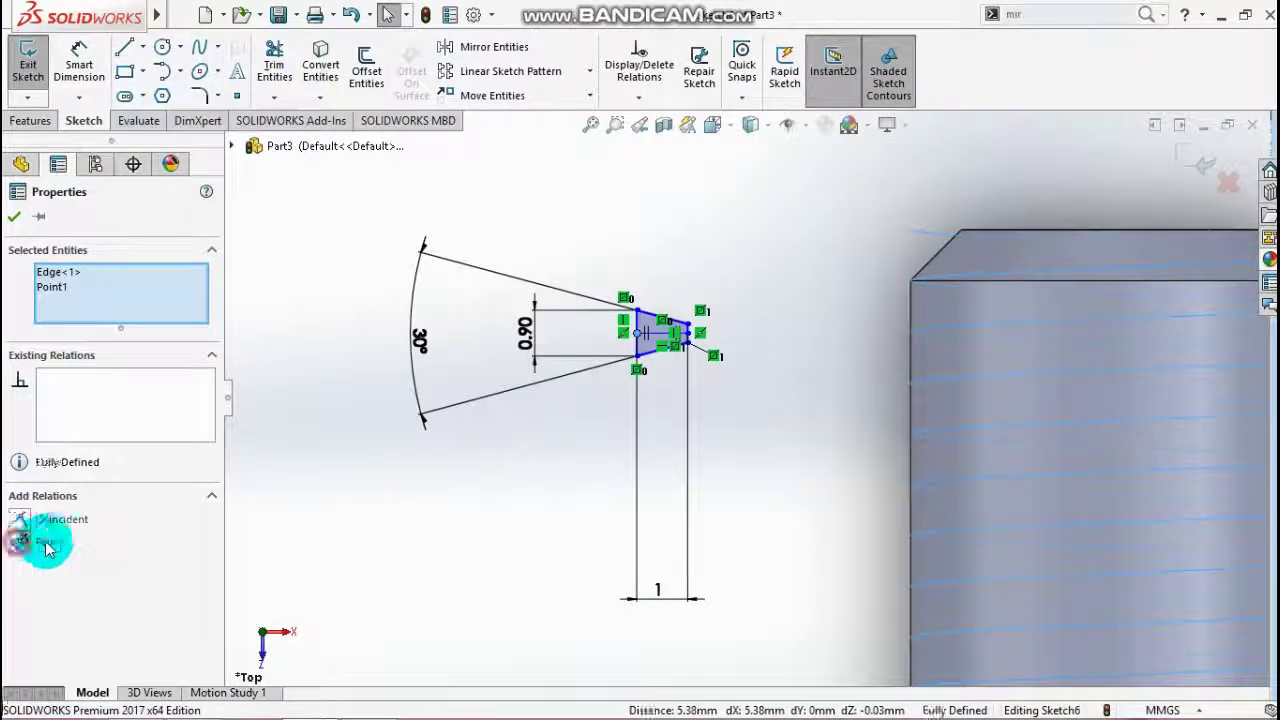
left_click(47, 545)
left_click(14, 216)
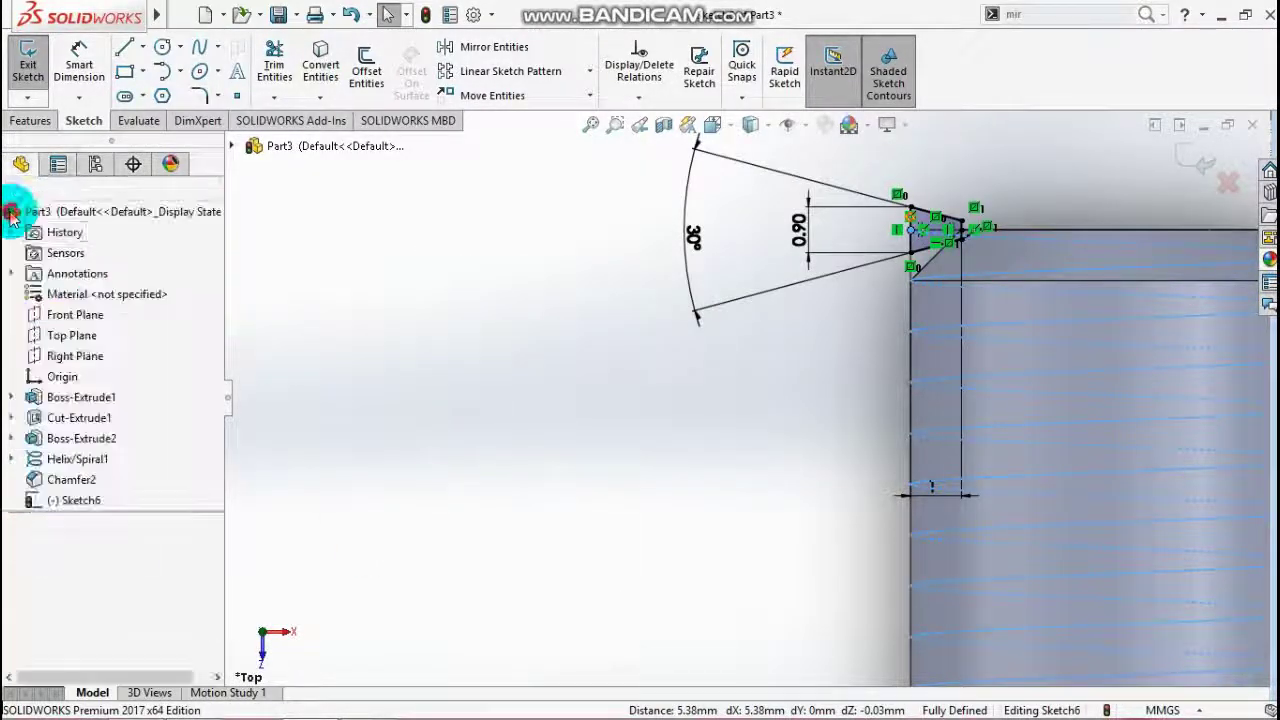
left_click(915, 393)
left_click(1203, 170)
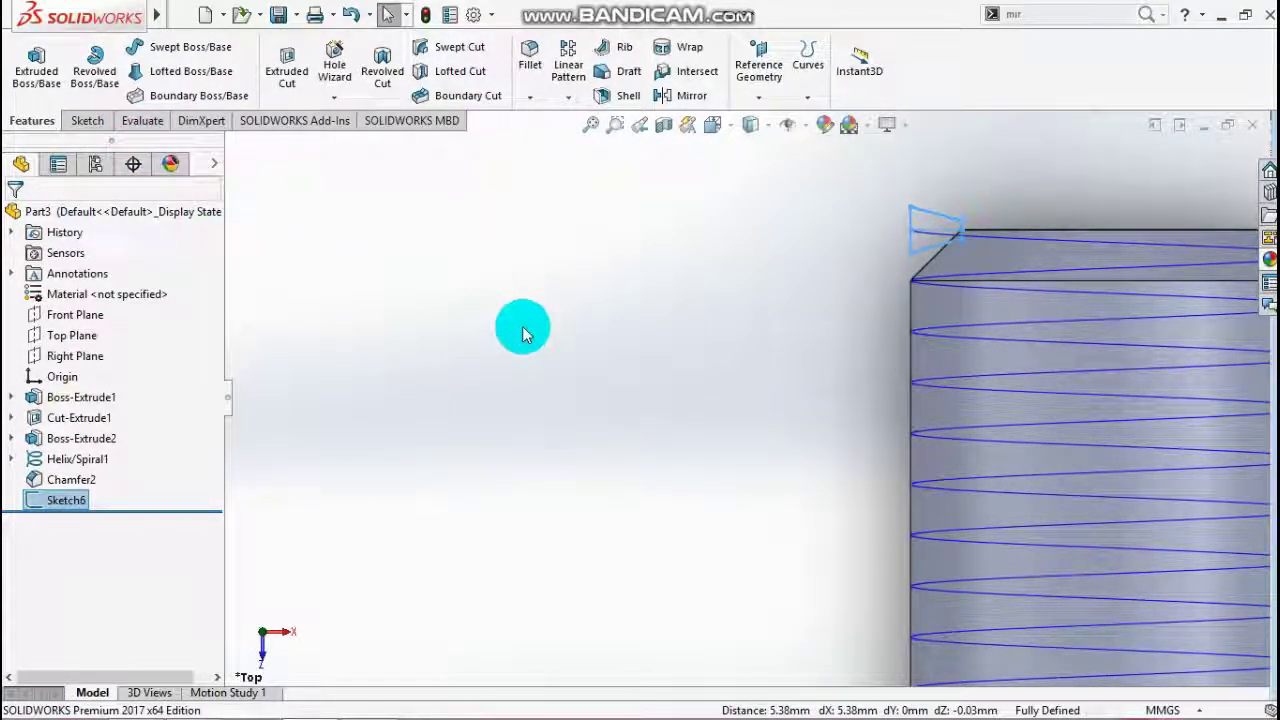
Create a swept cut through the shank using the trapezoid sketch as profile and the helix as path
key("ctrl+7")
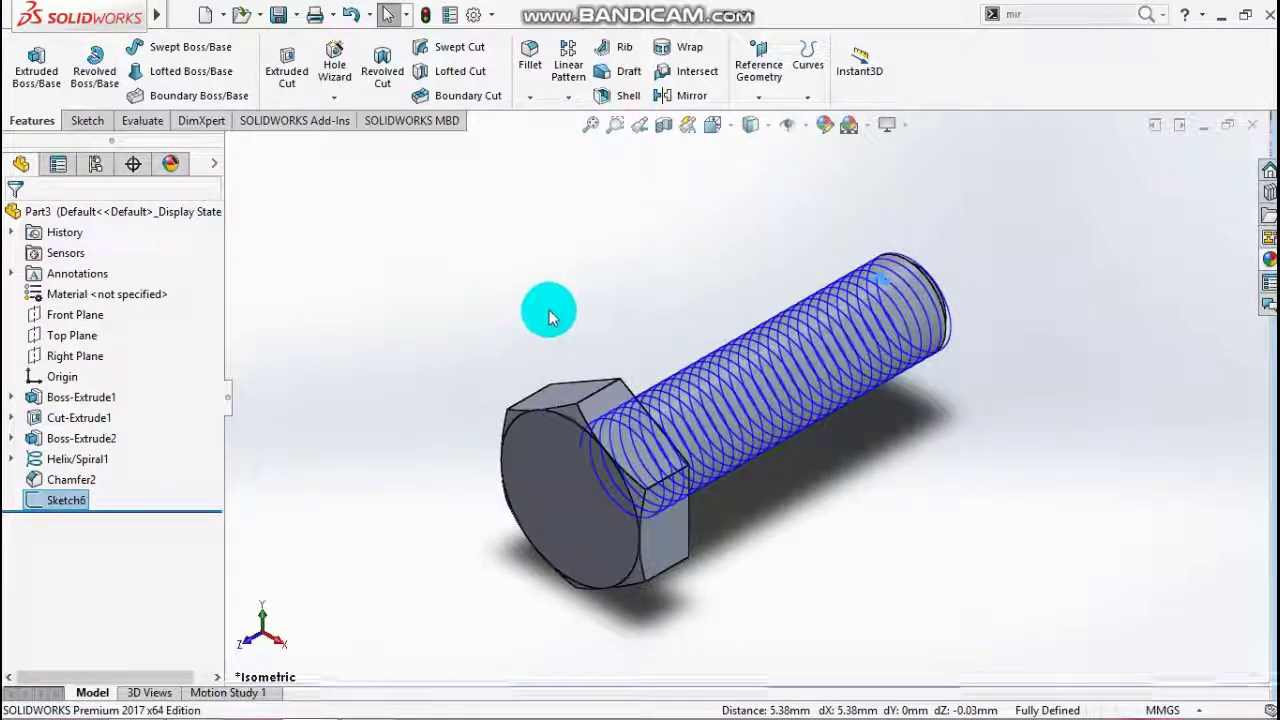
left_click(452, 47)
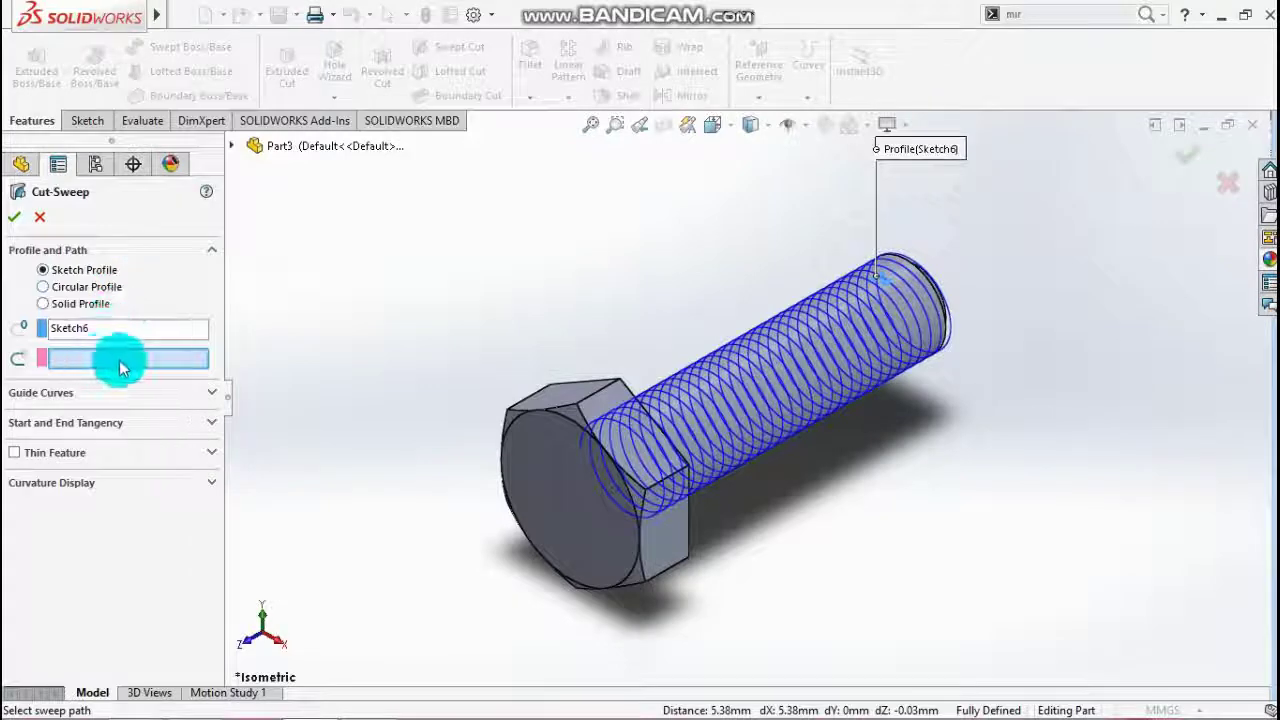
left_click(232, 146)
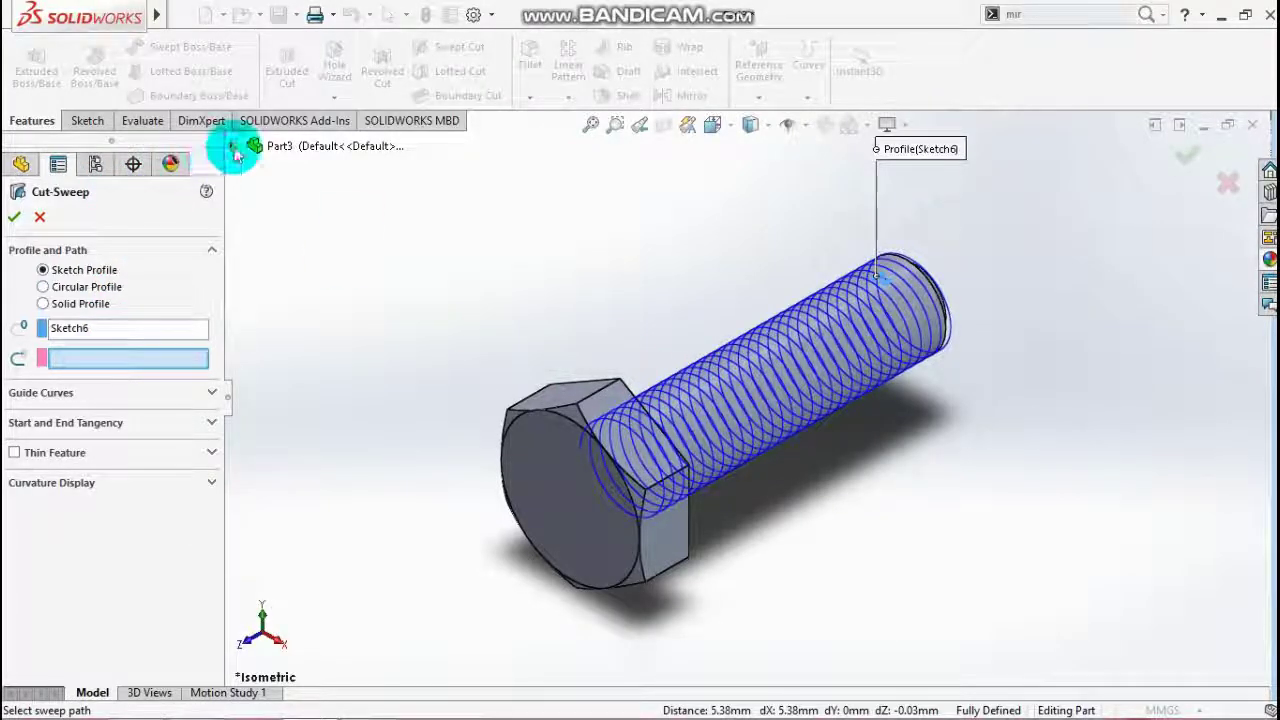
left_click(300, 393)
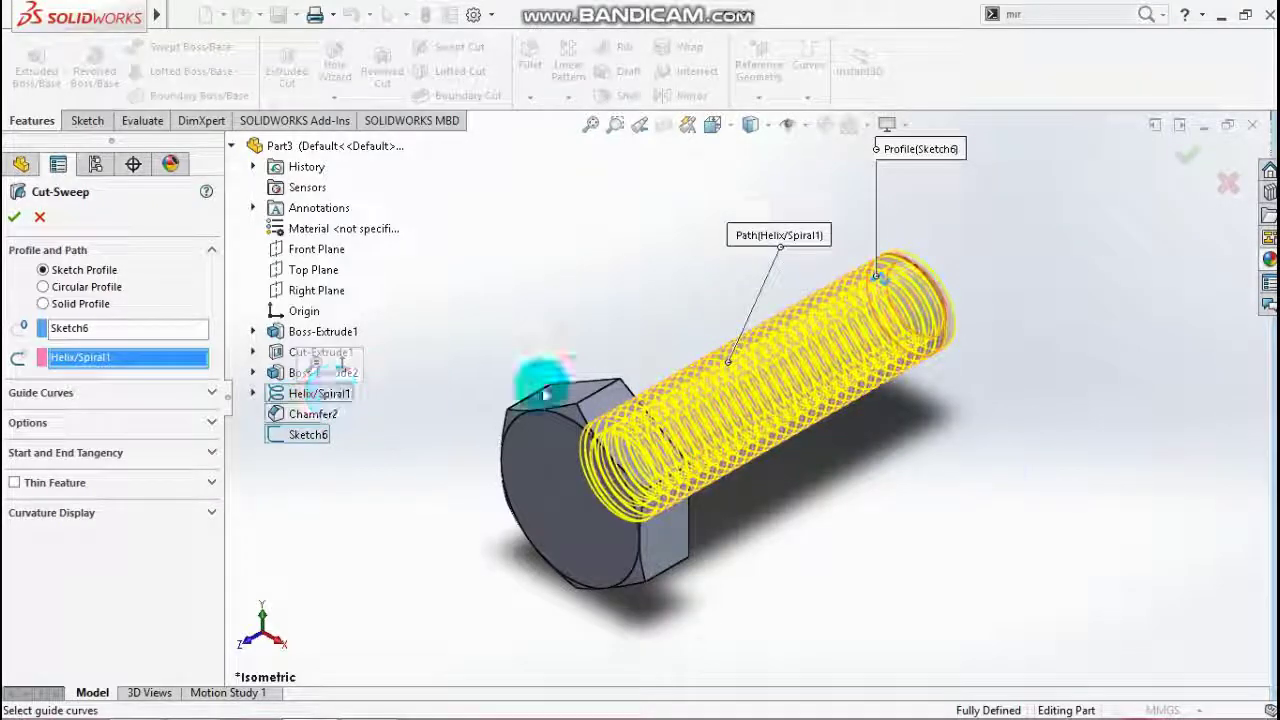
middle_click_drag(1000, 471, 1171, 209)
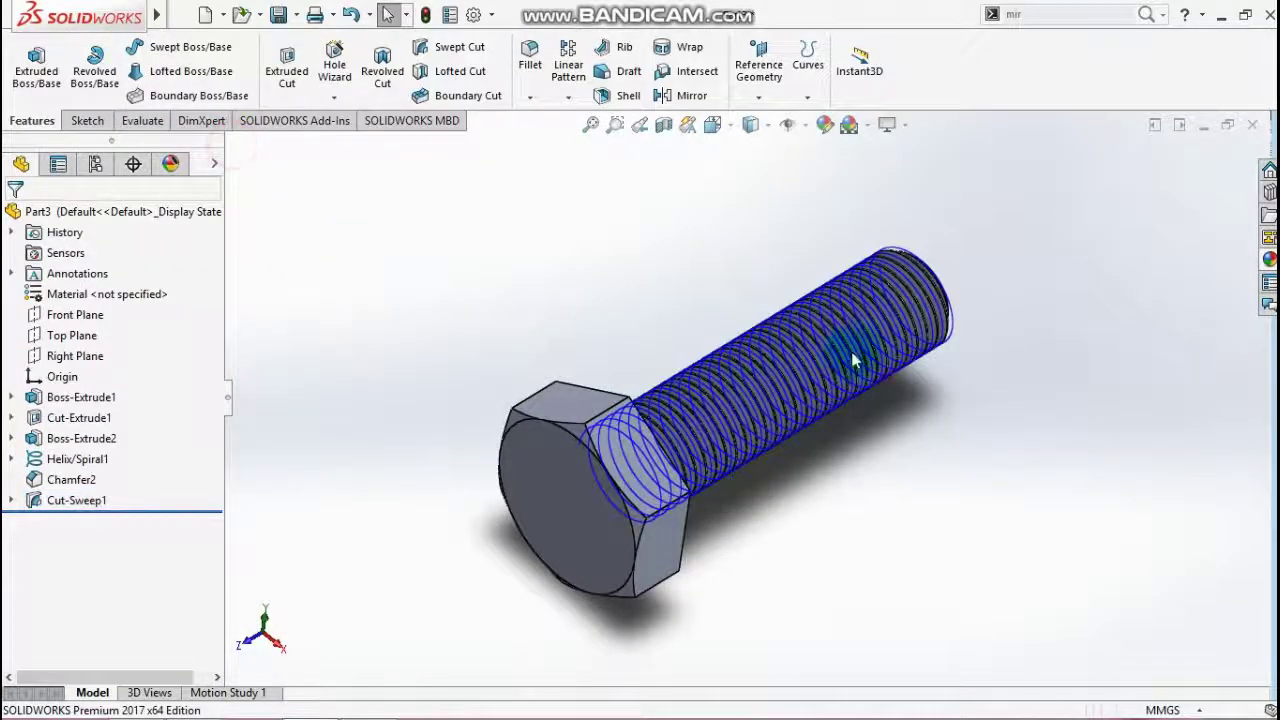
scroll(888, 403, "down", 2)
scroll(888, 403, "up", 2)
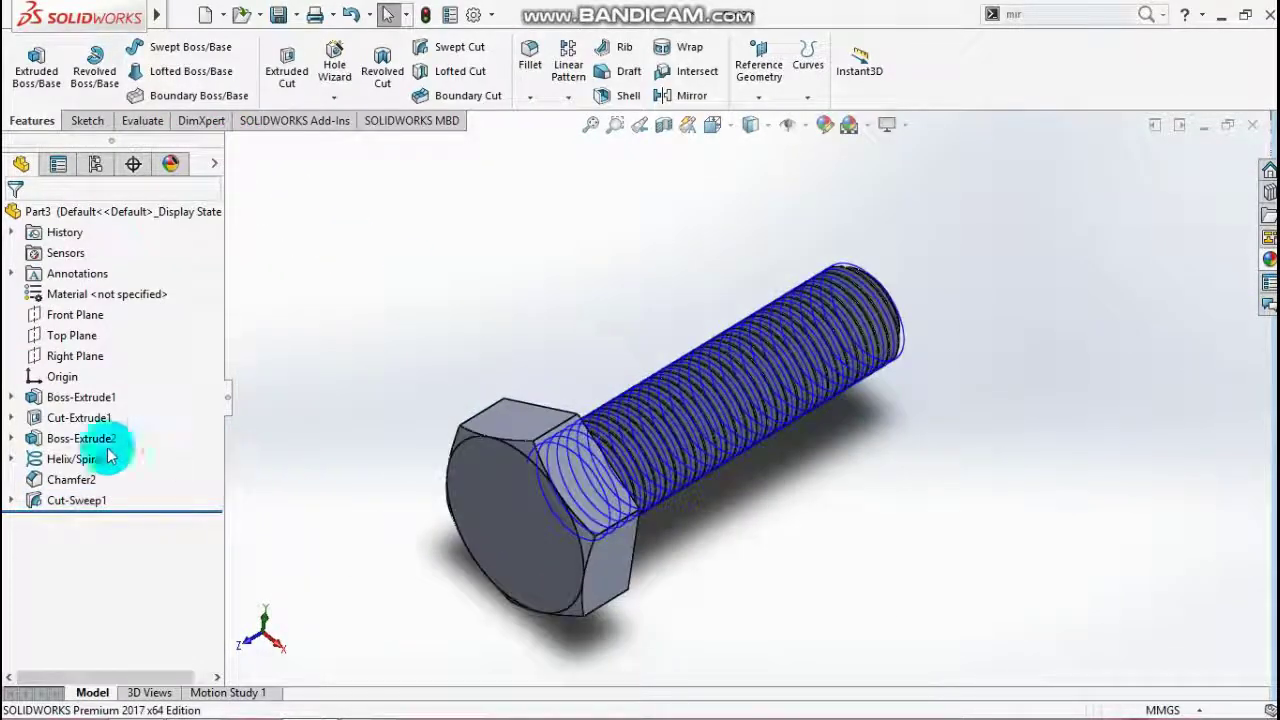
Hide the helix curve so only the threaded bolt body is displayed
right_click(53, 460)
left_click(77, 318)
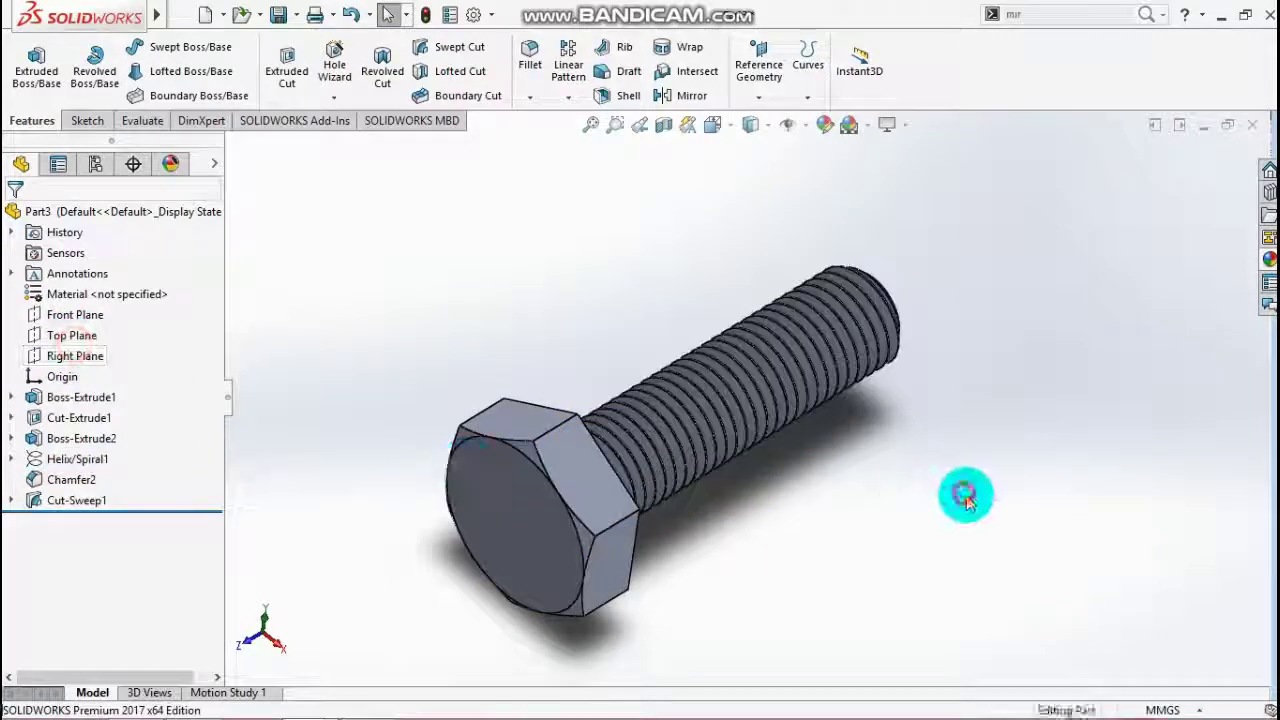
middle_click_drag(966, 491, 840, 535)
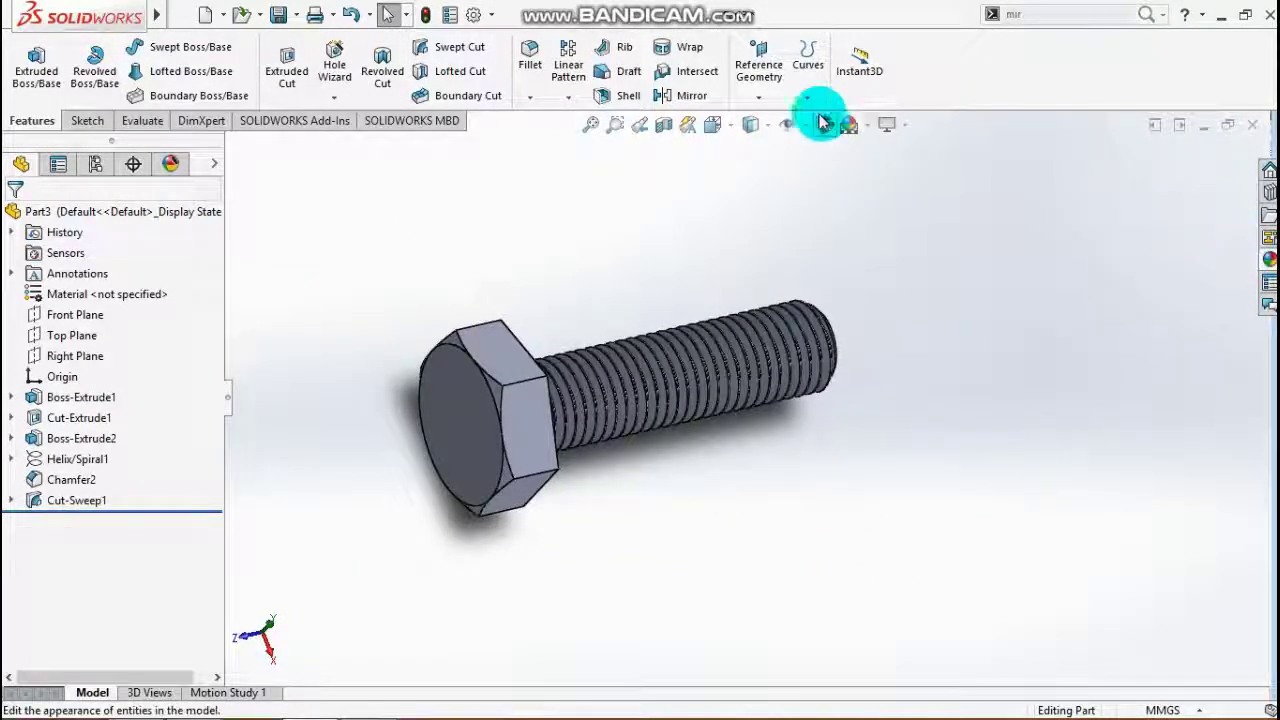
Apply the polished steel appearance from the Metal > Steel category to the whole bolt
left_click(845, 130)
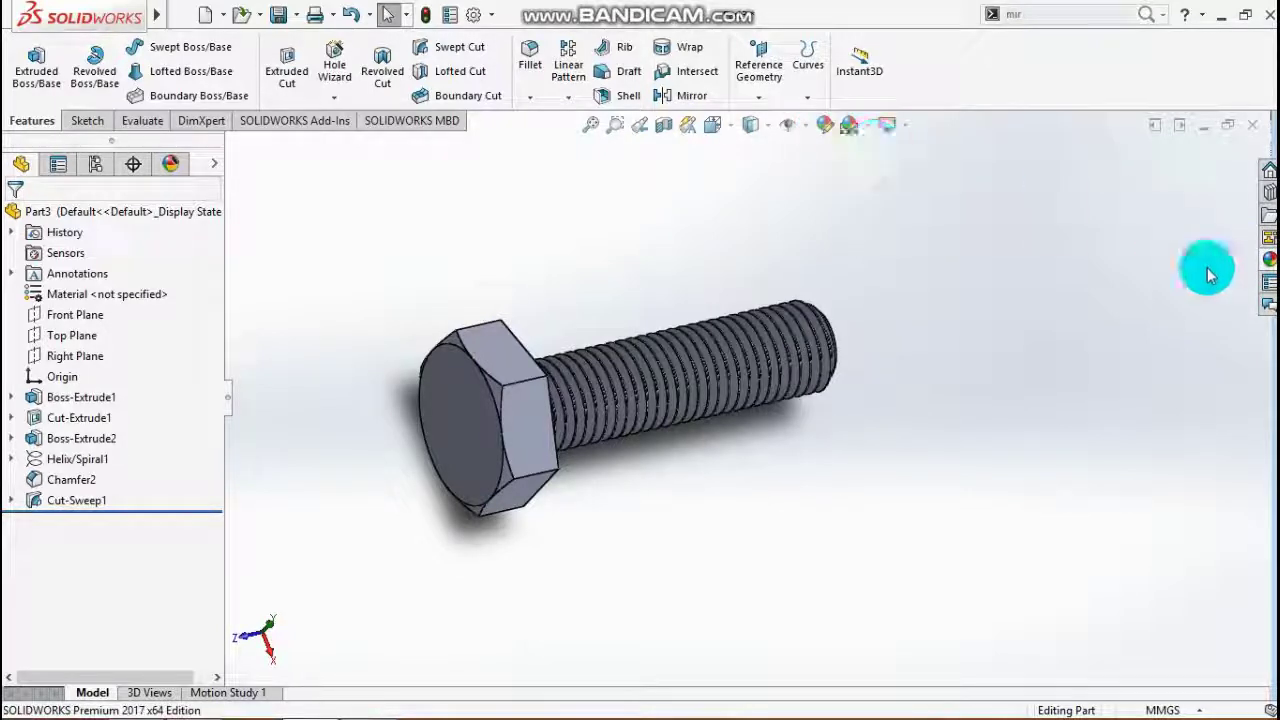
left_click(1268, 260)
left_click(1197, 228)
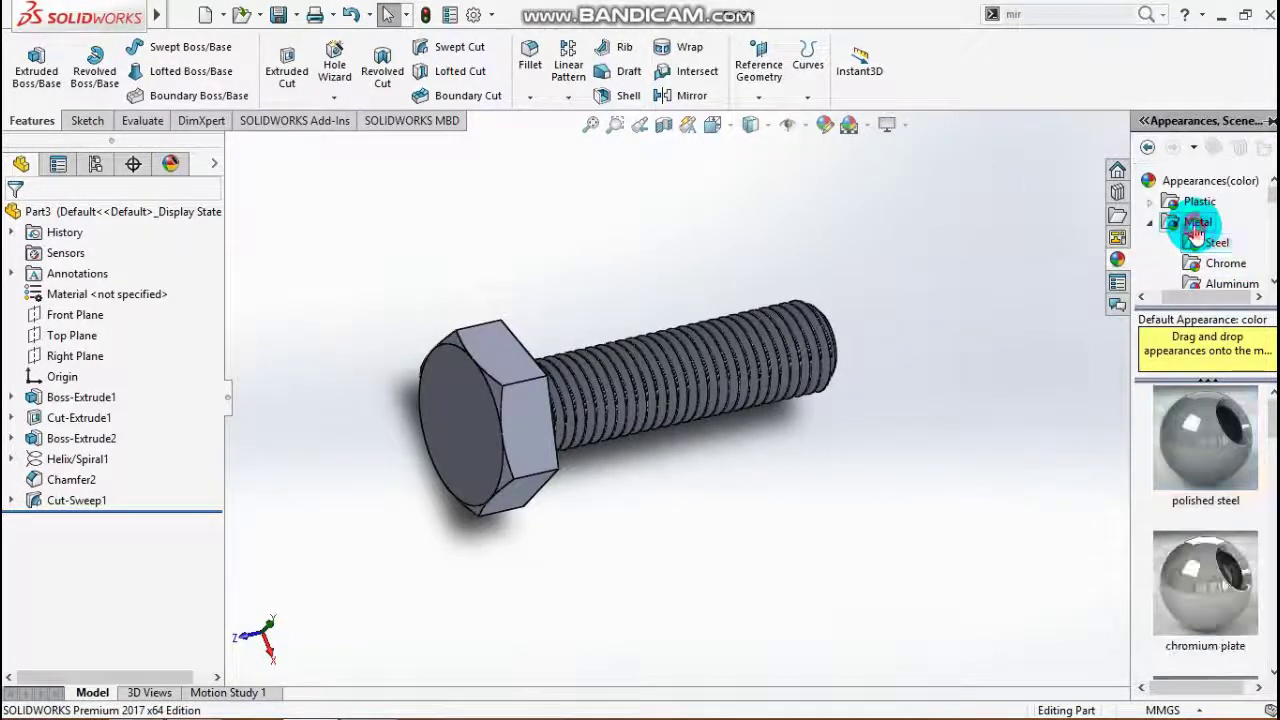
left_click(1210, 243)
left_click_drag(1205, 440, 869, 482)
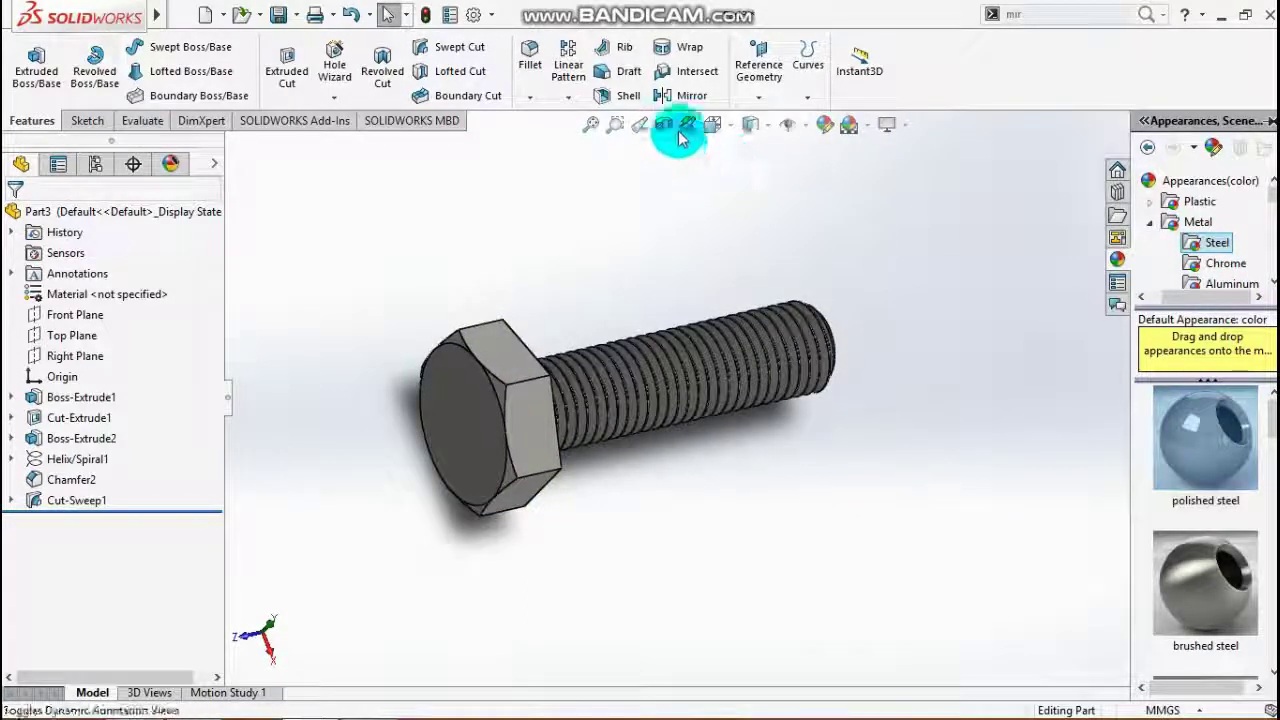
left_click(735, 125)
left_click(794, 257)
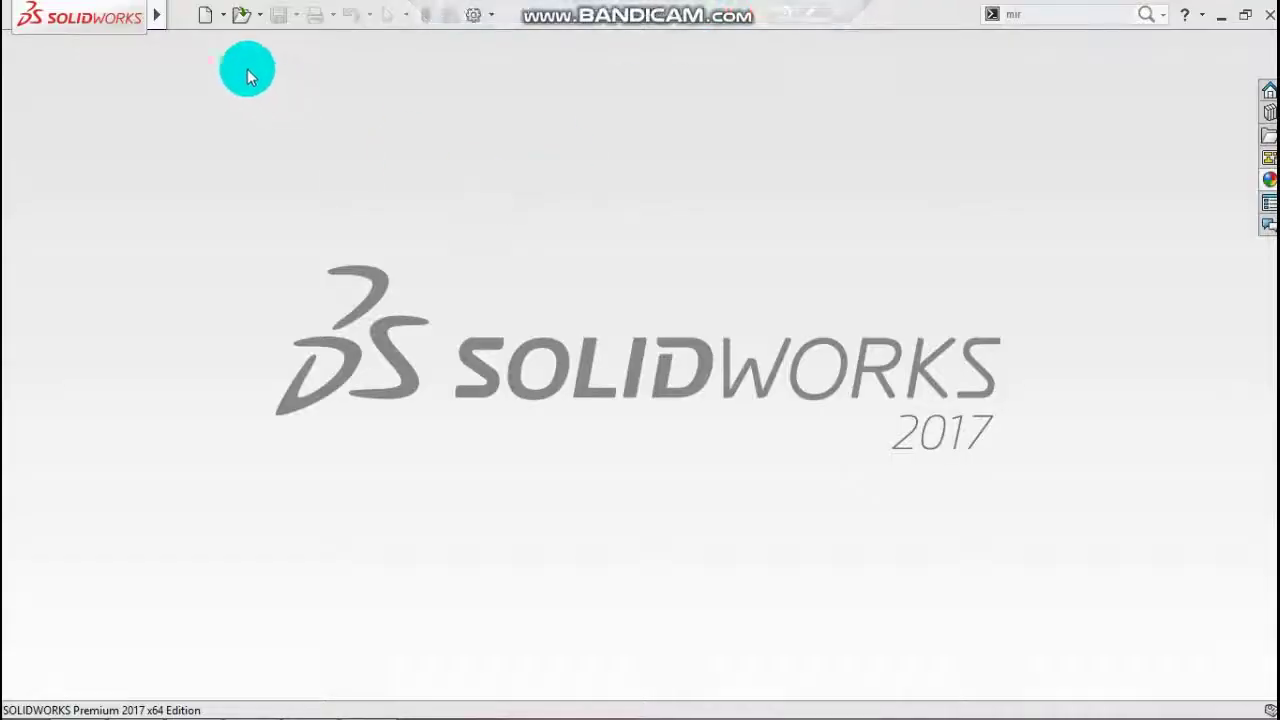
Create a new part document and open a sketch on its Front Plane
left_click(206, 15)
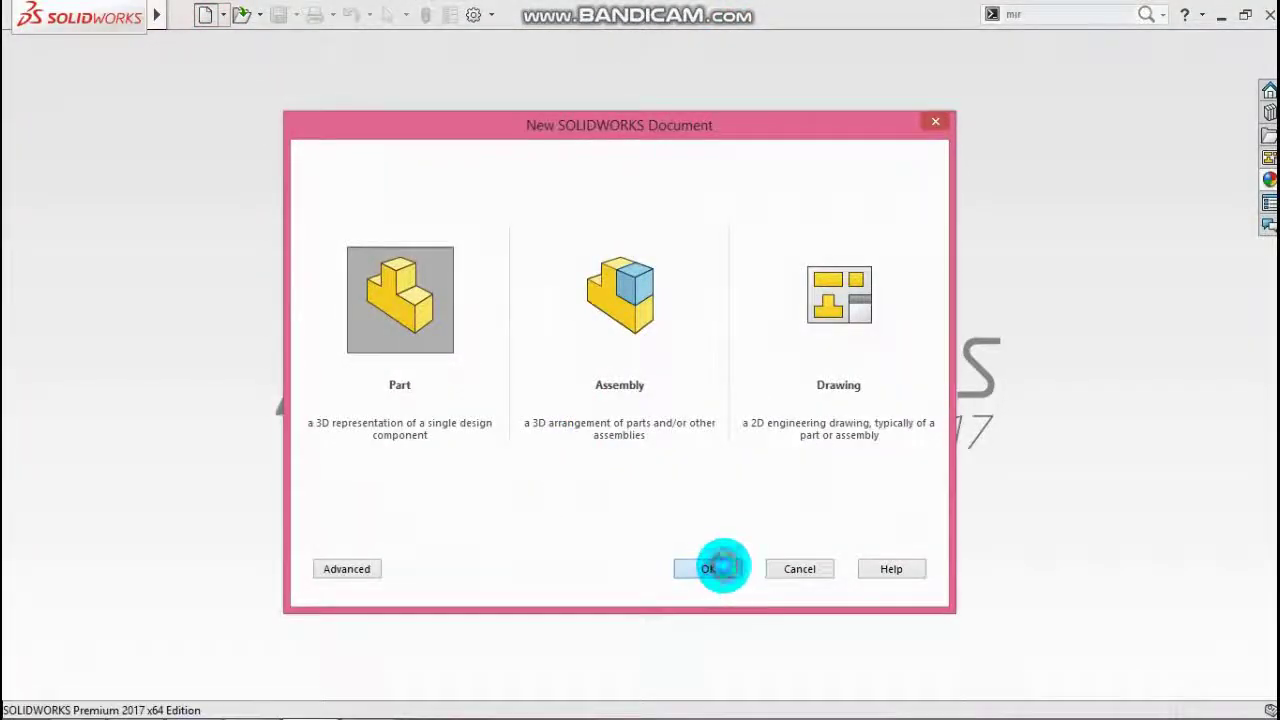
left_click(710, 568)
left_click(75, 336)
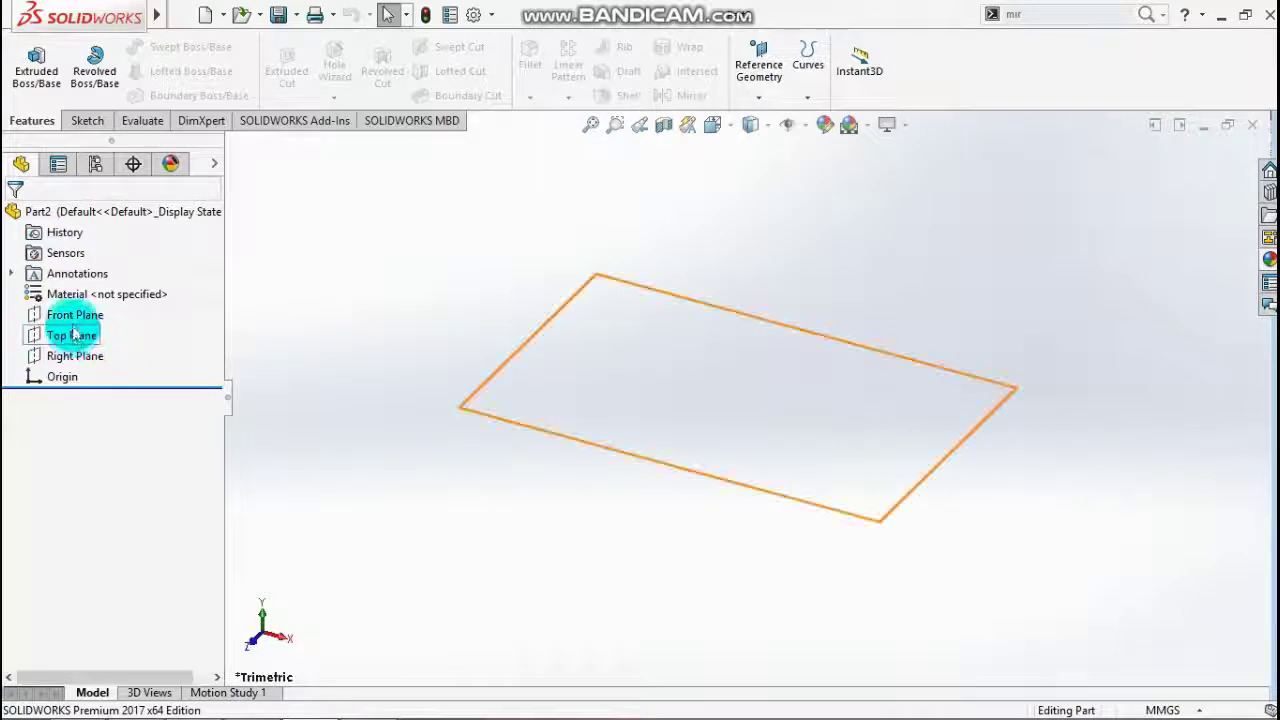
left_click(75, 315)
left_click(146, 290)
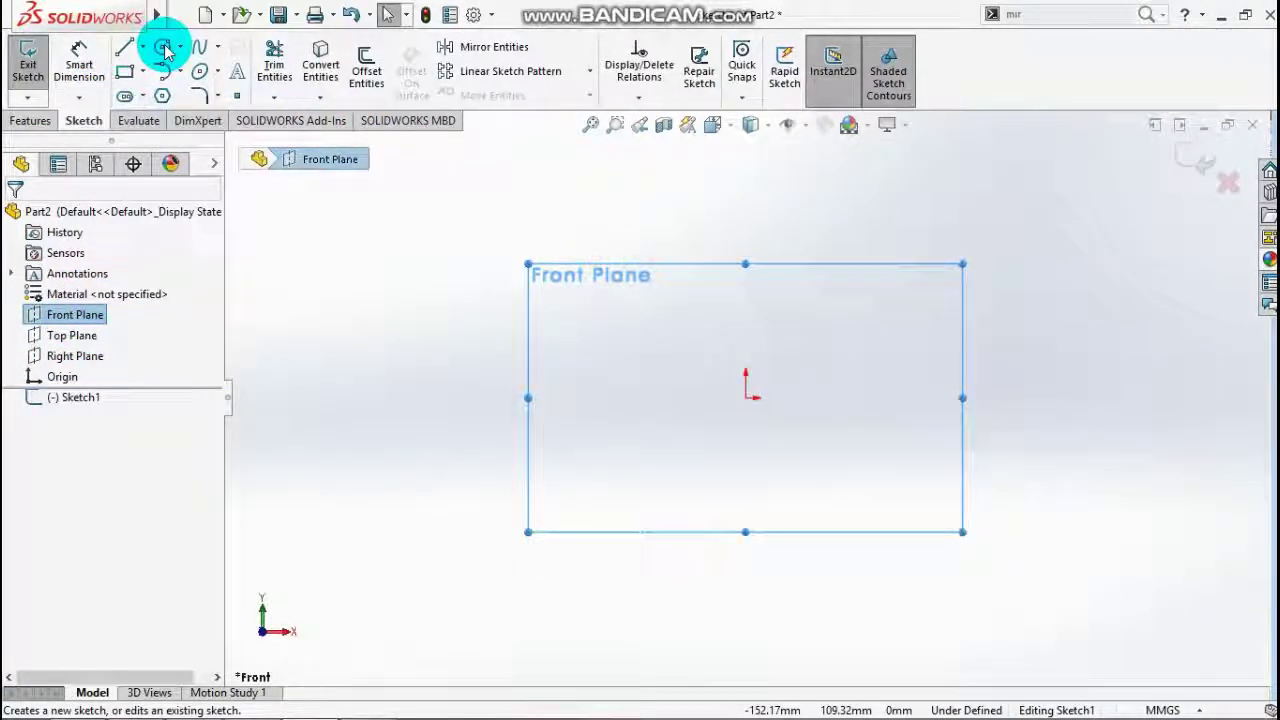
Sketch a six-sided polygon centred on the origin, with an inscribed circle about 67 mm in diameter and two vertical sides
left_click(162, 95)
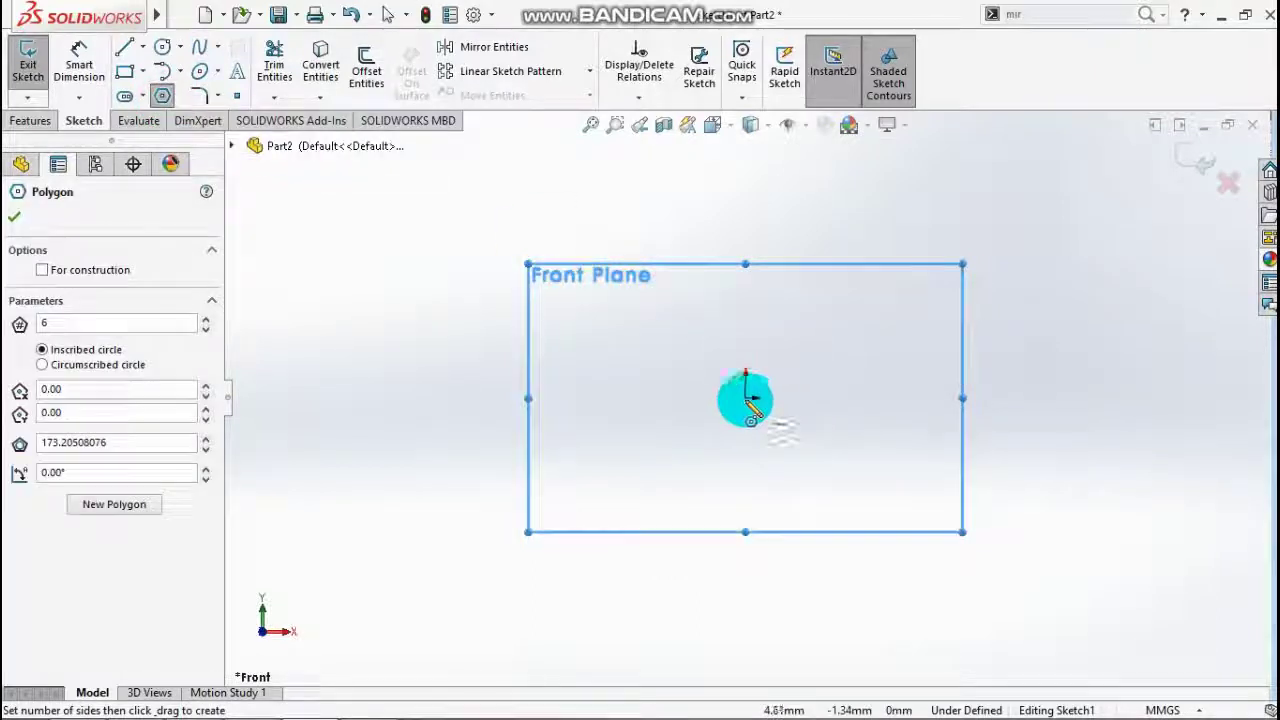
mouse_move(745, 398)
left_mouse_down()
mouse_move(800, 463)
mouse_move(800, 497)
left_mouse_up()
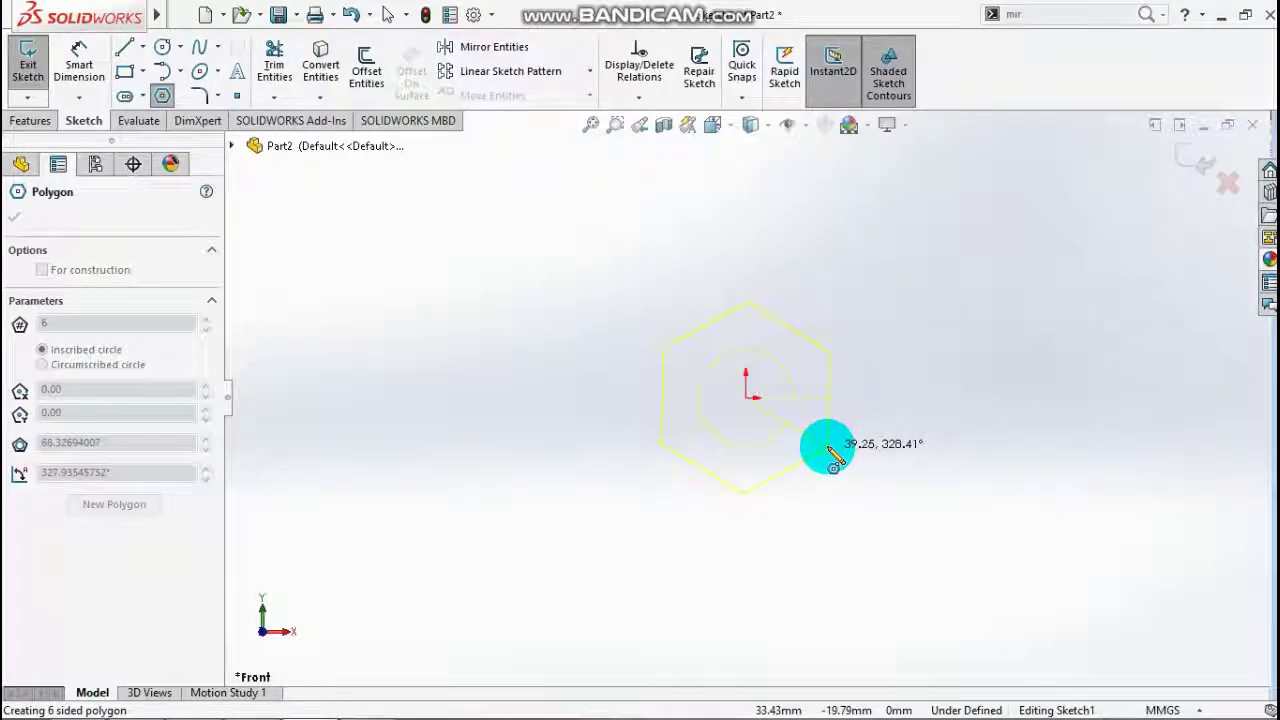
left_click_drag(834, 455, 835, 456)
Shrink the hexagon to about a fifth of its drawn size by changing its inscribed-circle diameter
left_click(80, 68)
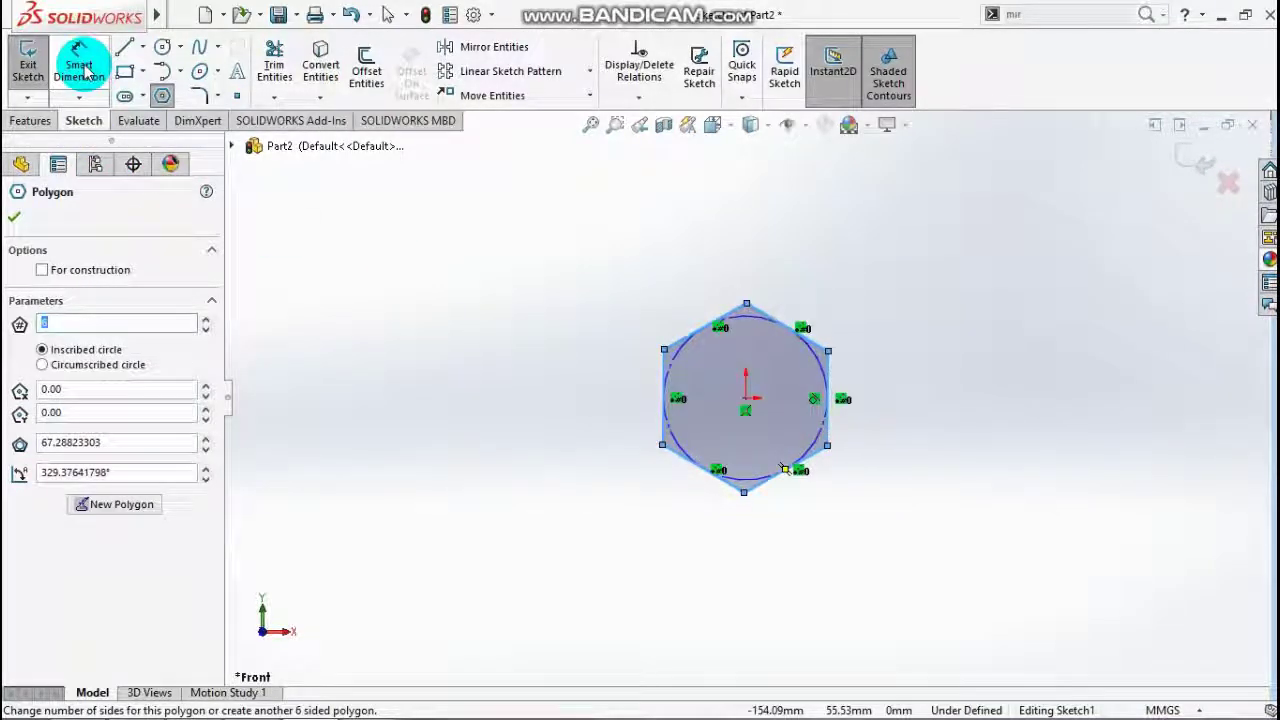
left_click(119, 444)
type("1")
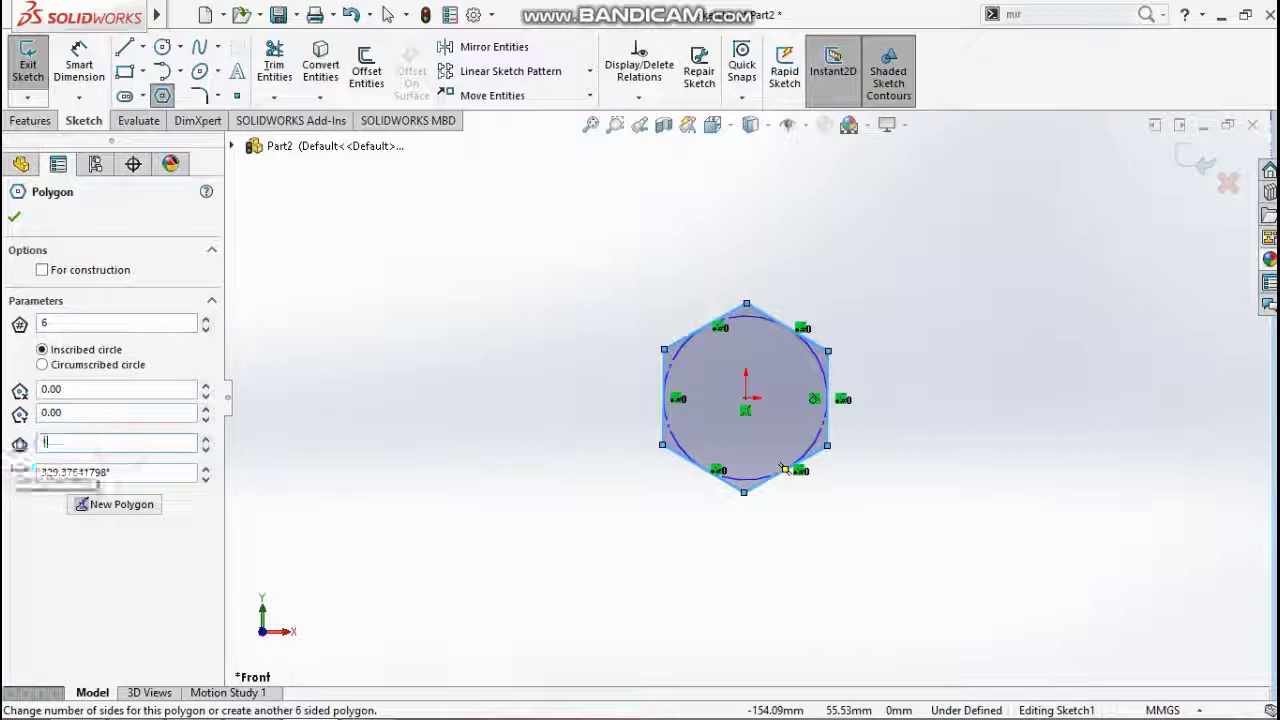
type("0")
key("Return")
left_click(9, 218)
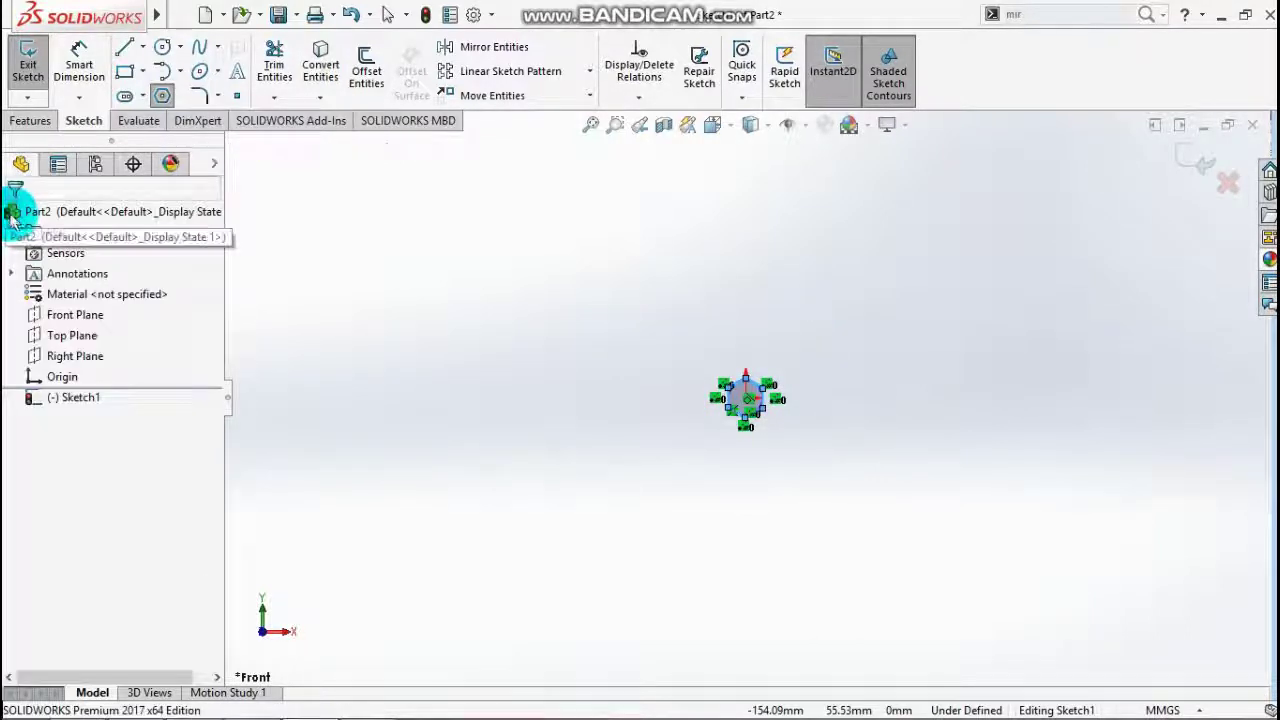
key("f")
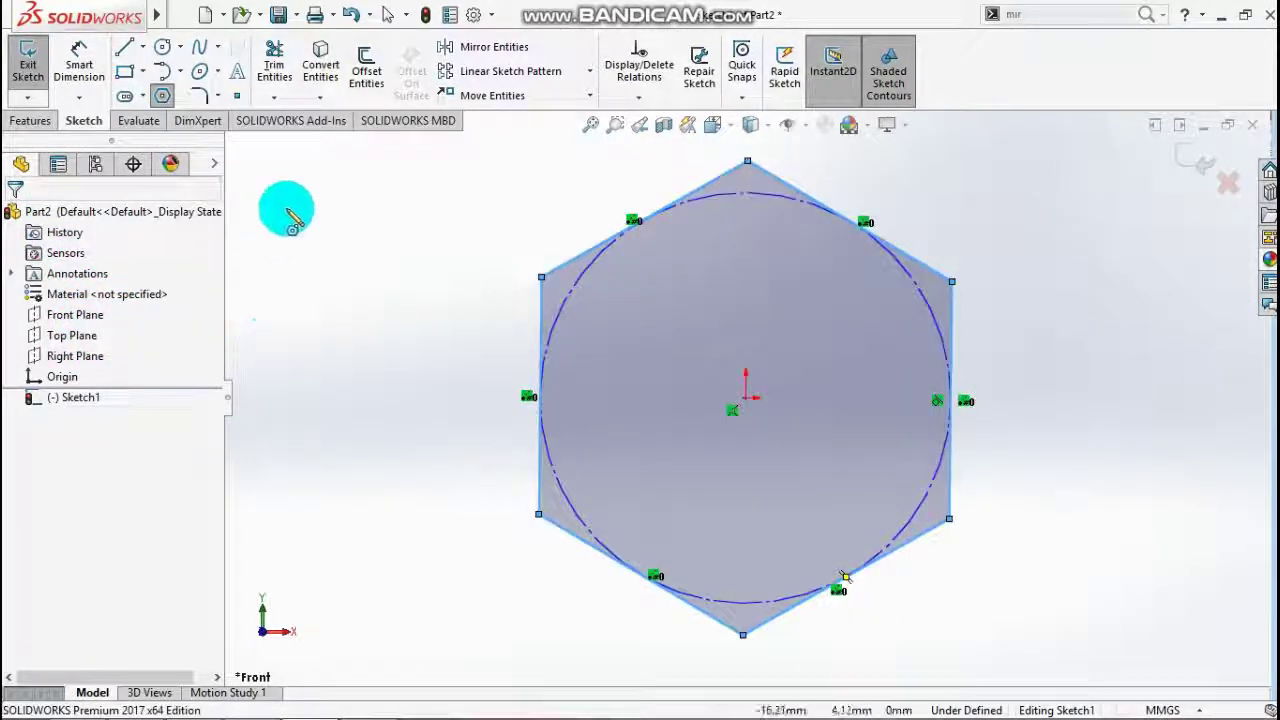
Extrude the hexagon as a blind boss in the reversed direction, shallower than the default 10 mm
left_click(45, 120)
left_click(36, 60)
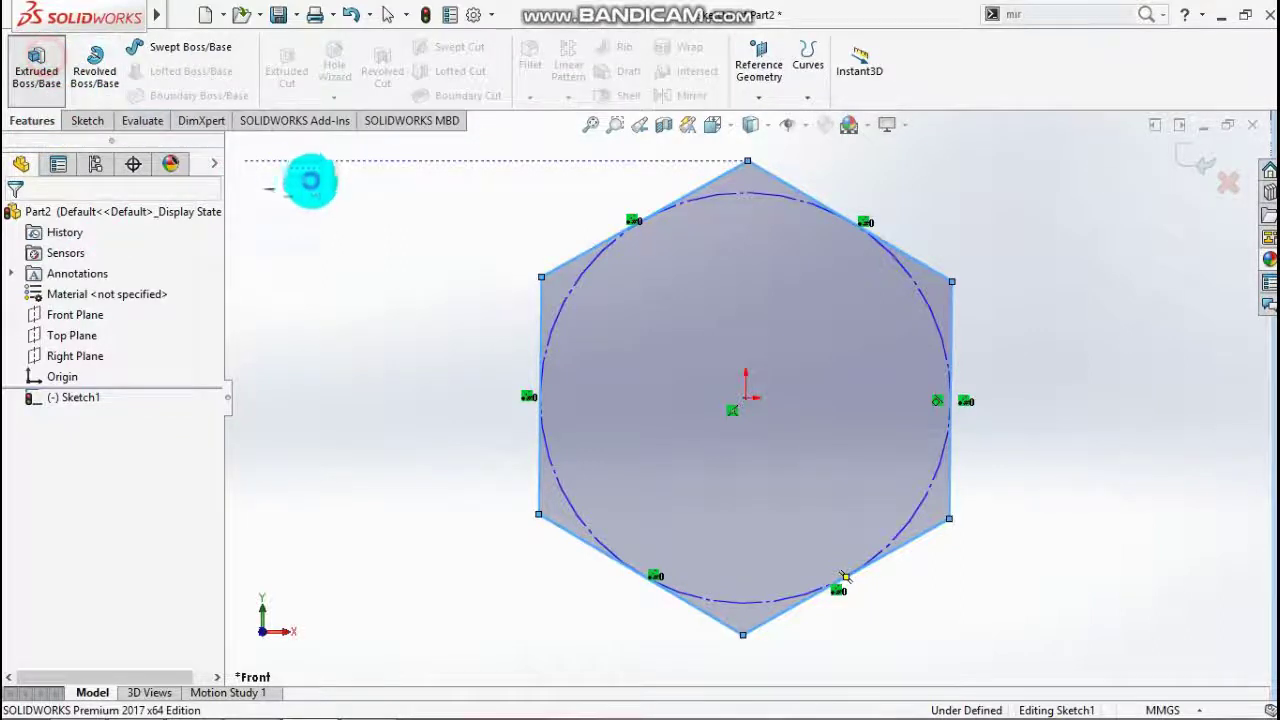
left_click(19, 330)
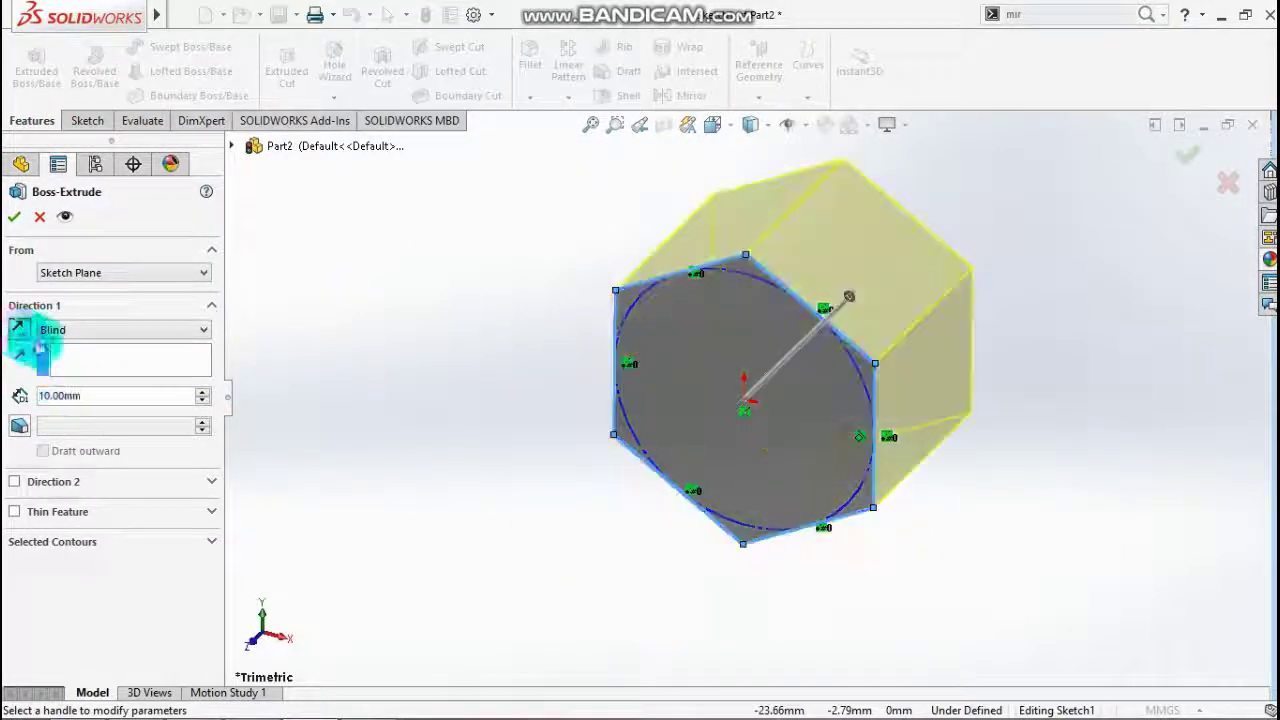
left_click(83, 397)
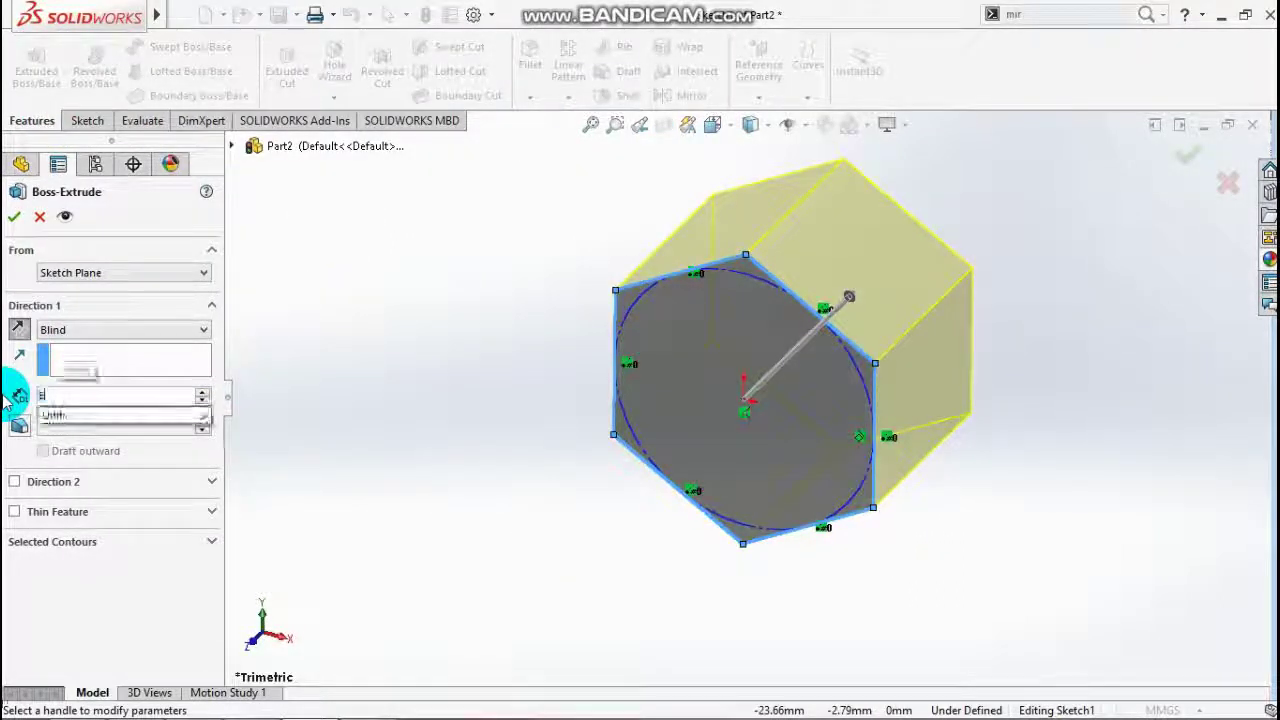
left_click(14, 215)
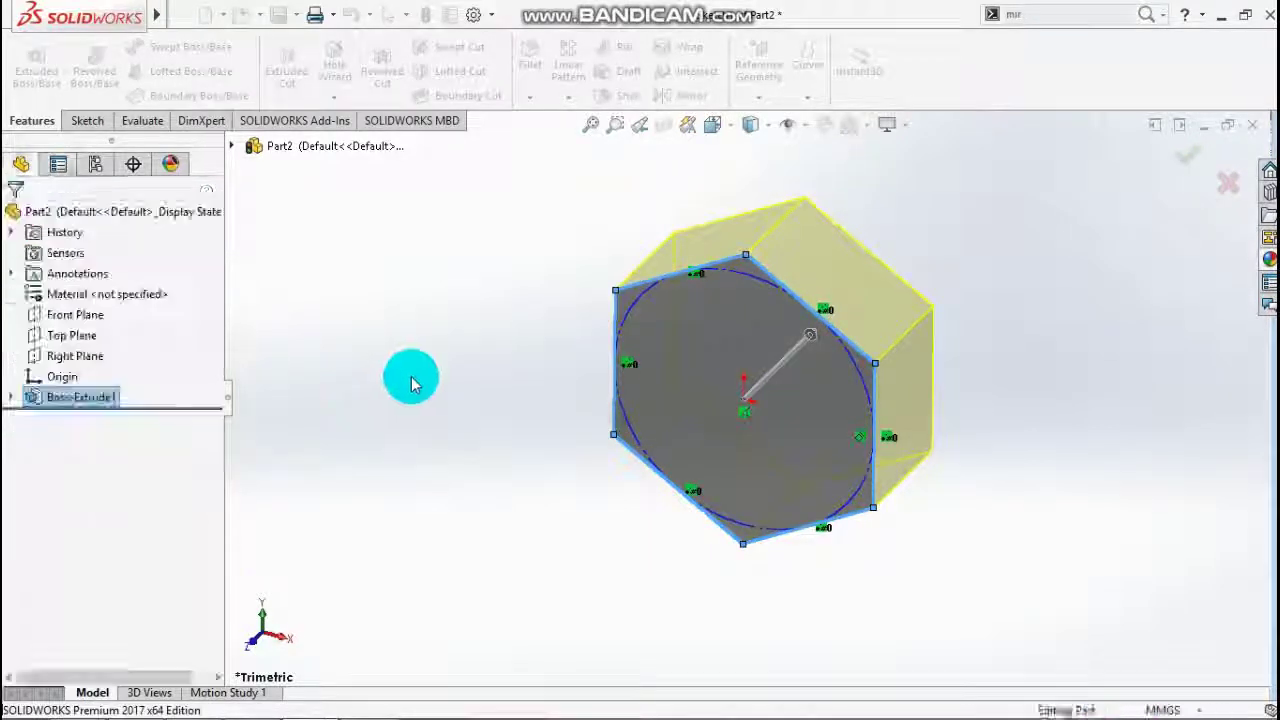
Open a sketch on the hexagon's front face and draw a circle centred on the origin, about 8 mm in diameter
left_click(810, 428)
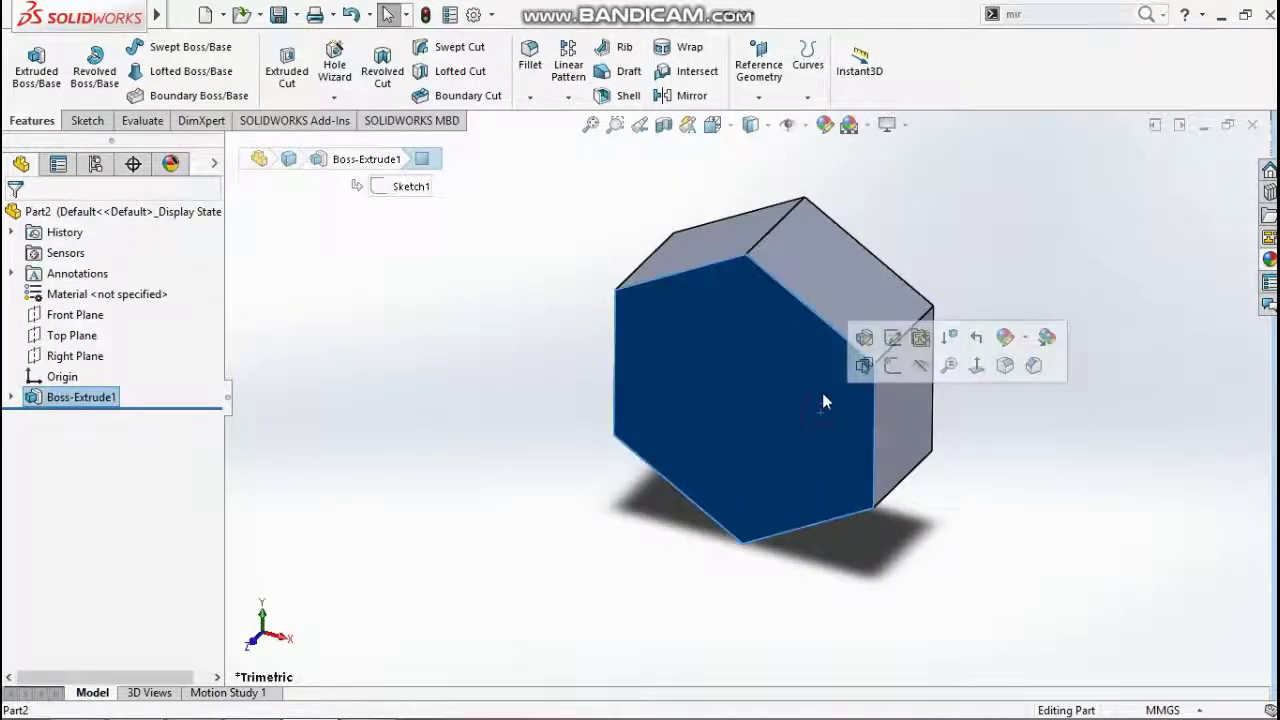
left_click(861, 348)
key("space")
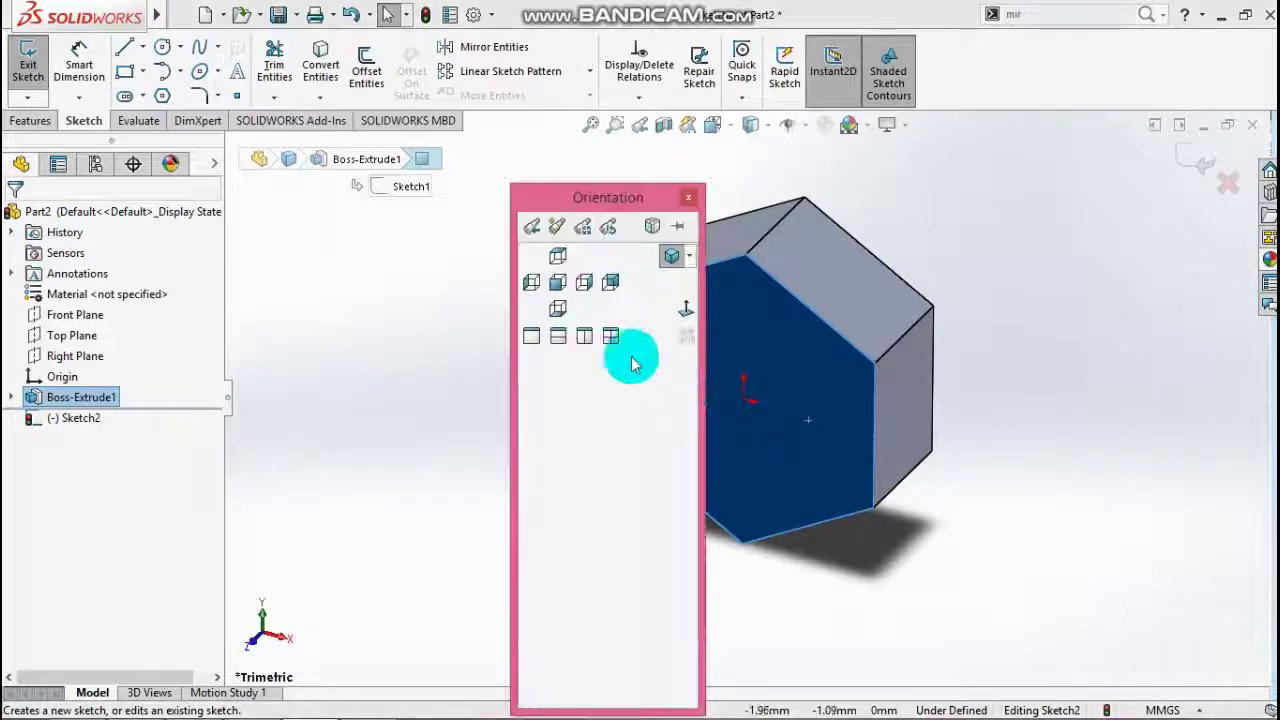
left_click(563, 286)
left_click(162, 47)
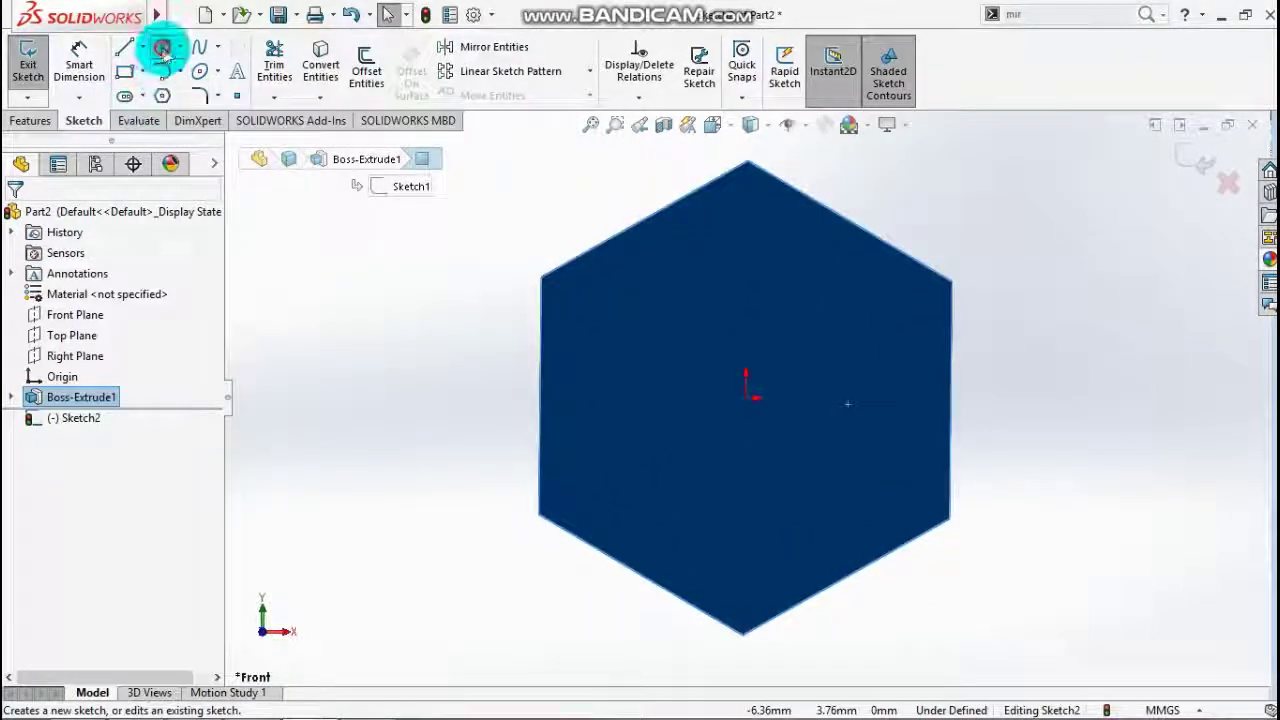
left_click_drag(766, 413, 838, 467)
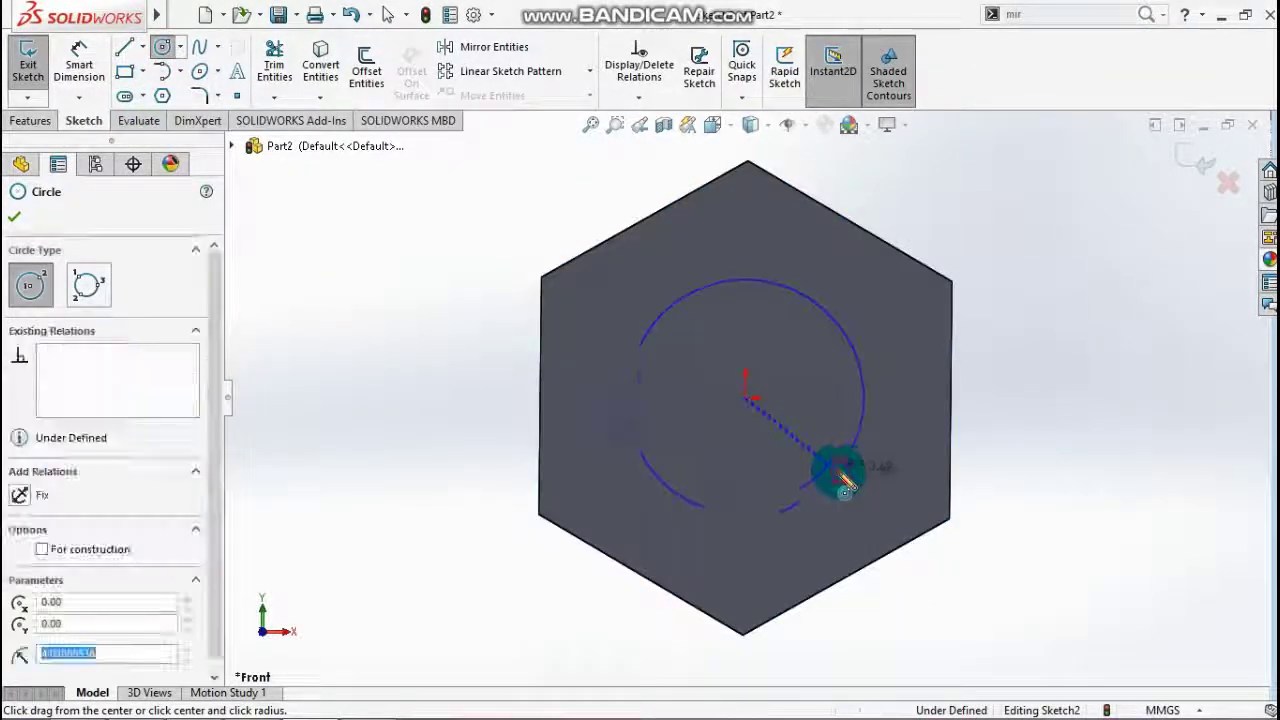
left_click(62, 88)
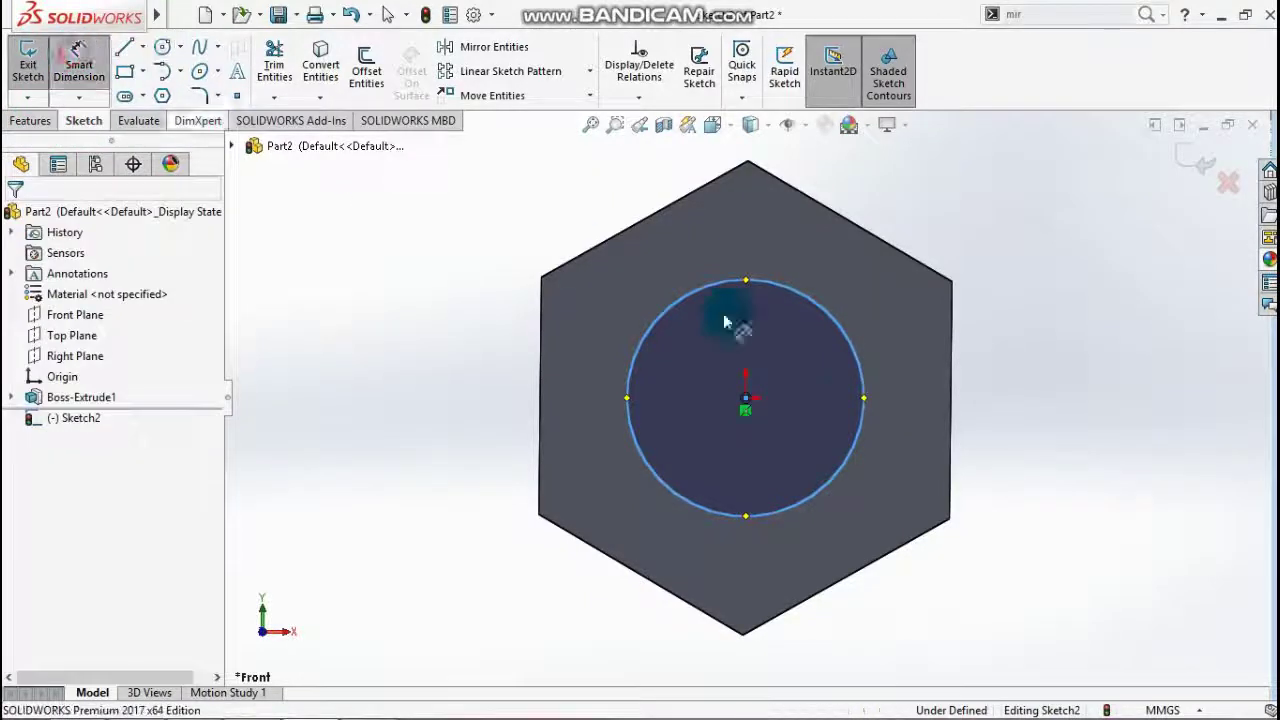
left_click(862, 390)
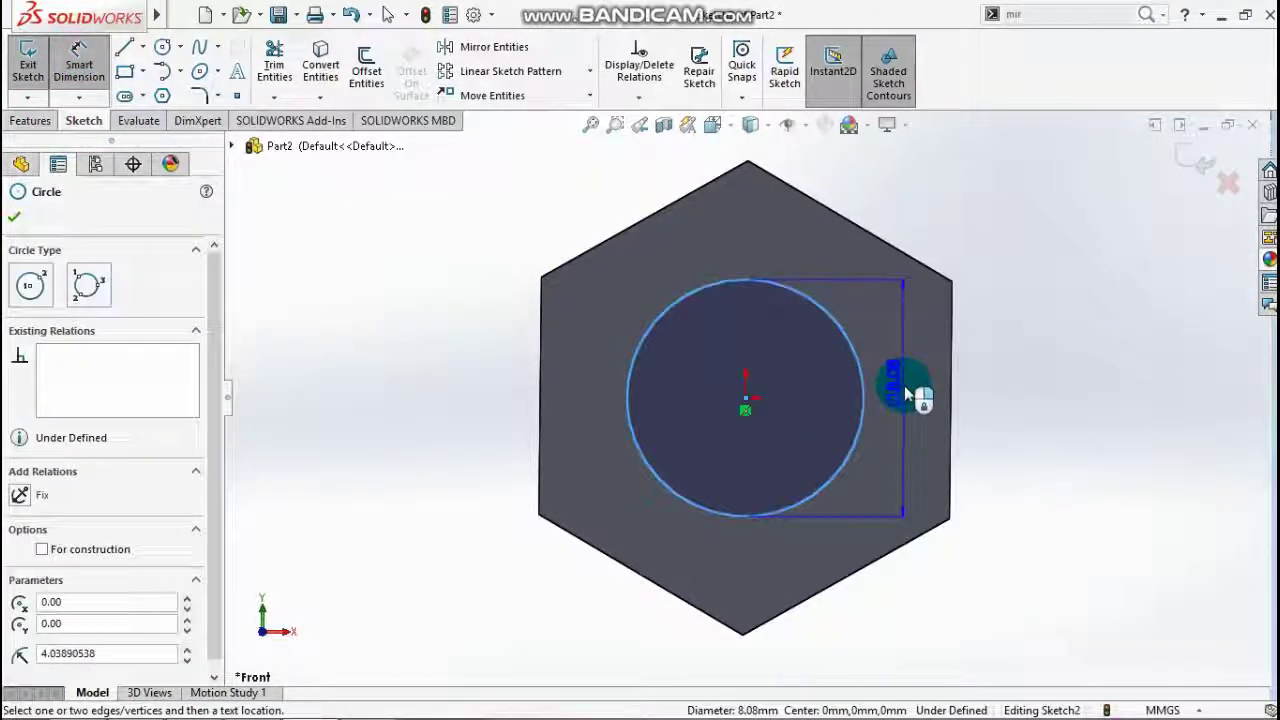
key("Escape")
key("Escape")
Make the circle tangent to the upper-right edge of the hexagon and close the sketch
left_click(848, 349)
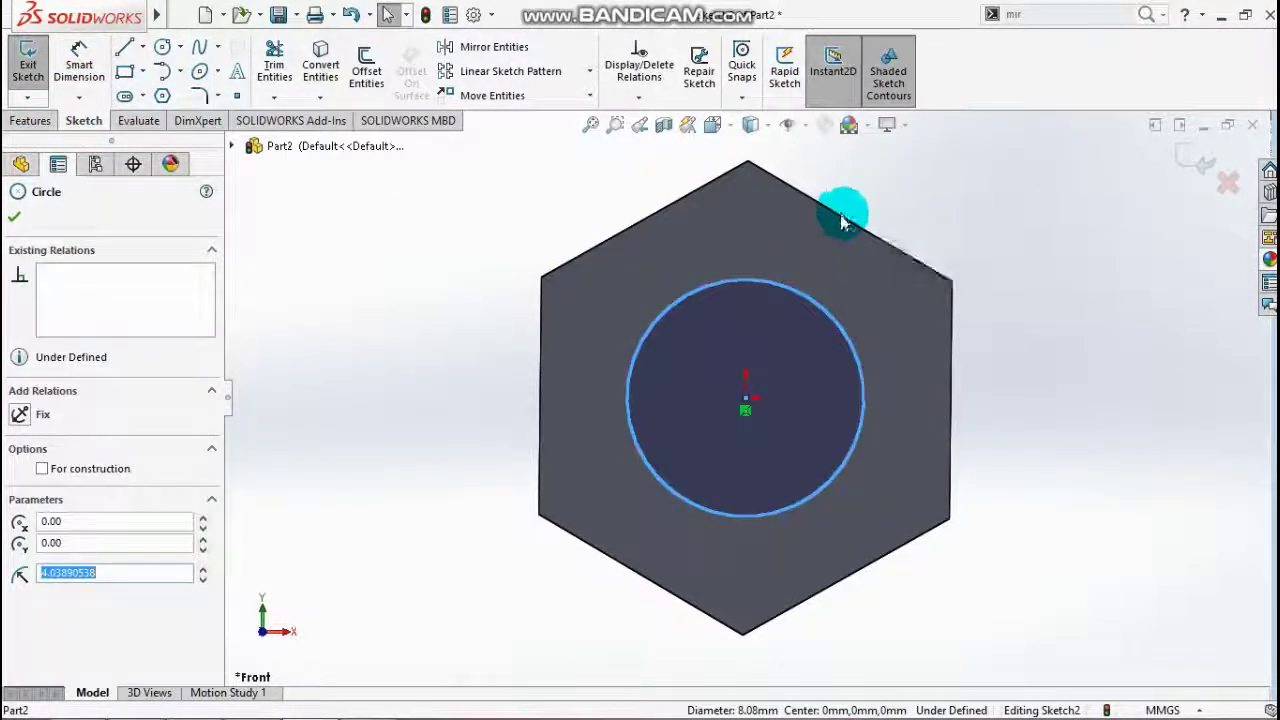
left_click(846, 218, "ctrl")
left_click(17, 520)
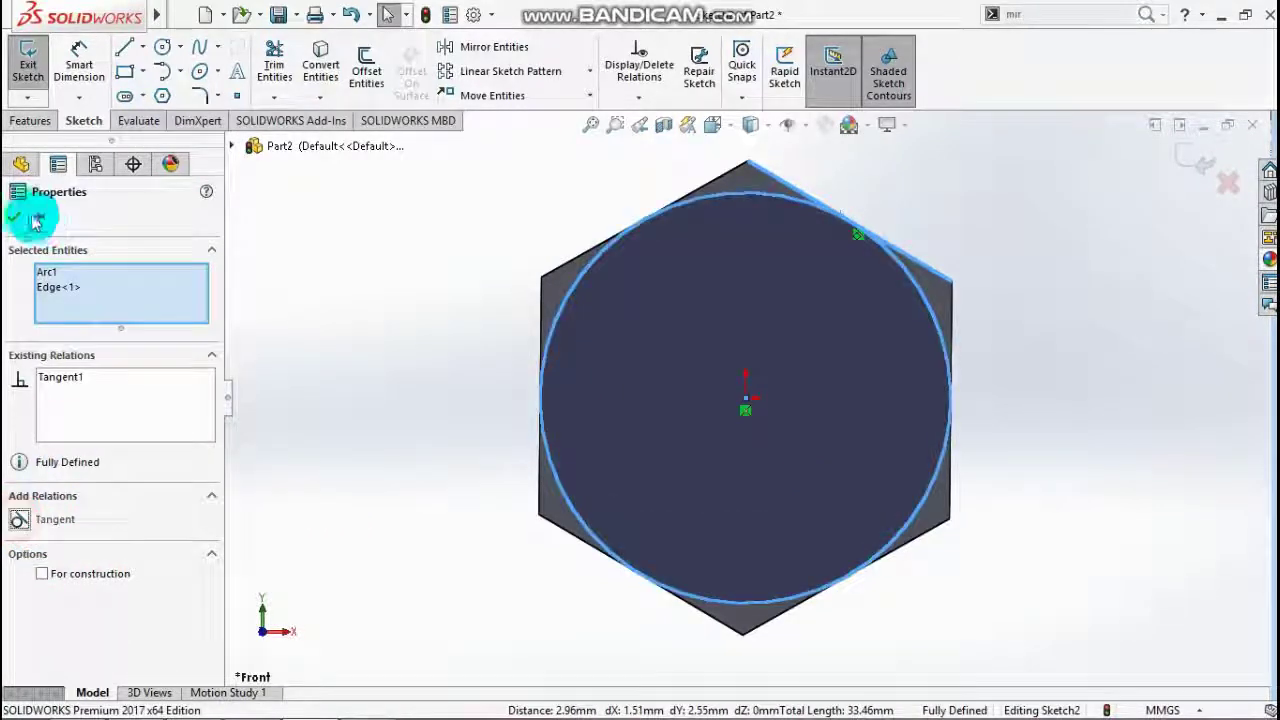
left_click(14, 216)
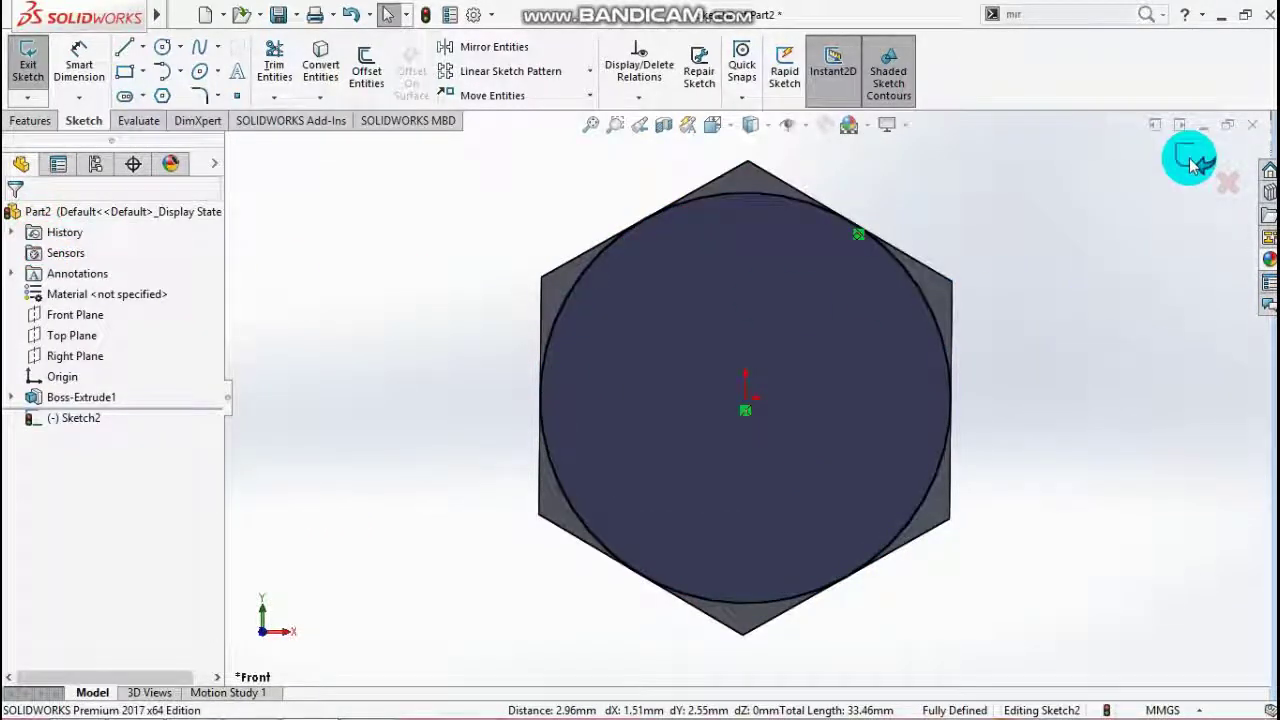
left_click(28, 62)
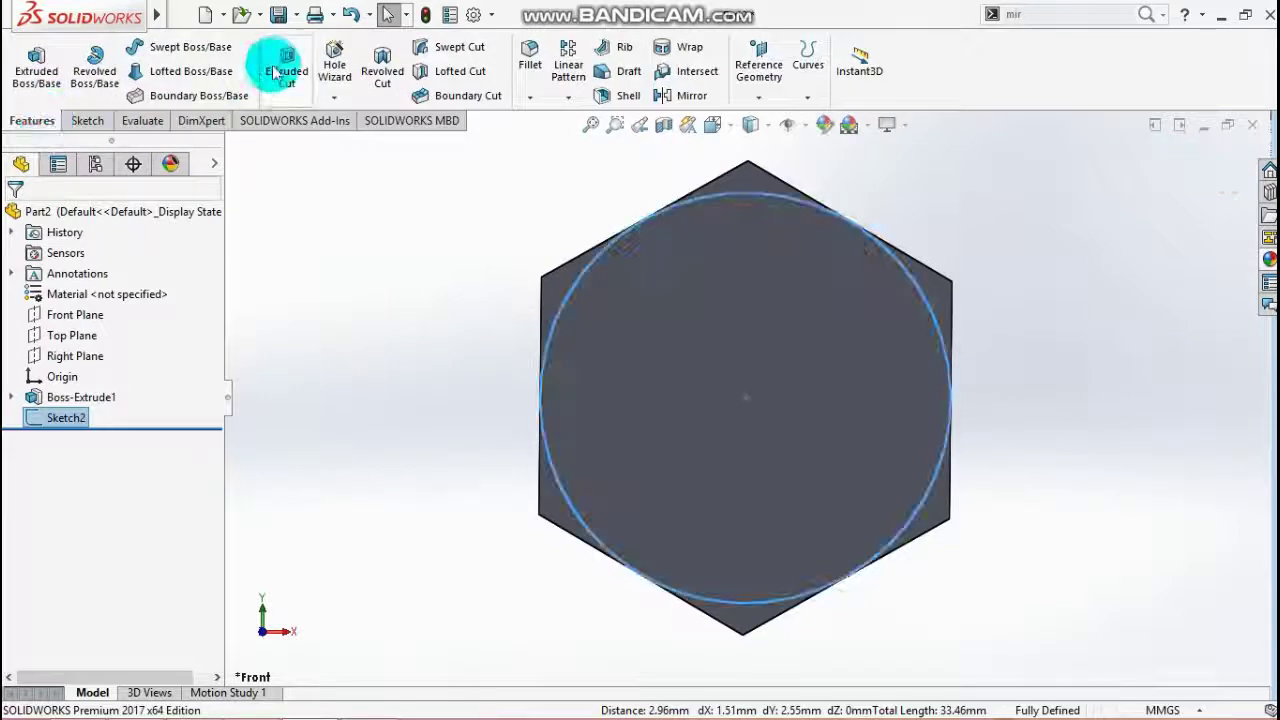
Cut the hexagon's corners outside the circle with a 6 mm blind extruded cut, flipped side to cut, and 60° draft
left_click(280, 72)
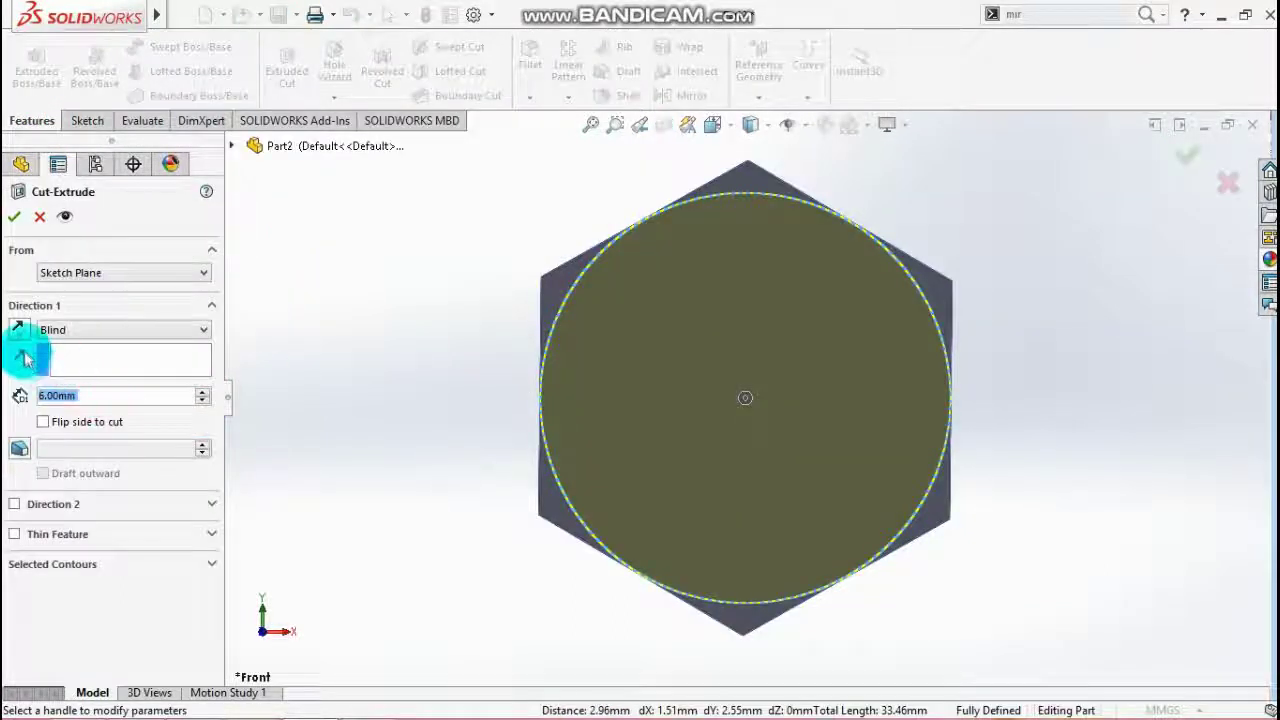
left_click(22, 452)
left_click(73, 455)
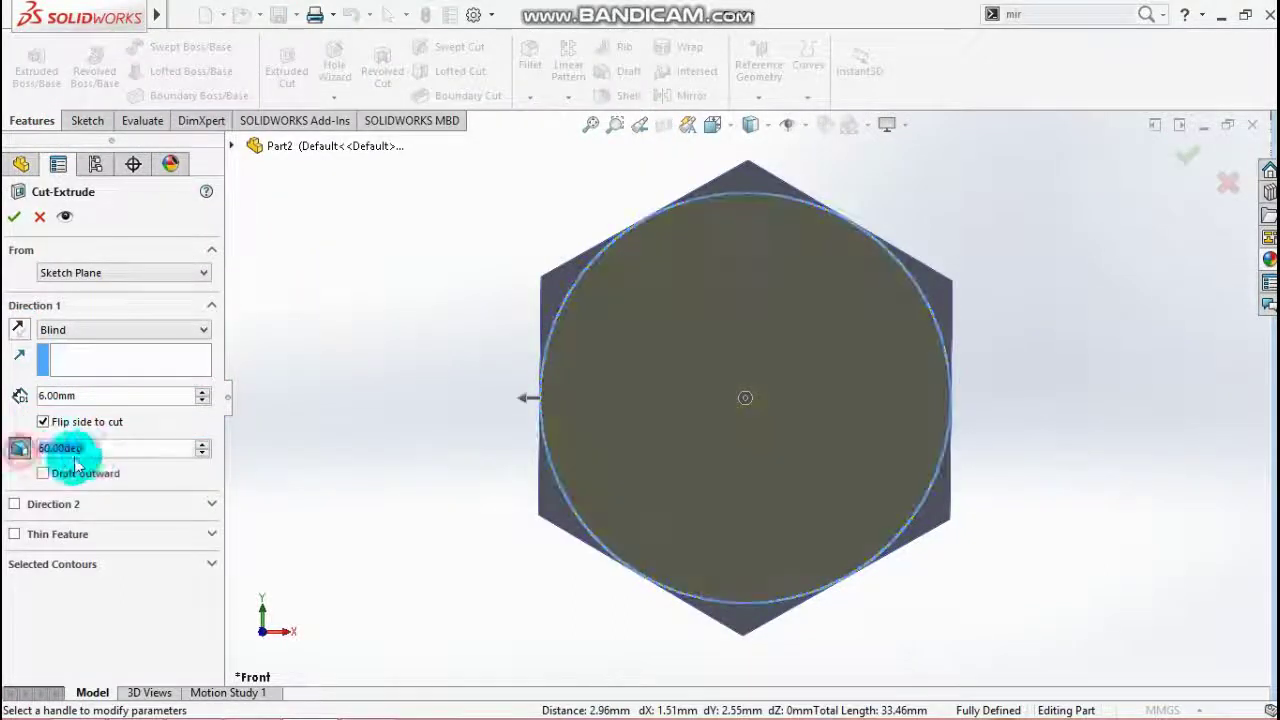
left_click(14, 217)
Create a reference plane midway between the nut's front and back faces
middle_click_drag(1240, 434, 1100, 517)
left_click(1116, 510)
left_click(758, 55)
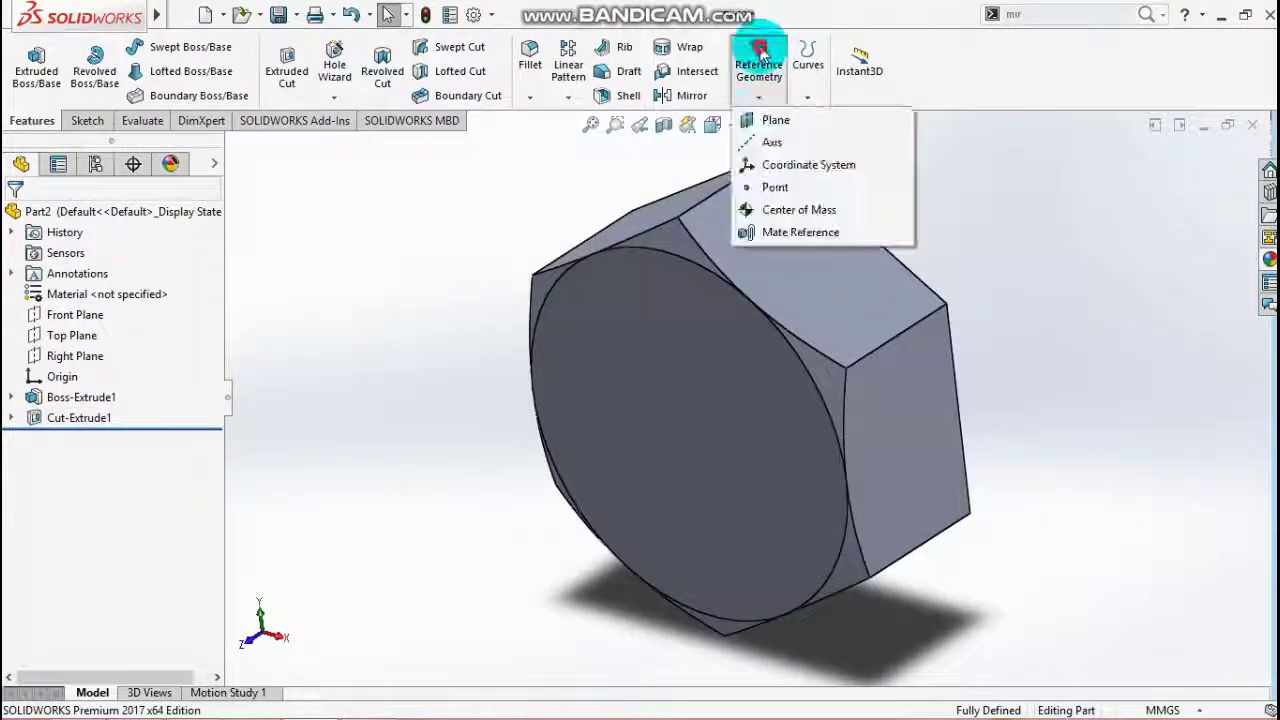
left_click(765, 117)
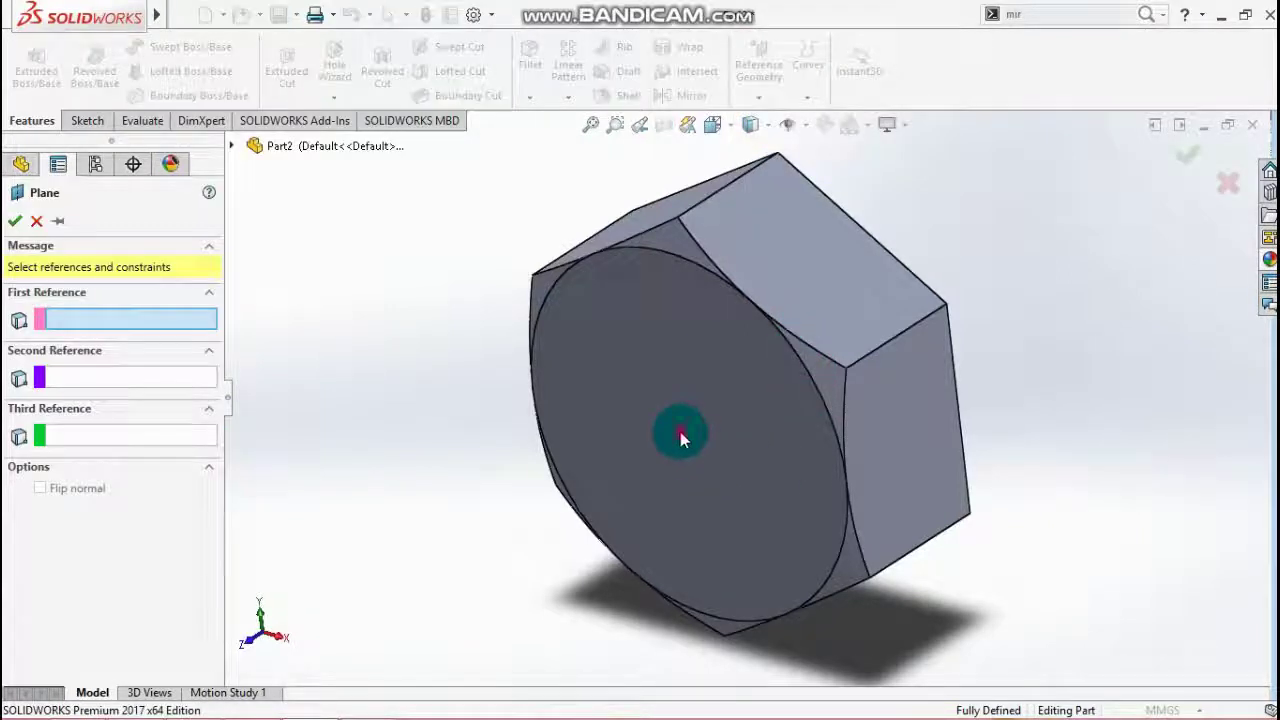
left_click(680, 431)
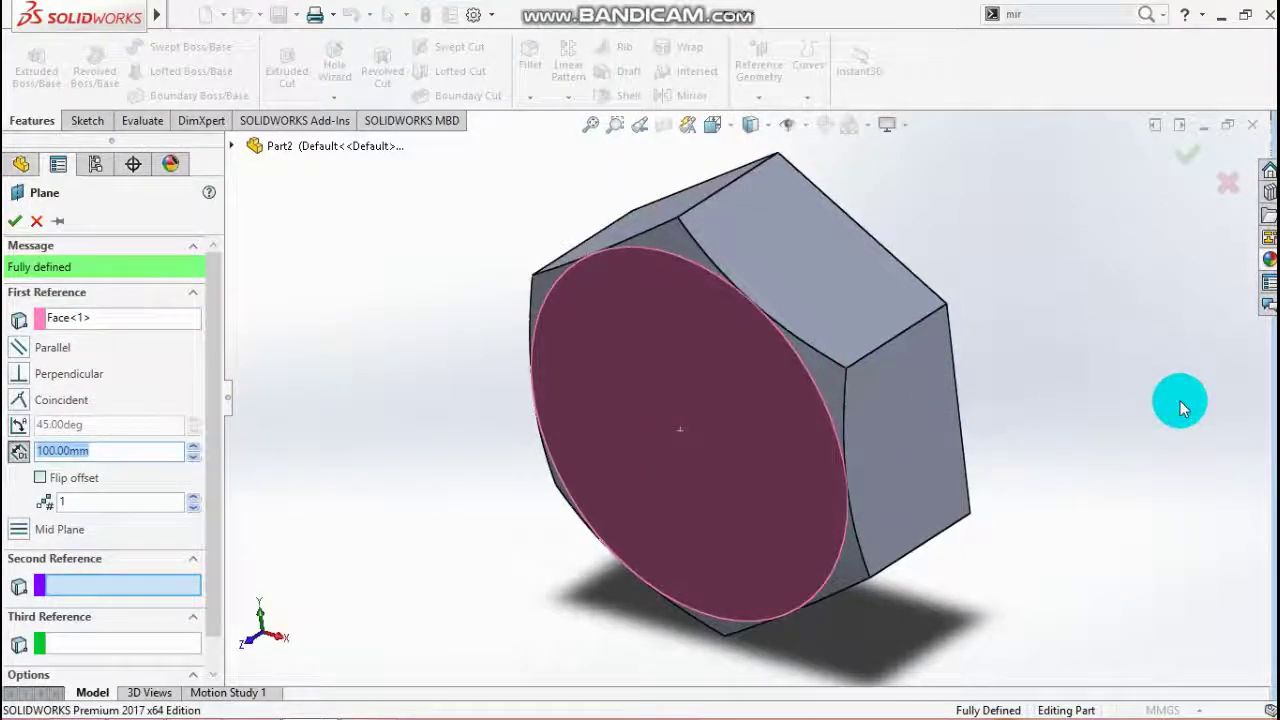
scroll(1140, 406, "up", 4)
scroll(894, 374, "down", 2)
middle_click_drag(850, 382, 654, 394)
left_click(654, 394)
middle_click_drag(908, 543, 1000, 473)
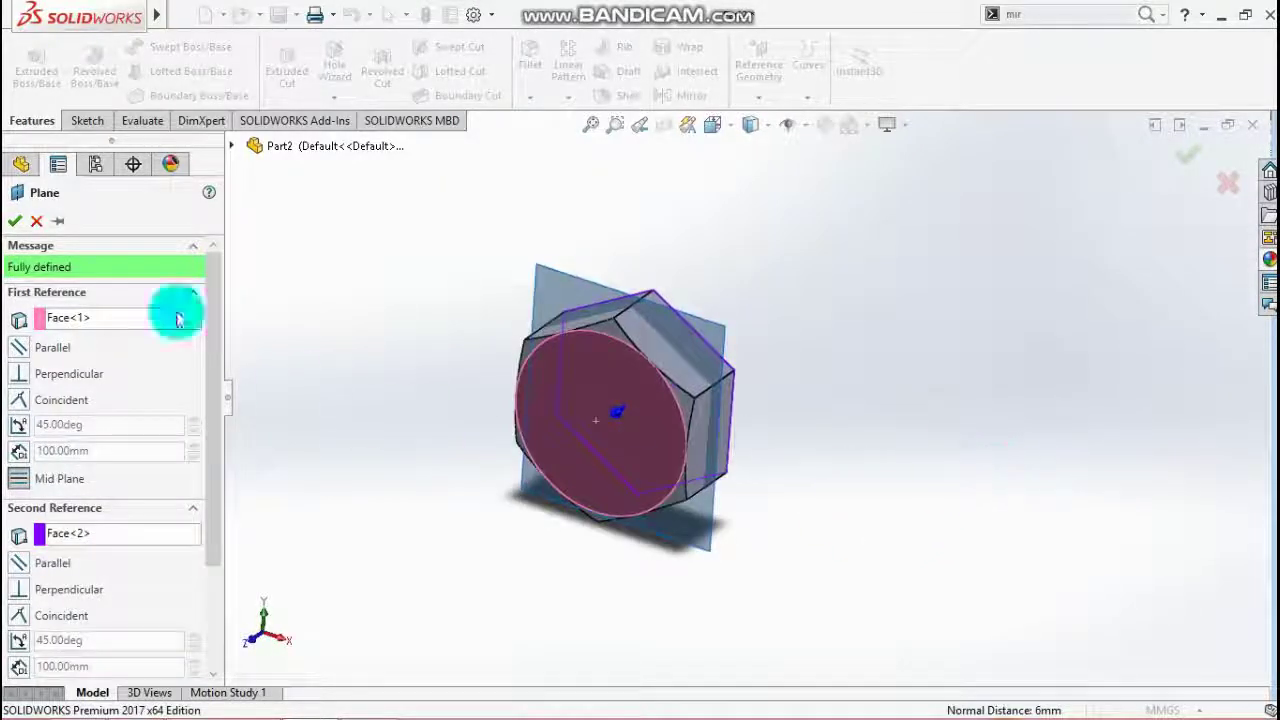
left_click(14, 221)
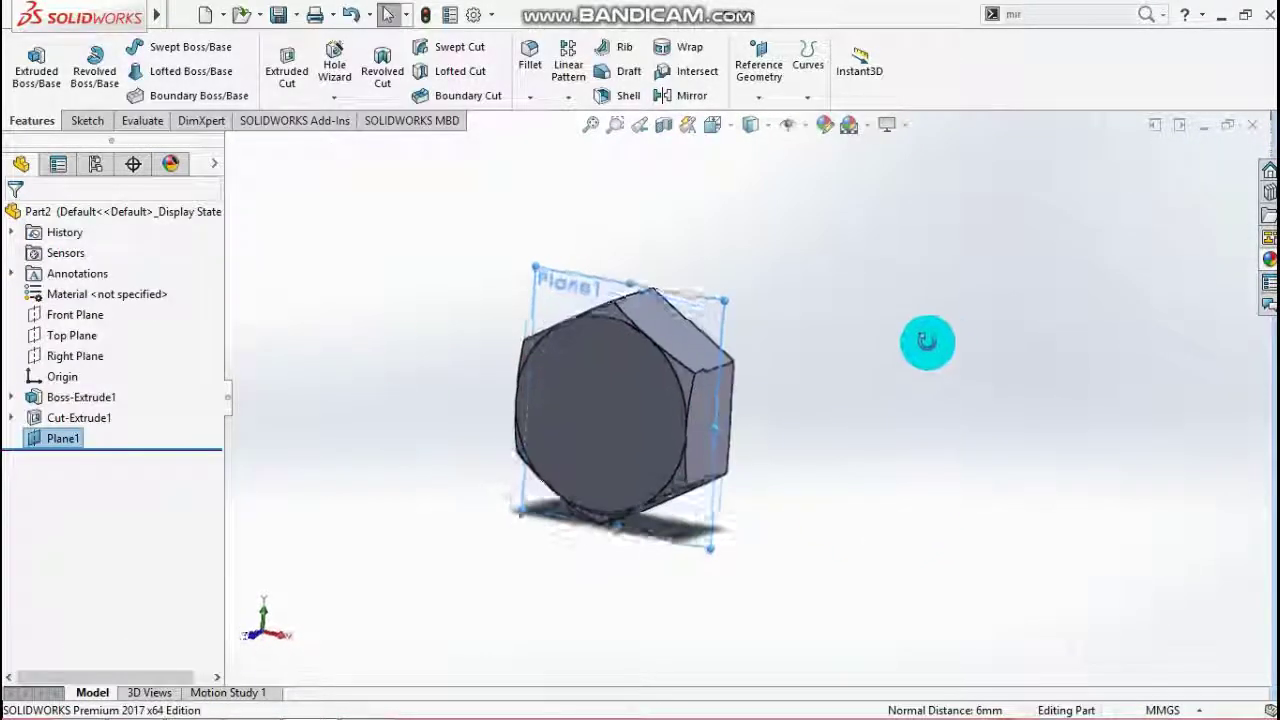
Mirror the corner-bevelling cut about the mid-plane onto the nut's back side
left_click(685, 96)
scroll(633, 330, "down", 2)
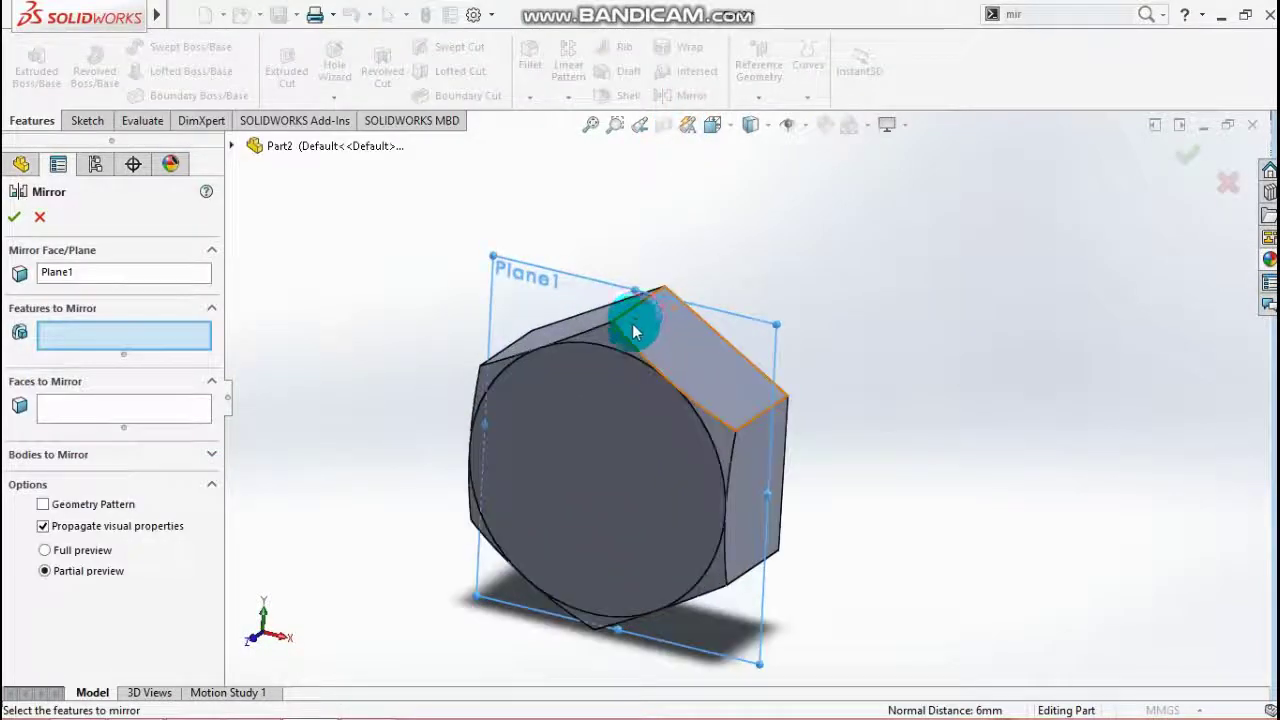
scroll(633, 330, "down", 2)
left_click(607, 356)
scroll(1020, 429, "up", 3)
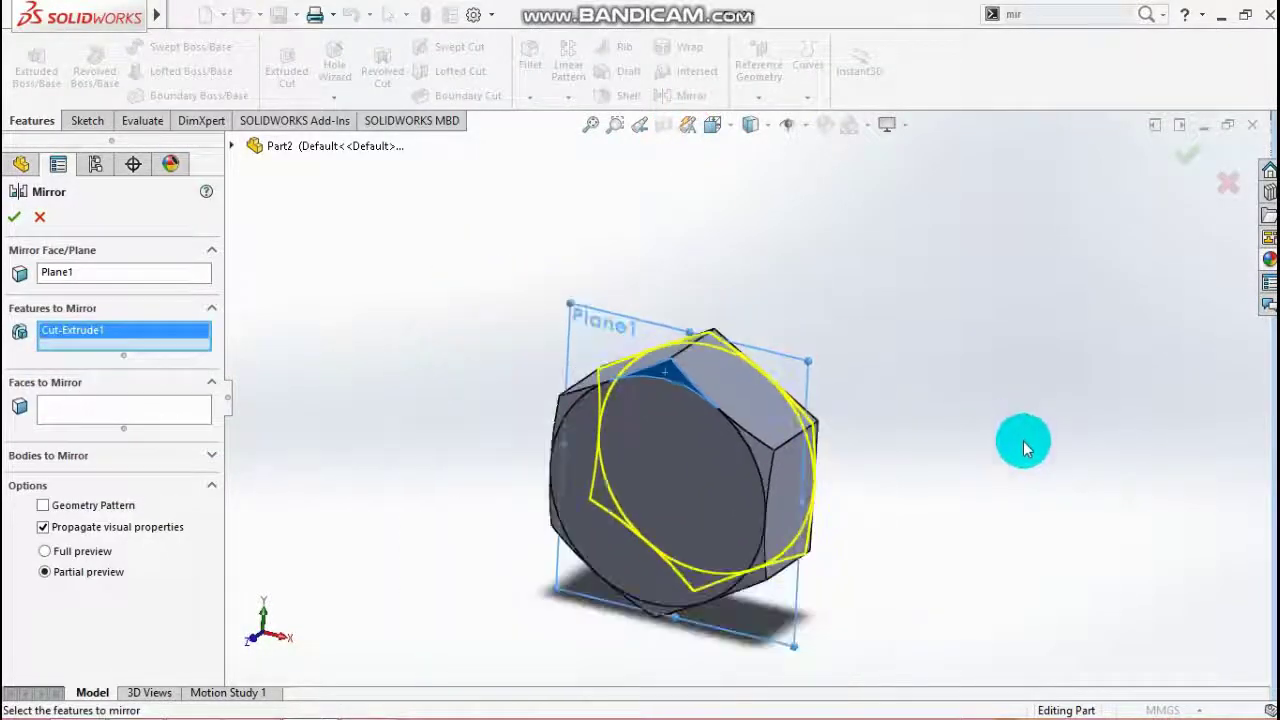
middle_click_drag(1023, 443, 960, 495)
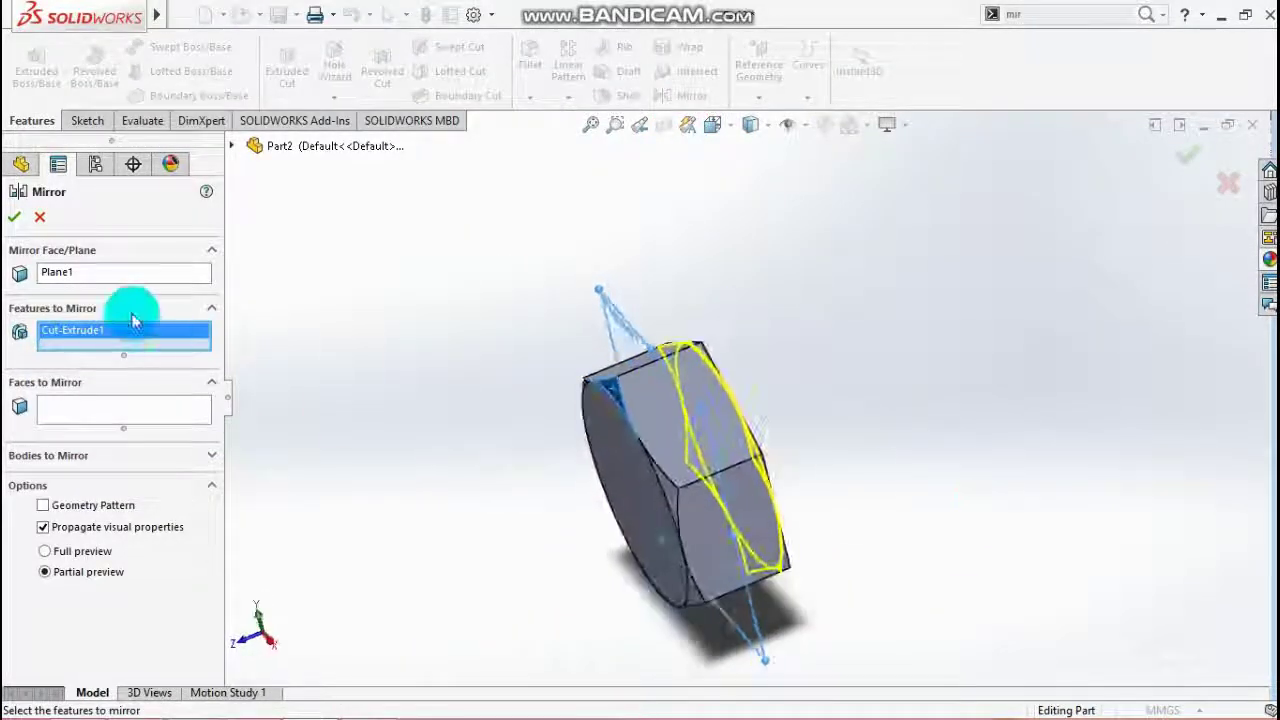
left_click(14, 216)
Hide the reference plane used for the mirror
middle_click_drag(938, 404, 960, 371)
right_click(62, 438)
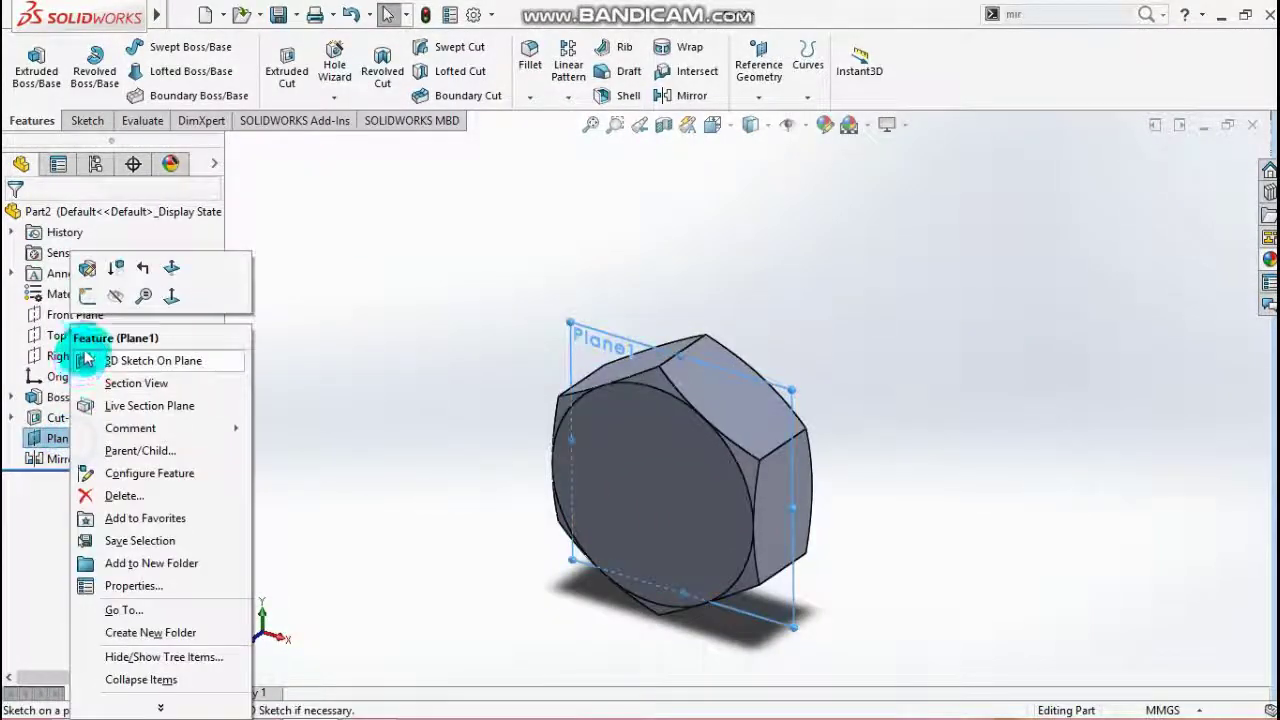
left_click(116, 297)
Open a sketch on the nut's front face and draw a circle centred on the origin, about 6.8 mm in diameter
middle_click_drag(1068, 503, 545, 500)
left_click(414, 449)
left_click(471, 389)
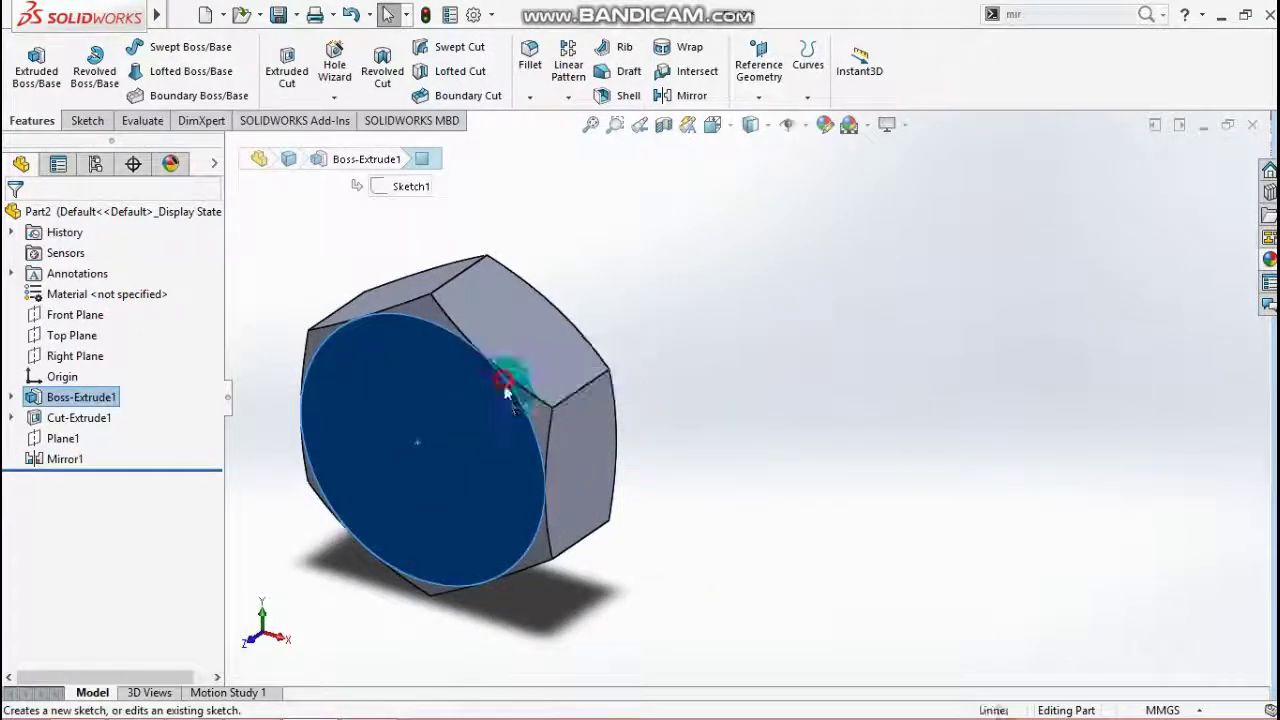
key("space")
left_click(509, 280)
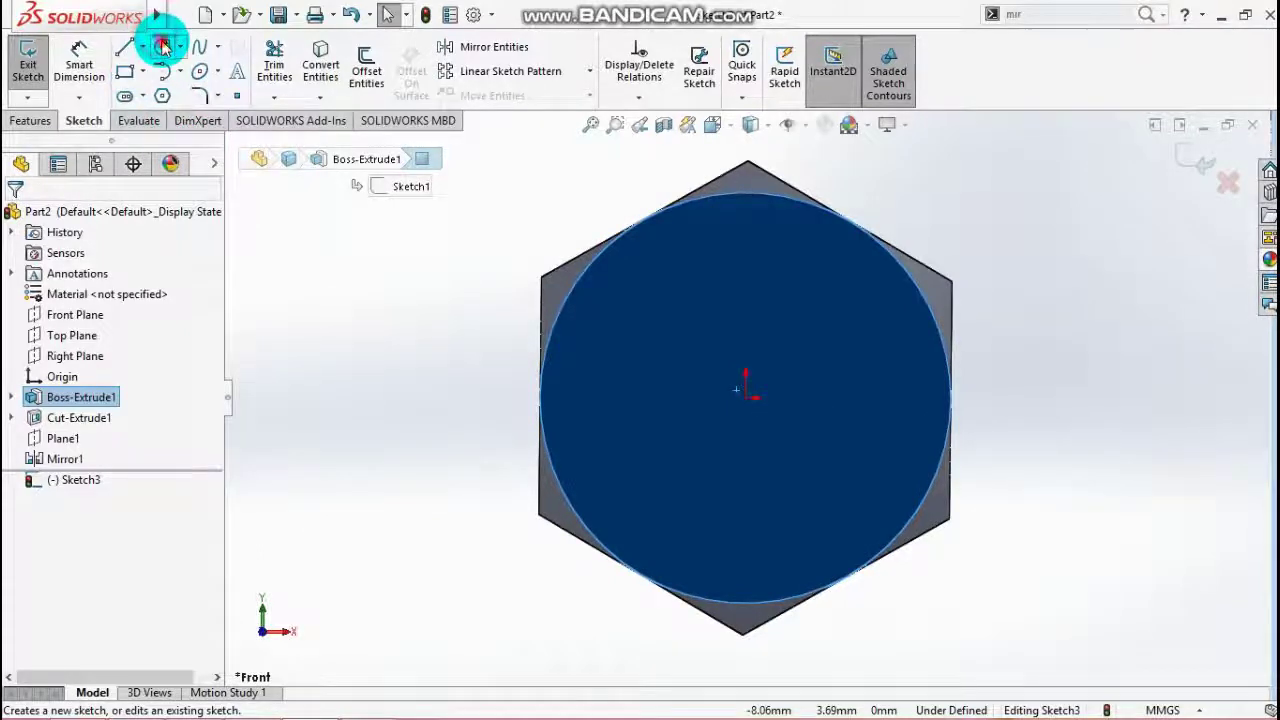
left_click(162, 47)
left_click(745, 398)
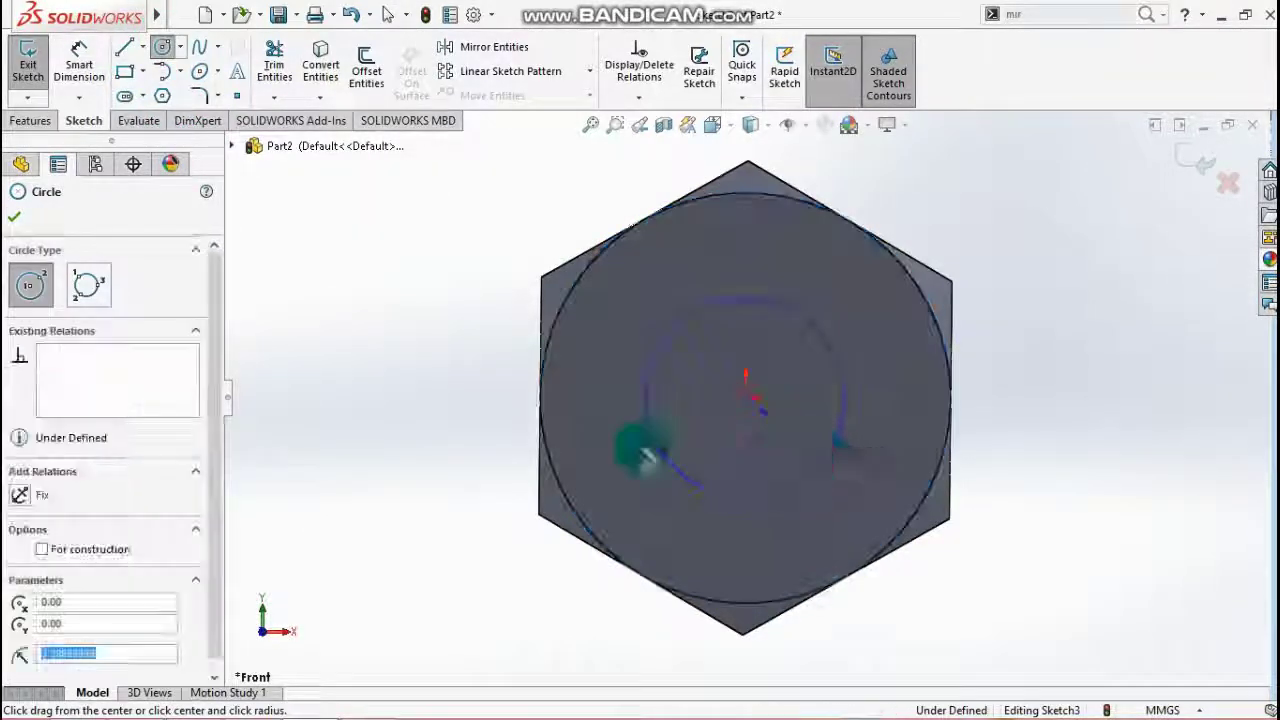
left_click(654, 440)
key("Escape")
Dimension the circle's diameter as 8 mm and close the sketch
left_click(842, 420)
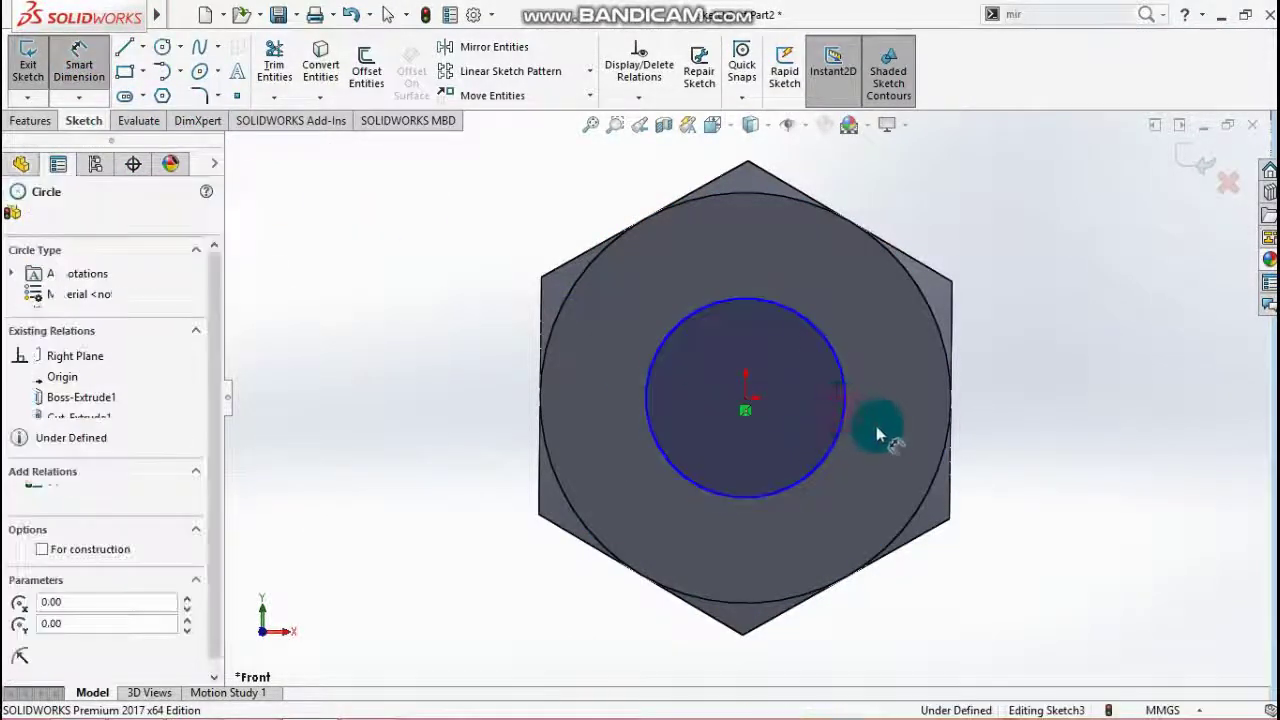
left_click(882, 436)
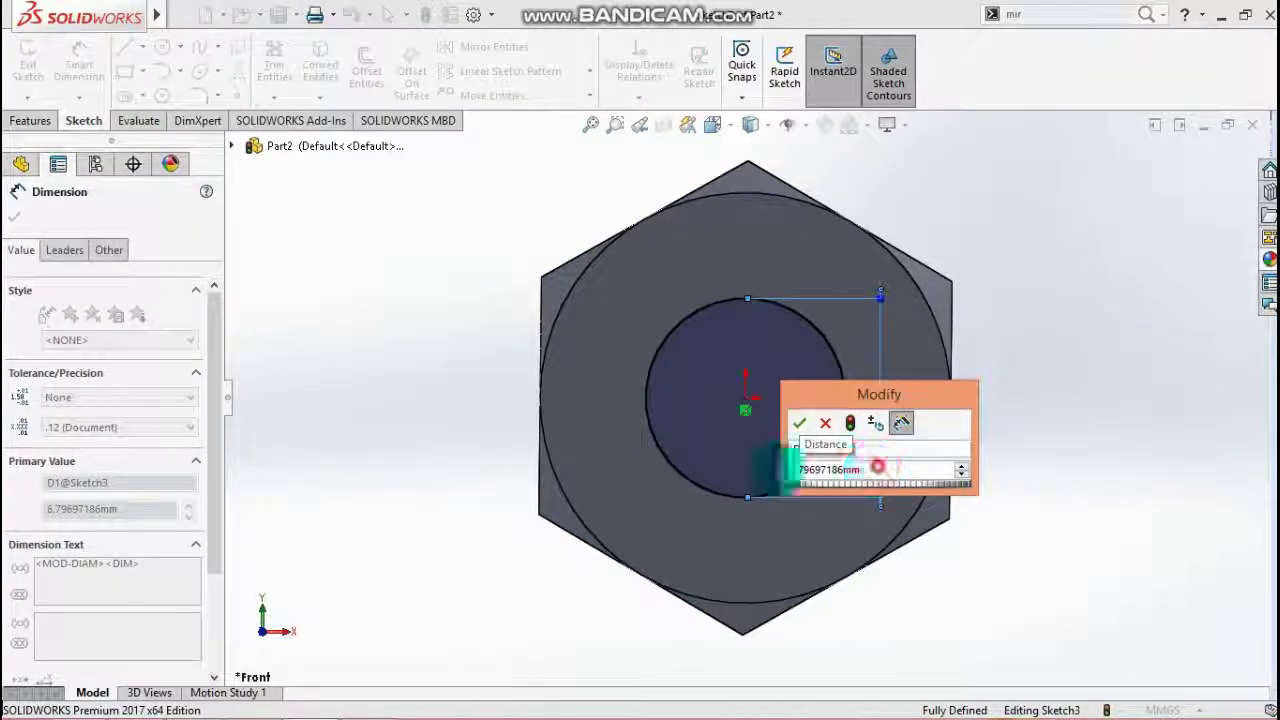
type("8")
key("Return")
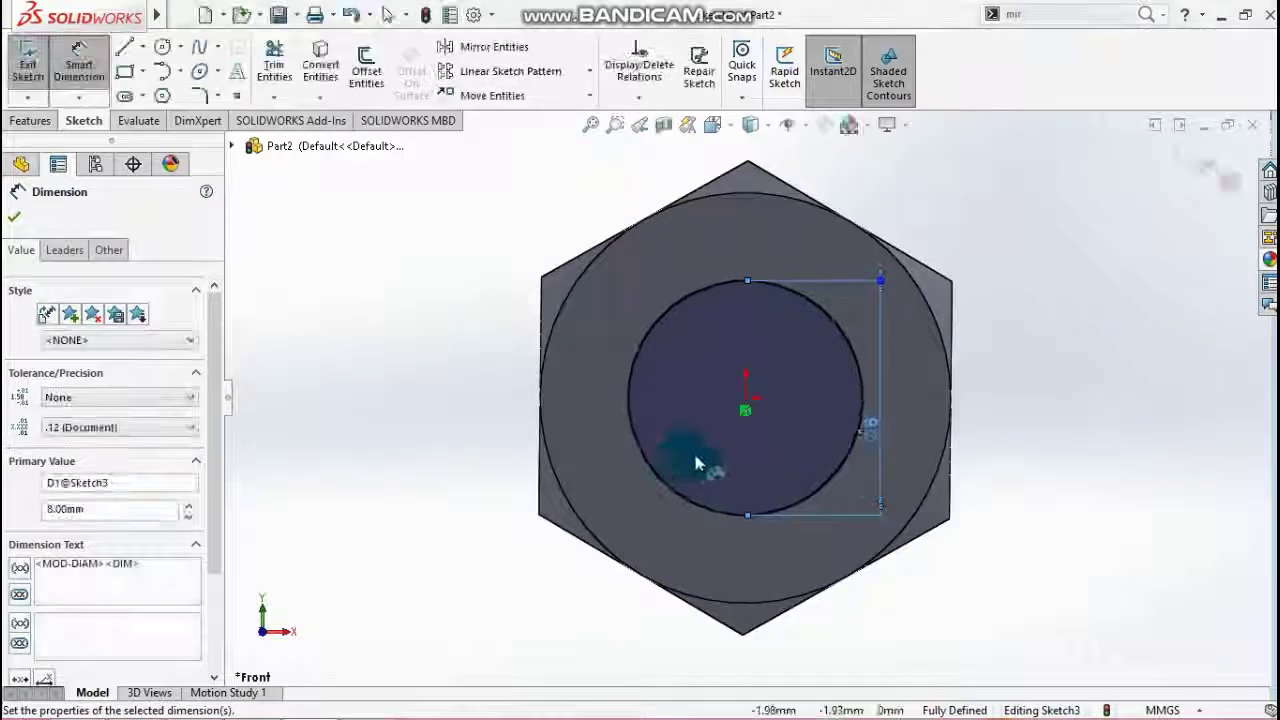
left_click(1180, 157)
Cut the 8 mm circle through the nut with a 6 mm blind extruded cut
left_click(28, 60)
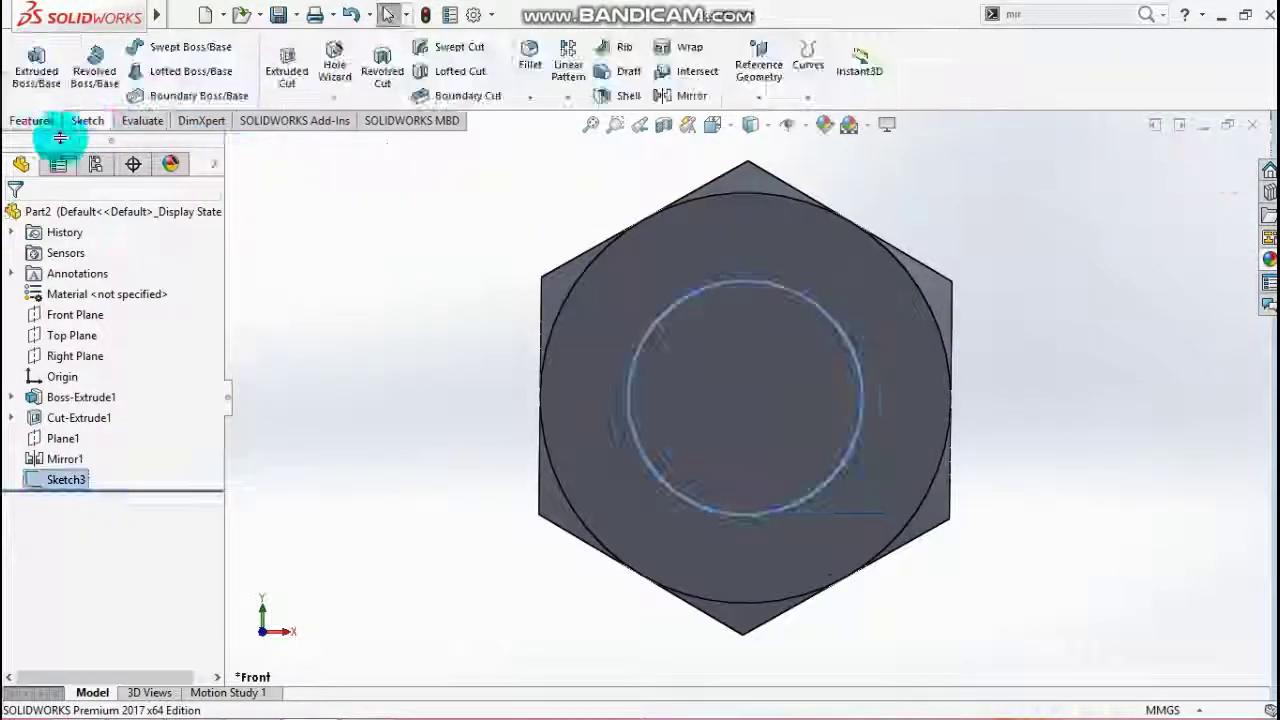
left_click(286, 66)
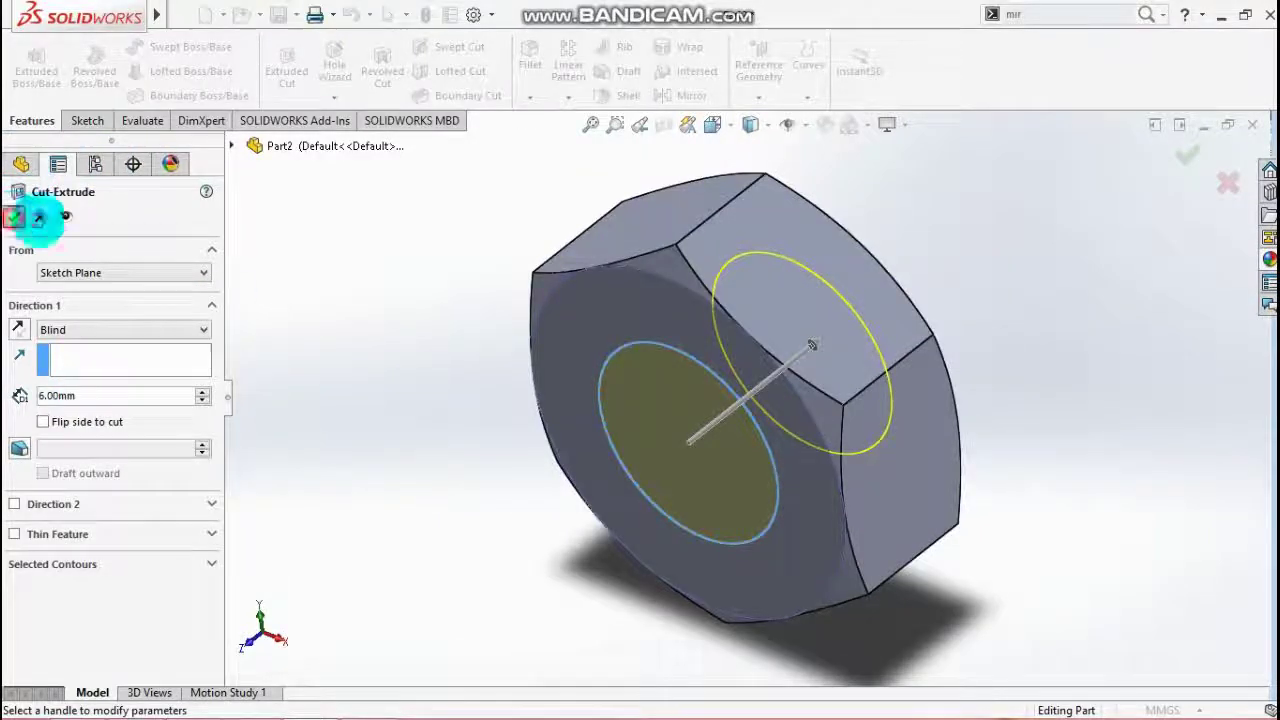
left_click(22, 217)
Chamfer the front and back edges of the bore with a 0.9 mm distance at 45°
left_click(545, 102)
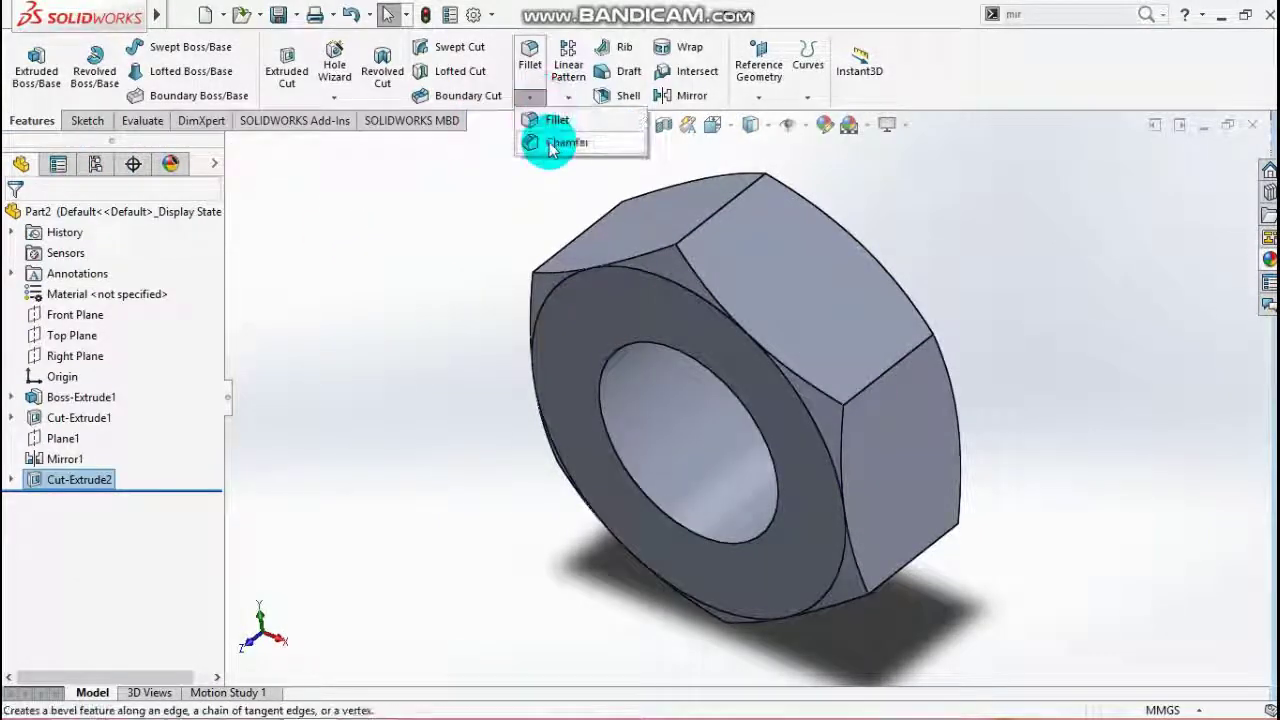
left_click(551, 143)
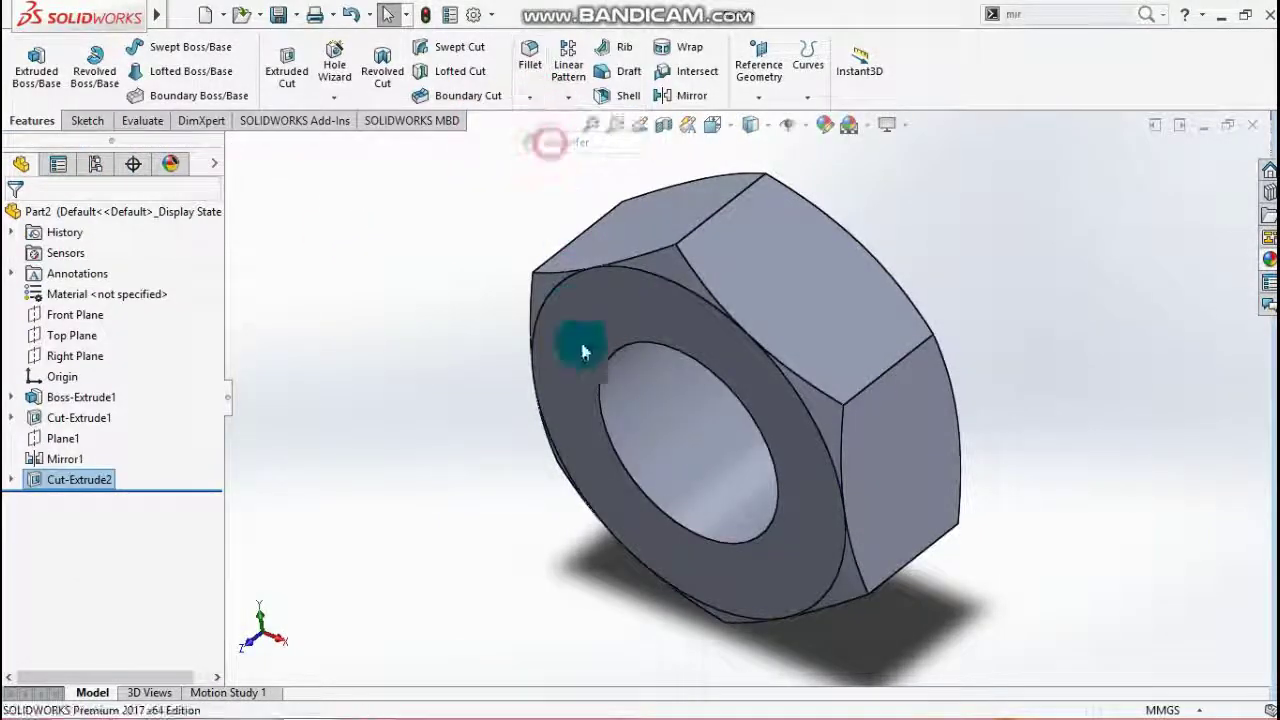
left_click(605, 422)
left_click(50, 595)
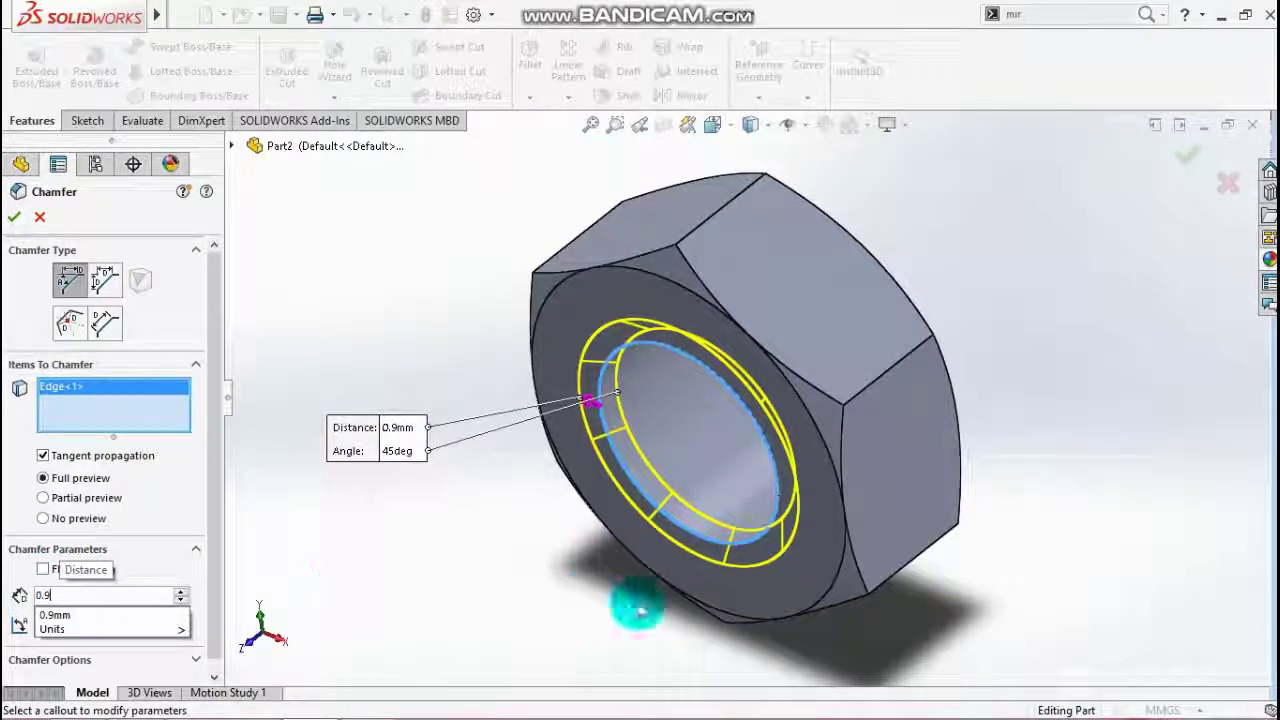
key("Return")
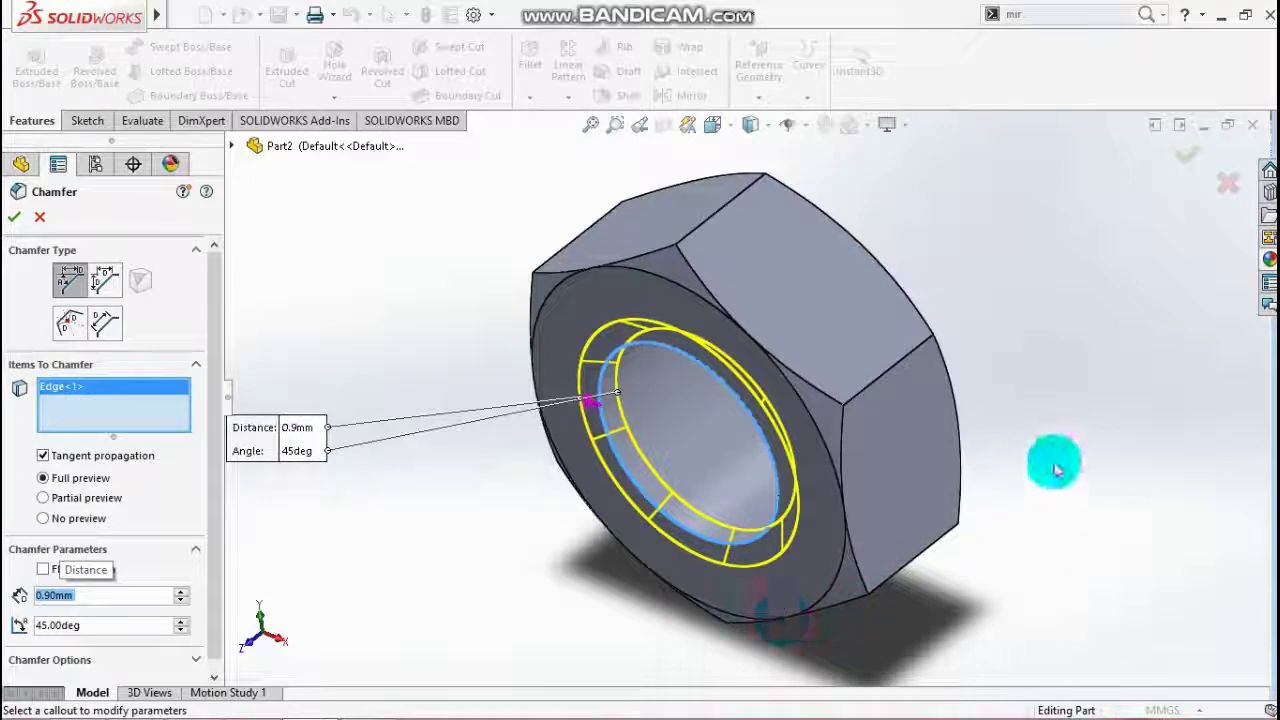
middle_click_drag(1051, 460, 1183, 236)
left_click(869, 352)
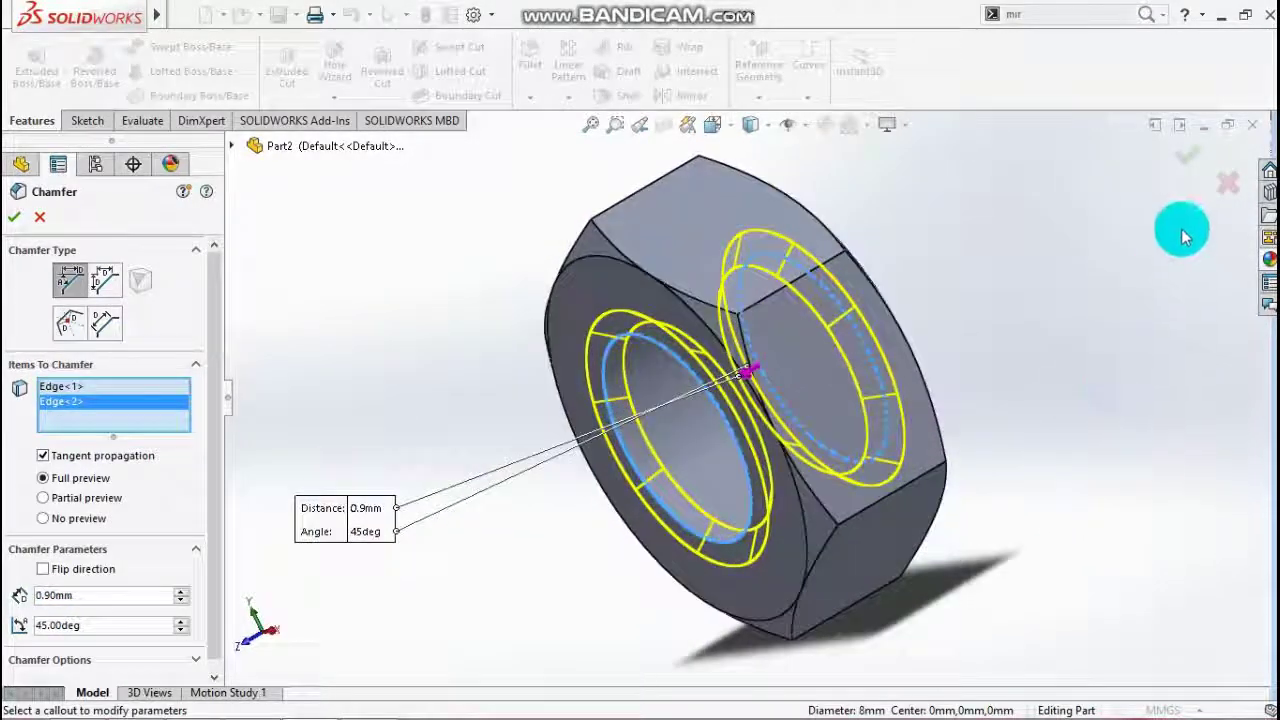
left_click(1190, 165)
key("space")
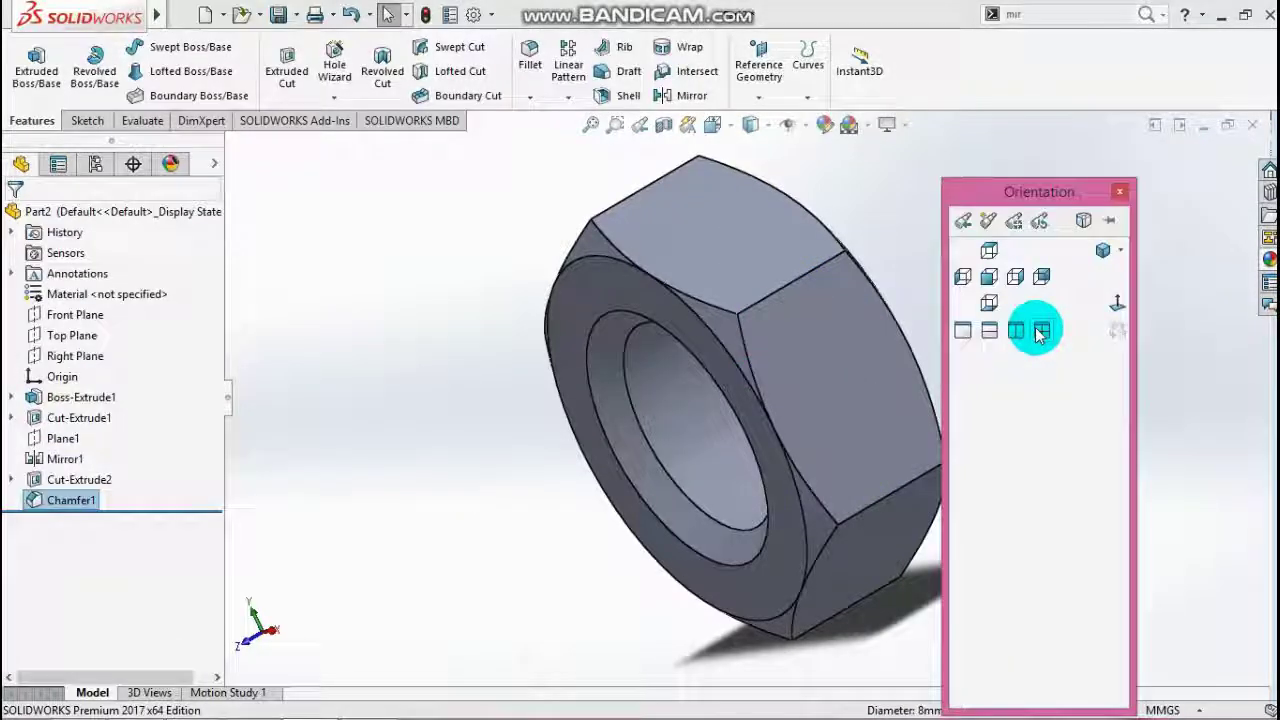
Open a sketch on the Right Plane and draw a horizontal line about 6.7 mm long from the origin outward from the nut's front face
left_click(1103, 253)
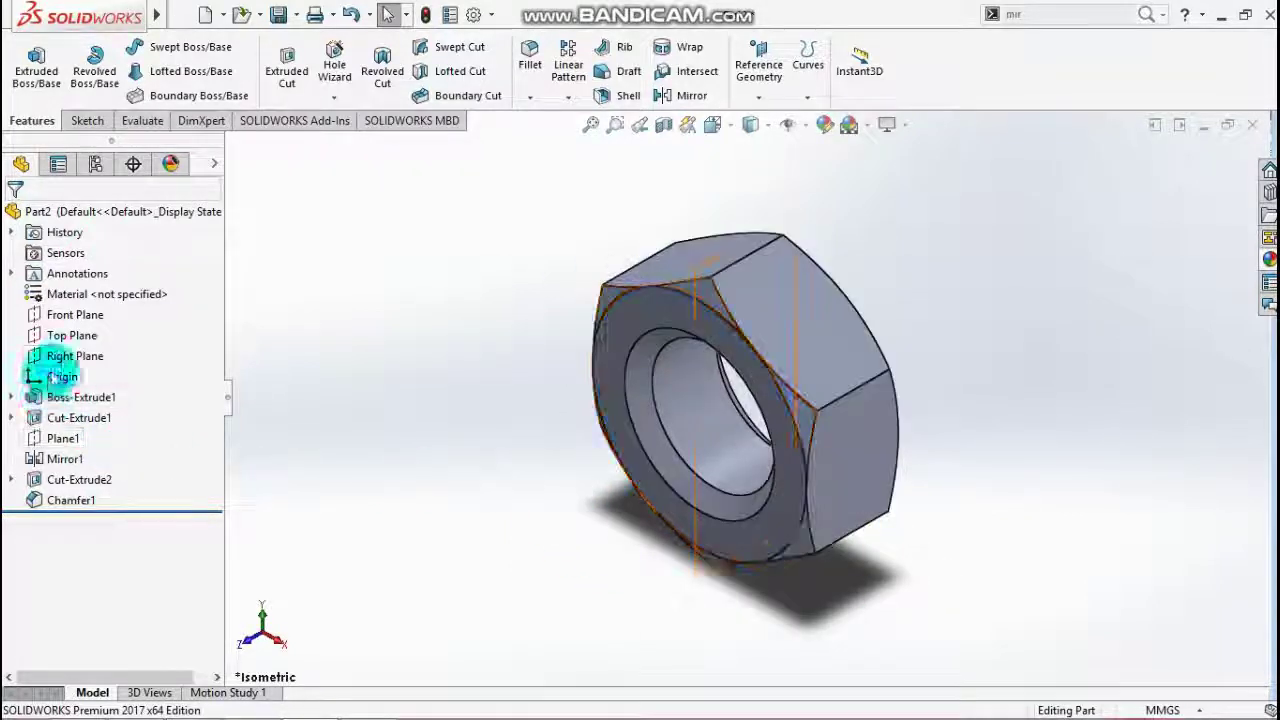
left_click(65, 358)
left_click(57, 334)
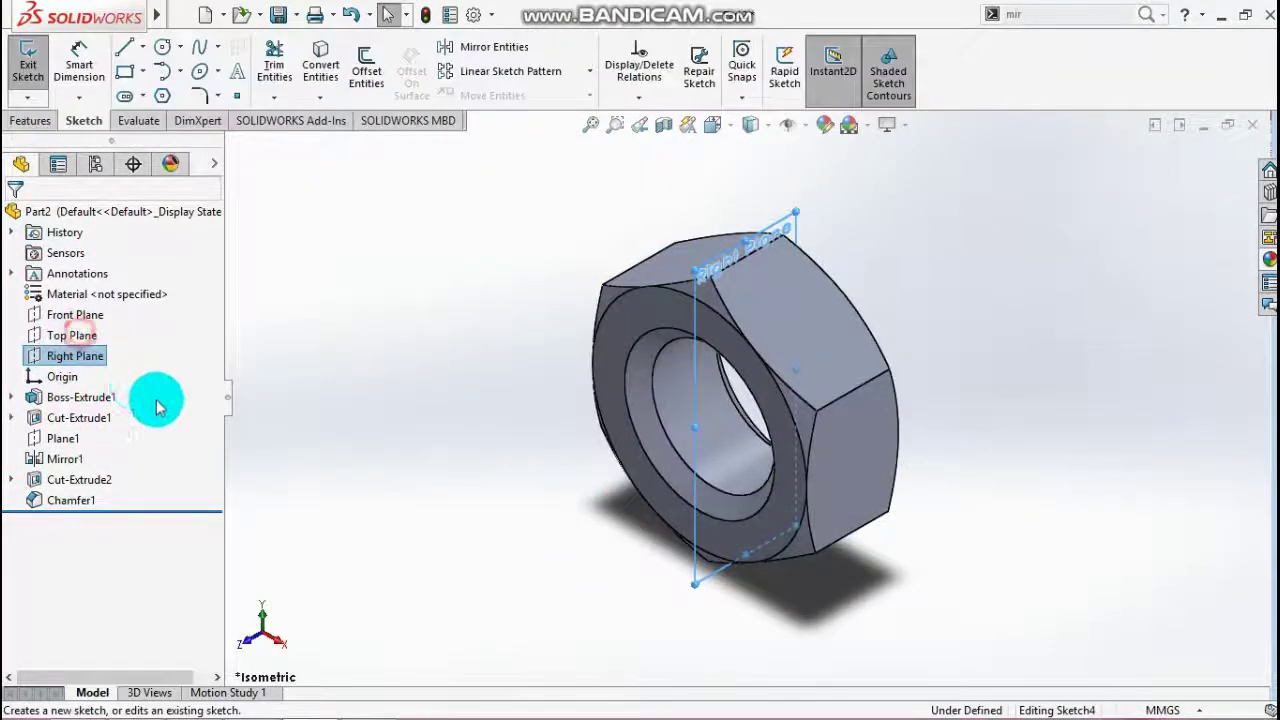
key("space")
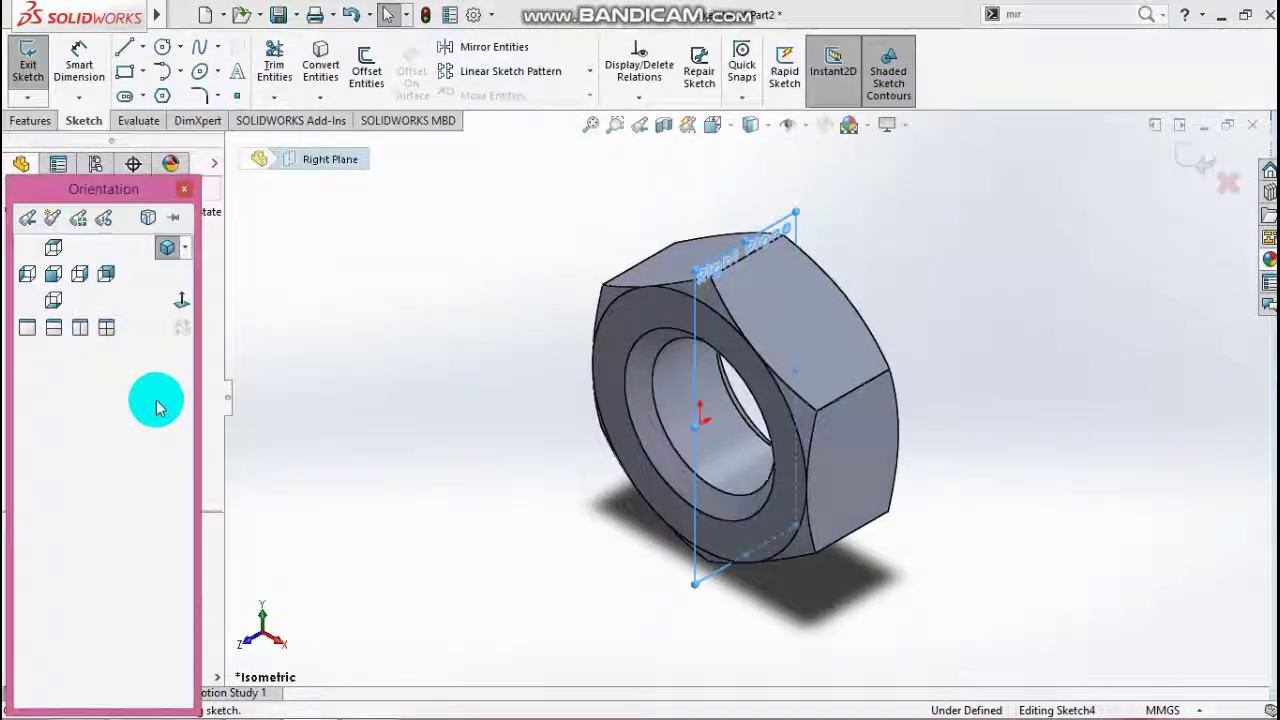
left_click(88, 280)
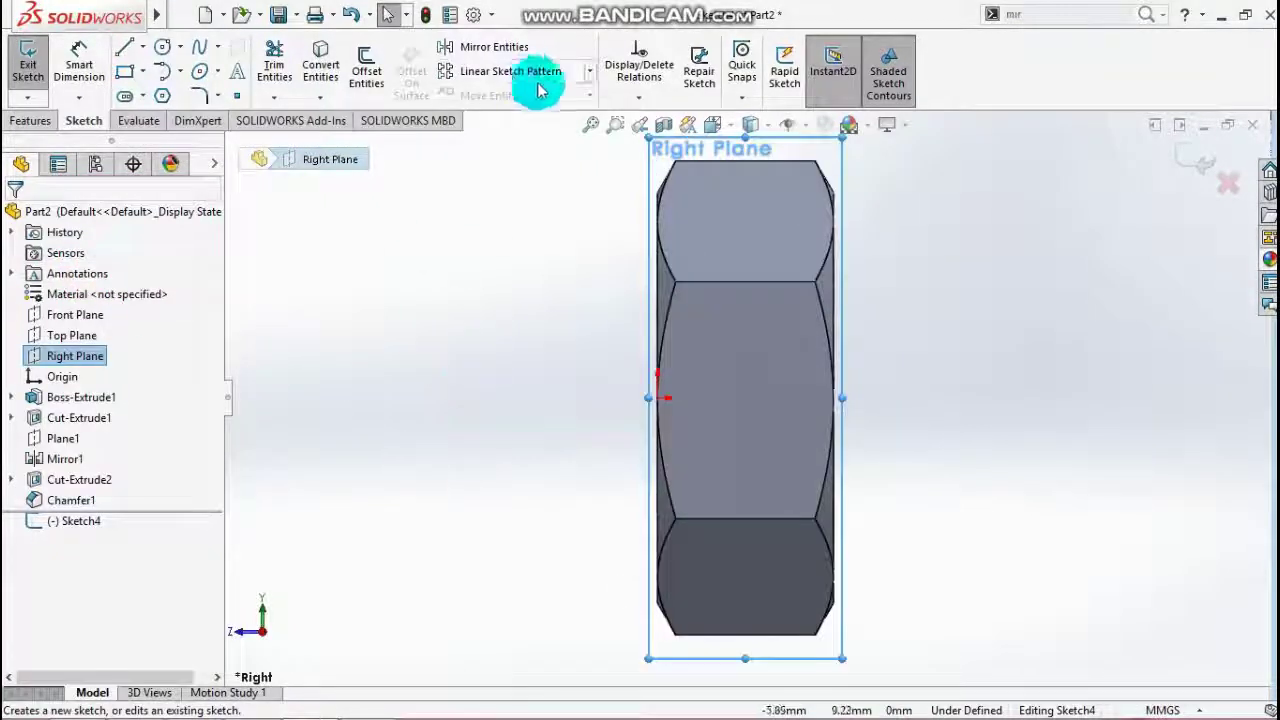
left_click(126, 52)
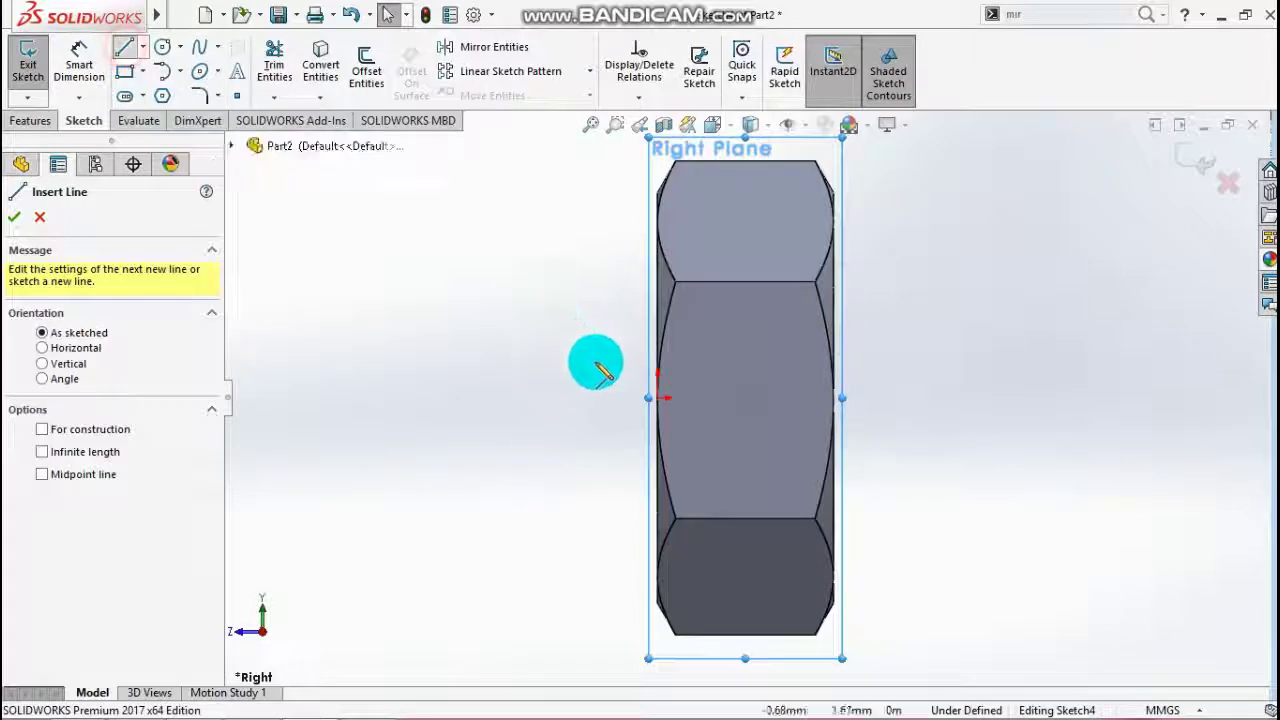
left_click(661, 399)
left_click(465, 418)
left_click_drag(440, 409, 443, 398)
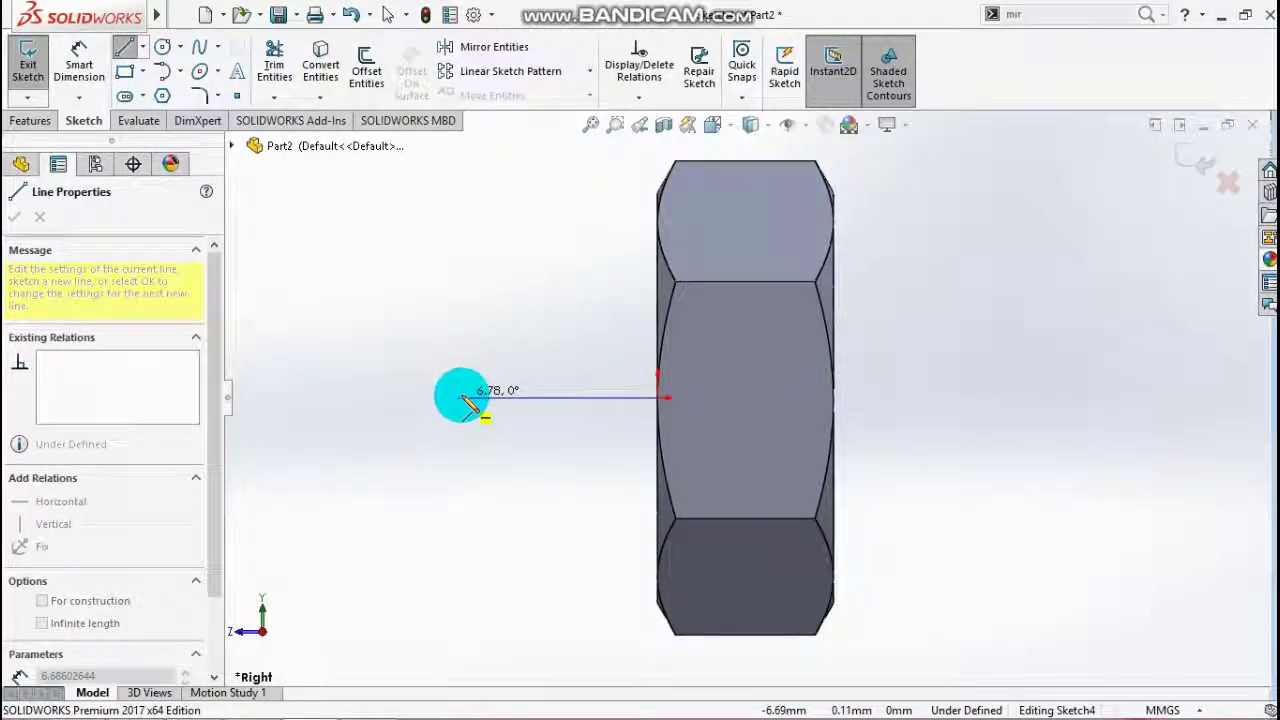
double_click(462, 398)
Dimension the horizontal line's length as 10 mm and close the sketch
left_click(79, 62)
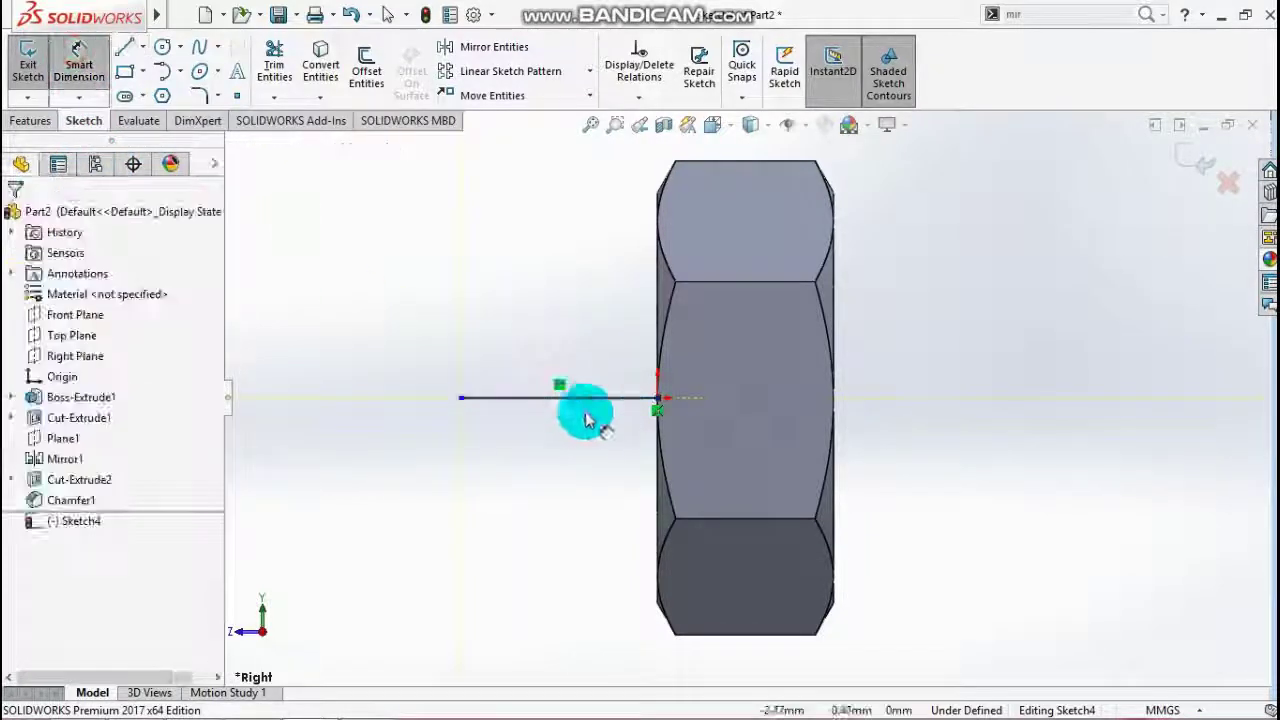
left_click(594, 397)
left_click(582, 350)
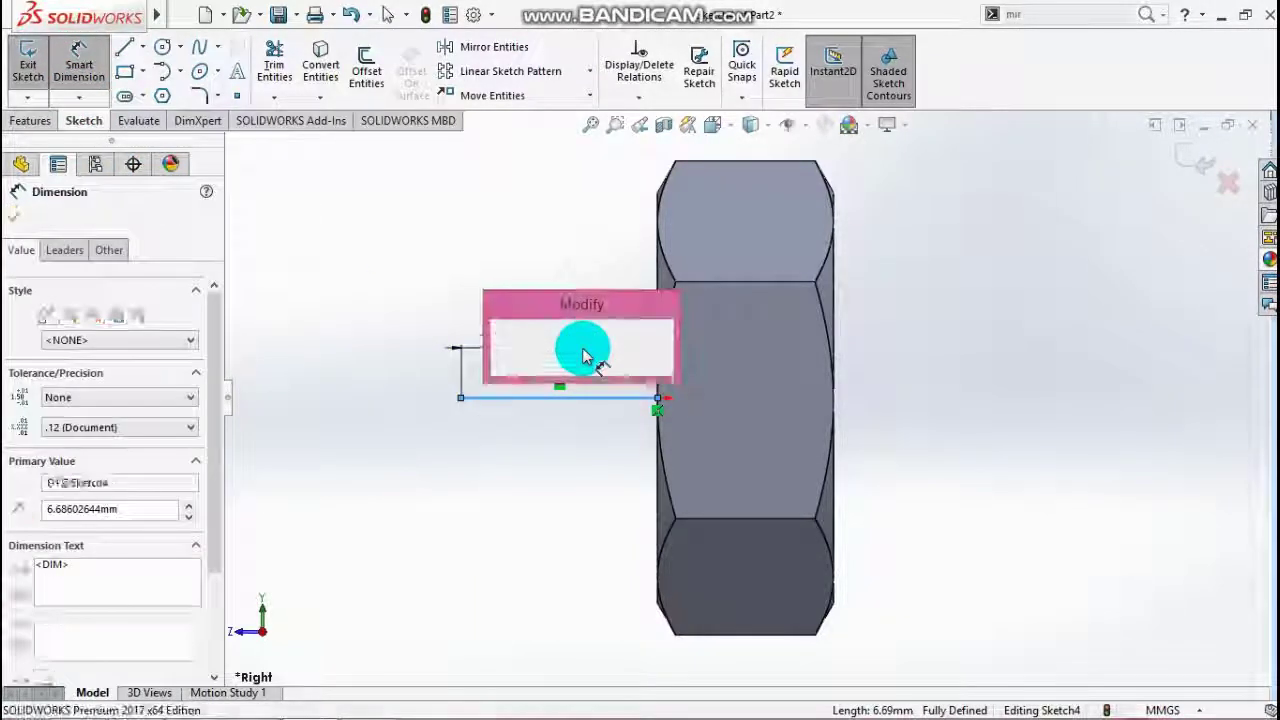
type("10")
key("Return")
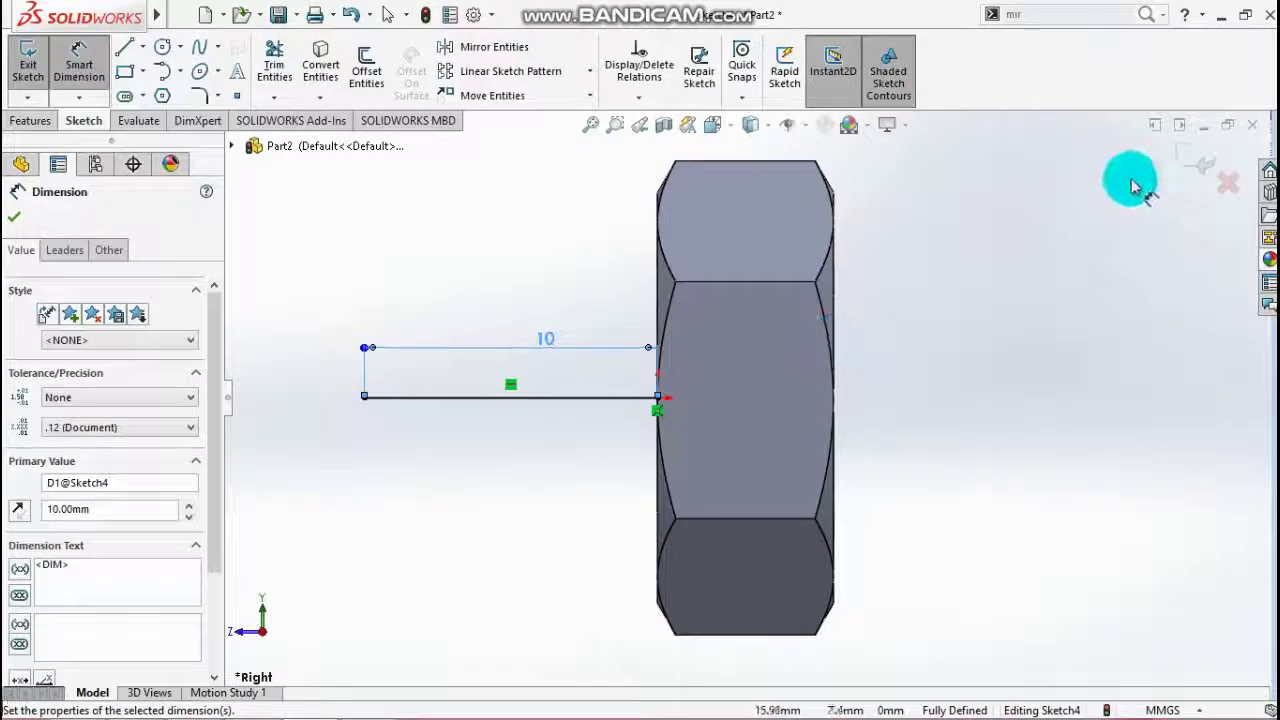
left_click(1172, 160)
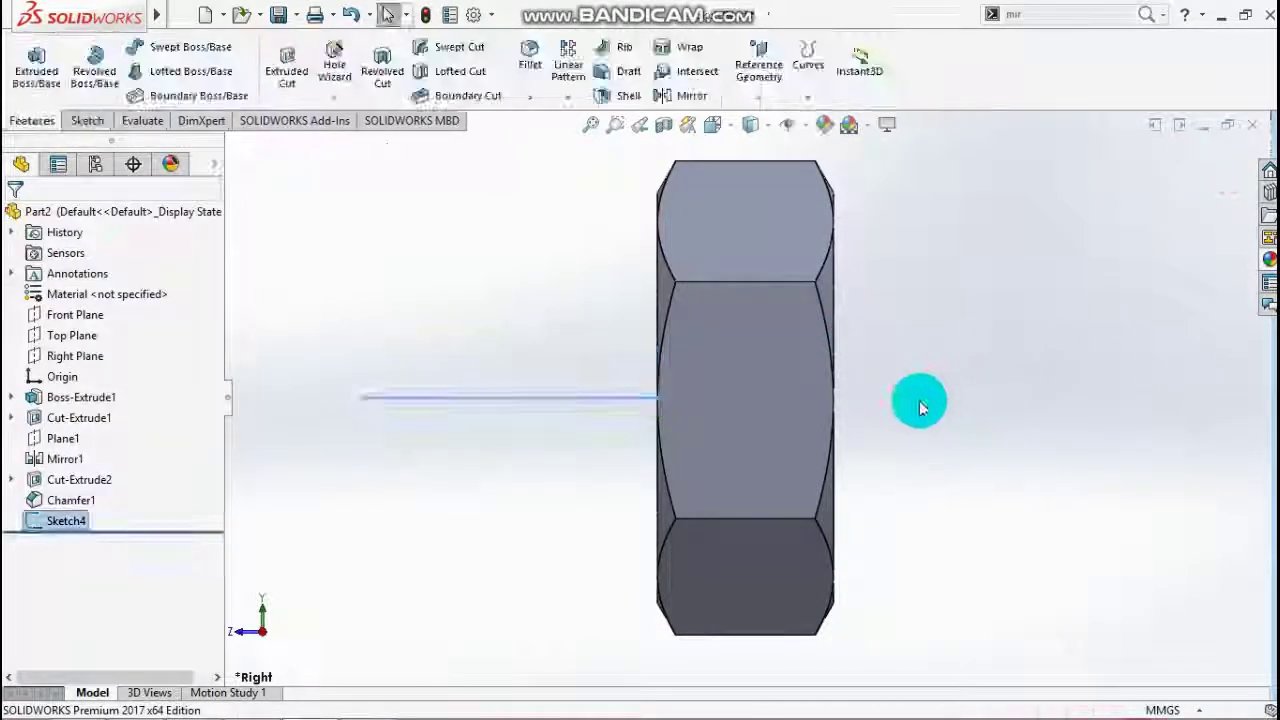
Create a reference plane through the line's outer endpoint, perpendicular to the line
mouse_move(917, 403)
middle_mouse_down()
mouse_move(970, 395)
mouse_move(951, 414)
middle_mouse_up()
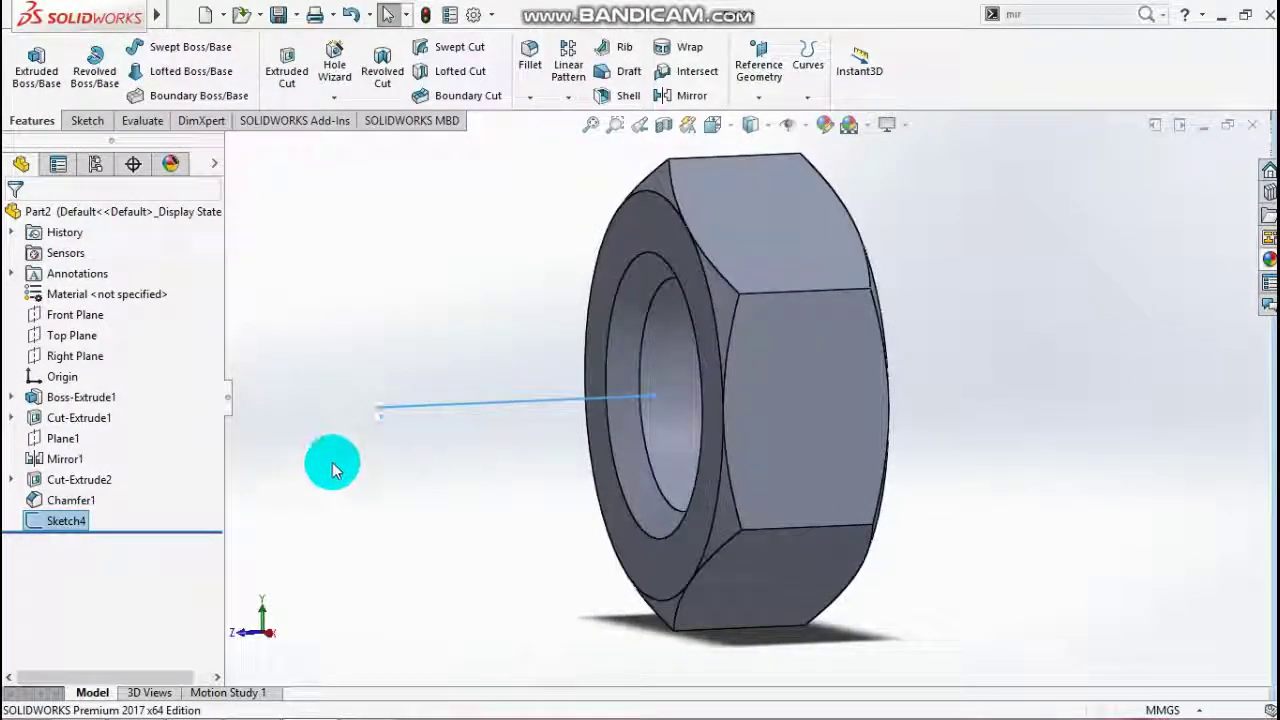
middle_click_drag(380, 535, 395, 460)
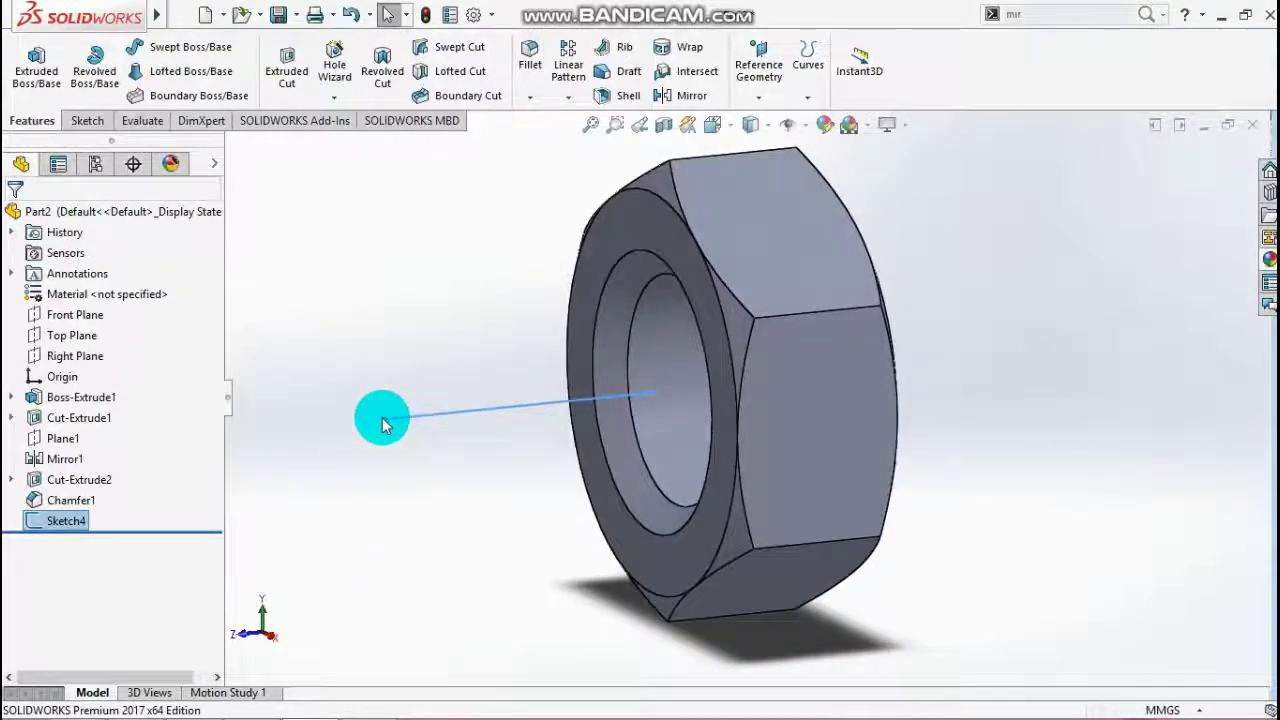
left_click(384, 420)
left_click(770, 88)
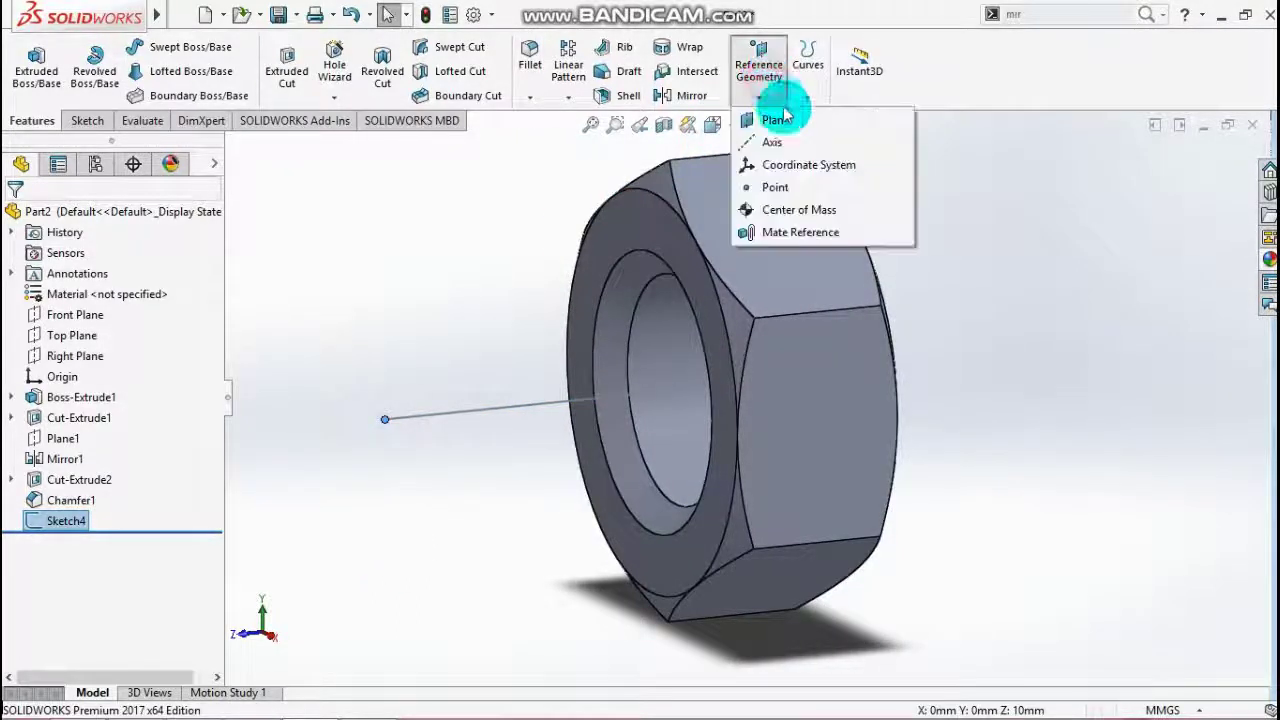
left_click(780, 119)
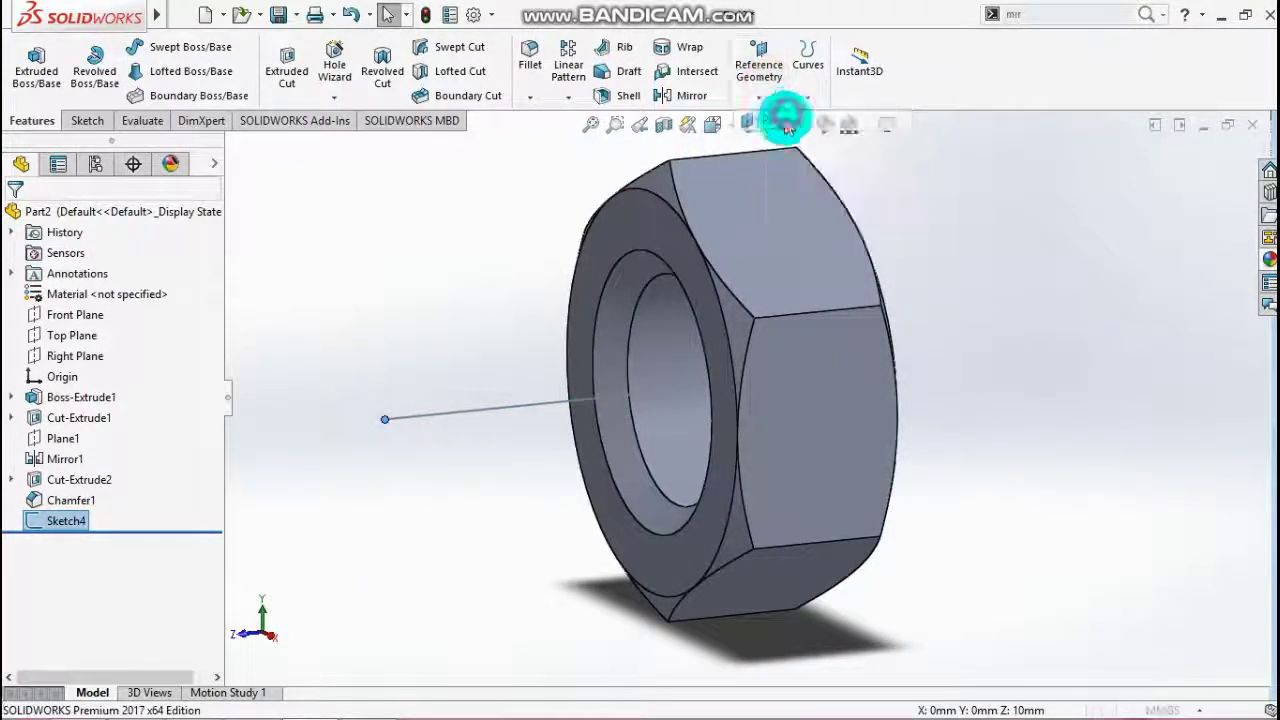
left_click(505, 407)
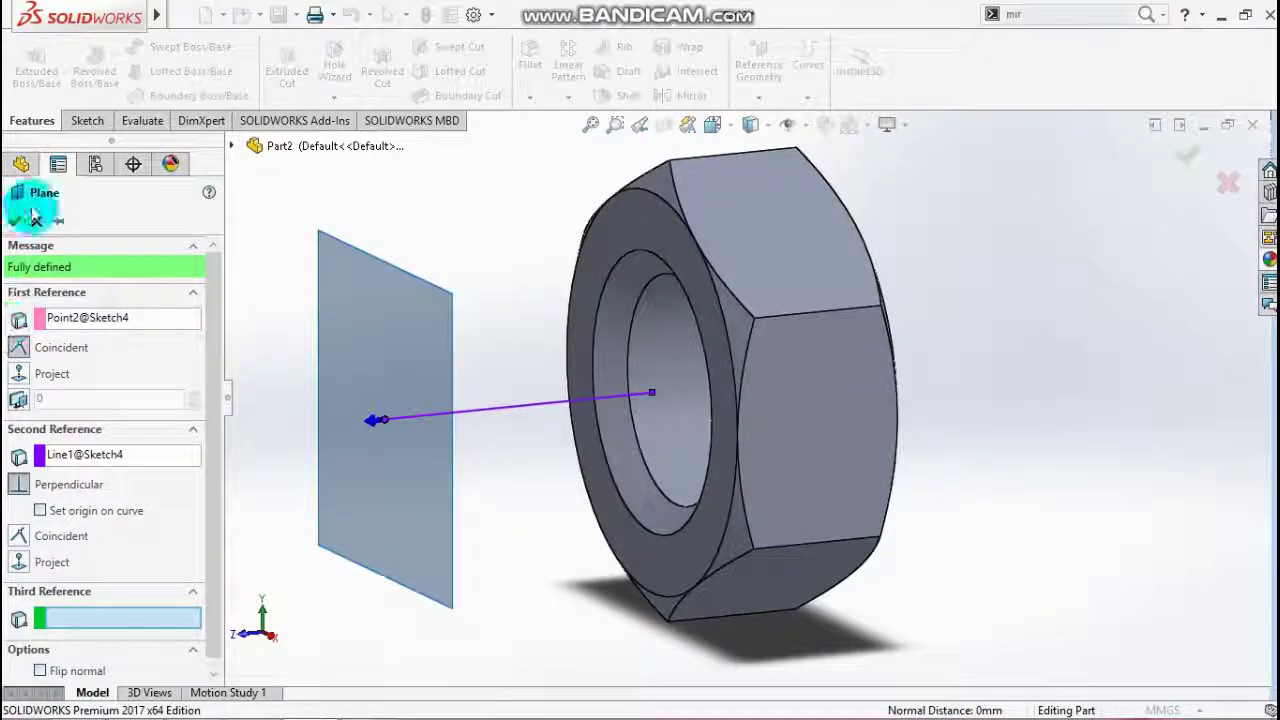
left_click(18, 220)
Open a sketch on the new offset plane and draw a circle centred on the origin, about 5.3 mm in diameter
middle_click_drag(497, 589, 376, 510)
left_click(433, 437)
left_click(457, 450)
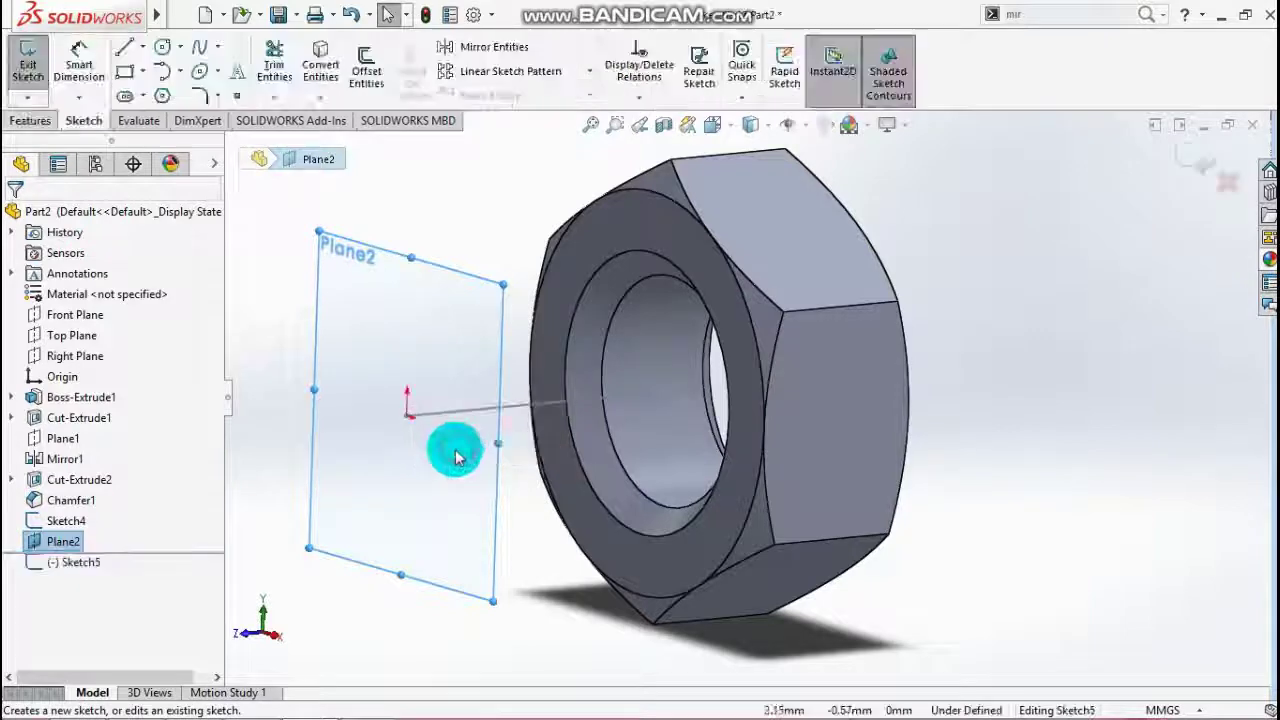
key("space")
left_click(399, 272)
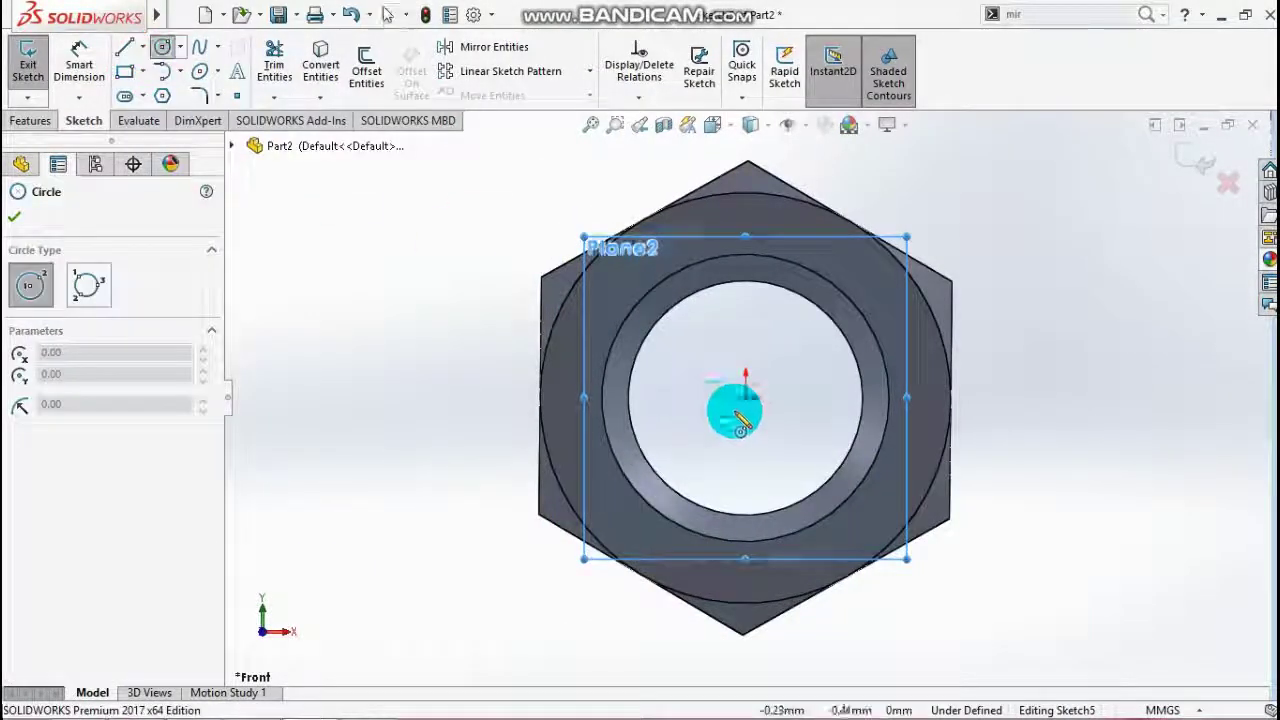
left_click(745, 397)
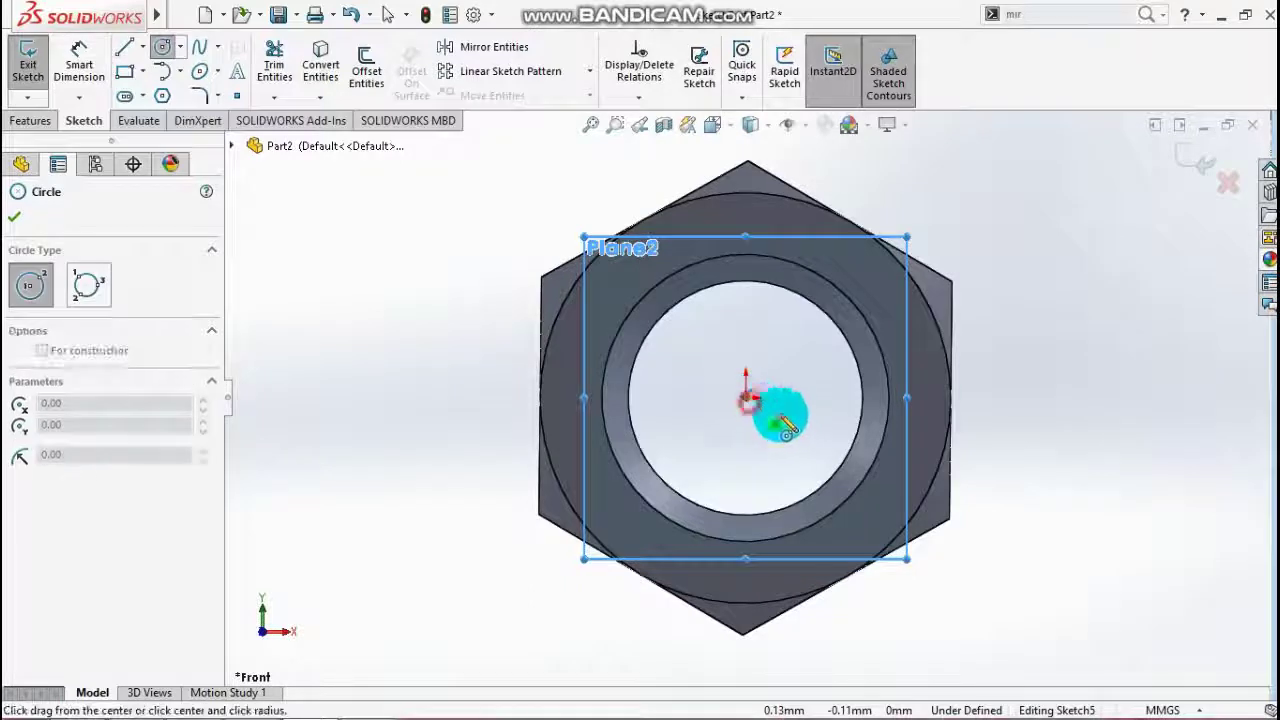
left_click(695, 428)
Dimension the circle's diameter as 9 mm and close the sketch
left_click(78, 64)
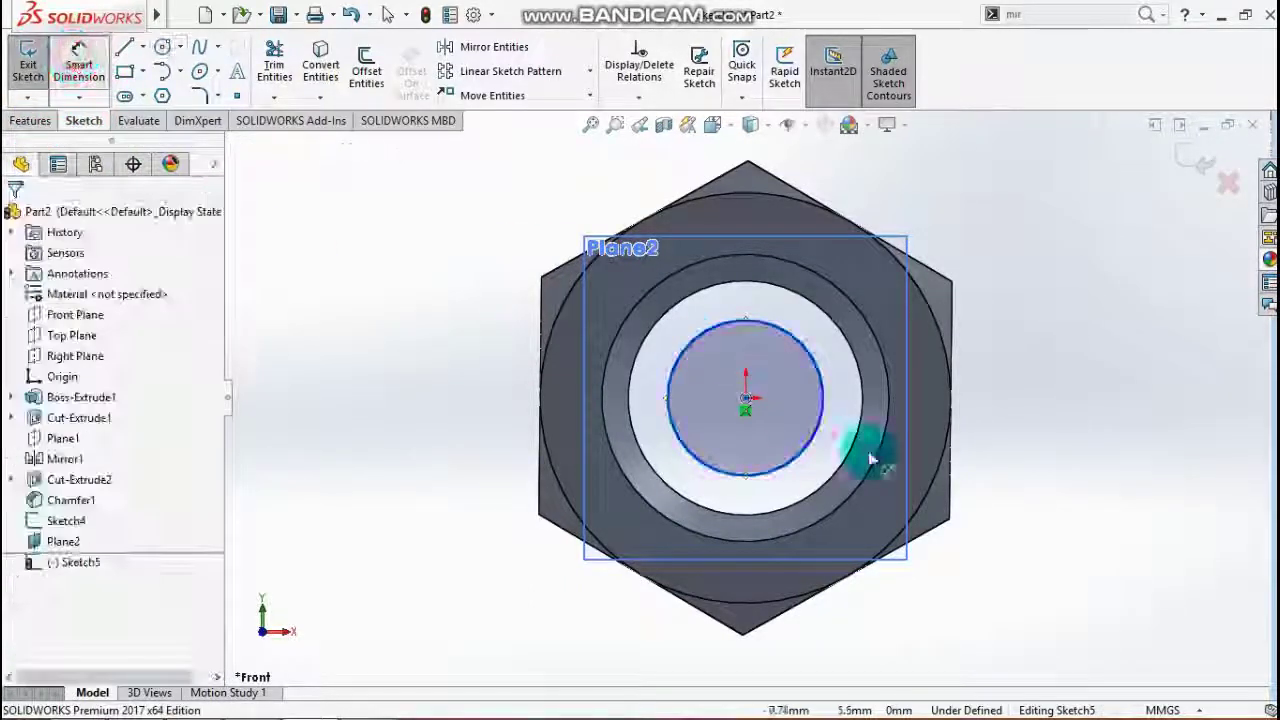
left_click(818, 426)
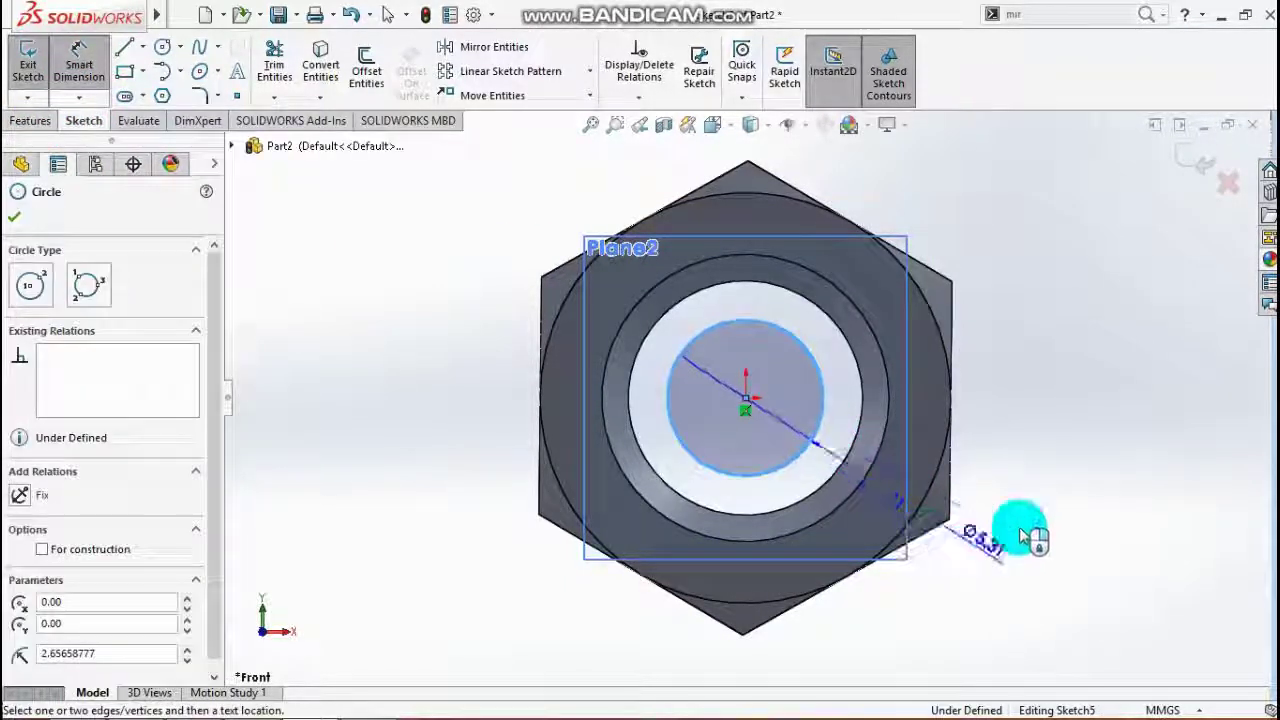
left_click(1026, 528)
type("9")
key("Return")
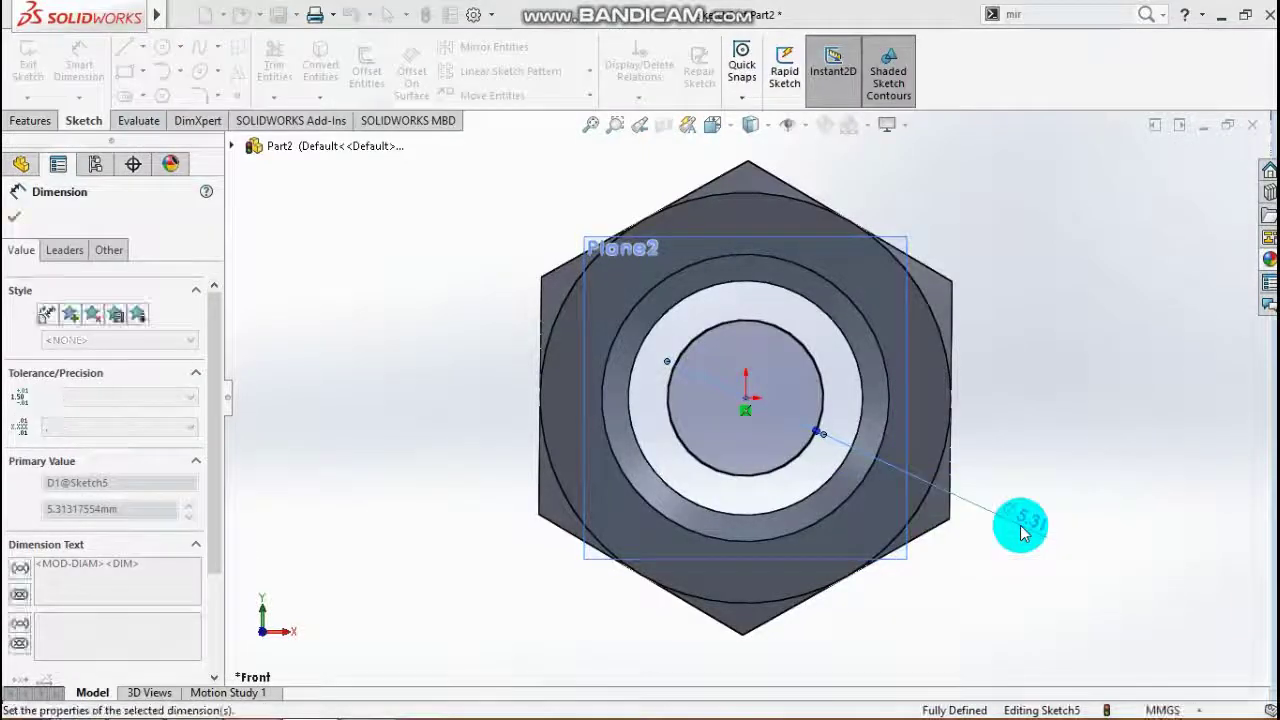
left_click(1176, 148)
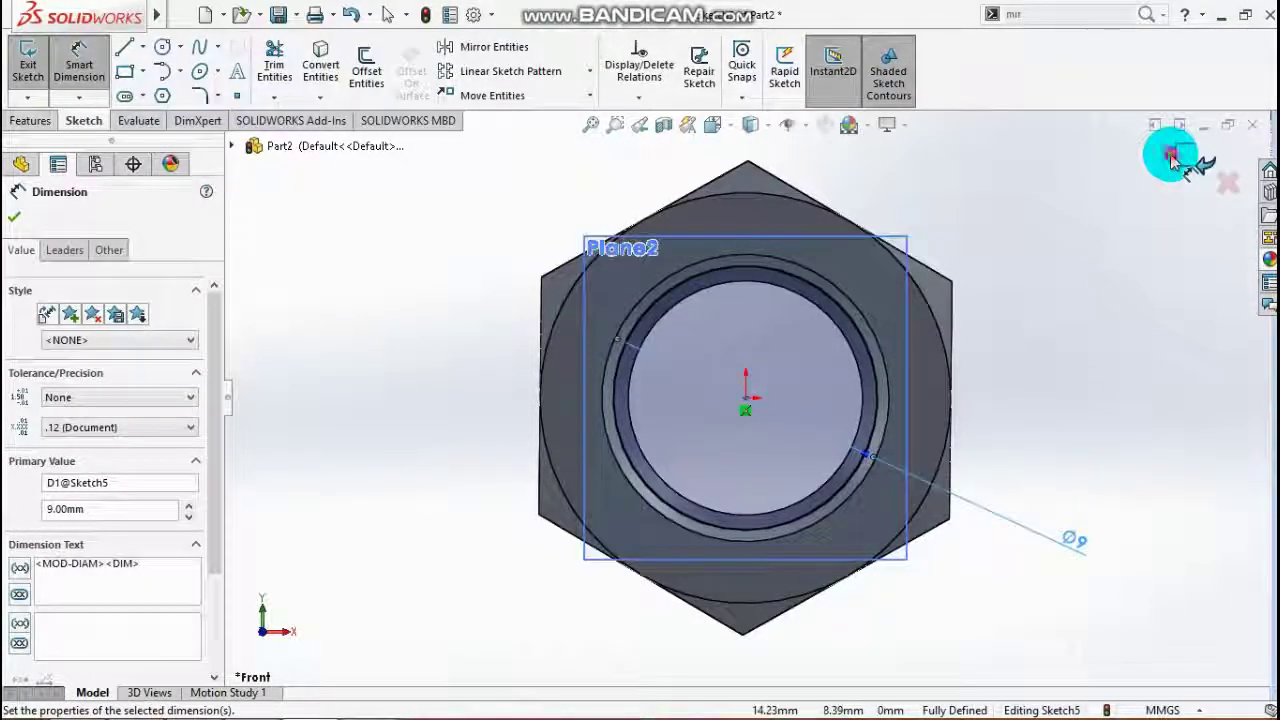
Create a clockwise helix from the 9 mm circle through the nut, with 20 mm height, 1 mm constant pitch, reversed direction and 0° start angle
left_click(85, 121)
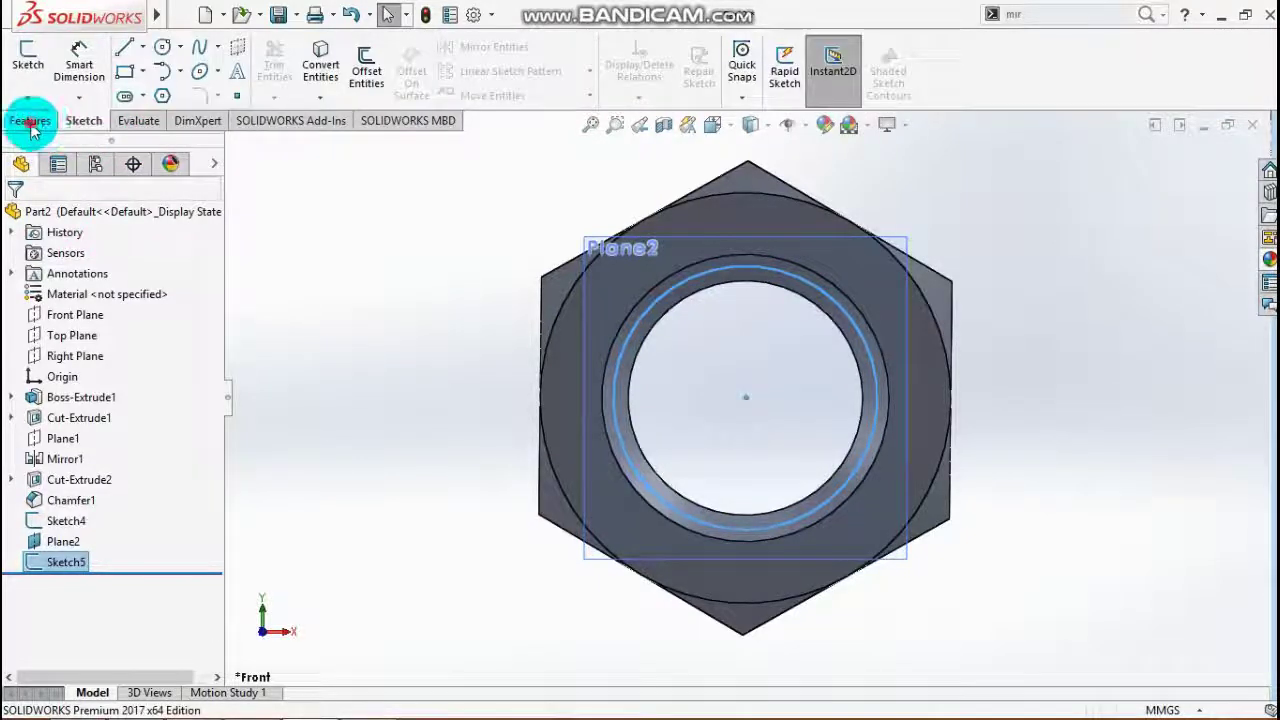
left_click(30, 121)
left_click(810, 95)
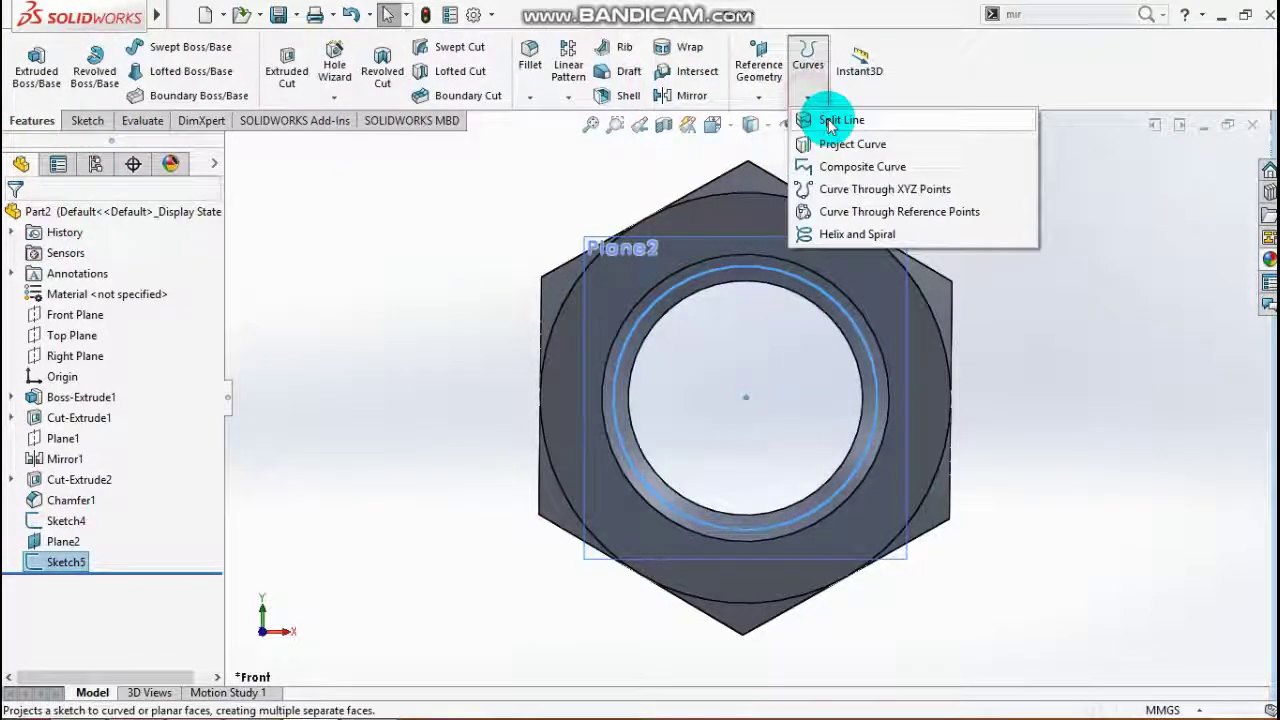
left_click(823, 234)
middle_click_drag(1109, 474, 991, 558)
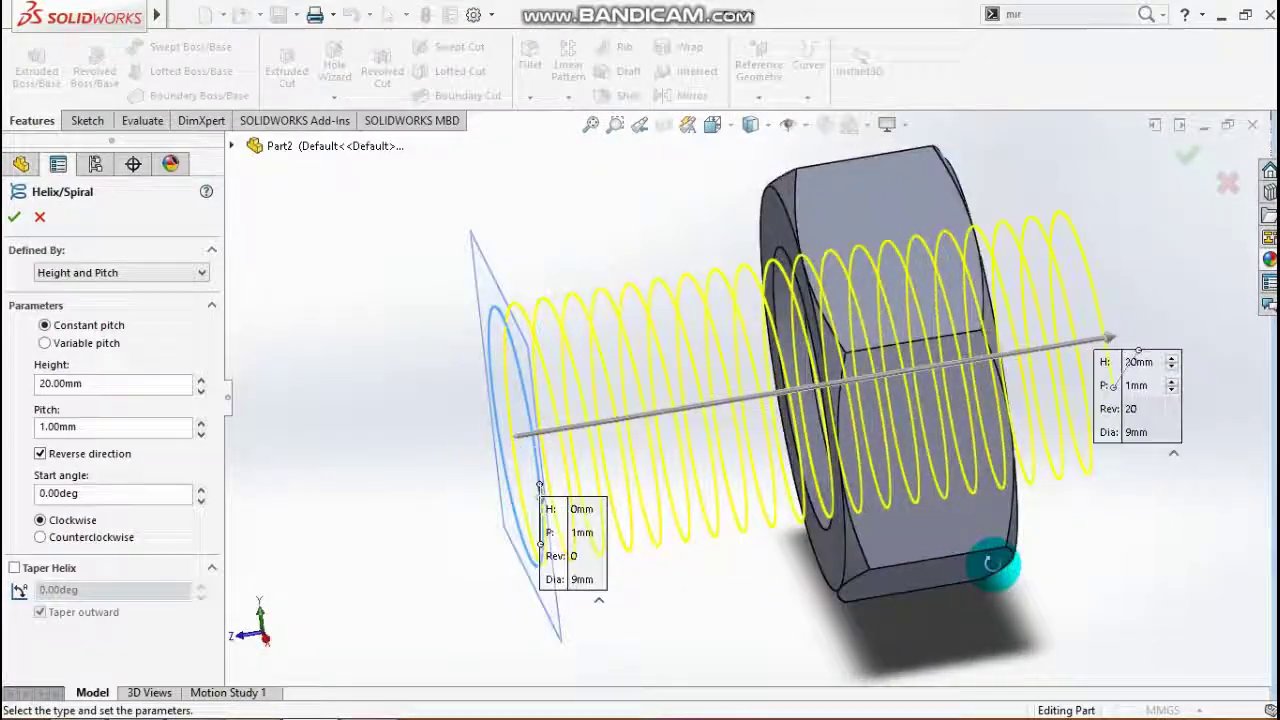
left_click(133, 276)
left_click(85, 327)
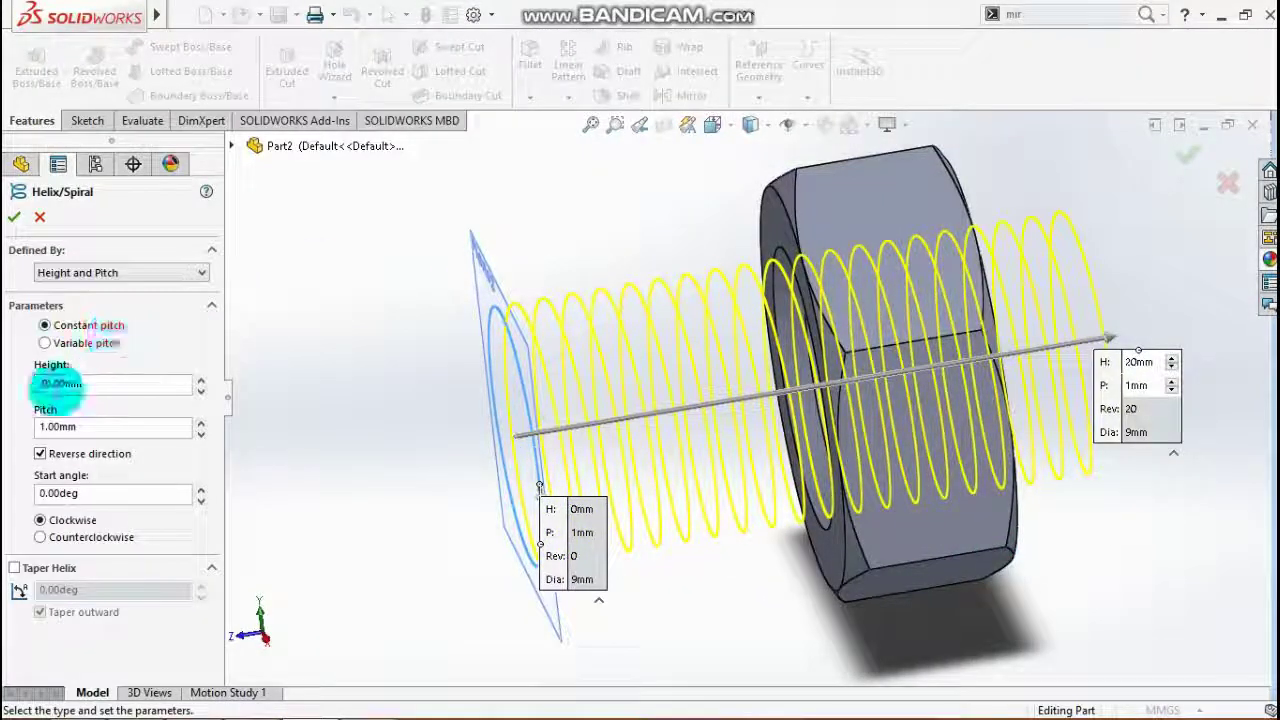
left_click(122, 386)
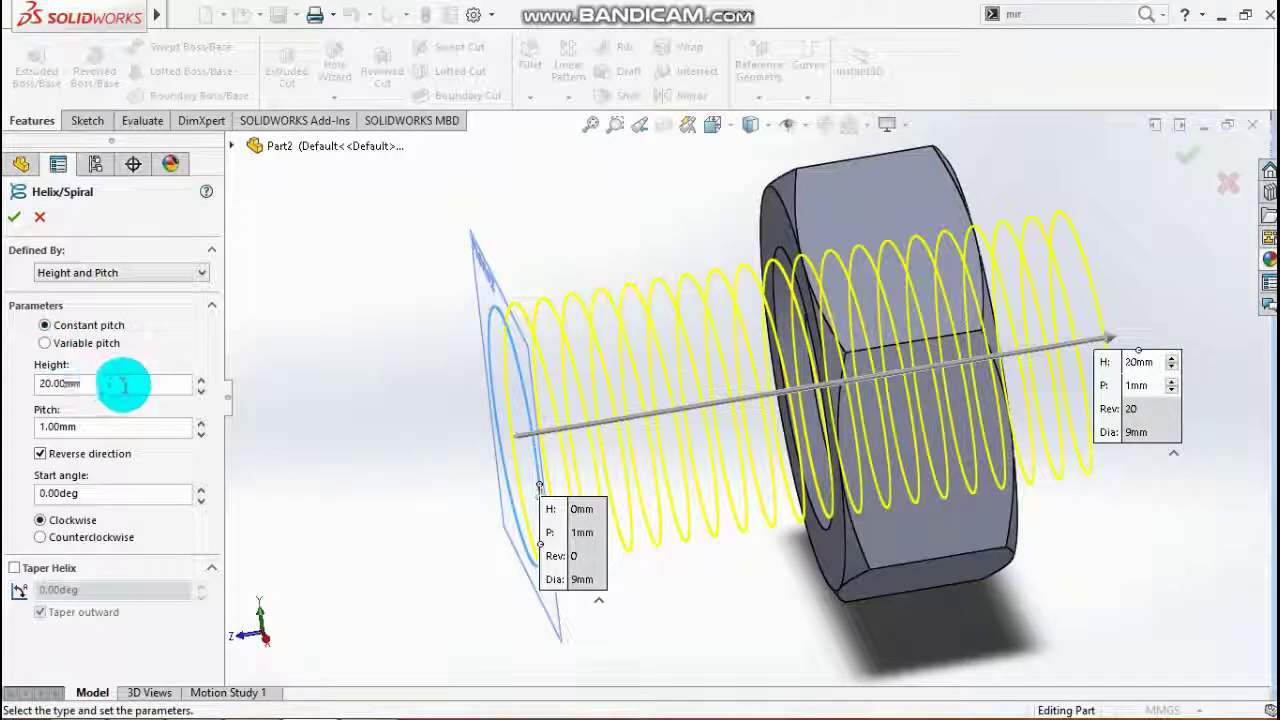
left_click(55, 426)
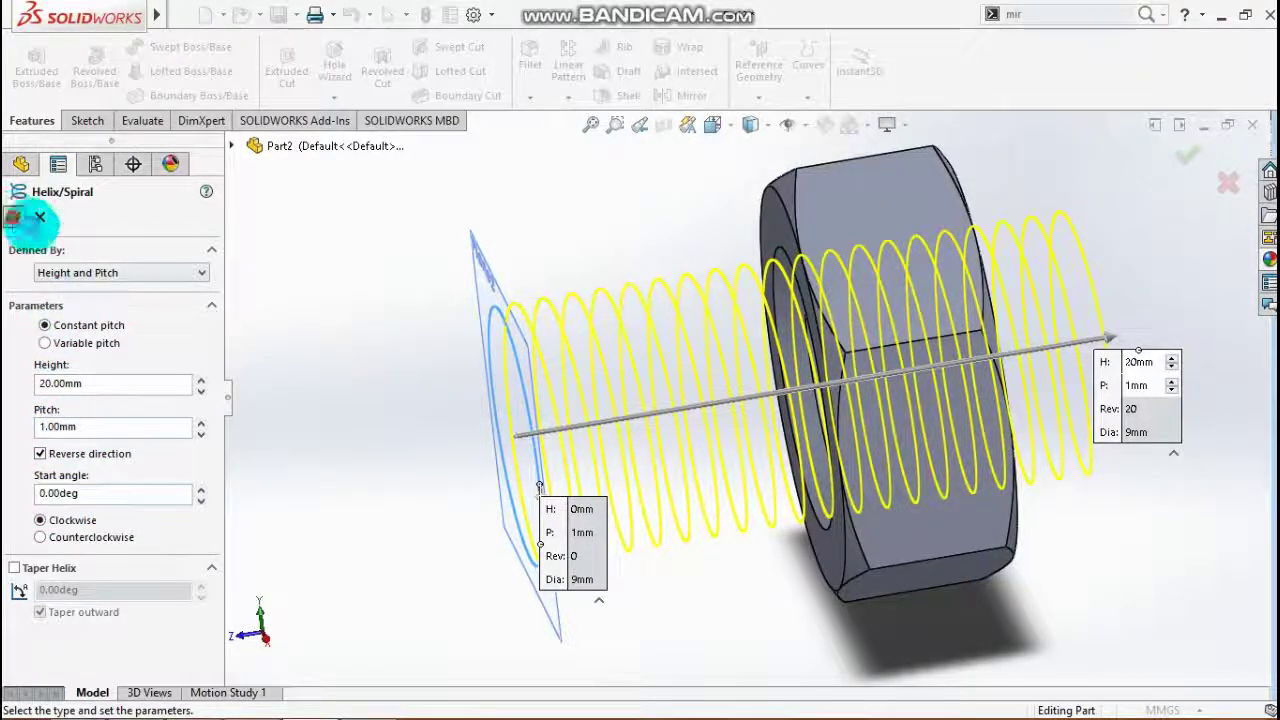
left_click(13, 217)
Open a sketch on the Top Plane and view it from the top
scroll(1130, 534, "up", 3)
middle_click_drag(1114, 534, 1090, 582)
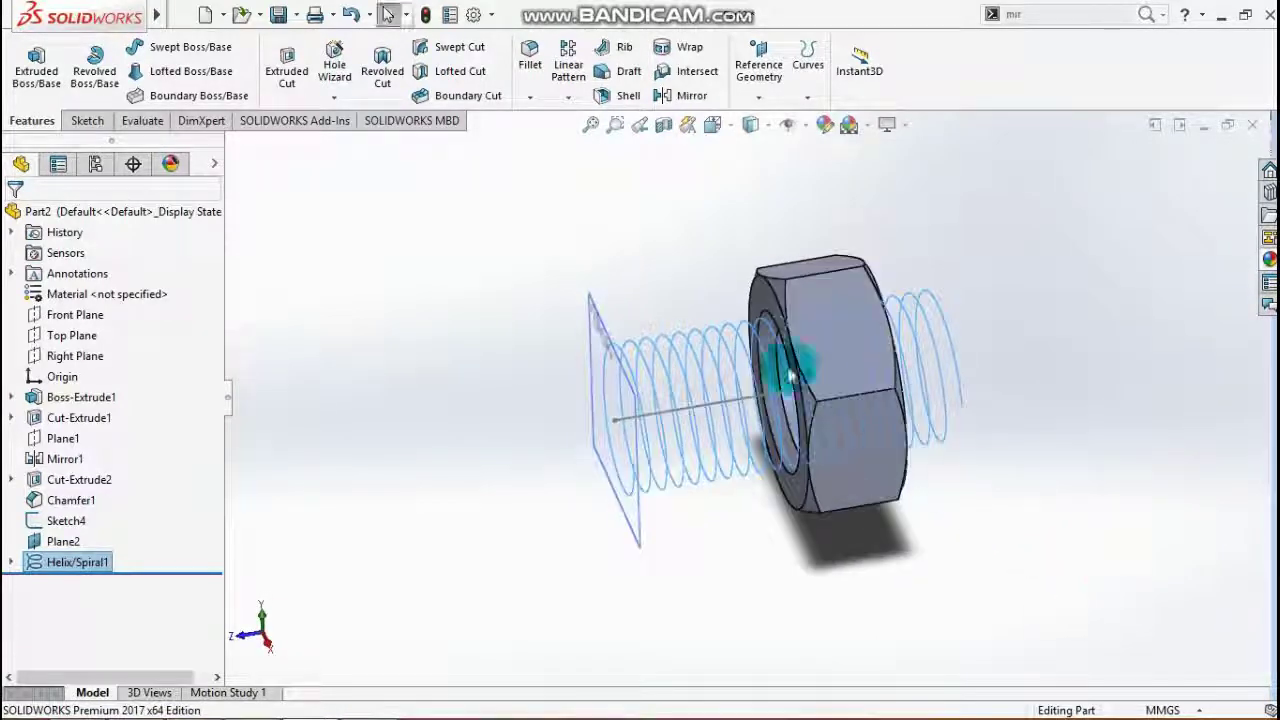
scroll(790, 375, "down", 4)
scroll(743, 334, "up", 2)
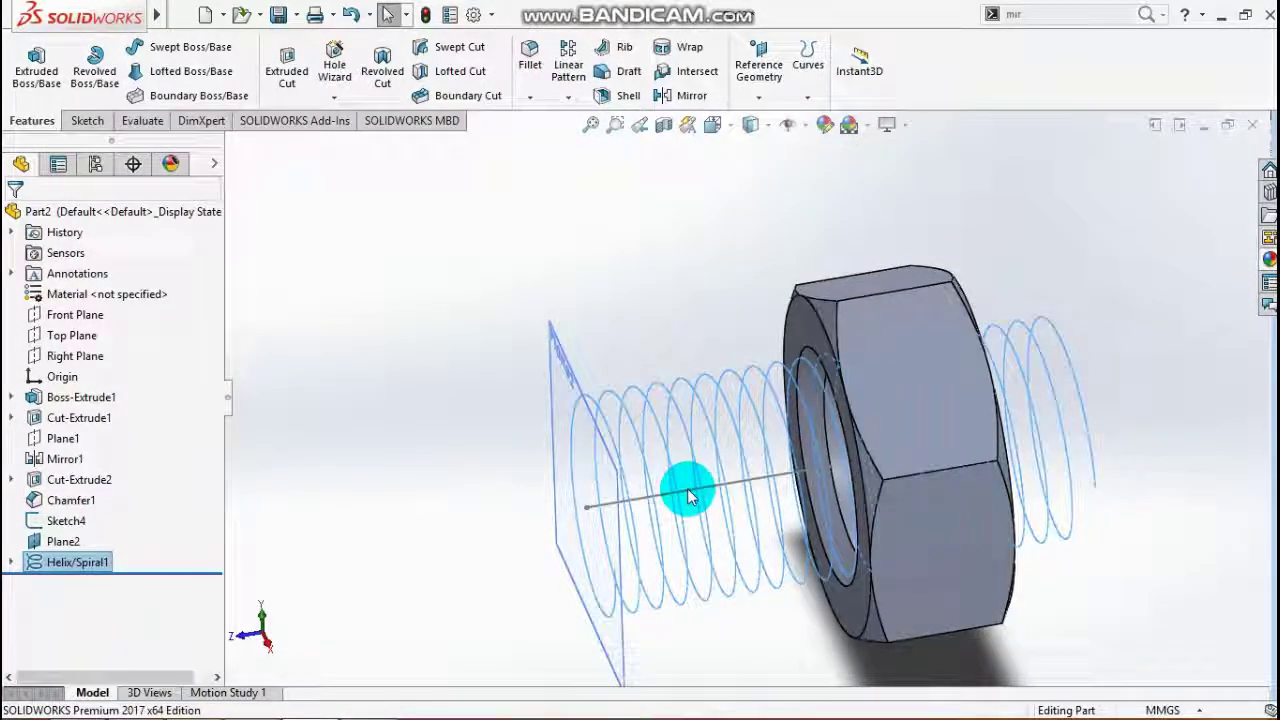
scroll(677, 538, "up", 2)
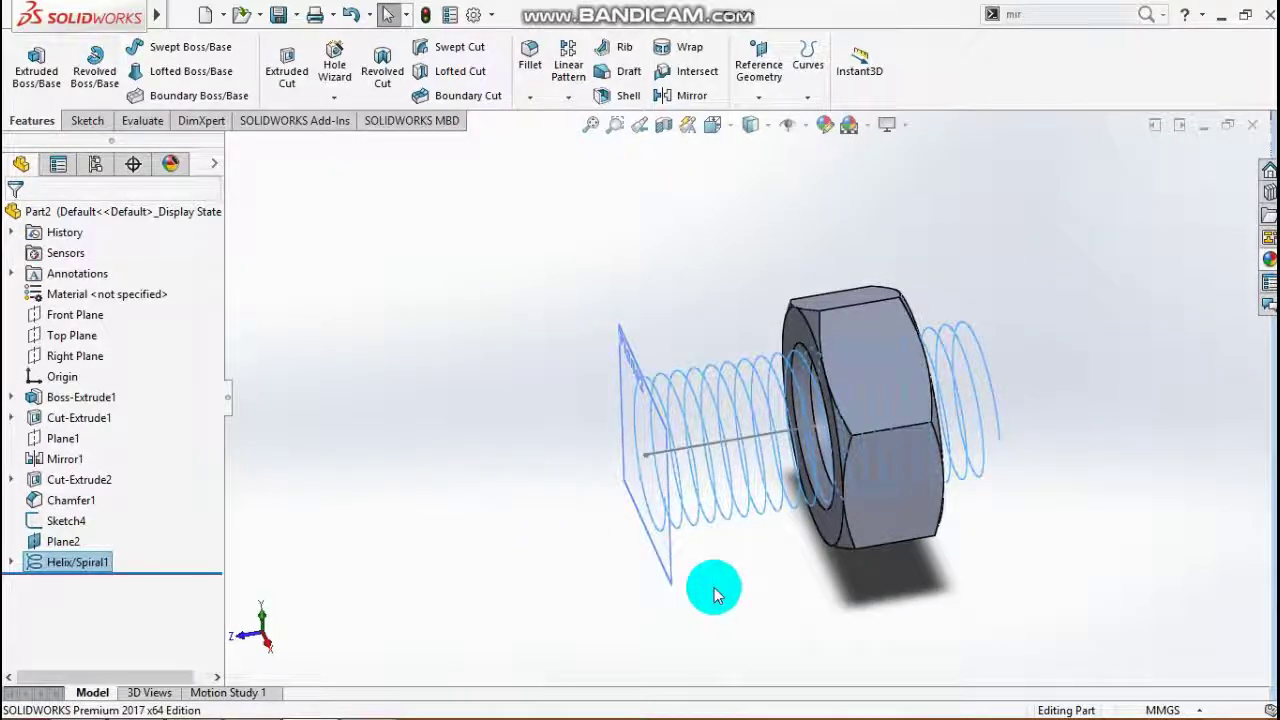
mouse_move(714, 594)
middle_mouse_down()
mouse_move(746, 569)
mouse_move(714, 594)
middle_mouse_up()
left_click(60, 340)
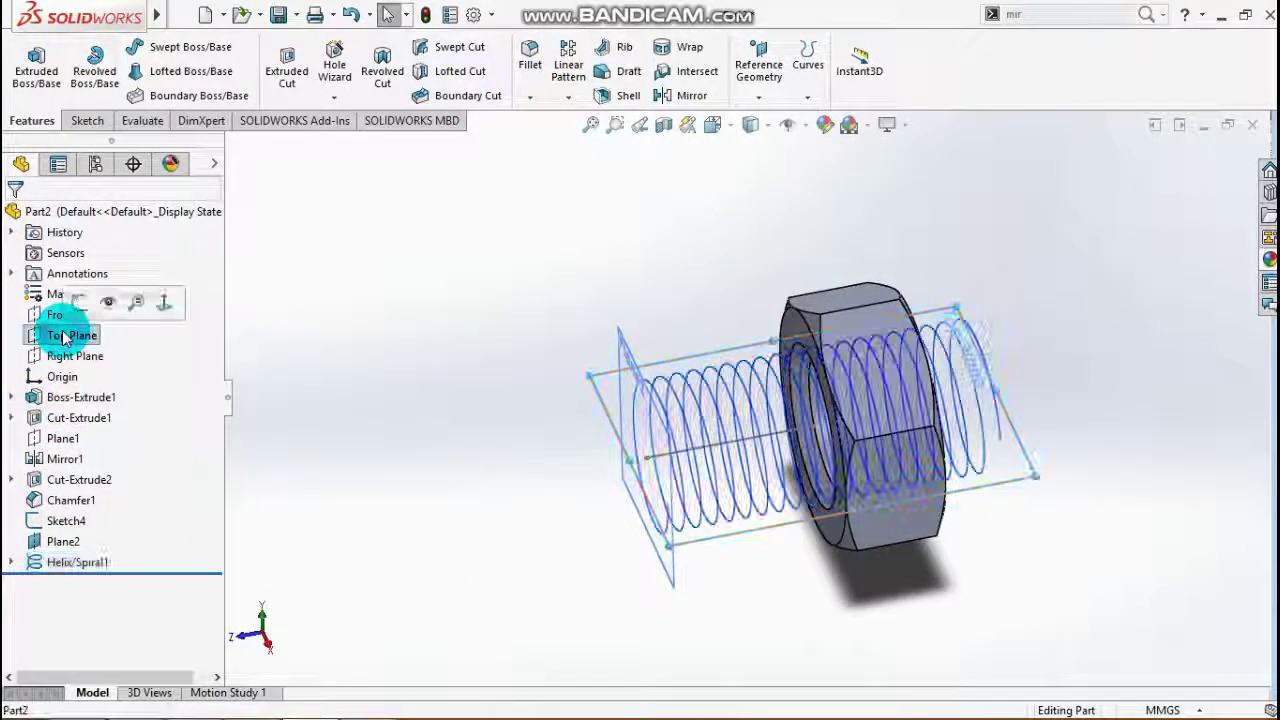
left_click(80, 297)
key("space")
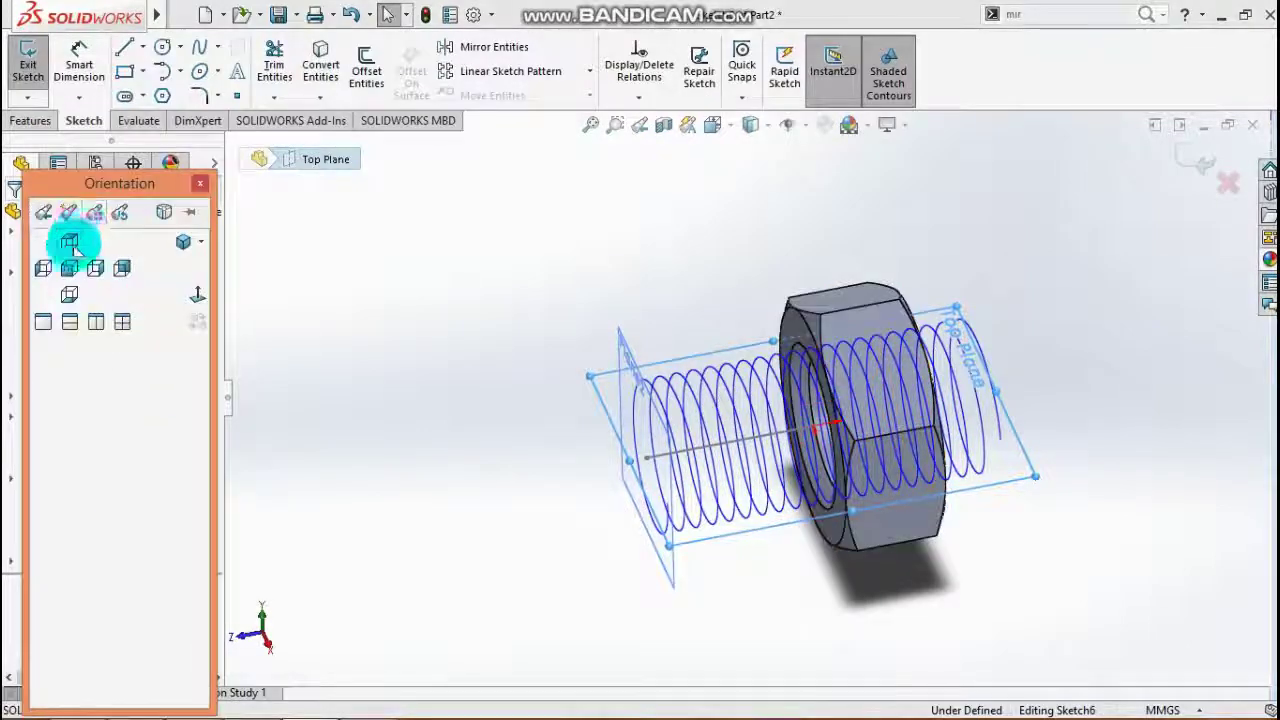
left_click(69, 242)
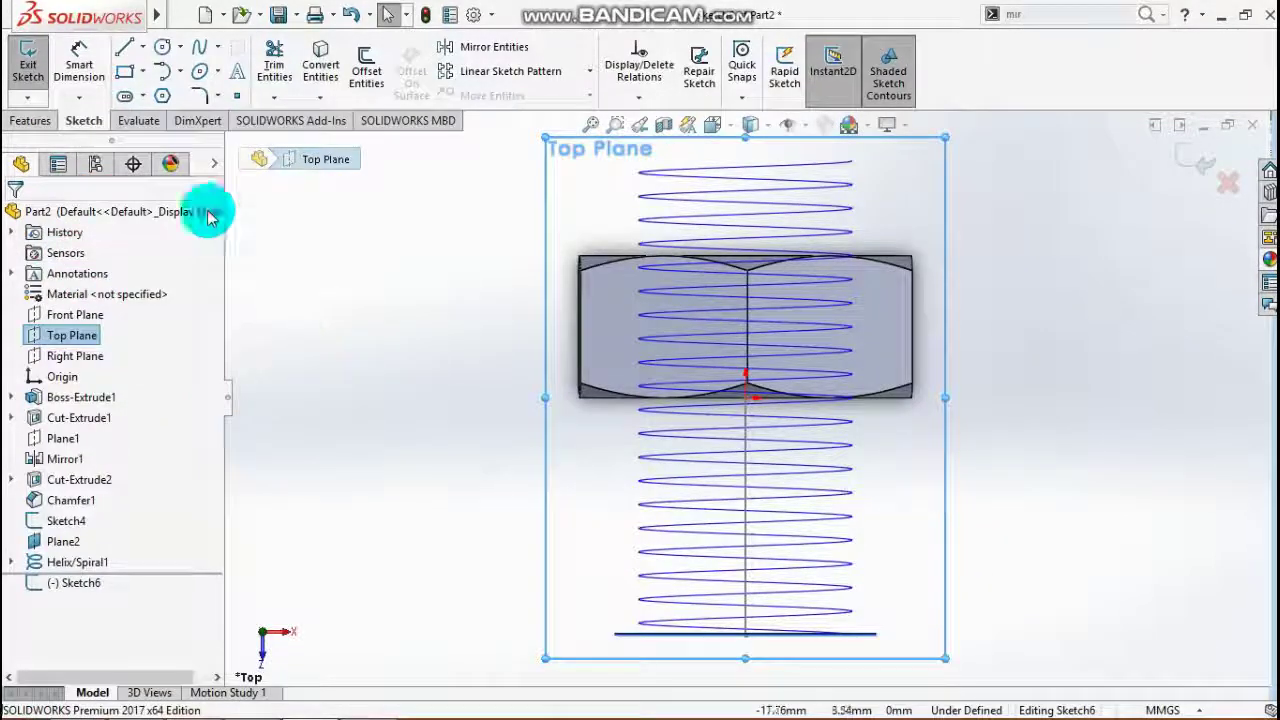
Sketch a horizontal line about 4.8 mm long beside the lower end of the helix and convert it to construction geometry
left_click(124, 47)
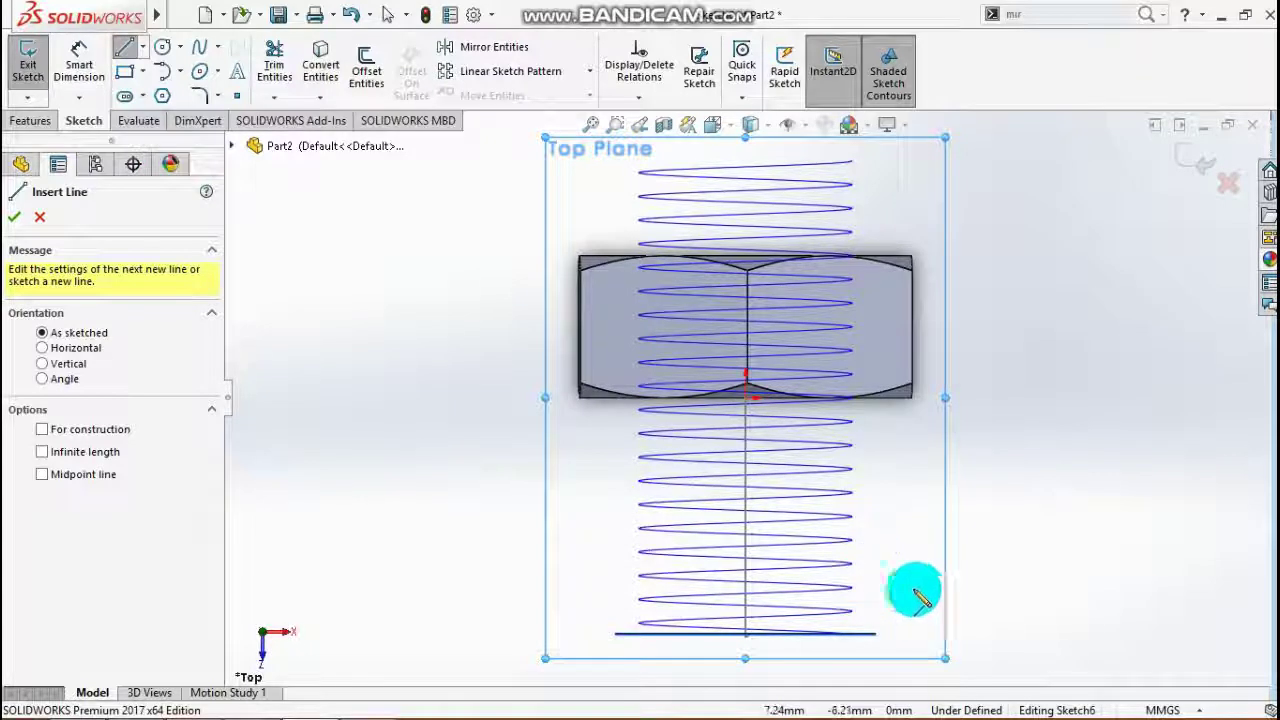
left_click(908, 579)
left_click(1022, 580)
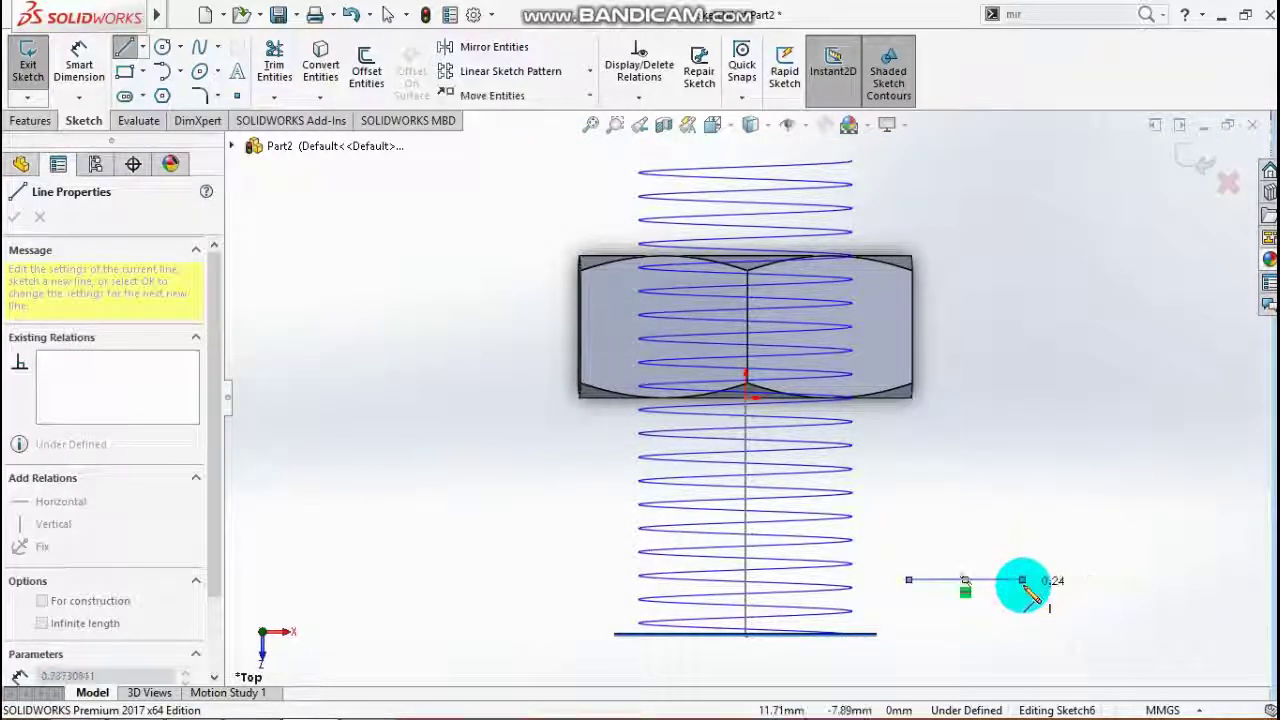
key("Escape")
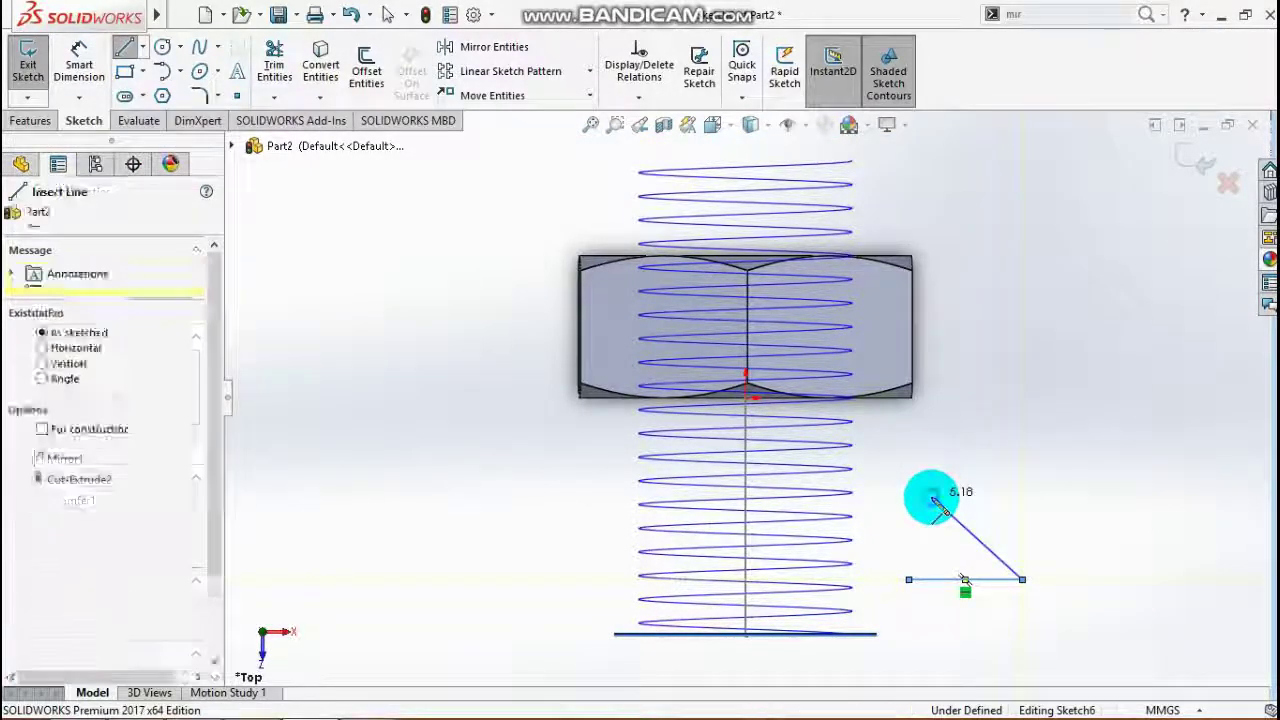
key("Escape")
left_click(985, 580)
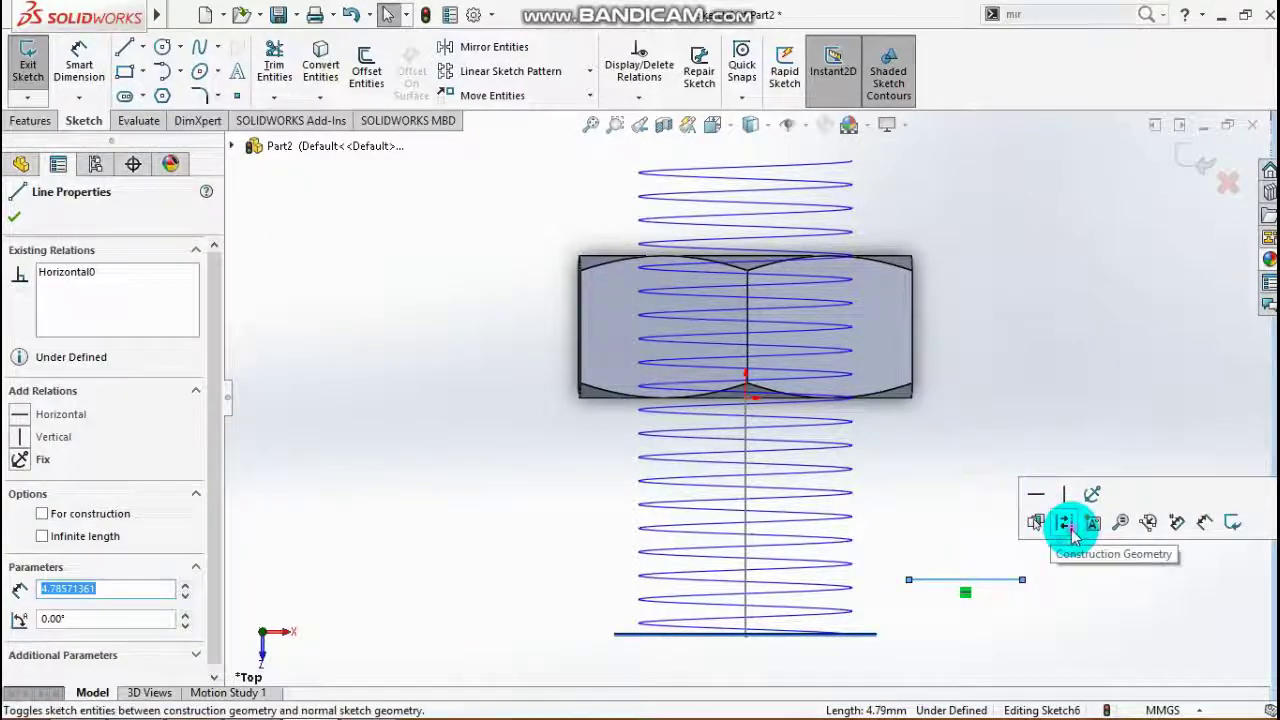
left_click(1066, 522)
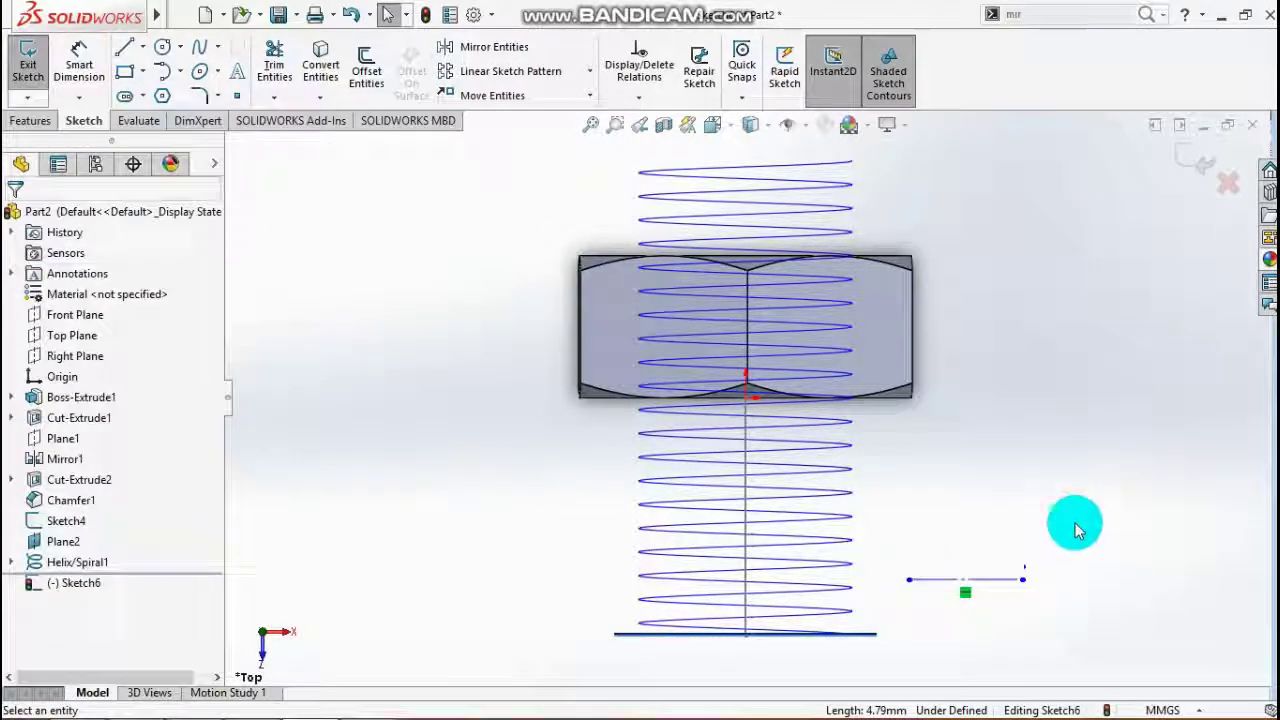
Turn on dynamic mirroring about the construction line and draw a vertical line through its inner endpoint, reaching about 2.1 mm to each side
left_click(1098, 18)
type("mi")
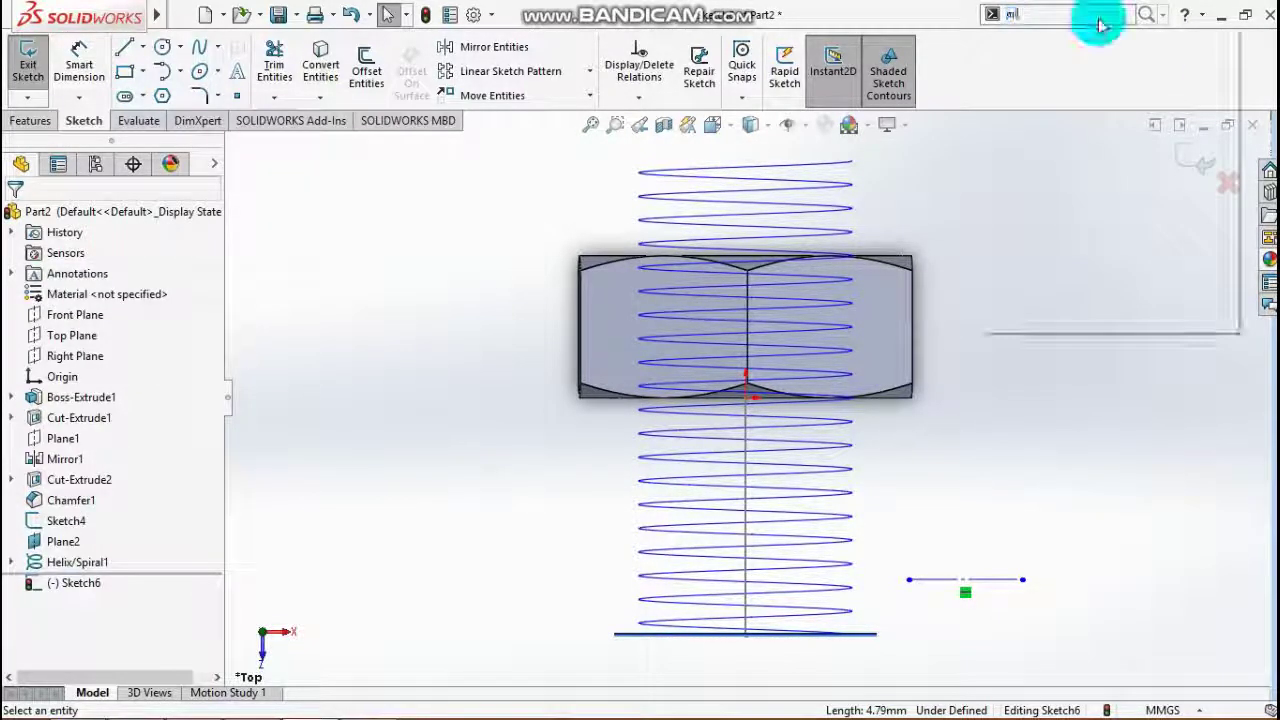
type("r")
left_click(1077, 63)
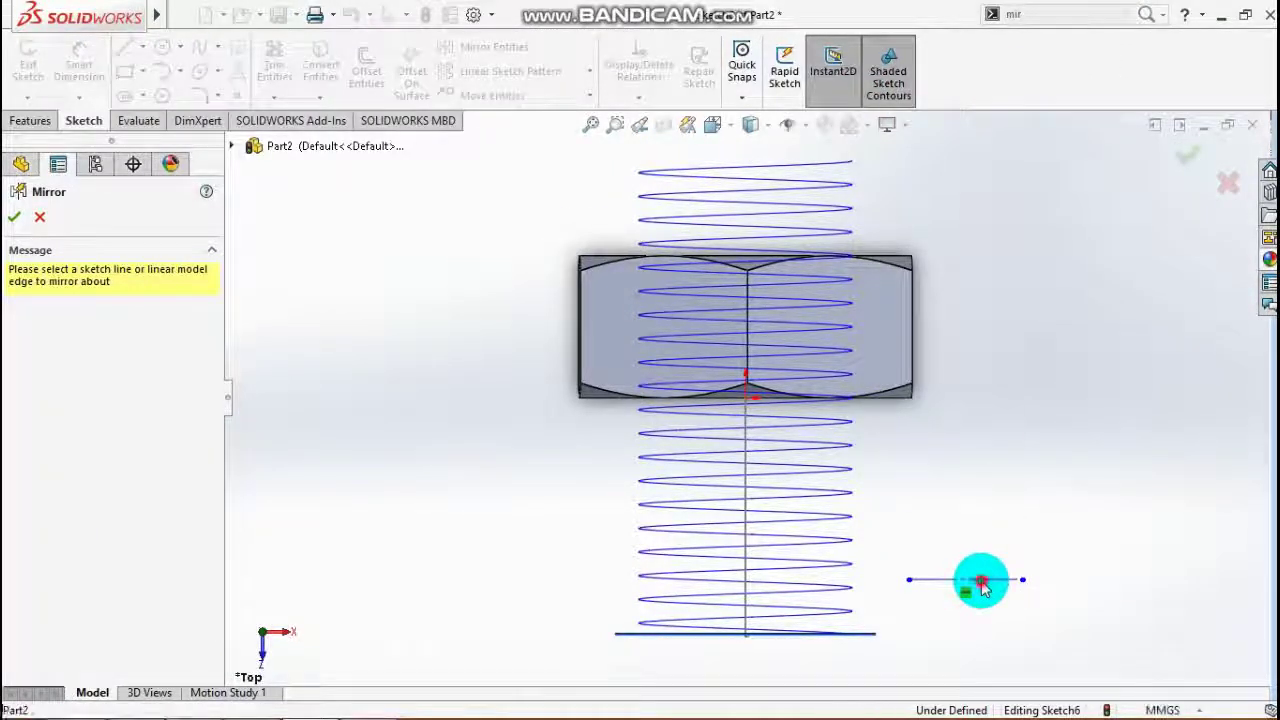
left_click_drag(910, 580, 910, 537)
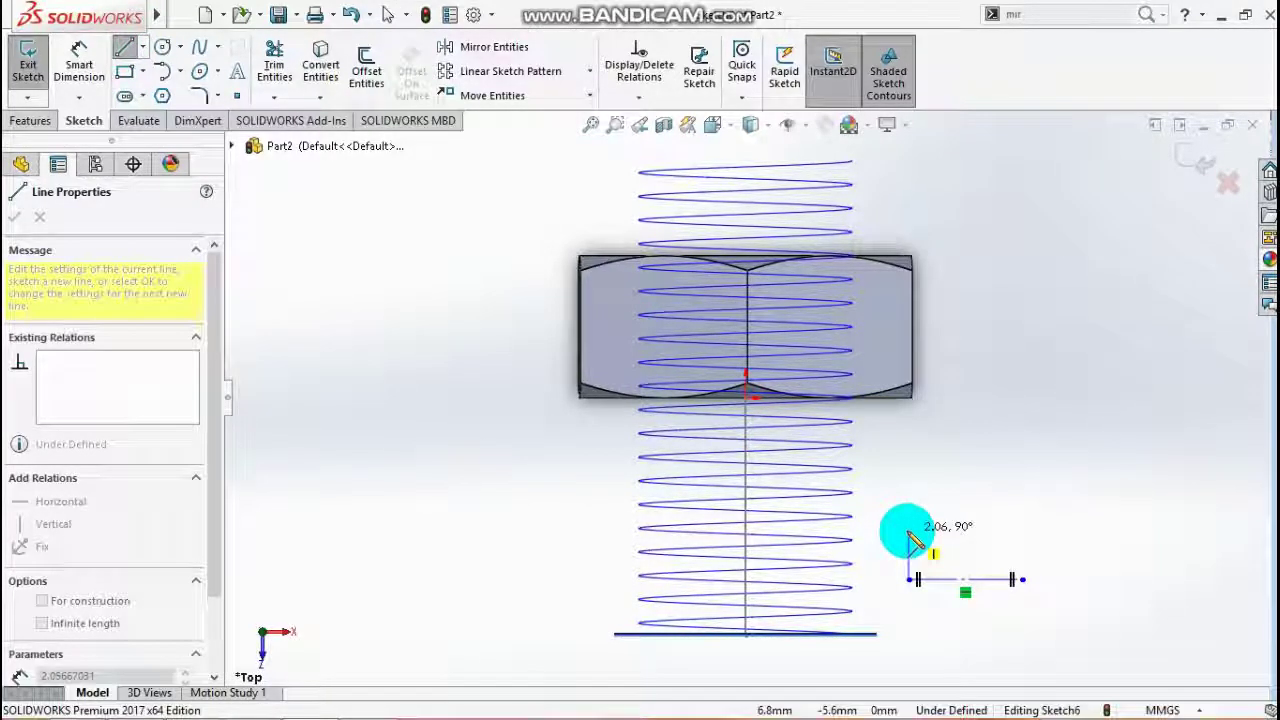
left_click(908, 528)
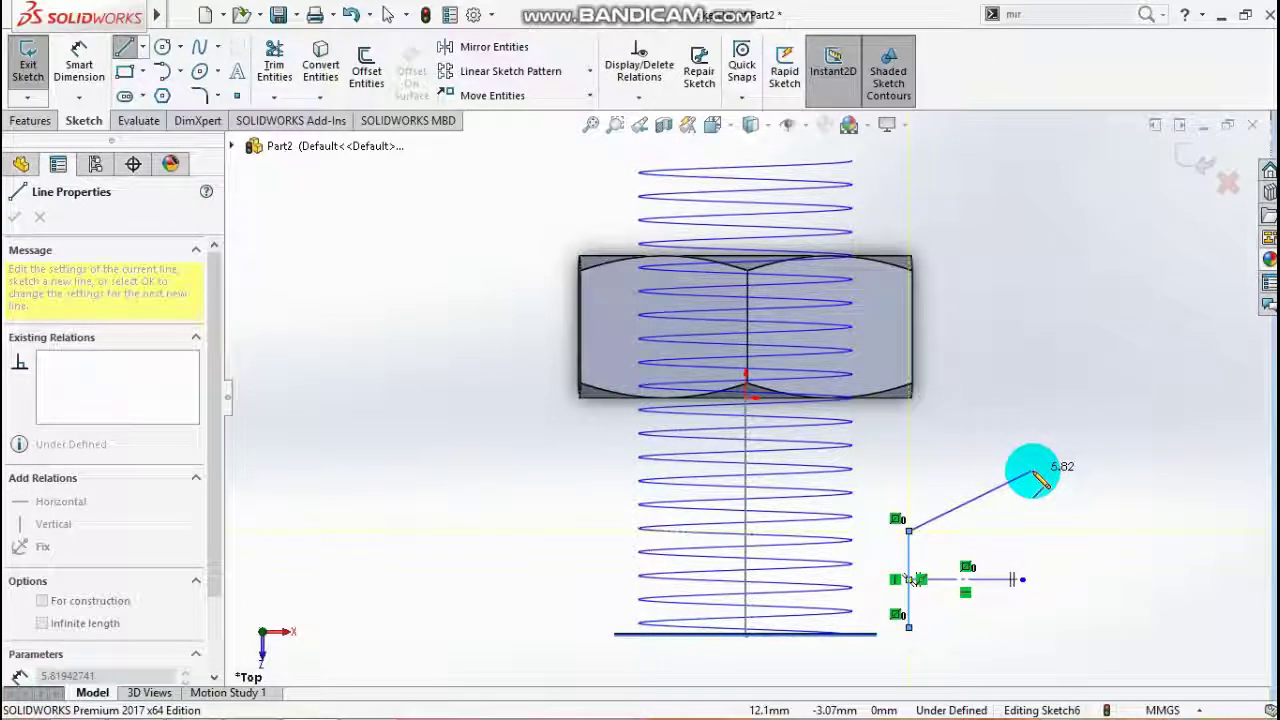
left_click(1033, 471)
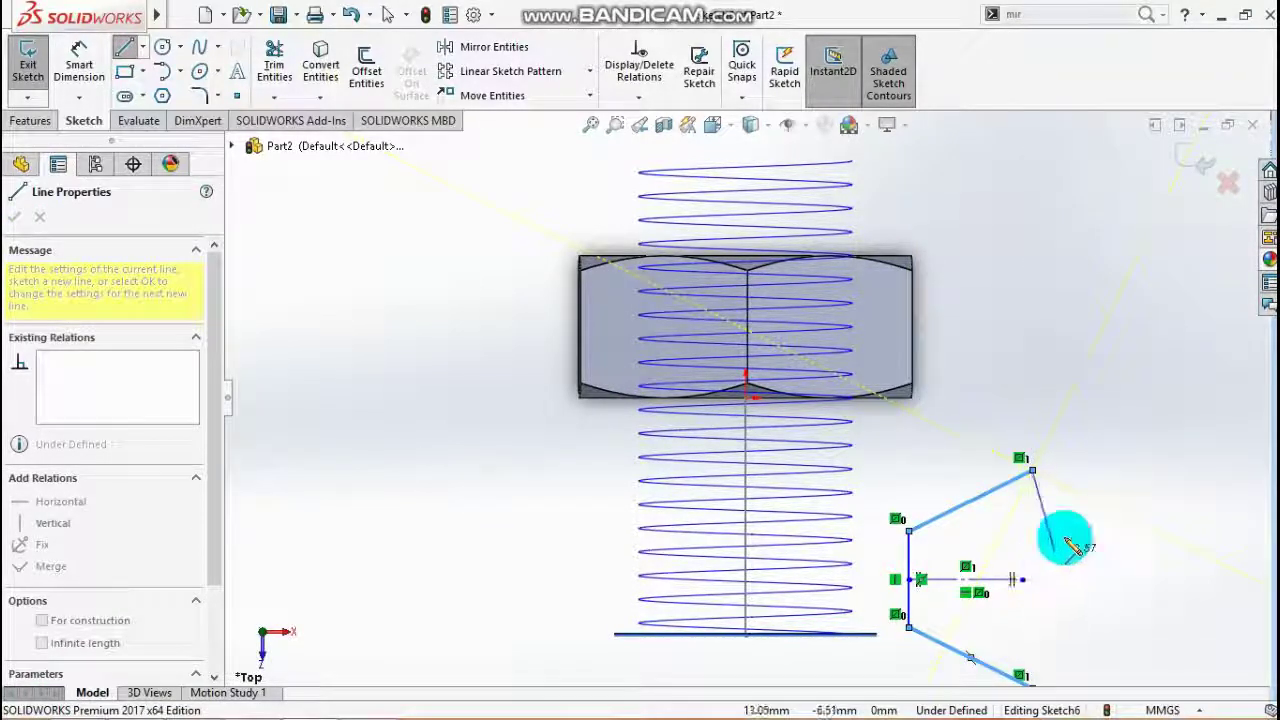
key("Escape")
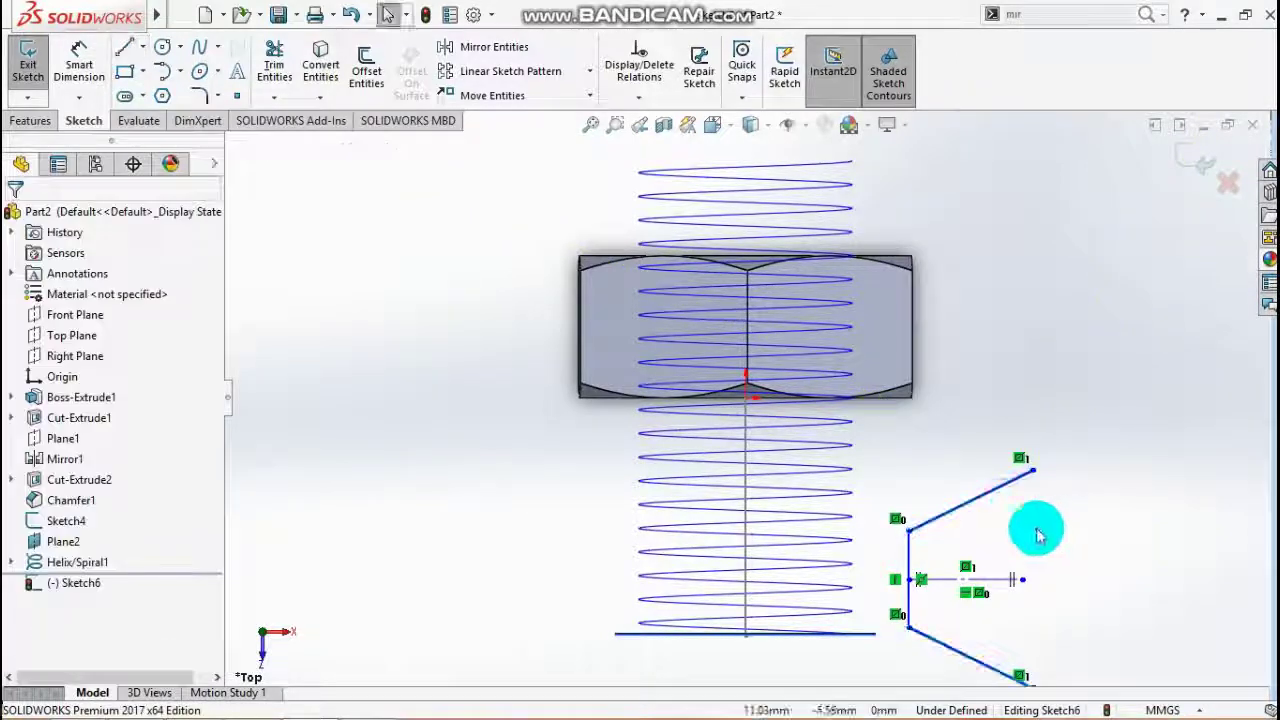
left_click(985, 496)
key("Delete")
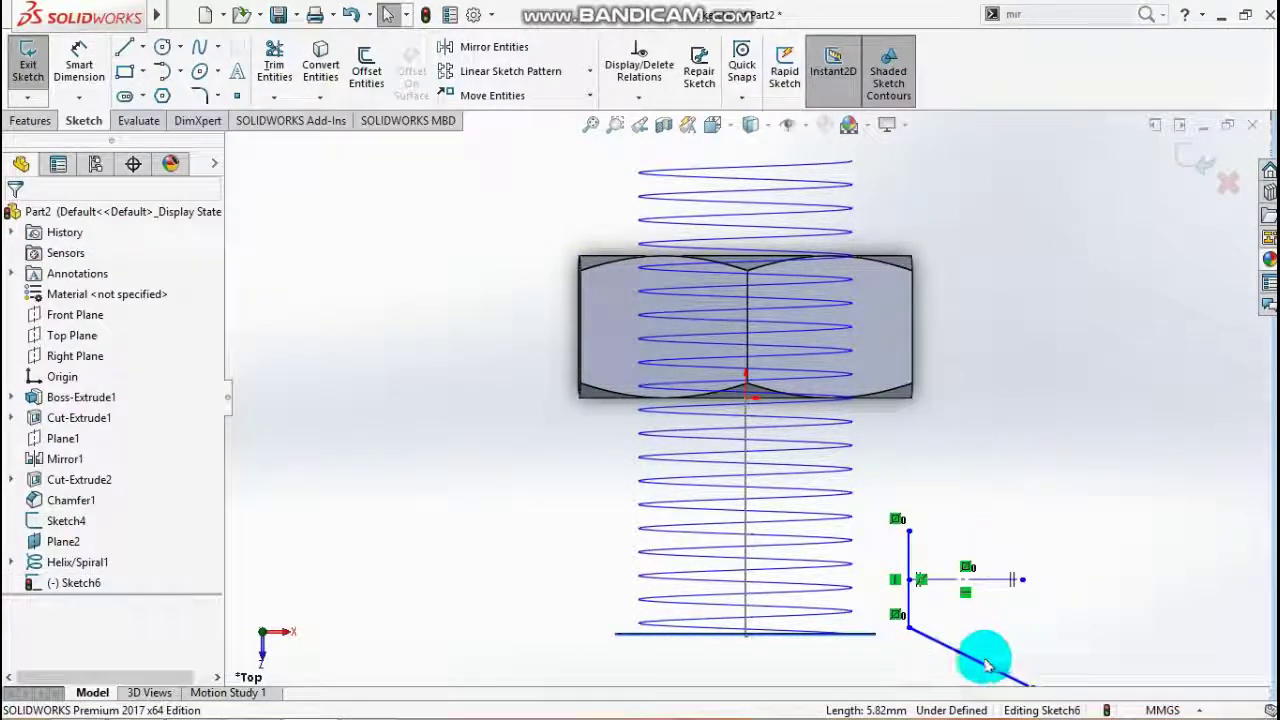
left_click(983, 659)
key("Delete")
Close a mirrored trapezoid with a slanted line about 5.2 mm long and a vertical line through the construction line's outer endpoint
left_click(122, 46)
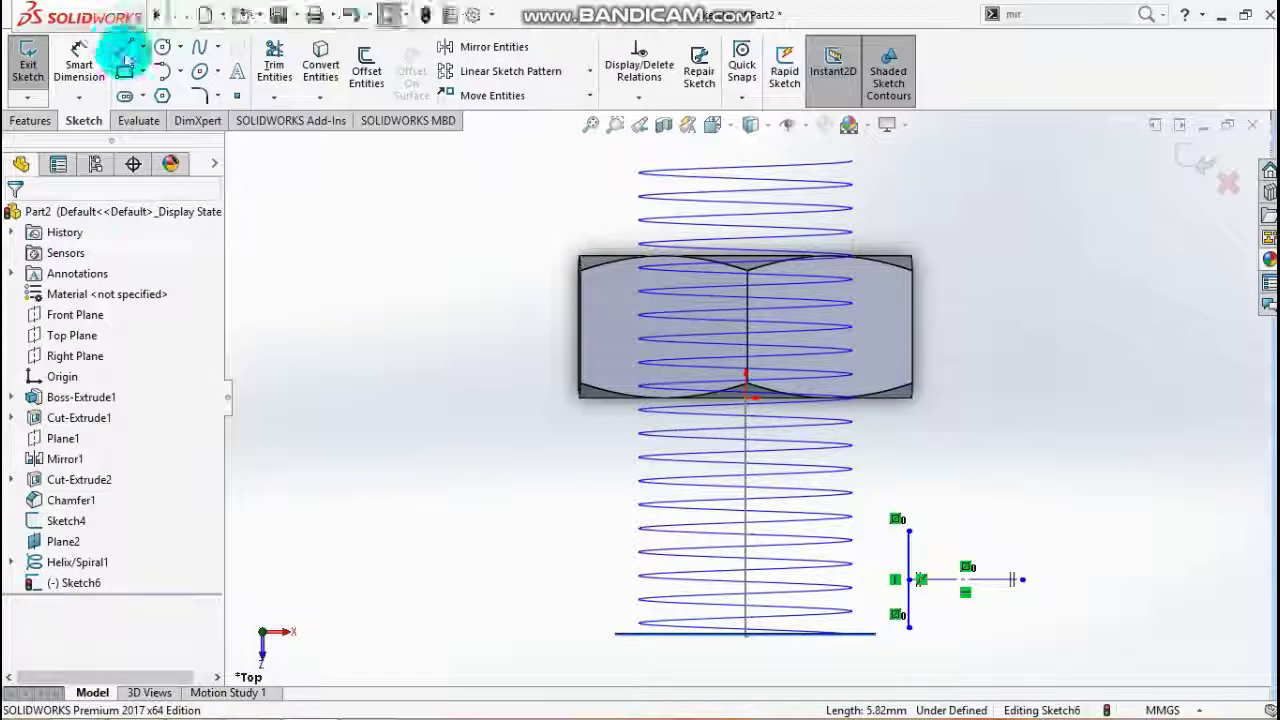
left_click(908, 531)
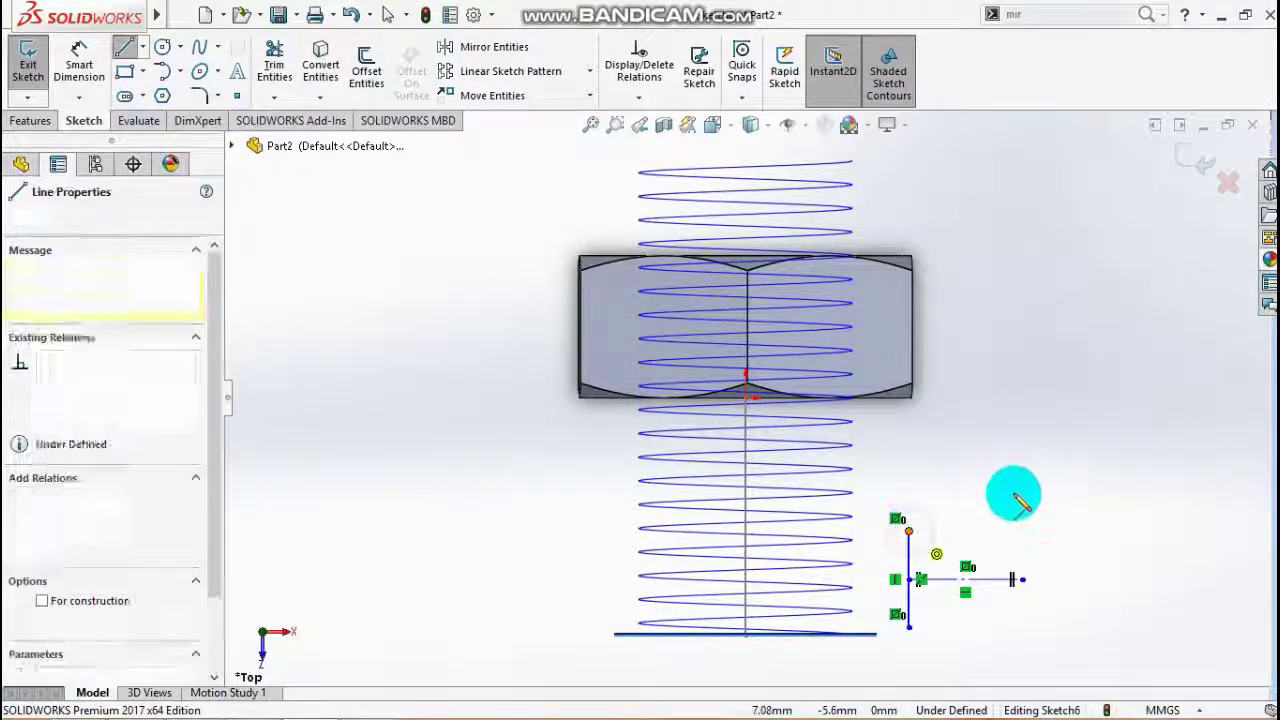
left_click(1022, 482)
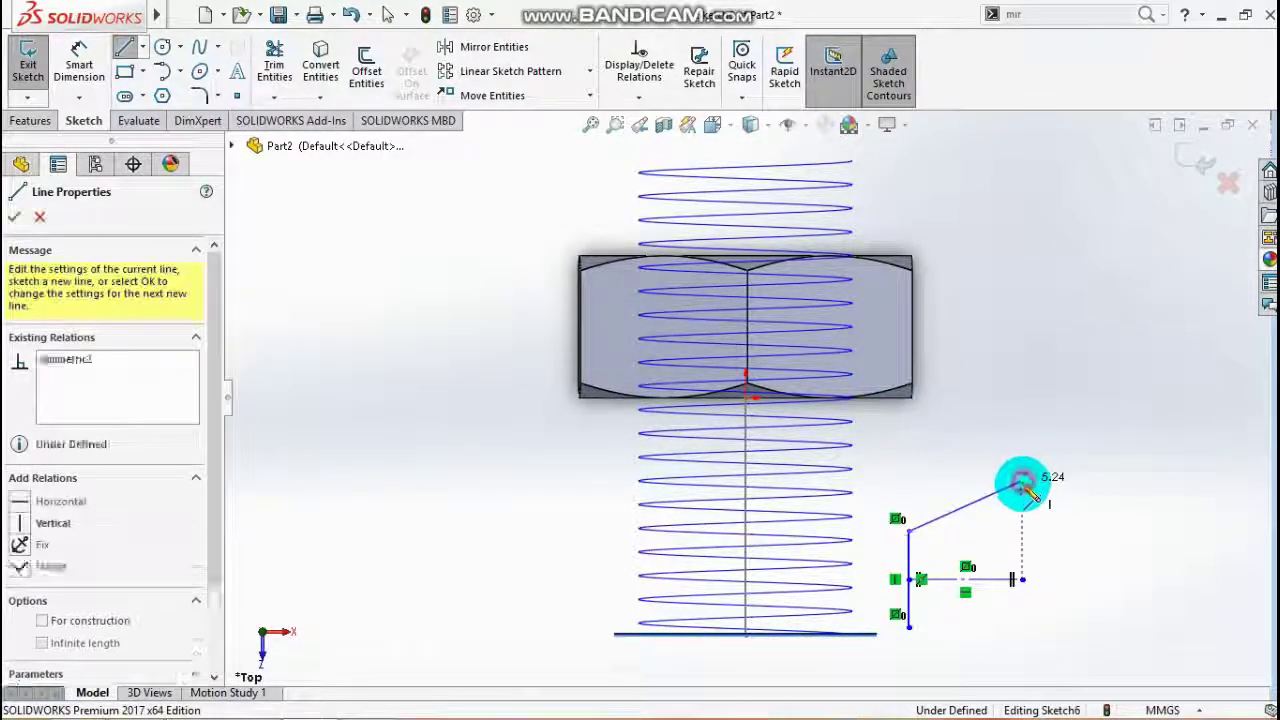
left_click(1021, 580)
key("Escape")
key("Escape")
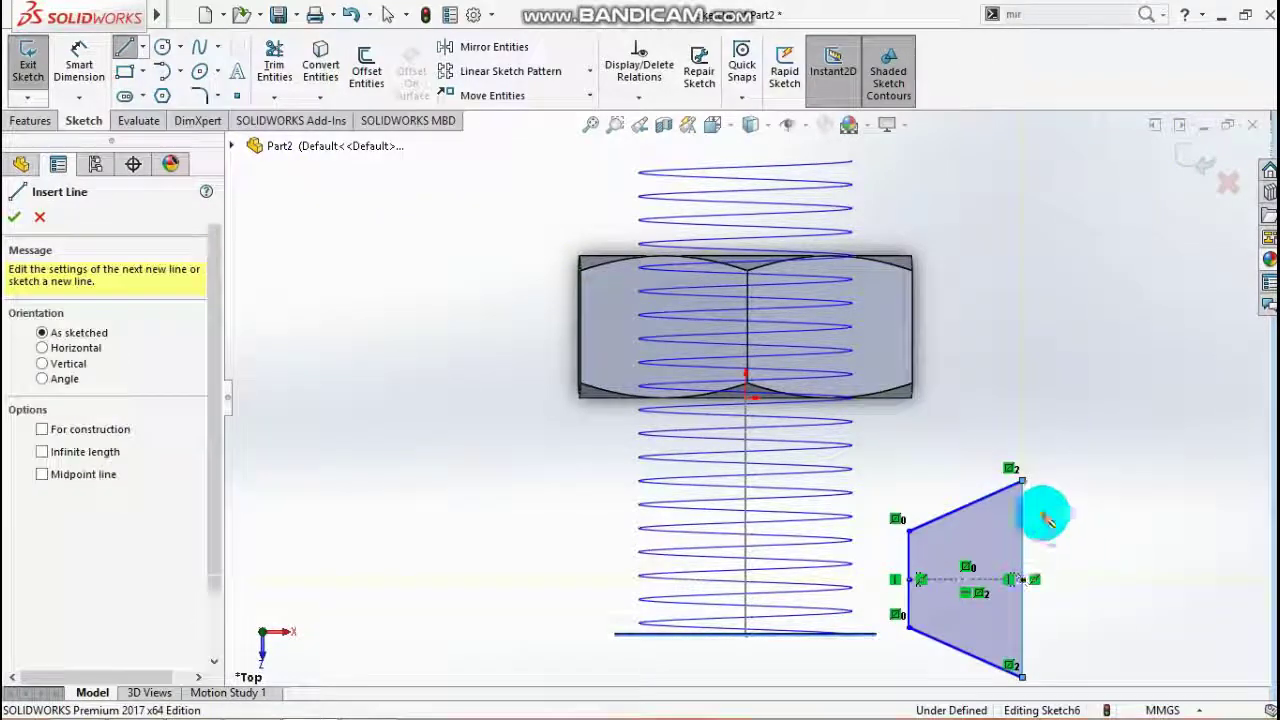
Dimension the angle between the trapezoid's two slanted sides as 30°
left_click(82, 60)
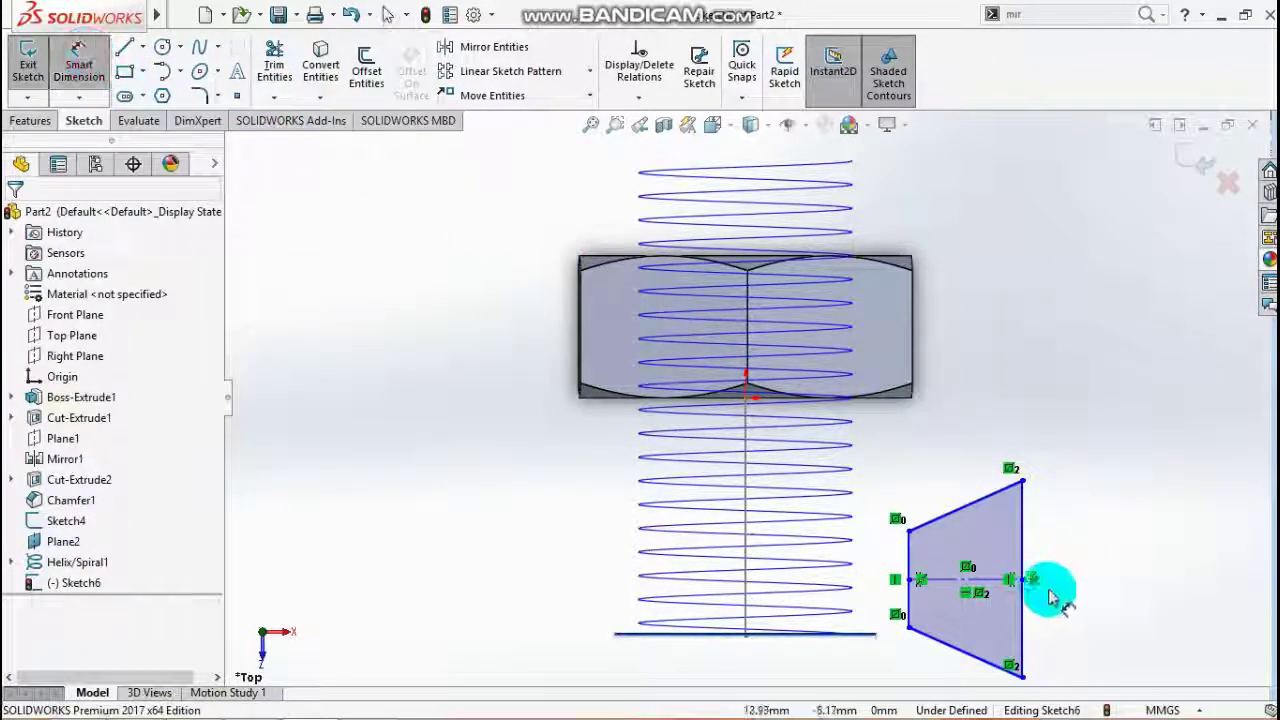
left_click(958, 518)
left_click(971, 657)
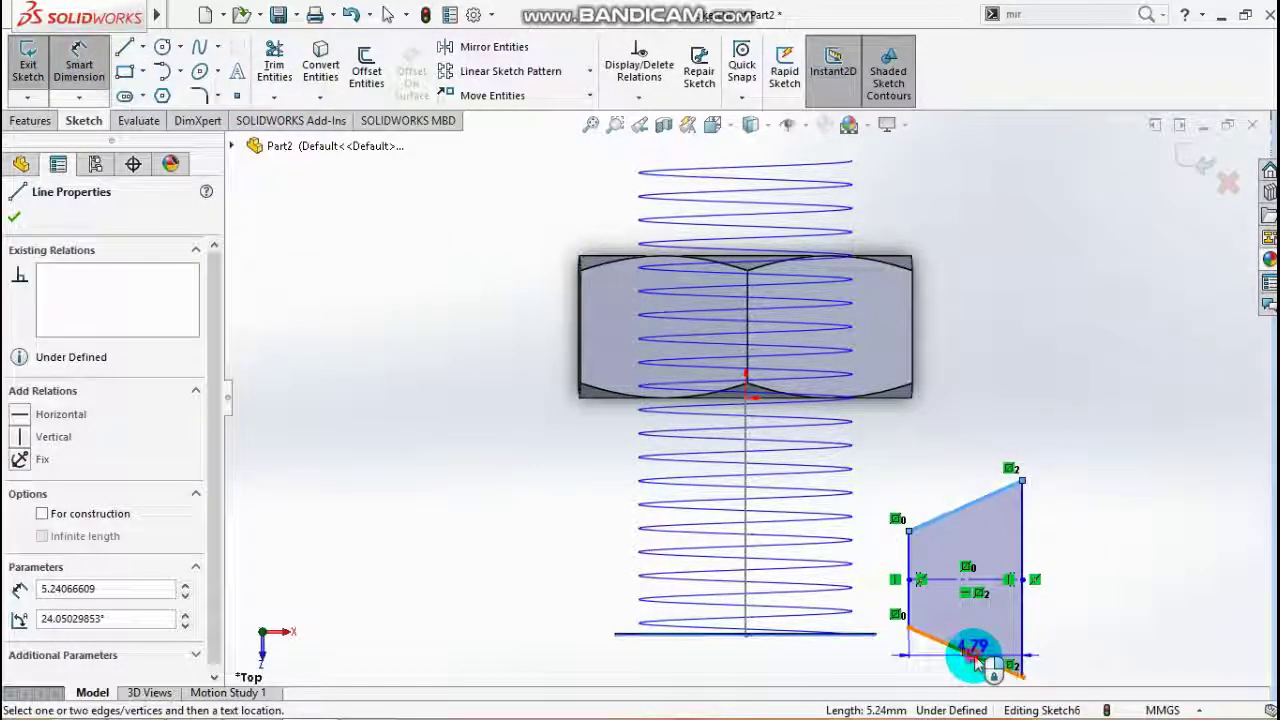
left_click(1060, 615)
type("30")
key("Return")
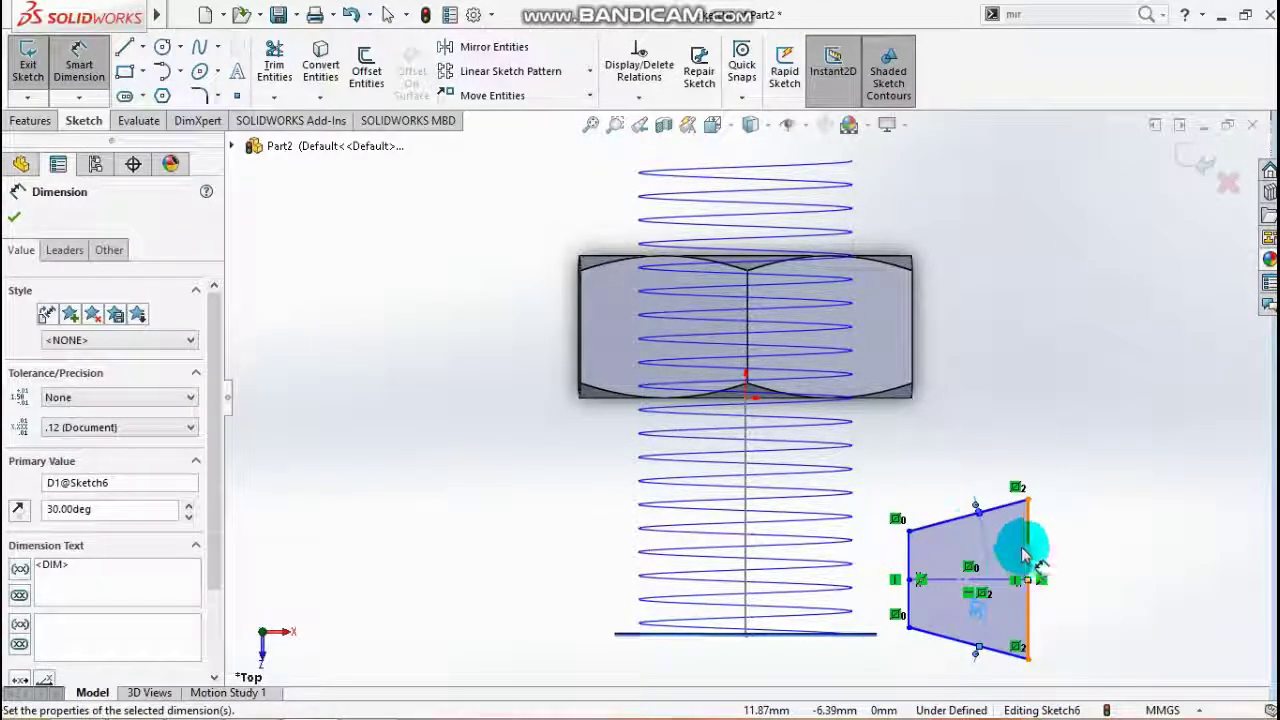
Dimension the trapezoid's horizontal width as 1 mm and its longer vertical side as 0.9 mm
left_click(977, 513)
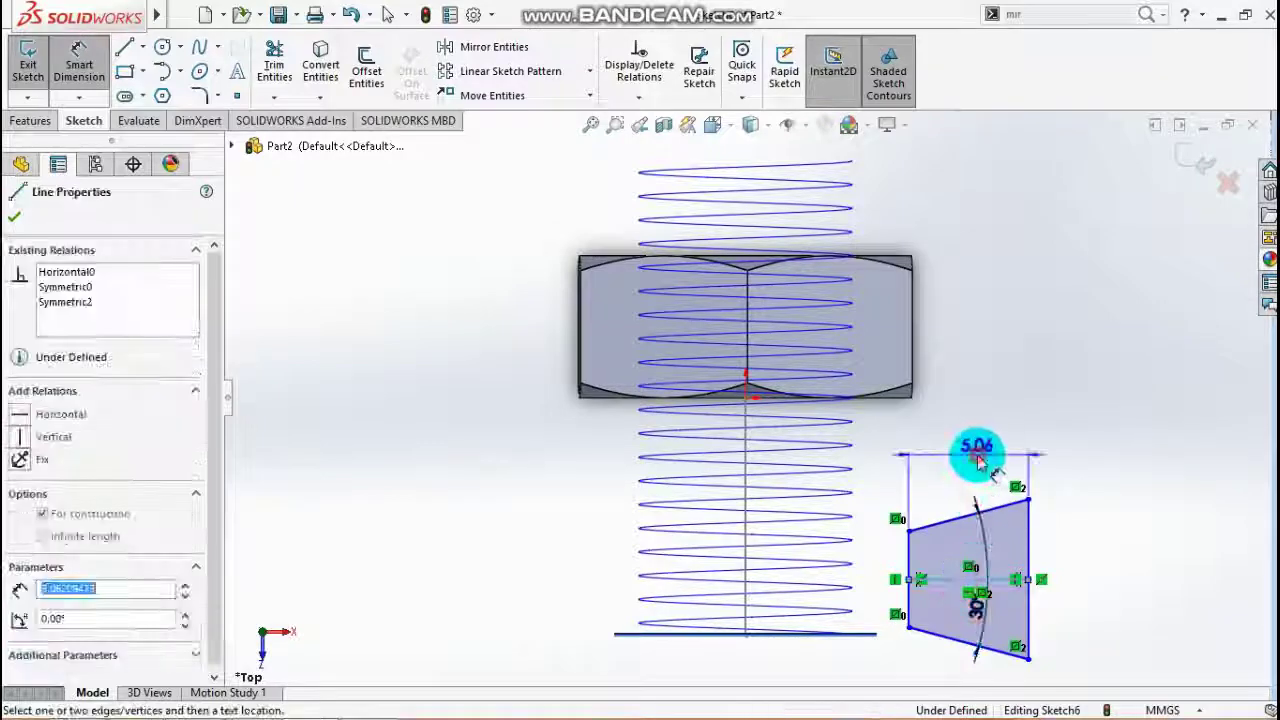
left_click(980, 451)
key("Return")
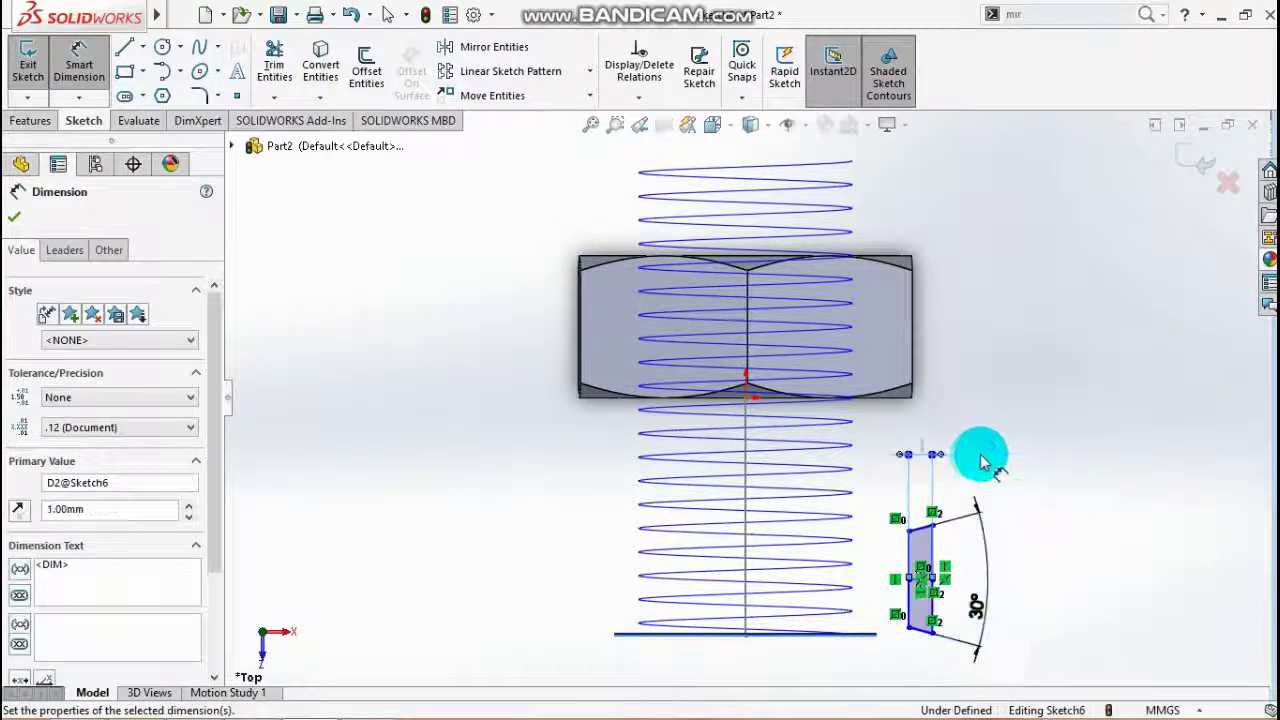
left_click(997, 568)
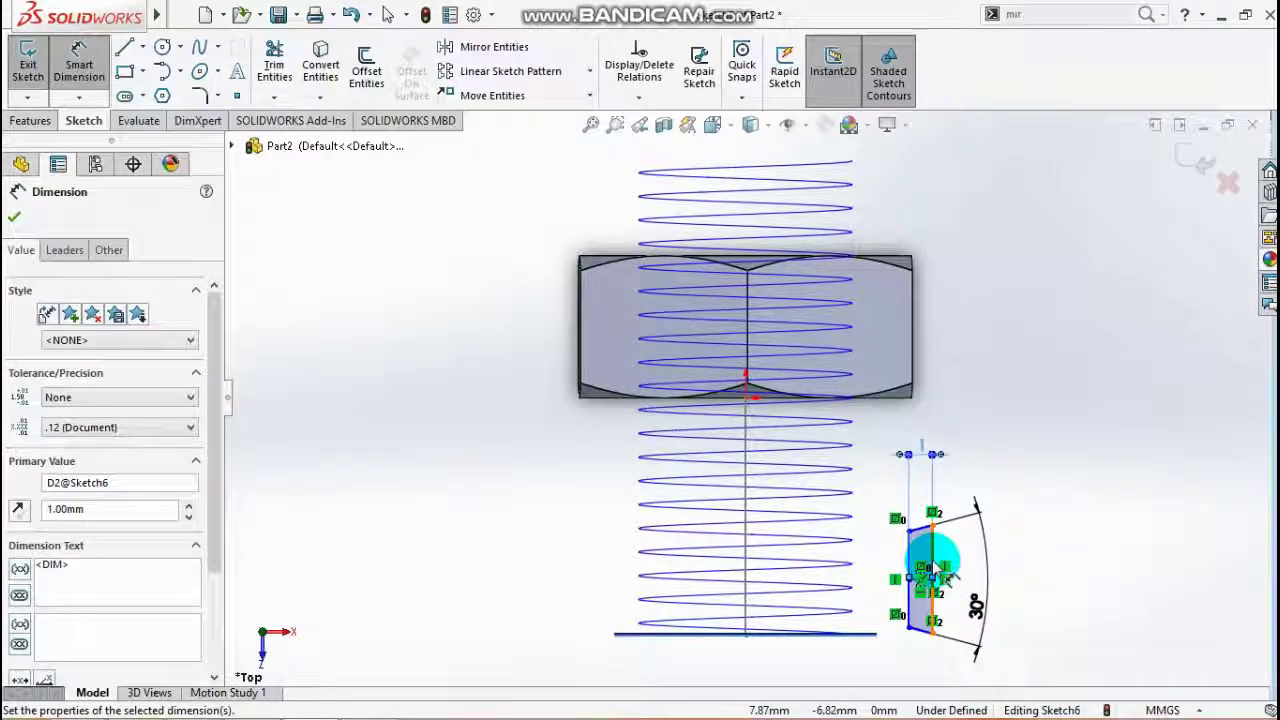
left_click(971, 562)
left_click(925, 563)
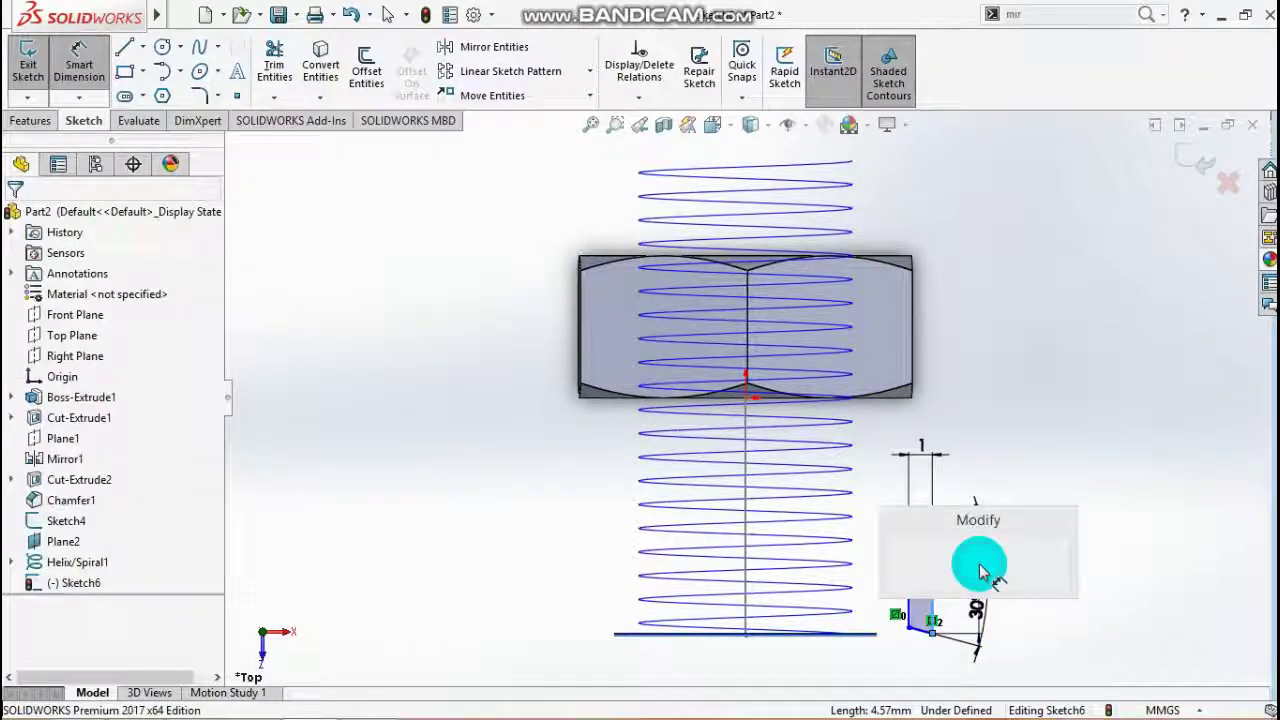
type("0.9")
key("Return")
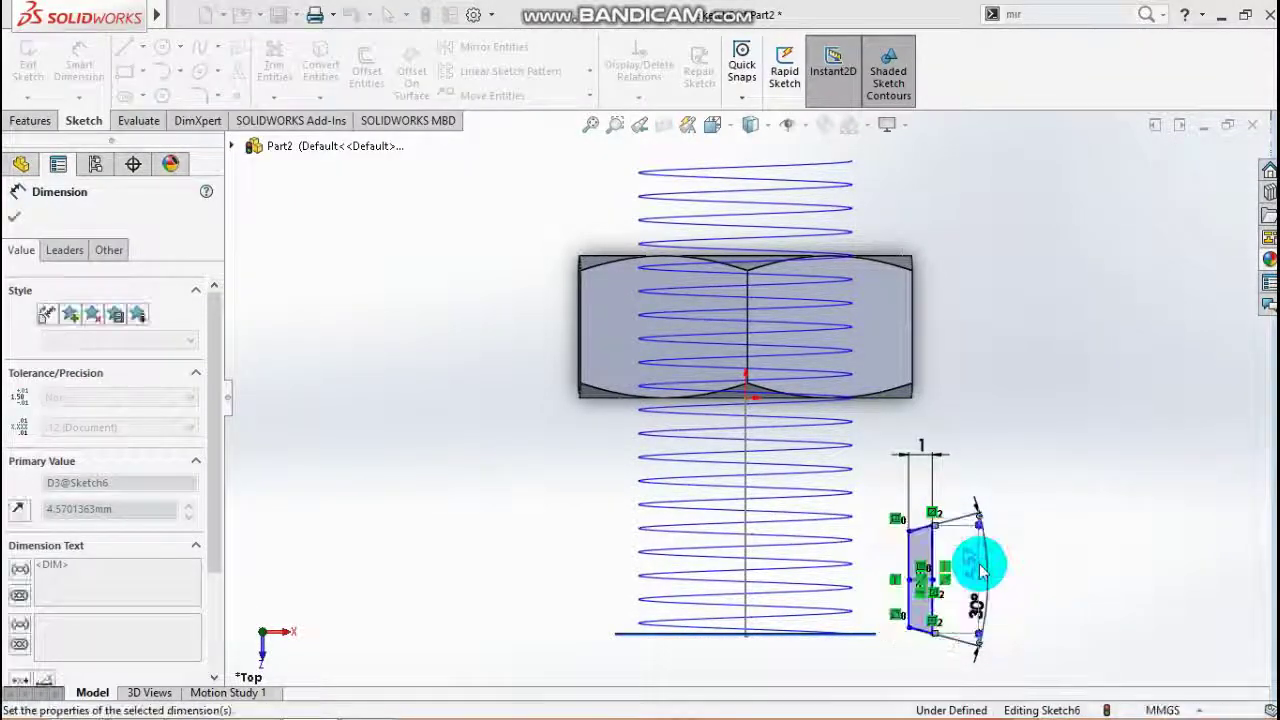
Examine the dimensioned thread profile beside the start of the helix, switching to the isometric view
scroll(957, 605, "down", 5)
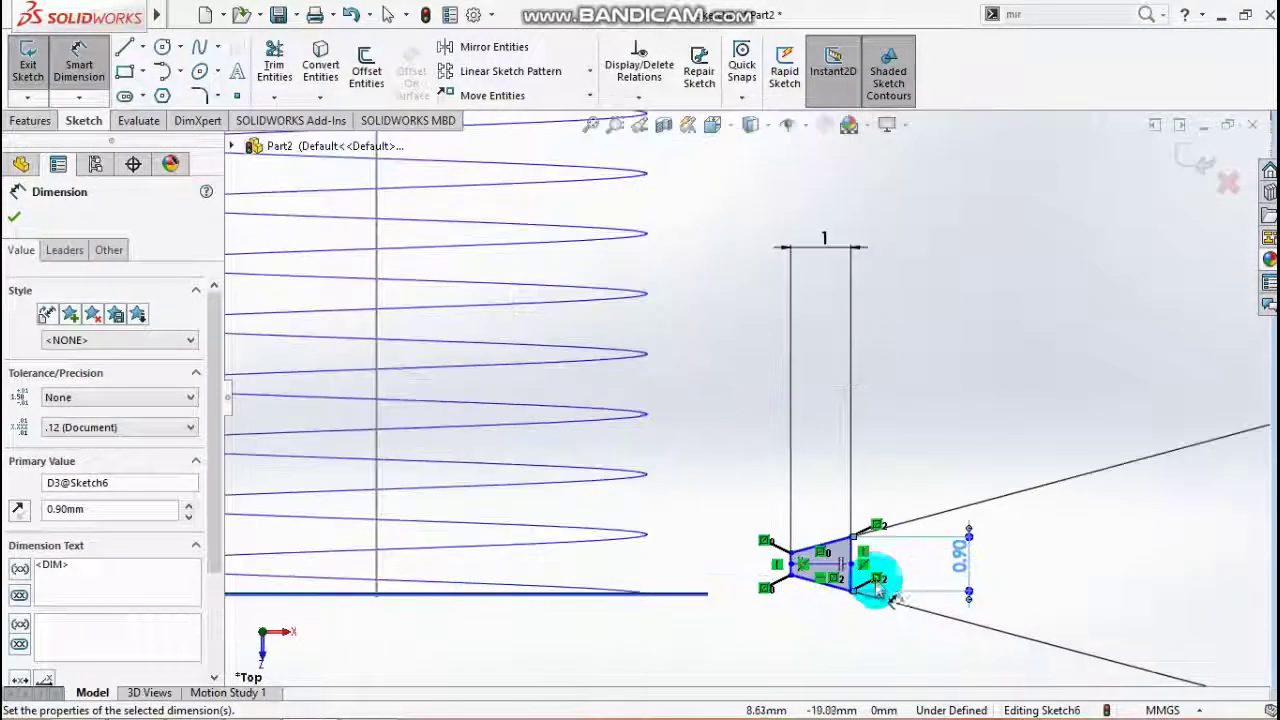
scroll(908, 483, "up", 6)
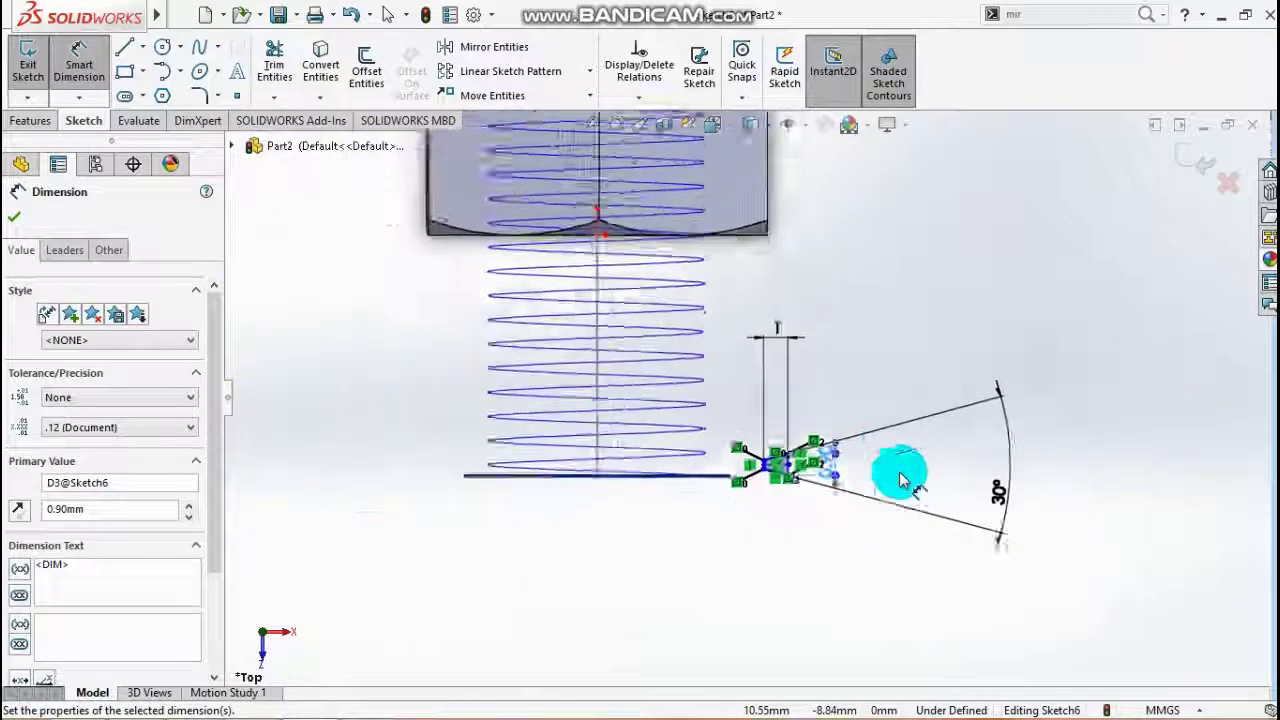
scroll(803, 290, "down", 2)
scroll(809, 255, "up", 2)
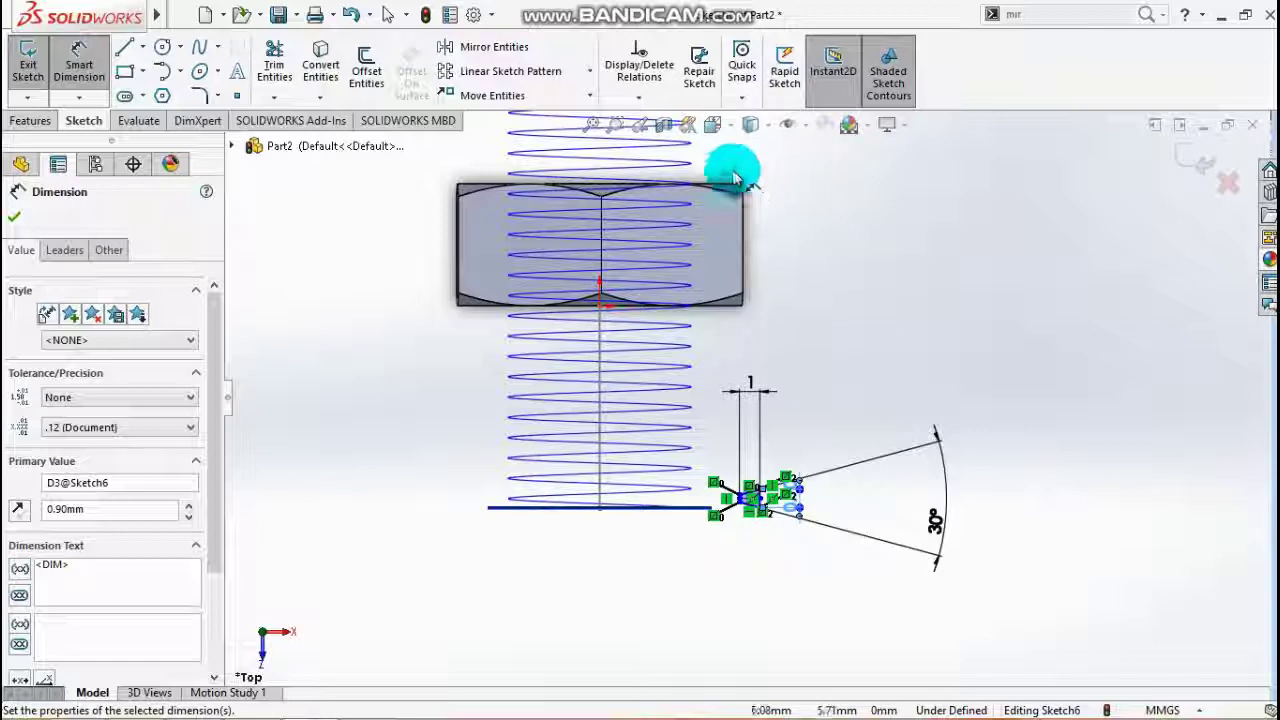
key("ctrl+7")
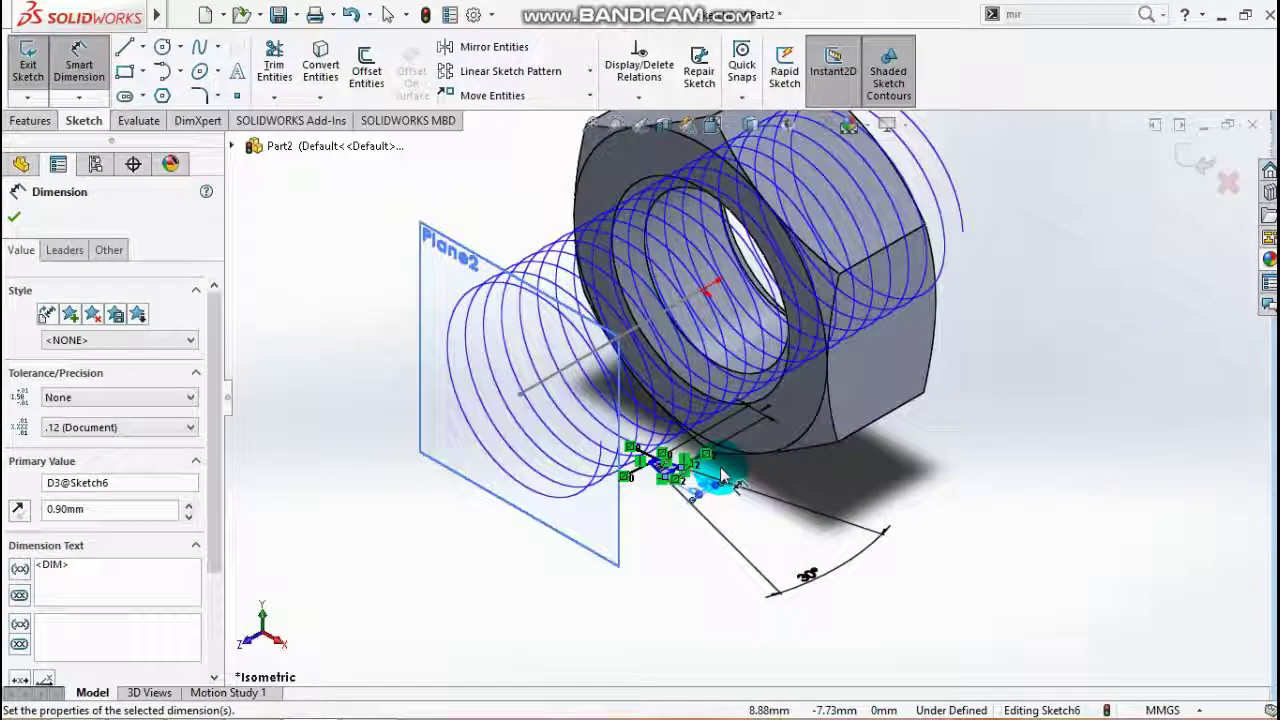
key("Escape")
scroll(705, 495, "down", 2)
scroll(680, 460, "down", 2)
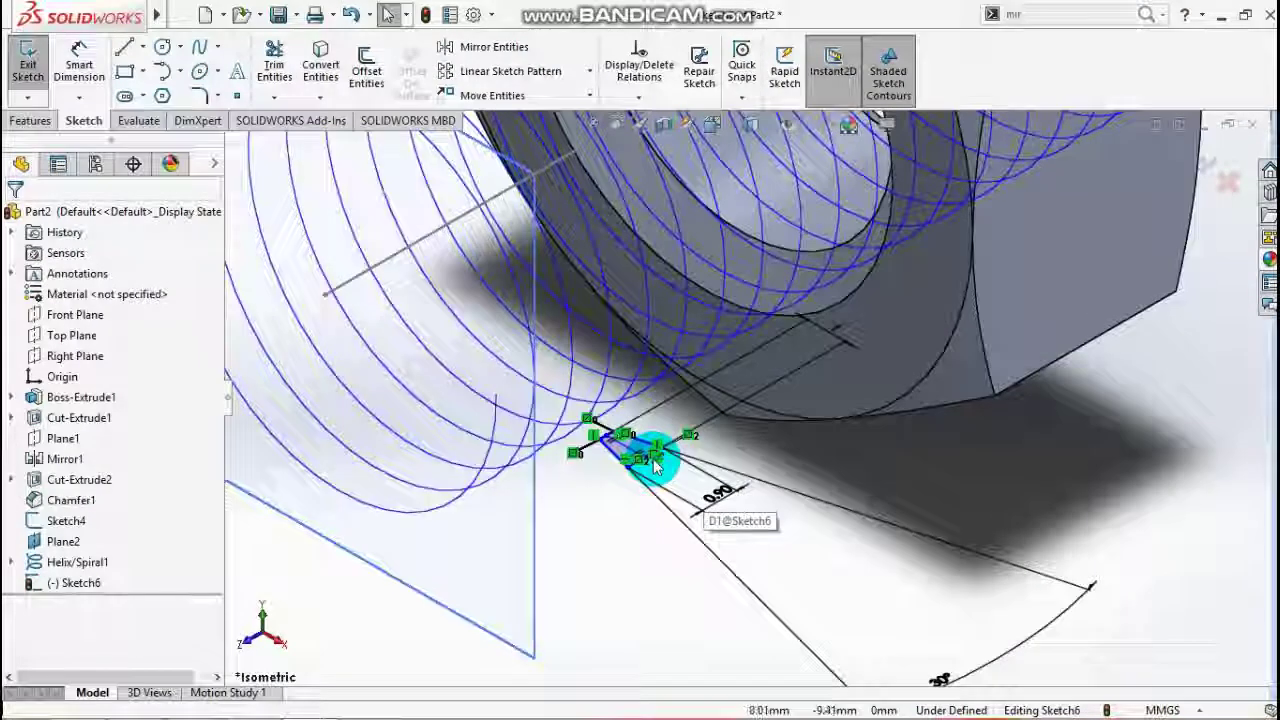
Add a Pierce relation between the midpoint of the trapezoid's longer vertical side and the helix, and exit the sketch
scroll(653, 450, "down", 2)
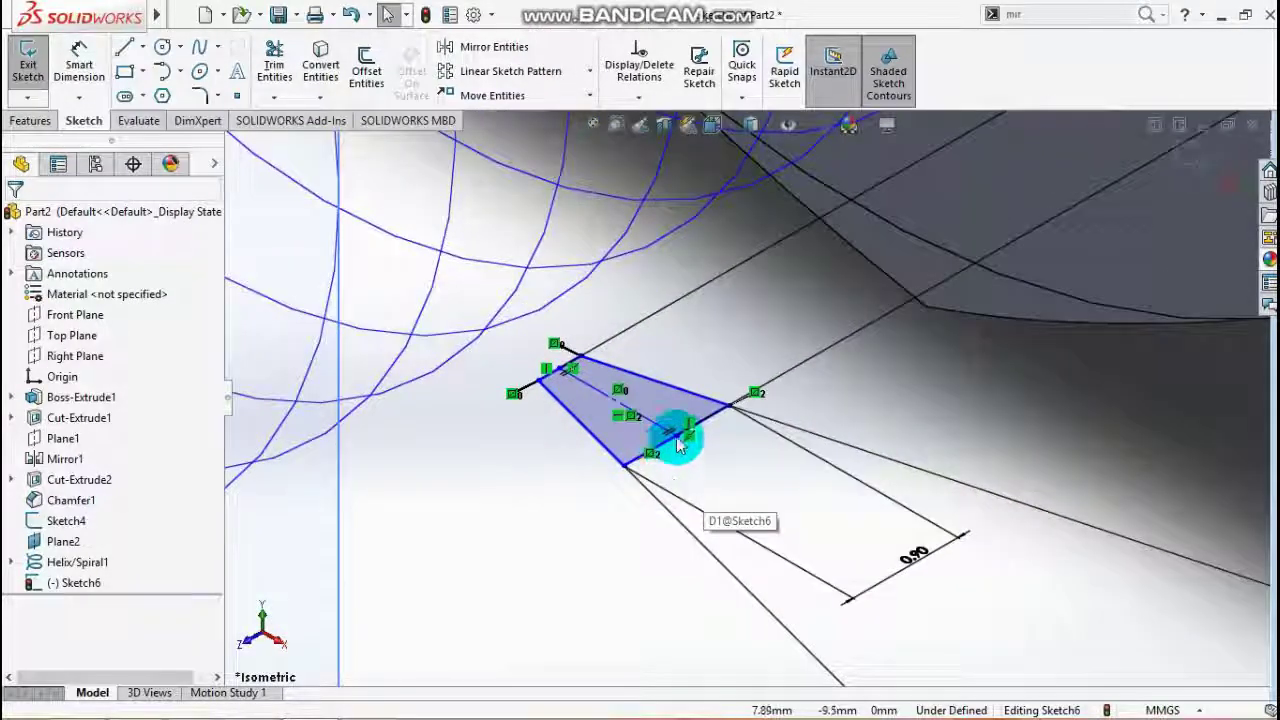
left_click(676, 440)
scroll(640, 380, "up", 5)
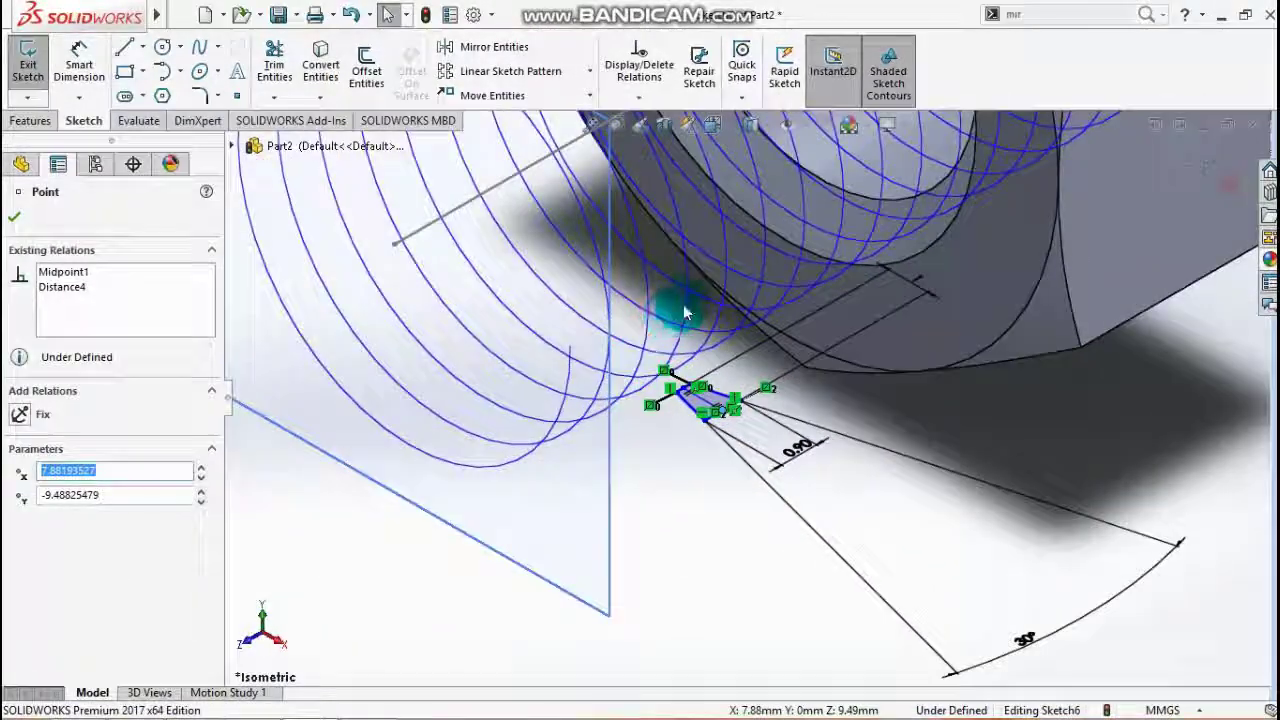
left_click(712, 426, "ctrl")
left_click(44, 537)
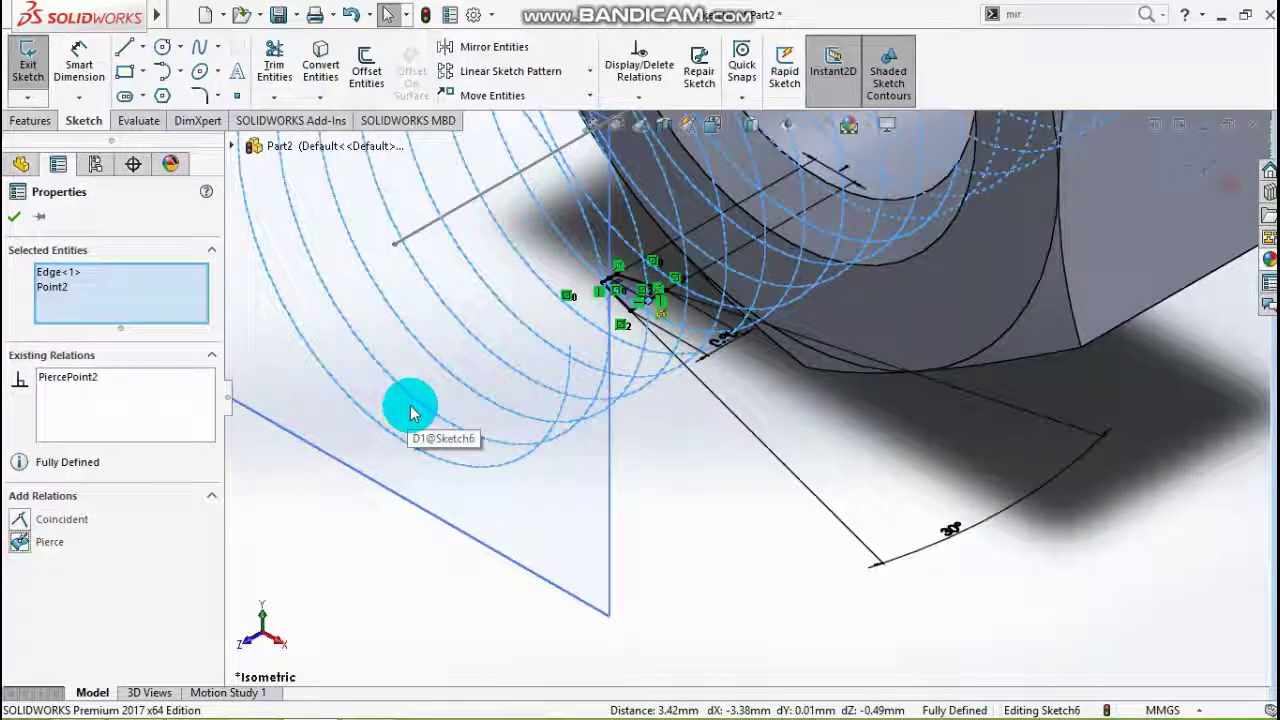
left_click(14, 216)
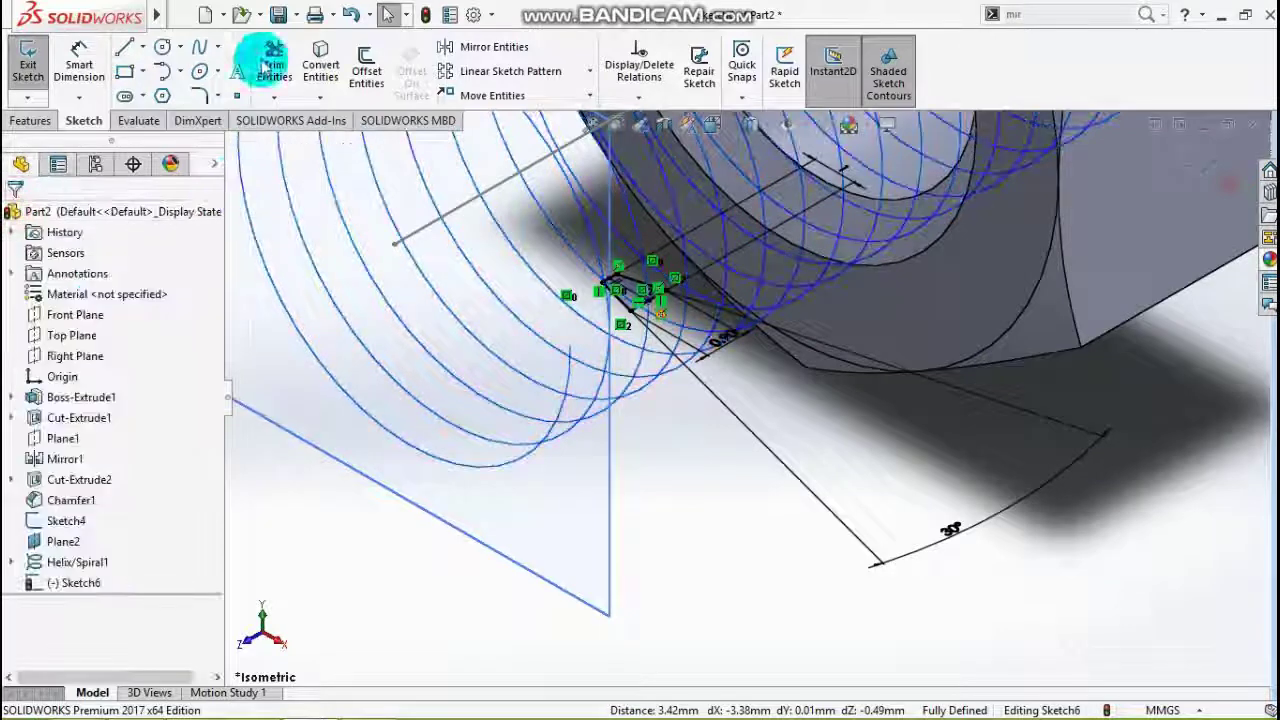
scroll(569, 229, "up", 5)
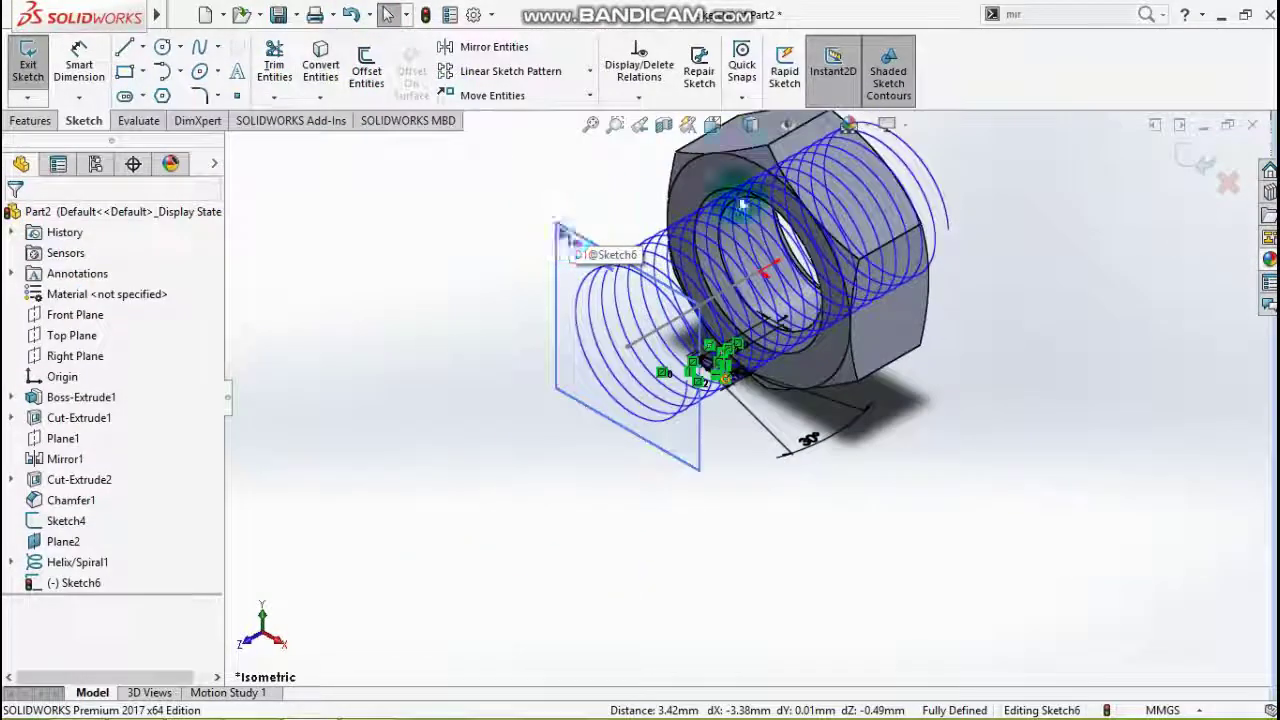
left_click(1183, 152)
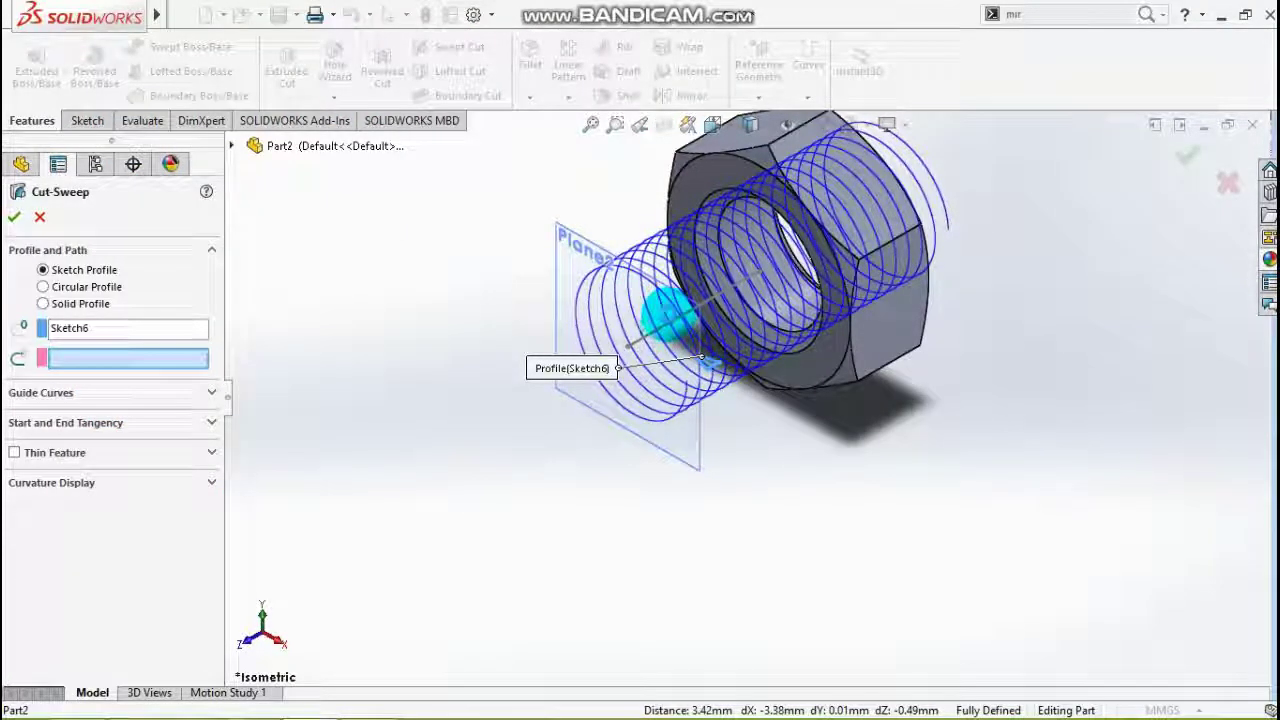
Create a swept cut using the trapezoid sketch as the profile and the helix as the path
left_click(665, 318)
middle_click_drag(986, 498, 1180, 195)
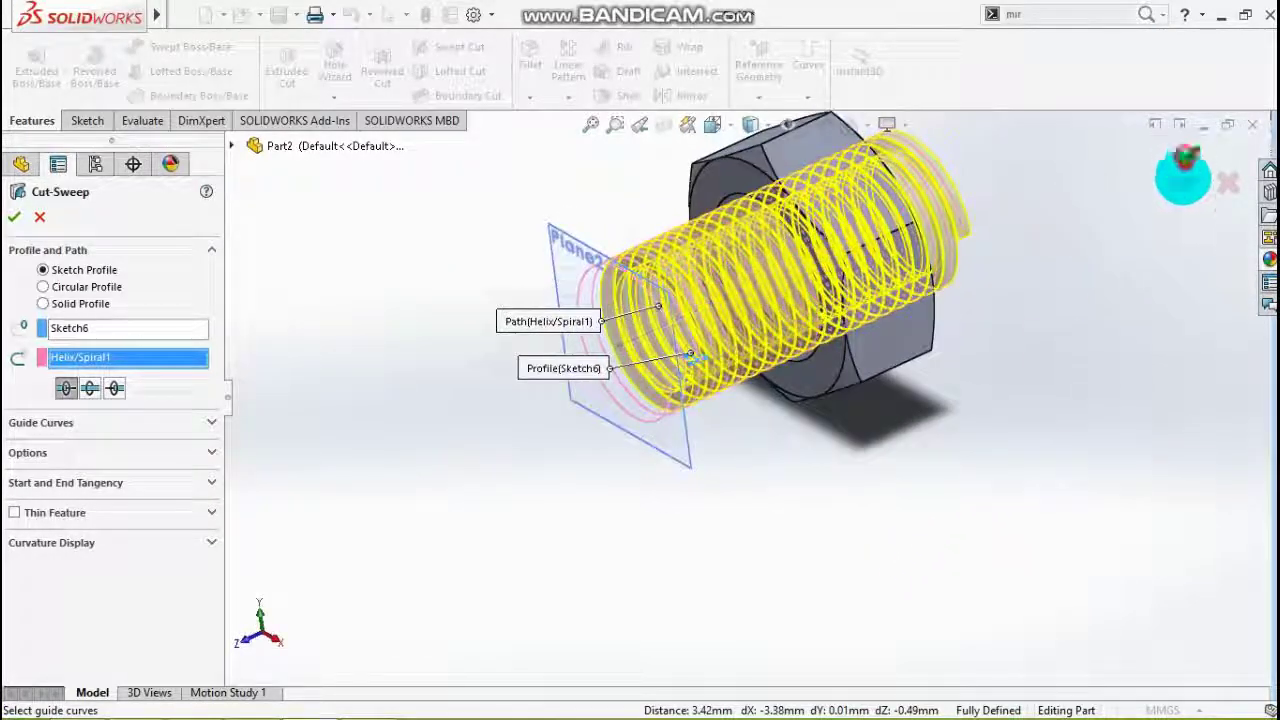
key("Return")
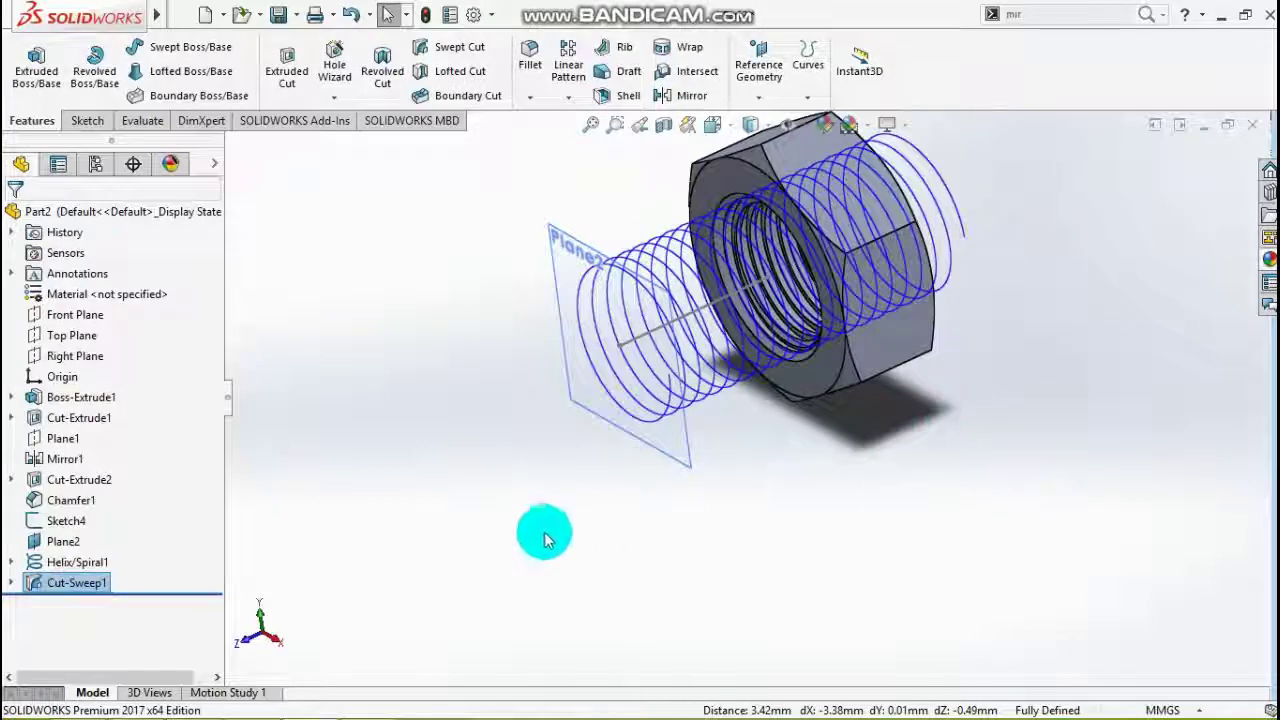
Hide the helix, Plane2 and the axis line of Sketch4 so only the threaded nut body is displayed
scroll(544, 540, "up", 2)
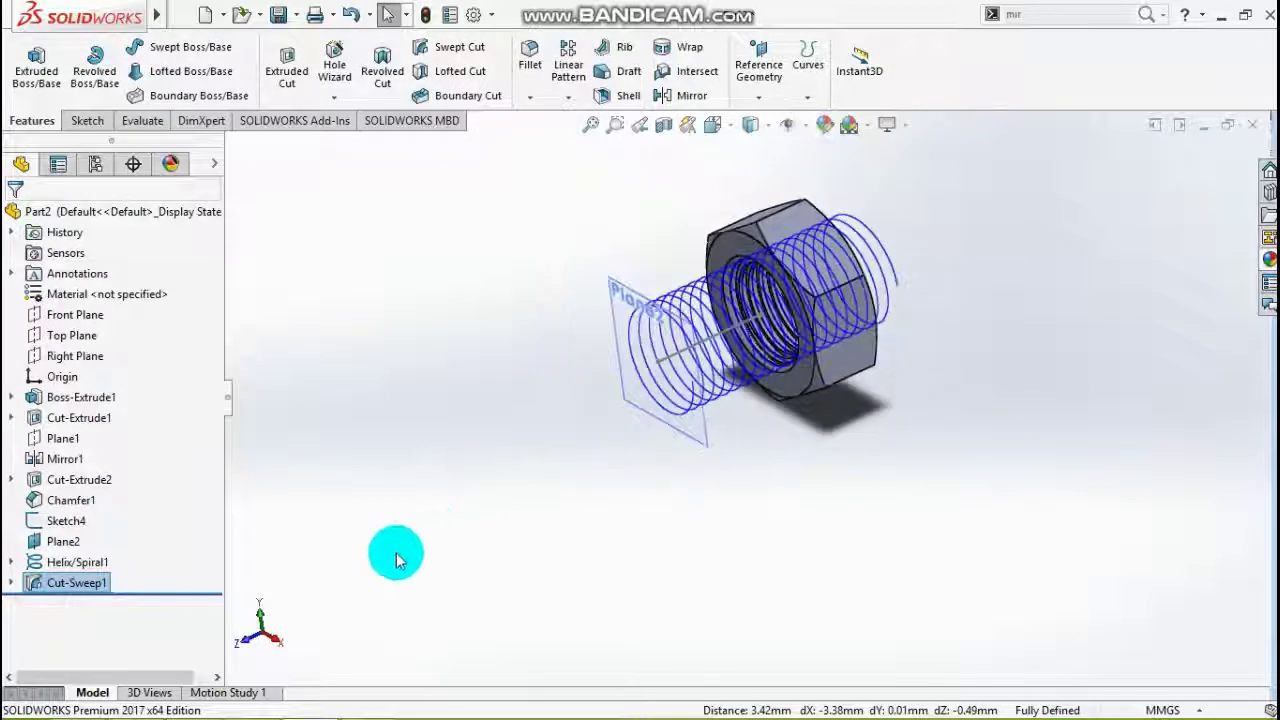
right_click(62, 562)
left_click(78, 342)
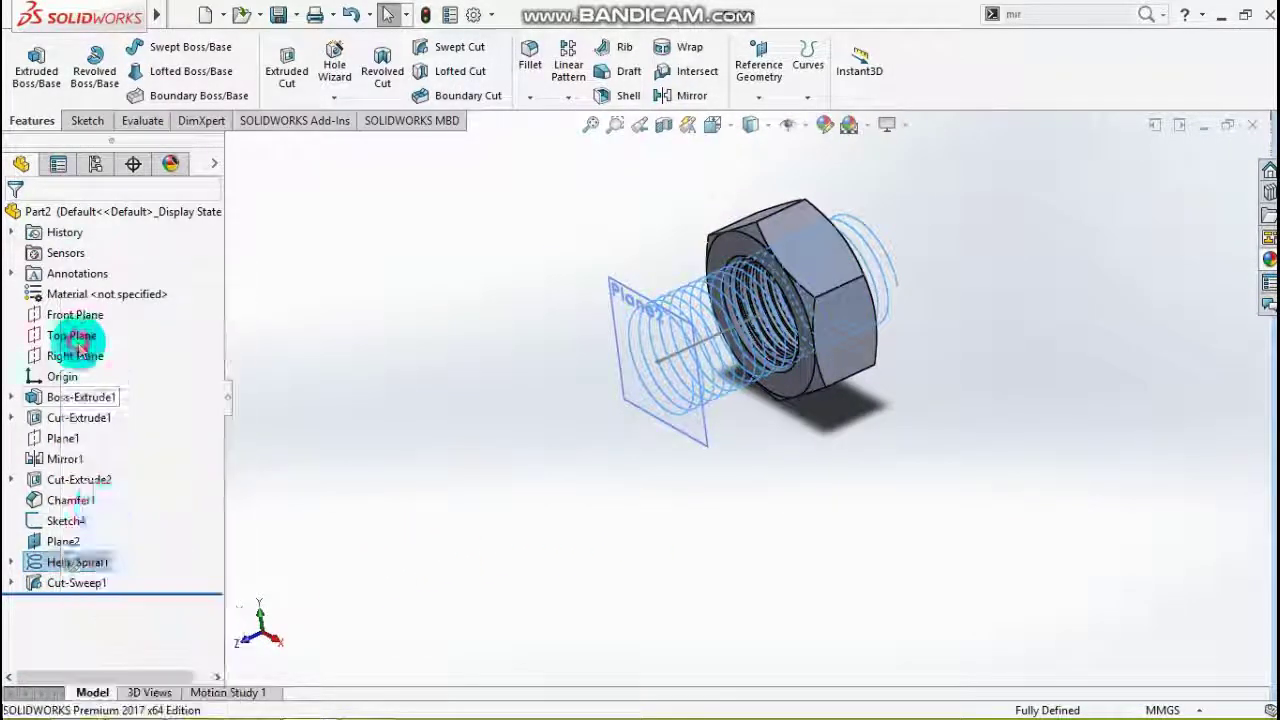
right_click(62, 541)
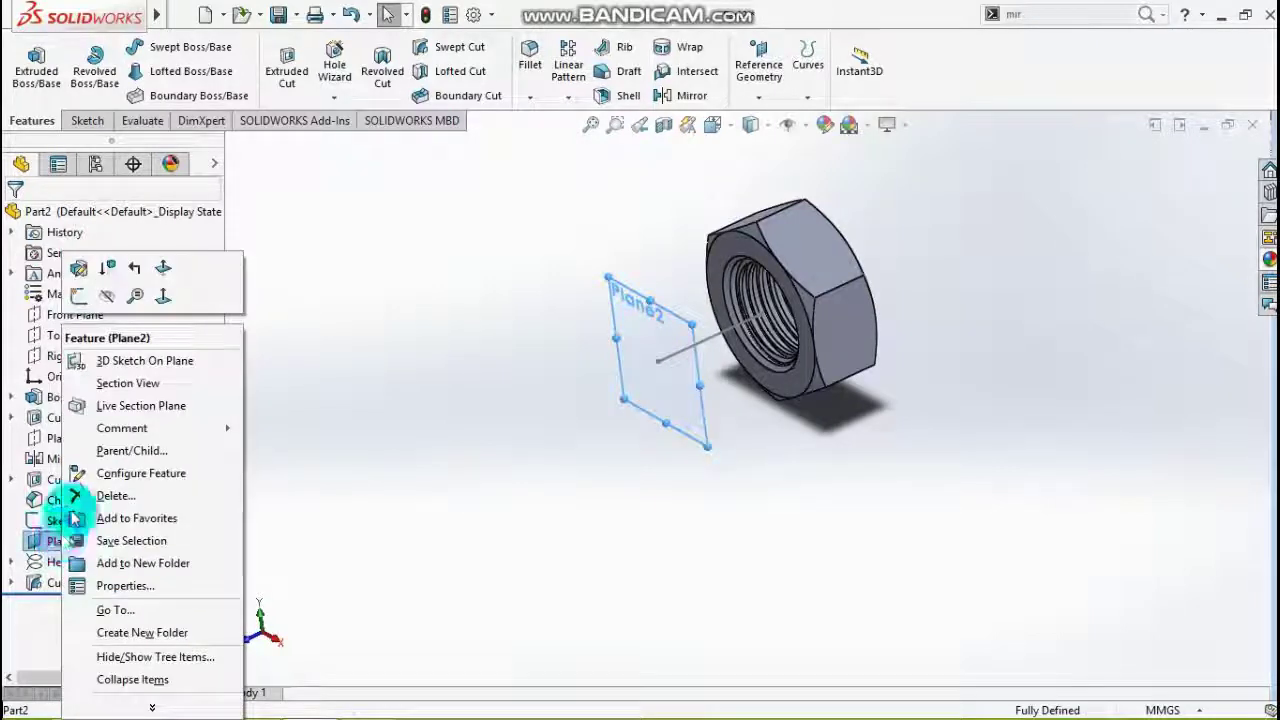
left_click(106, 296)
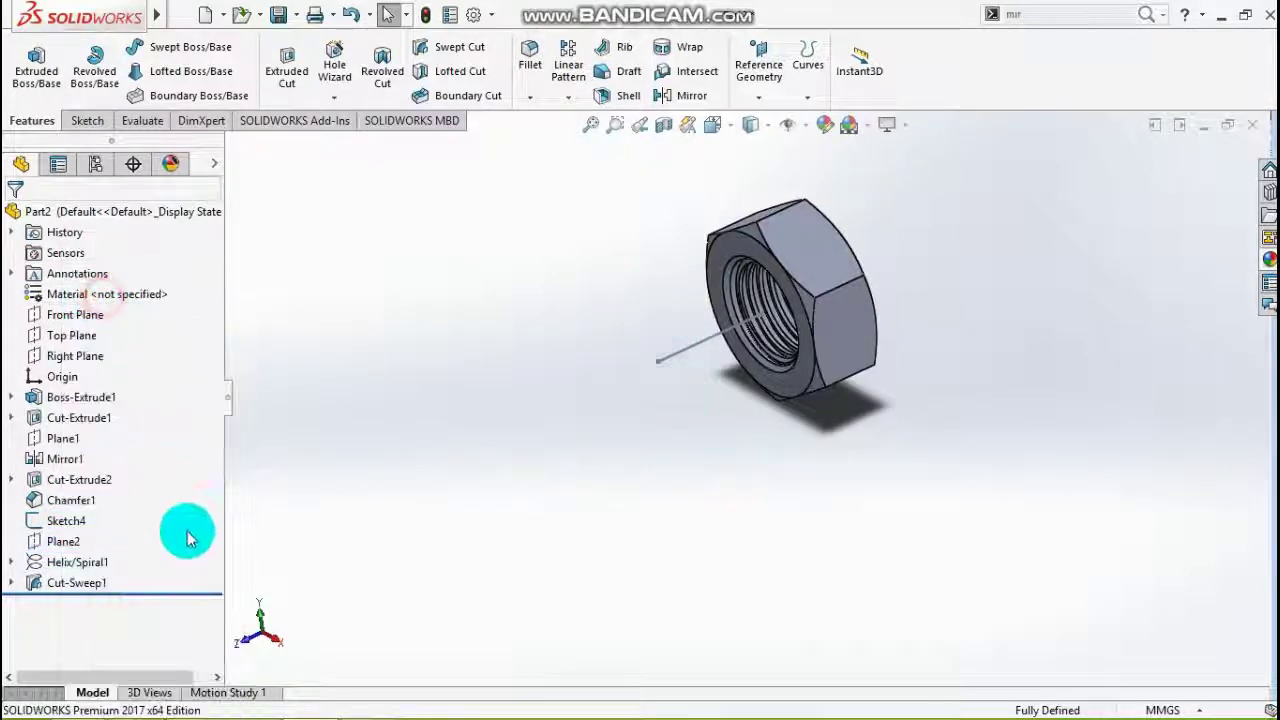
right_click(57, 524)
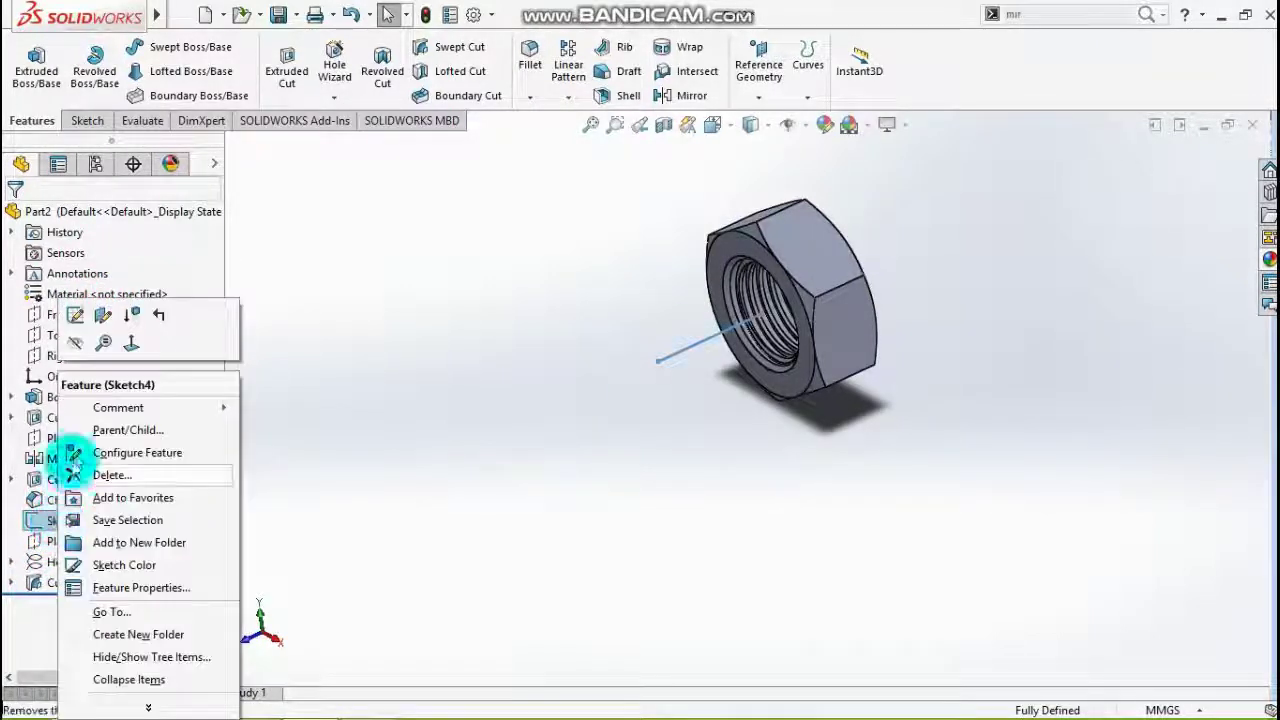
left_click(84, 347)
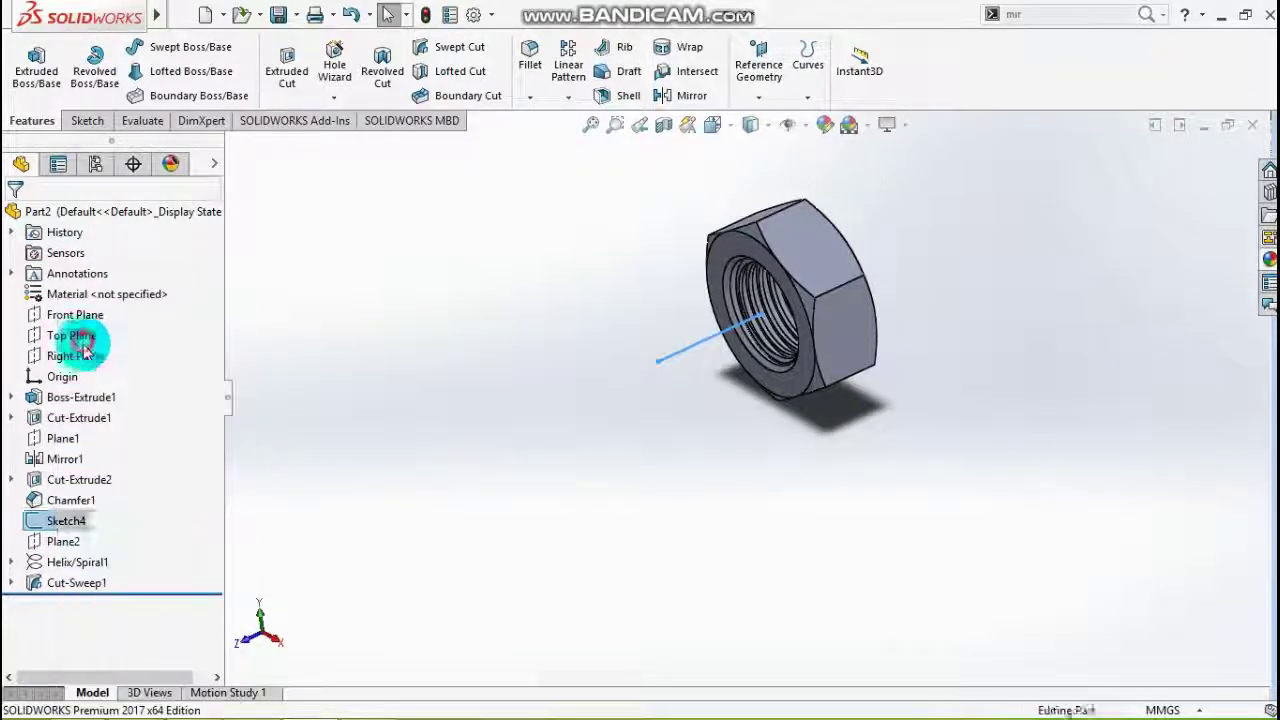
Apply the polished steel appearance from the Metal > Steel library to the whole nut, shown in isometric view
key("space")
left_click(750, 245)
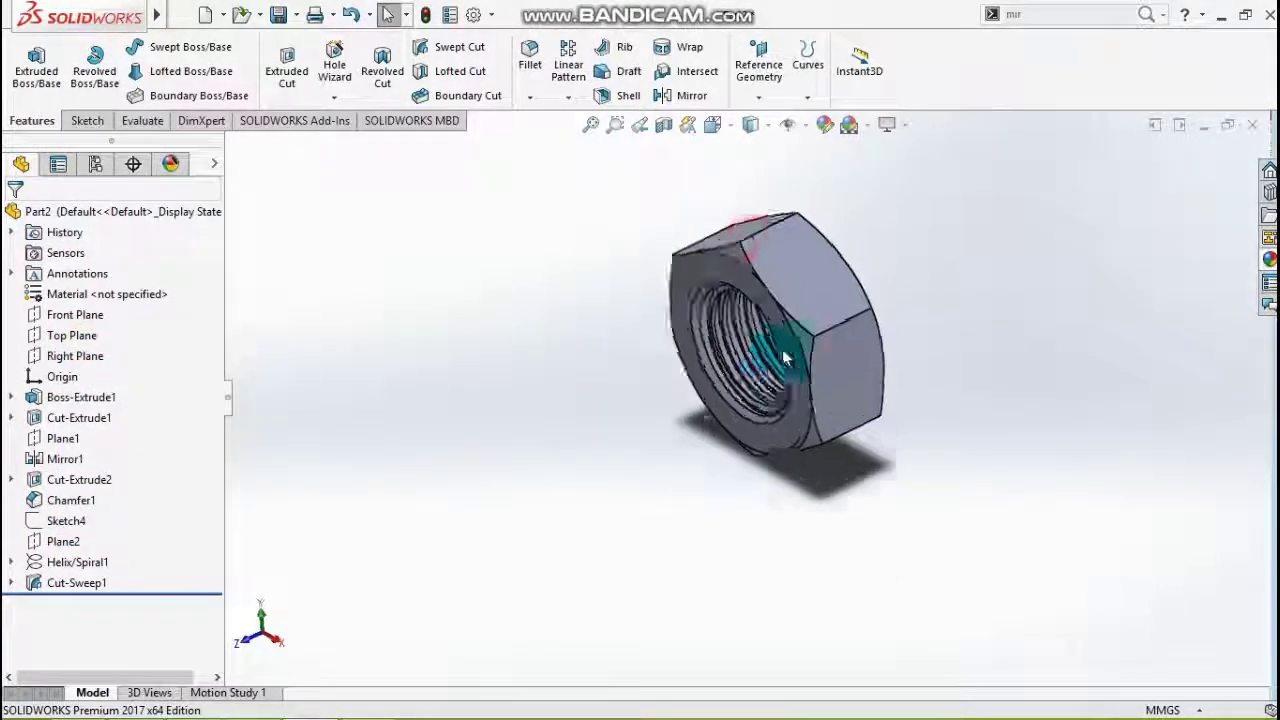
scroll(1018, 478, "down", 5)
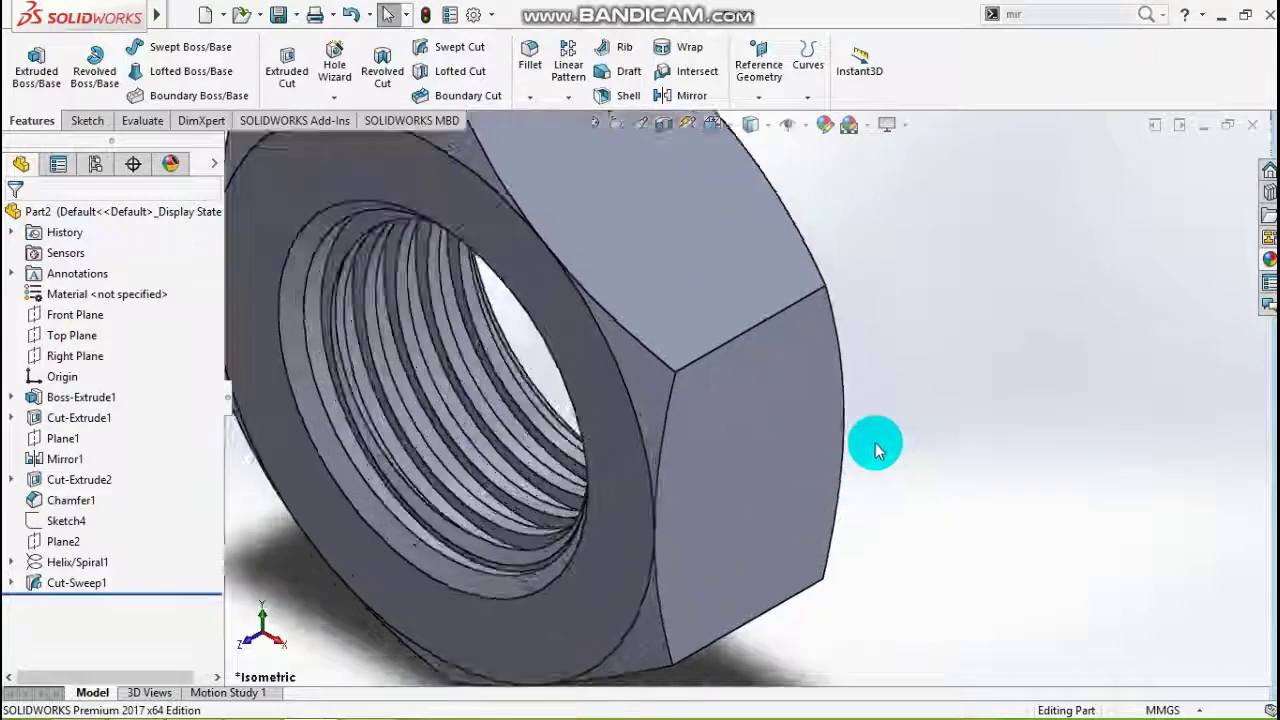
scroll(874, 443, "up", 5)
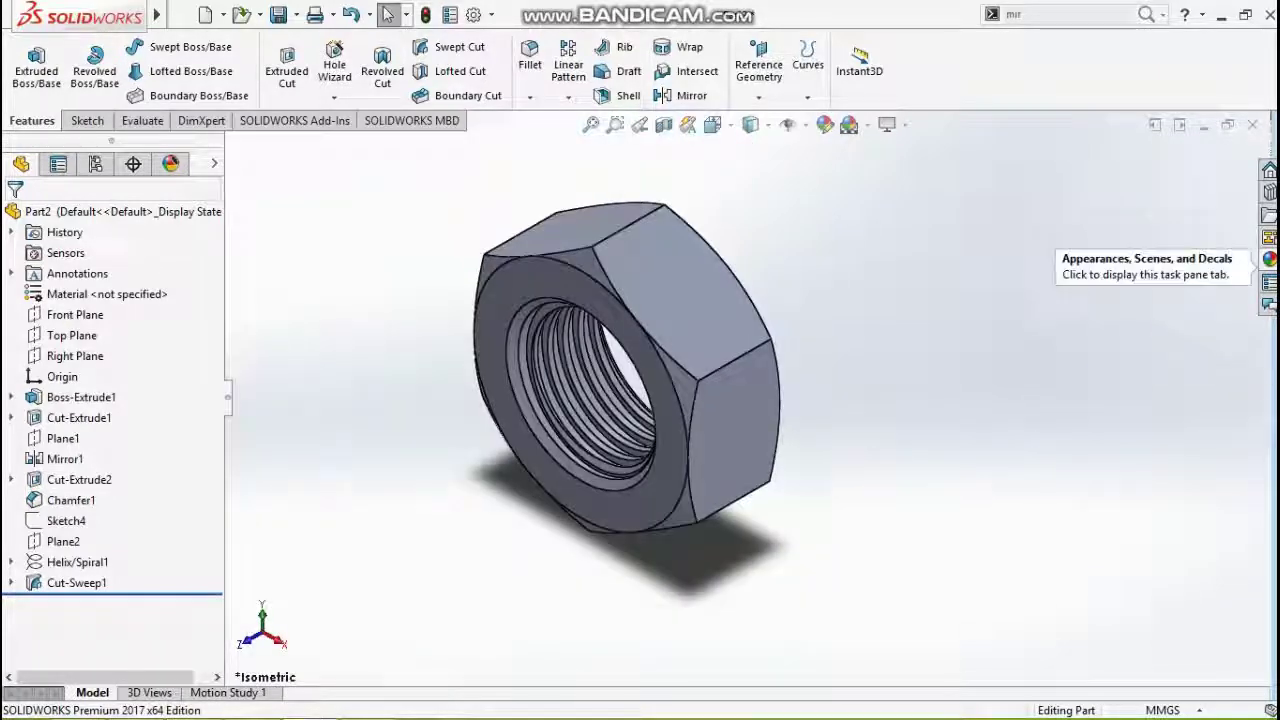
left_click(1268, 258)
left_click(1150, 182)
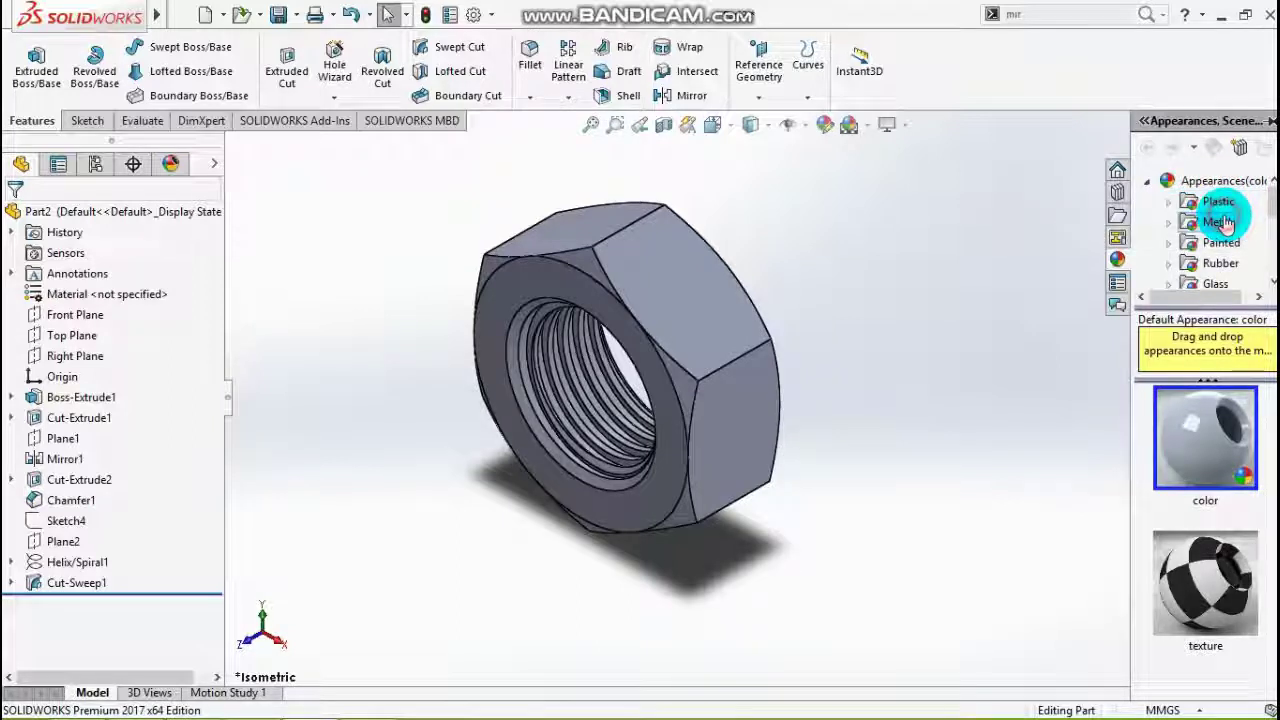
left_click(1222, 222)
left_click(1170, 216)
left_click(1236, 201)
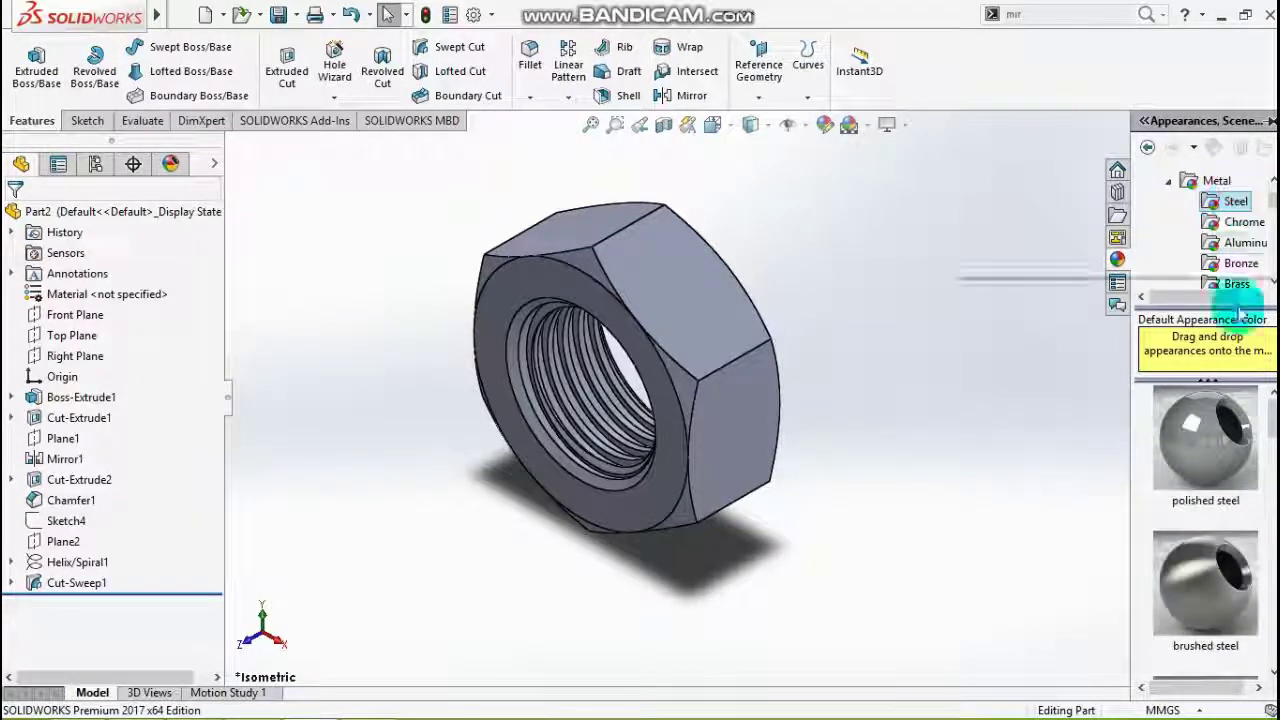
left_click_drag(1200, 445, 905, 455)
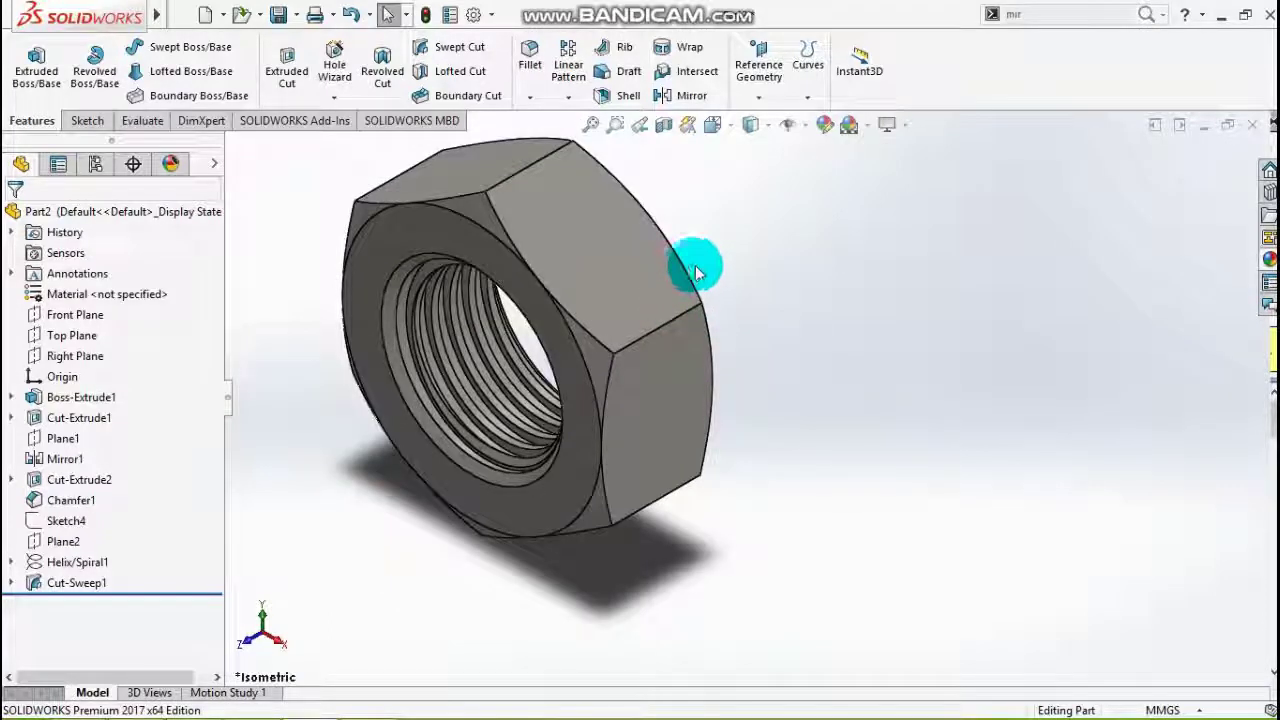
Save the part with the file name NUT in the part soliwork folder
left_click(591, 124)
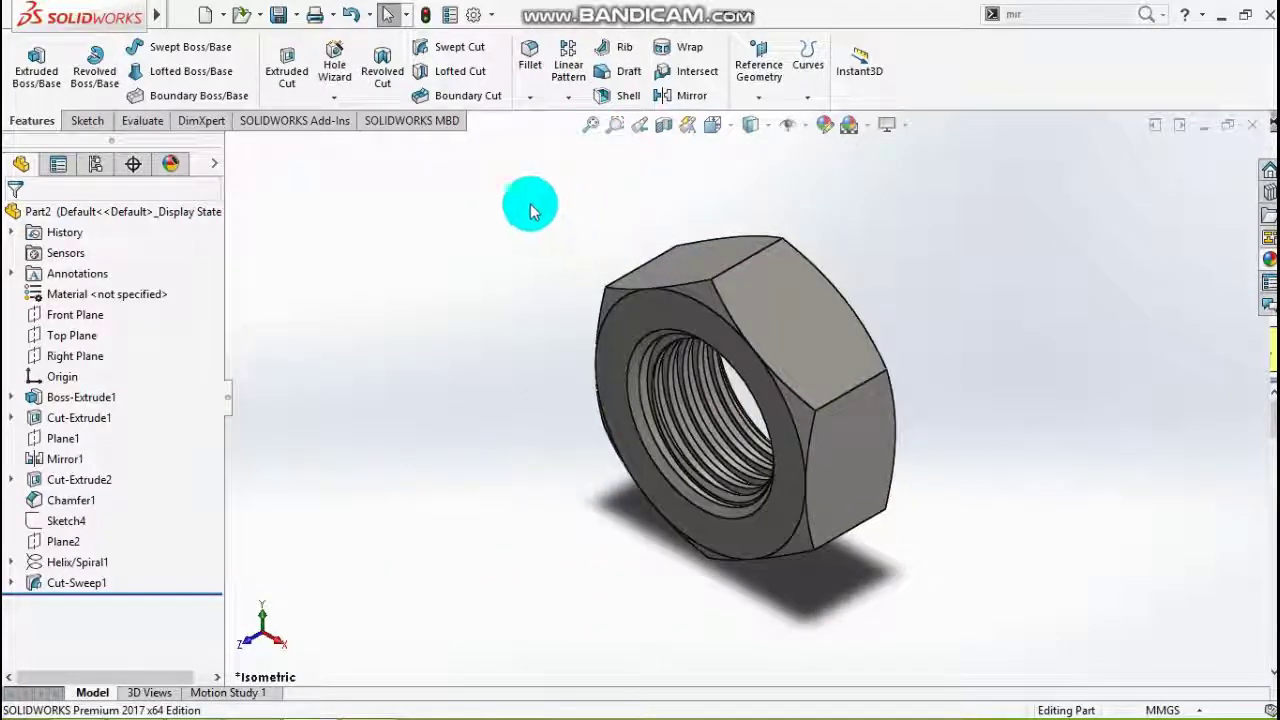
left_click(278, 14)
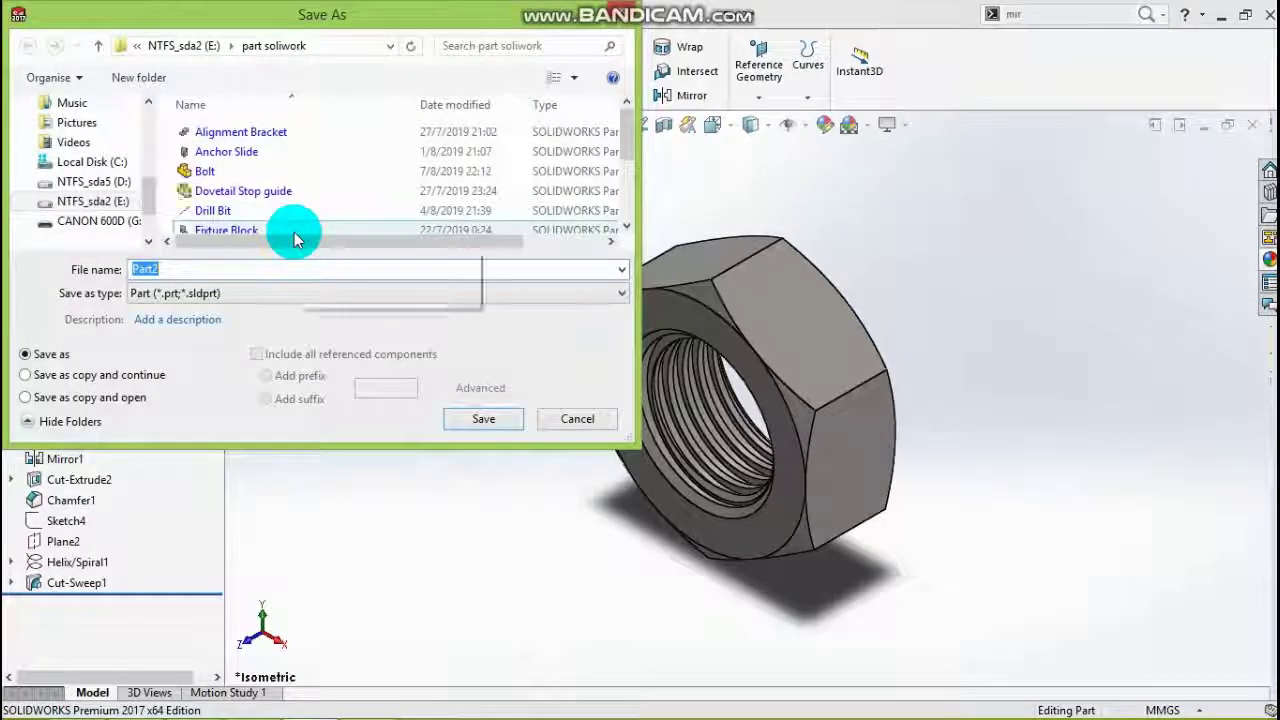
type("NUT")
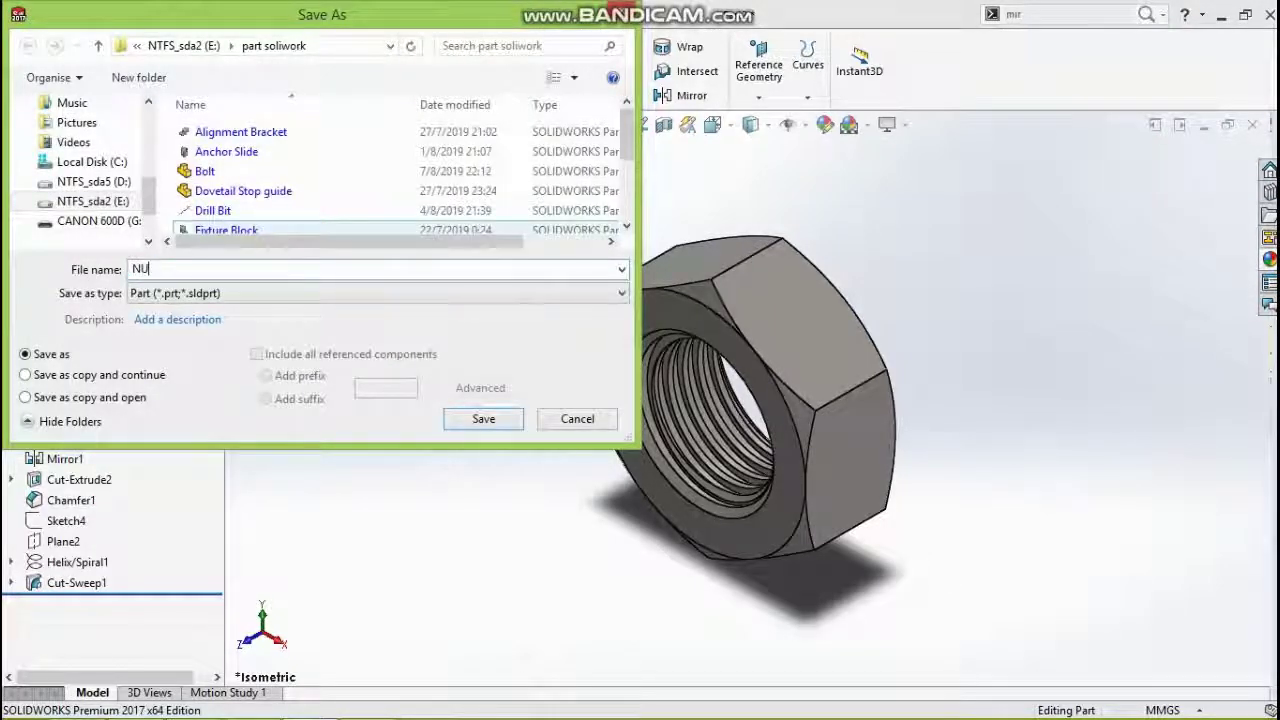